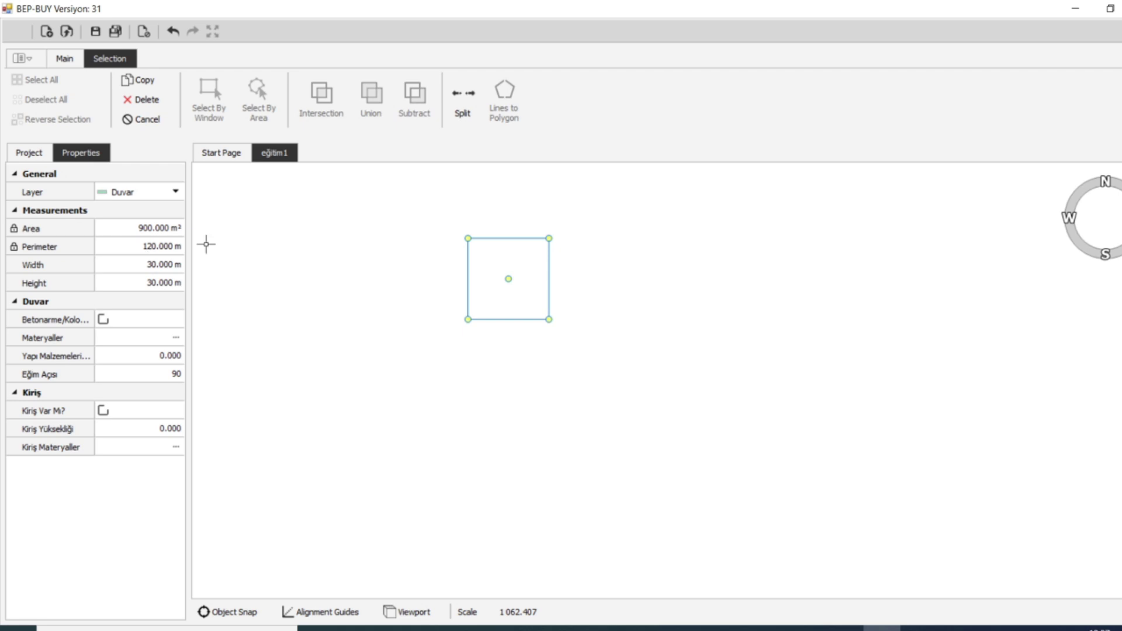
Load the saved material set "Dış duvar 20" into the wall's Materyaller
click(176, 341)
click(165, 73)
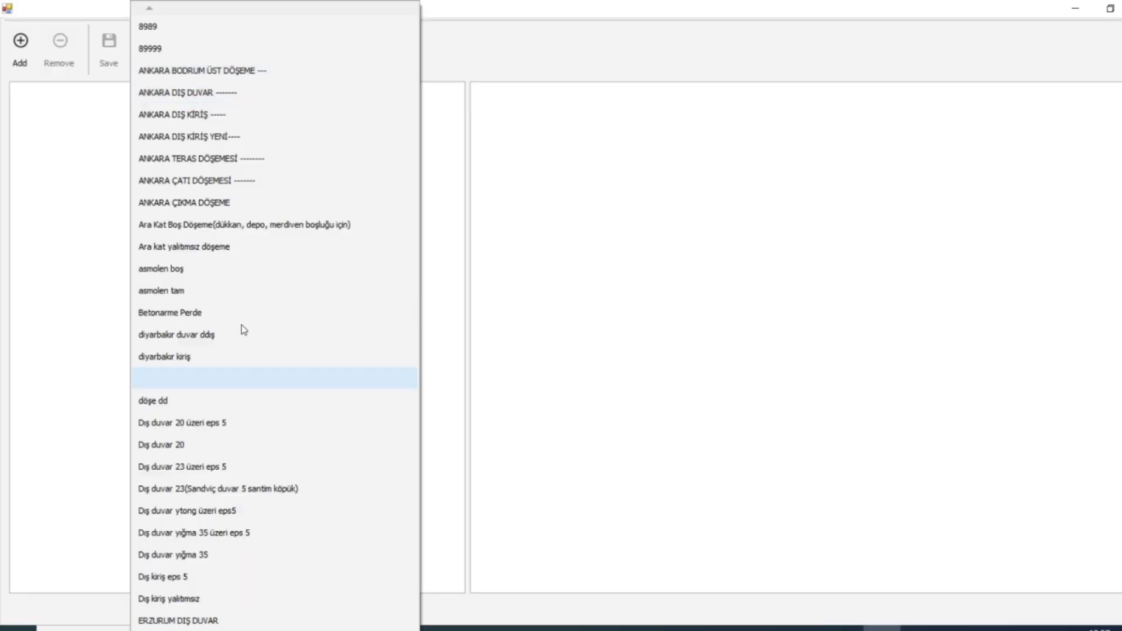
click(195, 445)
key(alt+F4)
Enable the wall's beam with a Kiriş Yüksekliği of 0.48 and load the "Dış kiriş yalıtımsız" set into Kiriş Materyaller
click(152, 415)
click(149, 432)
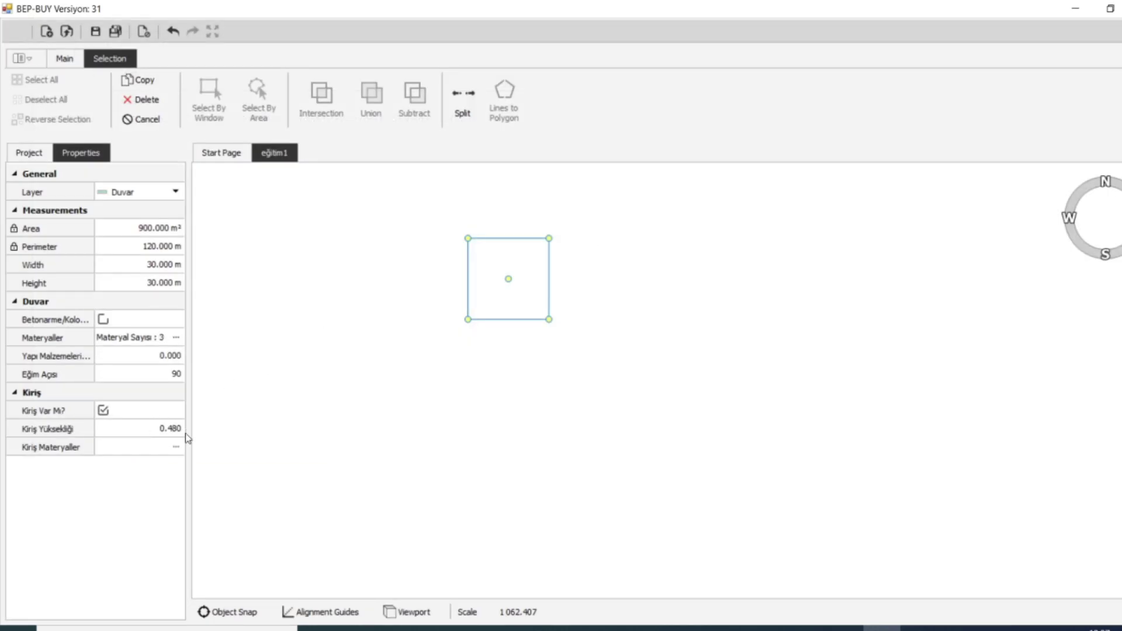
click(177, 444)
click(155, 69)
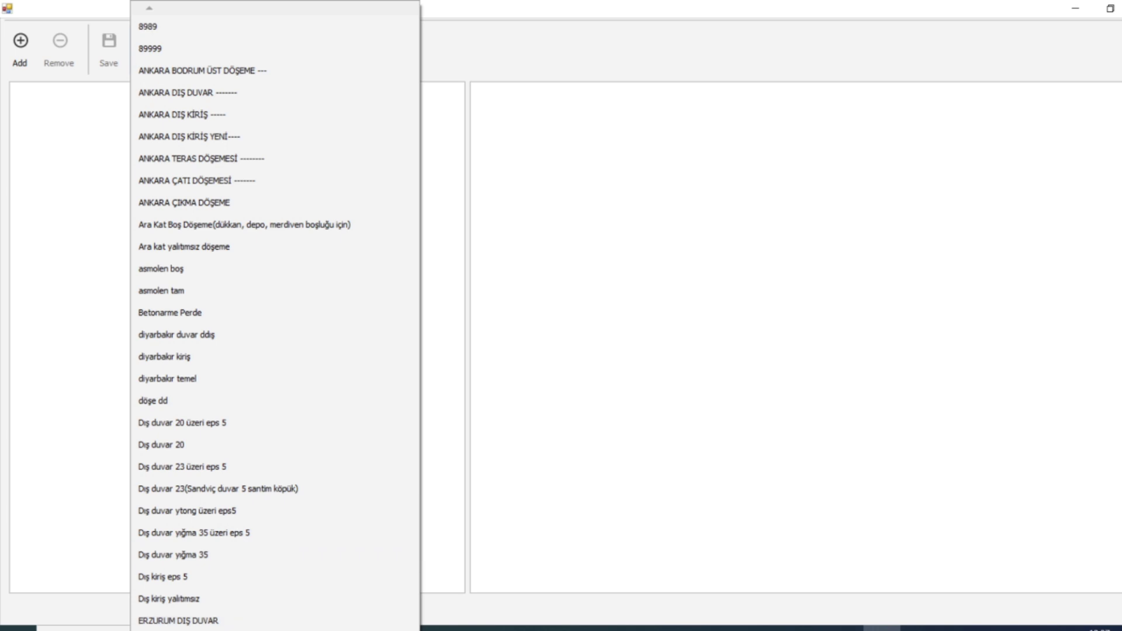
click(170, 599)
key(alt+F4)
click(485, 395)
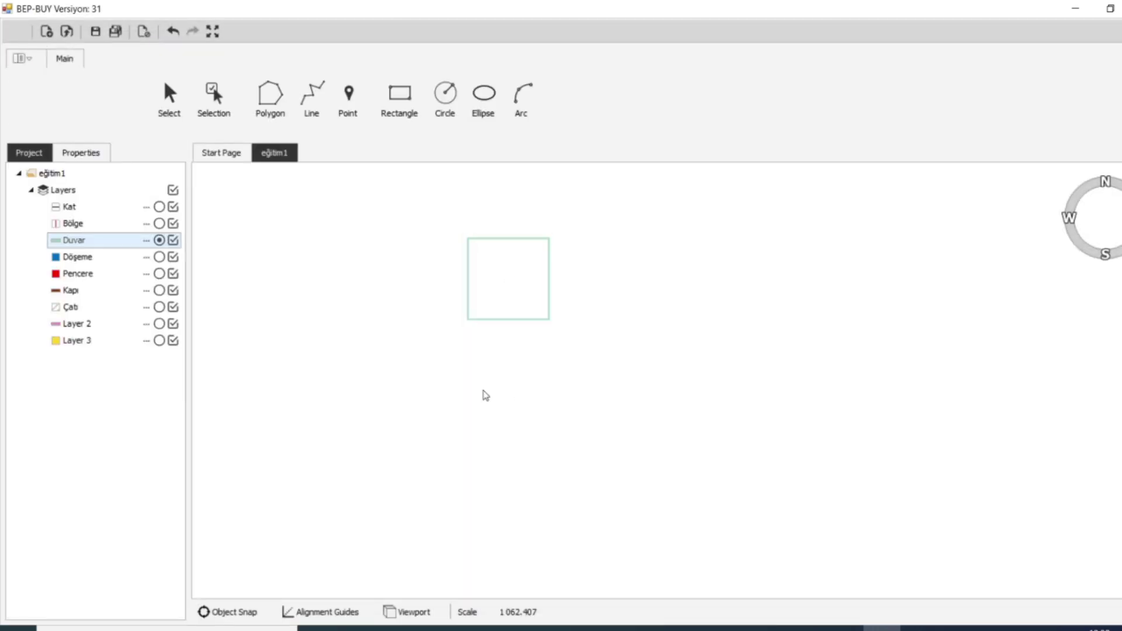
Copy the square wall outline onto the Kat layer
scroll(432, 307, down, 5)
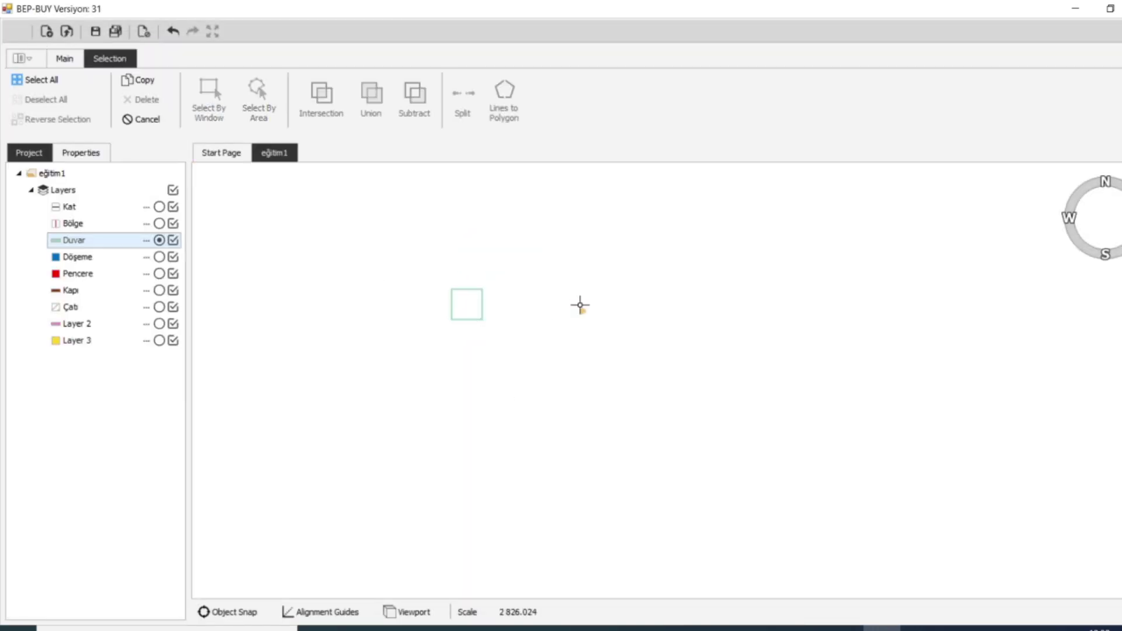
scroll(489, 311, up, 2)
click(451, 299)
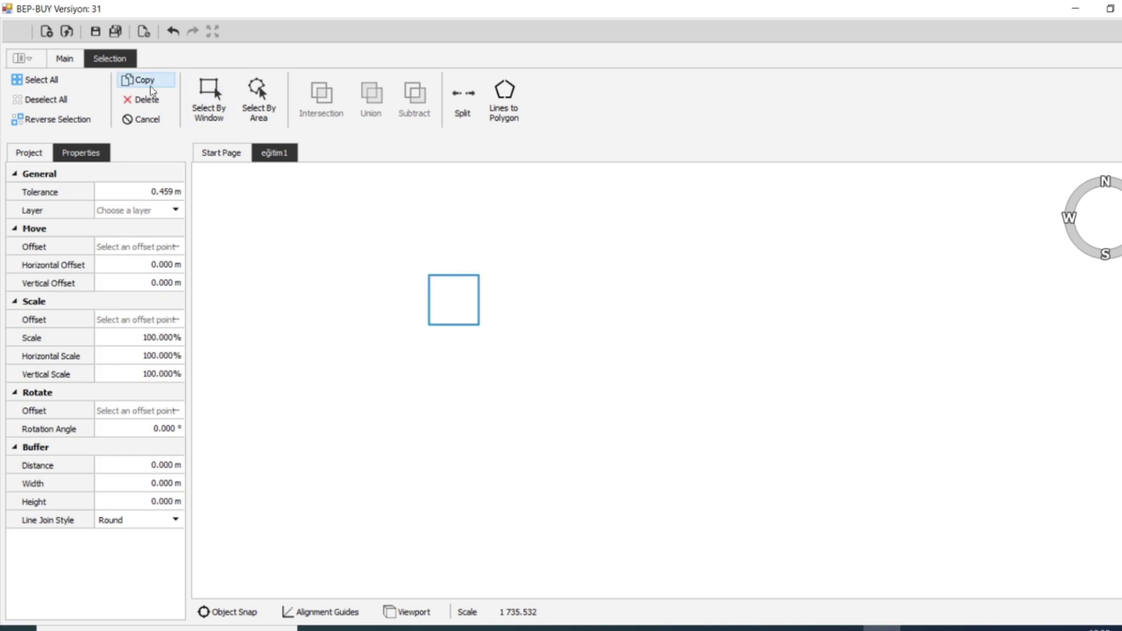
click(147, 219)
click(117, 253)
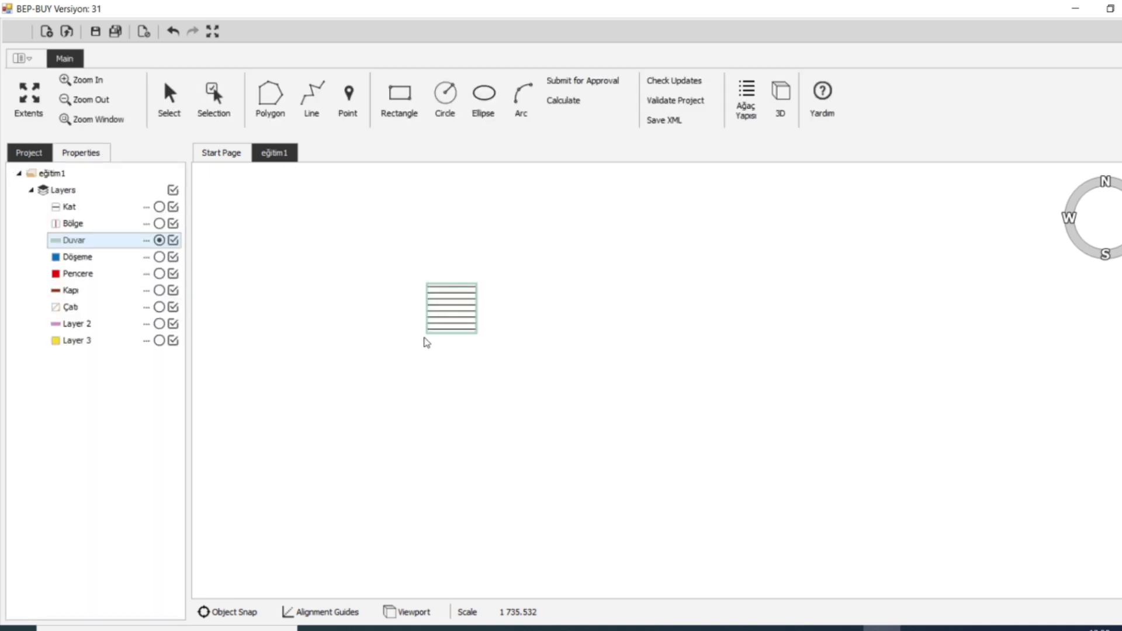
Select the Kat polygon and set its Kat Adı to 0, Kat Tipi to Zemin, Kat Numarası to 0 and Yükseklik to 2.8
click(168, 96)
scroll(485, 323, up, 3)
click(426, 300)
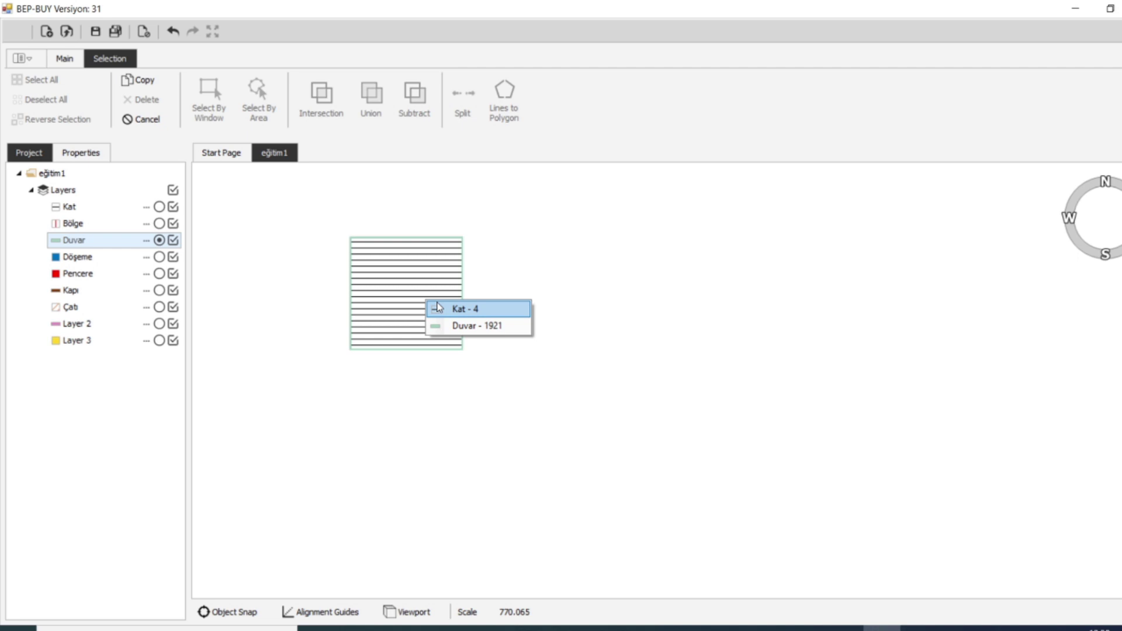
click(434, 306)
drag(433, 305, 483, 306)
click(139, 321)
text(0)
click(139, 337)
click(136, 355)
click(145, 372)
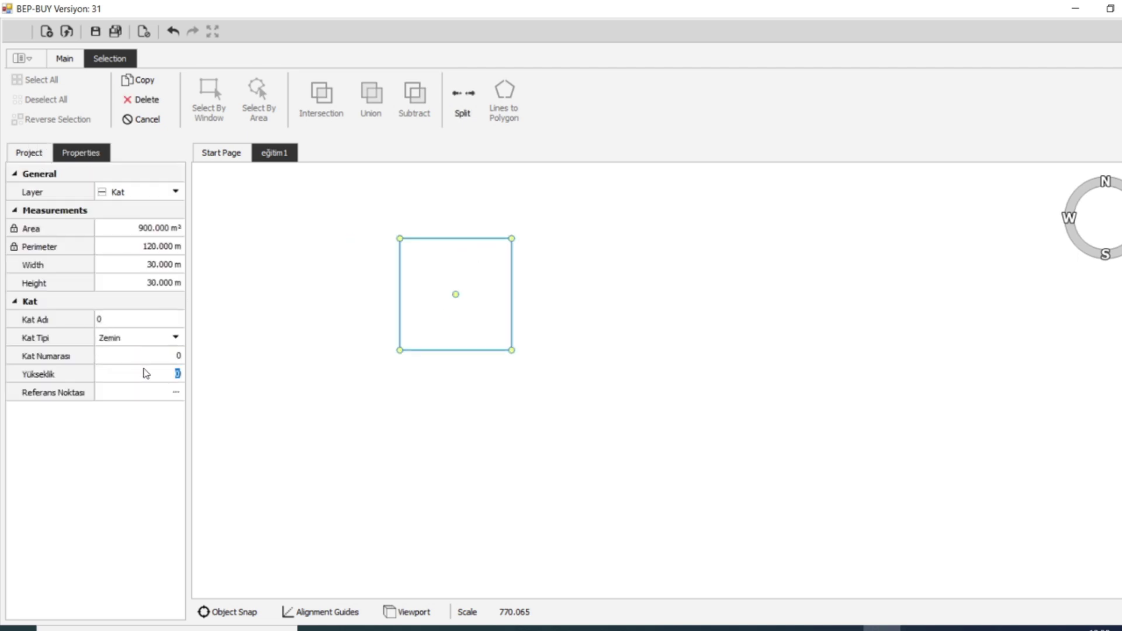
Set the Kat polygon's Referans Noktası at the square's upper-right corner and deselect it
click(176, 392)
click(511, 238)
scroll(446, 290, down, 2)
key(Escape)
scroll(443, 290, up, 2)
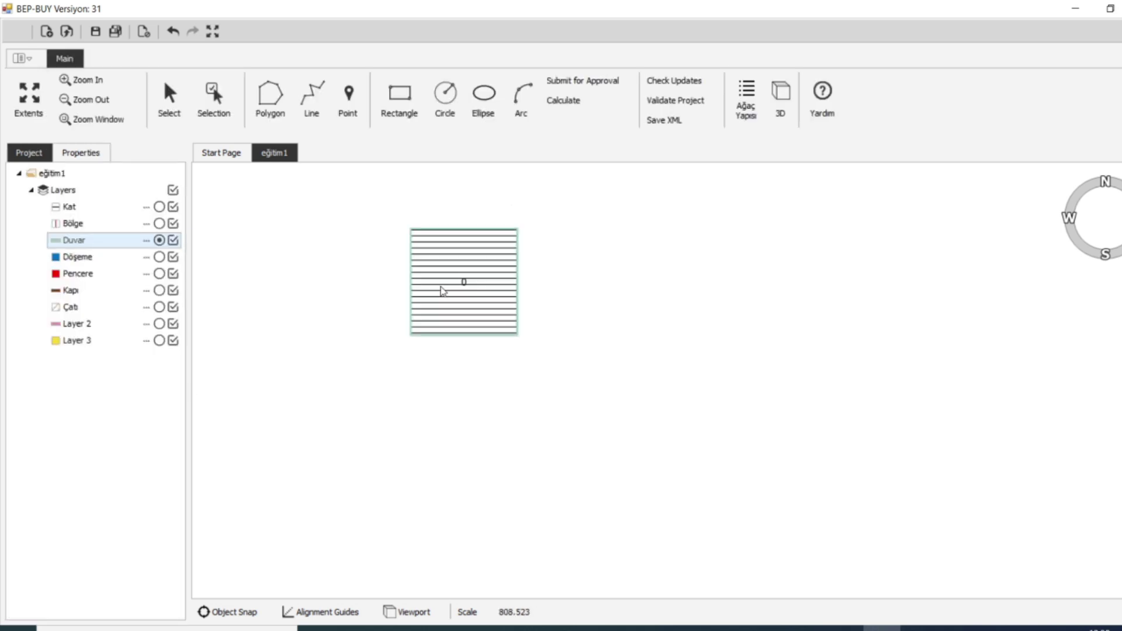
Copy the square Duvar outline onto the Bölge layer
click(214, 99)
click(475, 282)
click(529, 315)
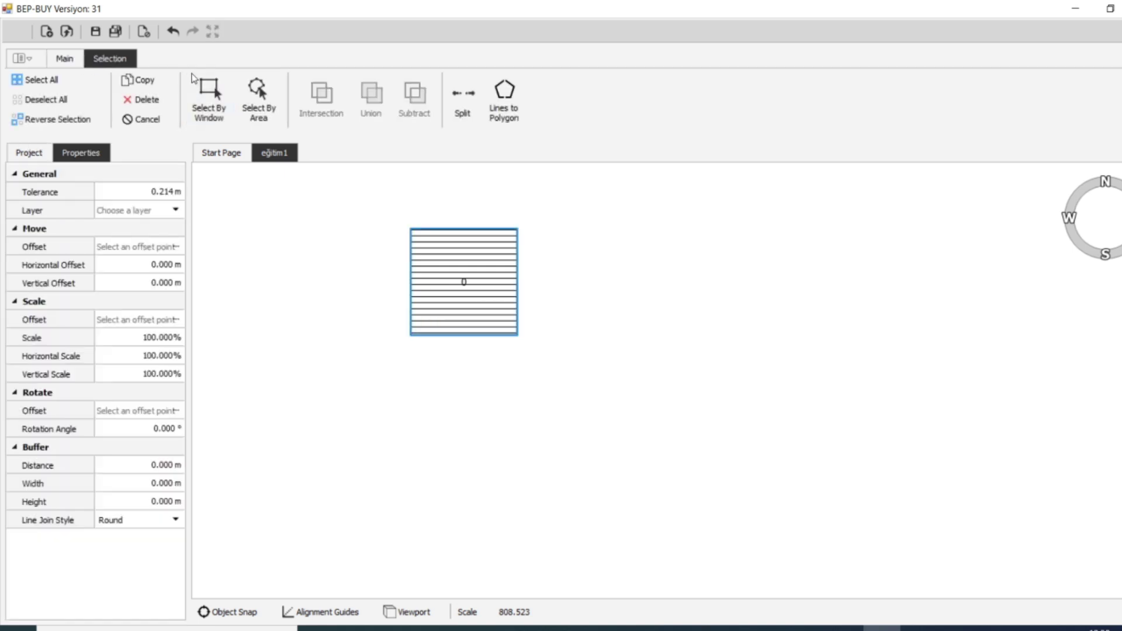
click(152, 210)
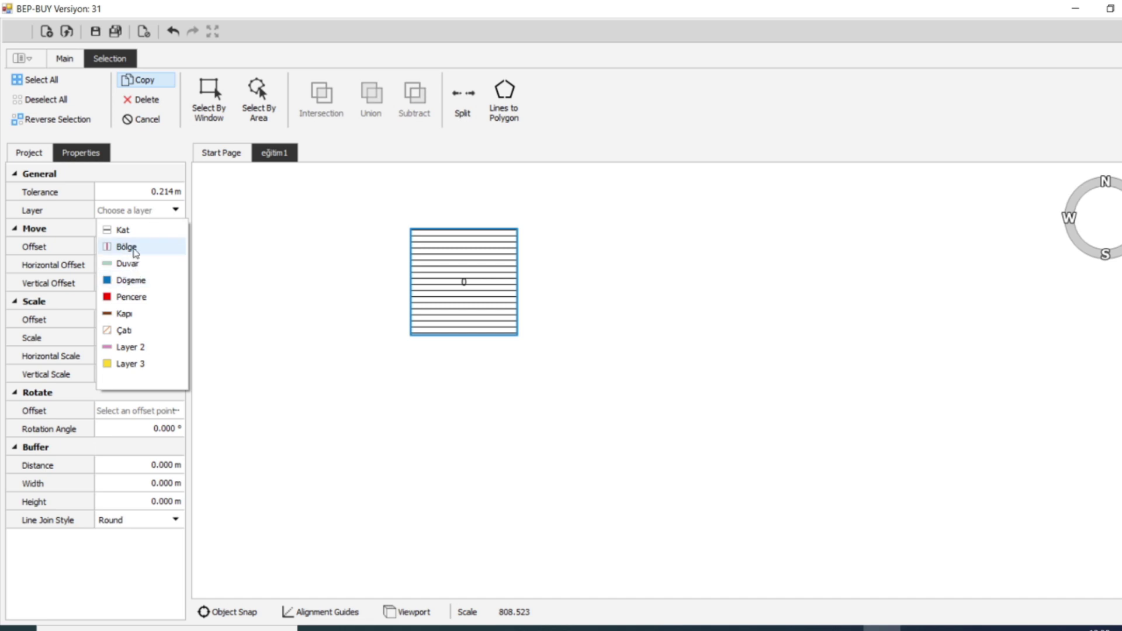
click(135, 248)
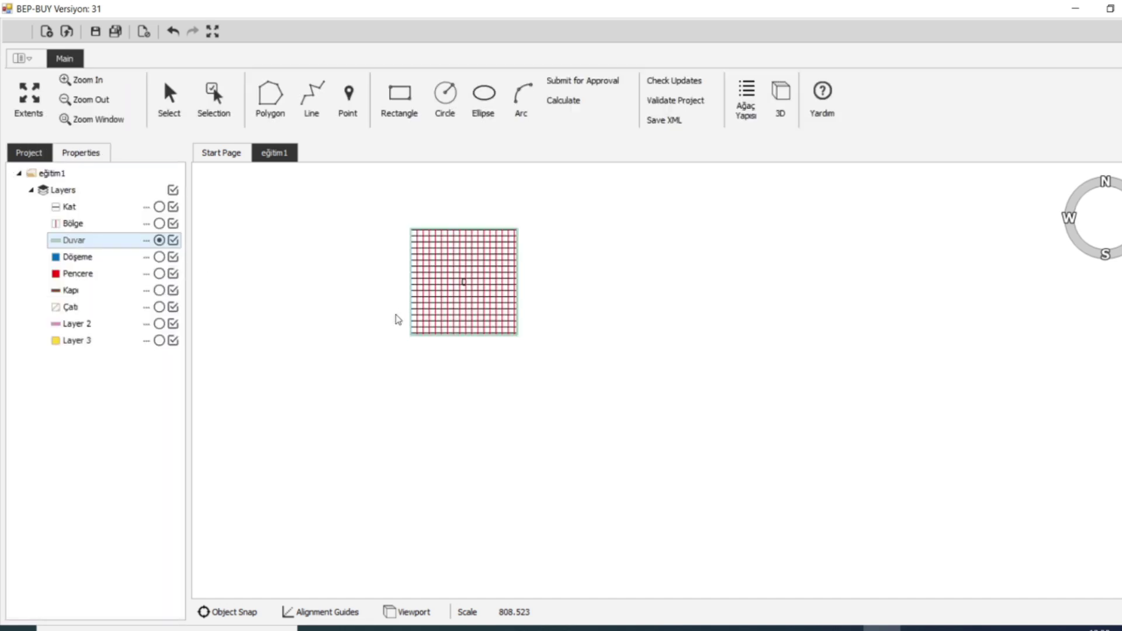
Copy the square Bölge polygon onto the Döşeme layer
click(207, 114)
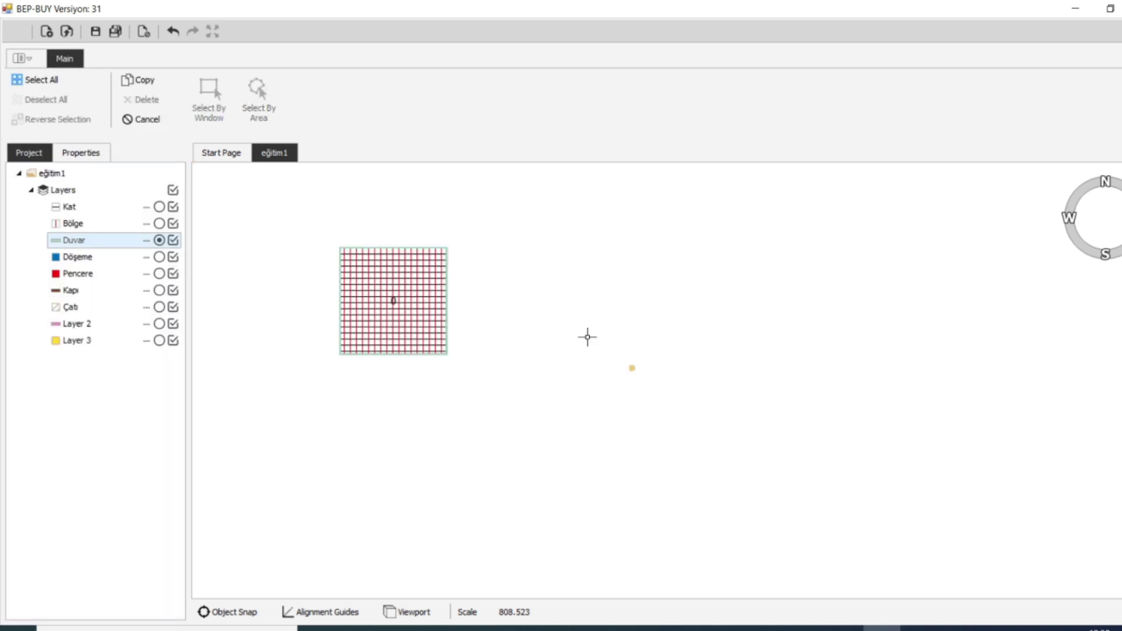
scroll(386, 307, up, 2)
click(378, 313)
click(391, 343)
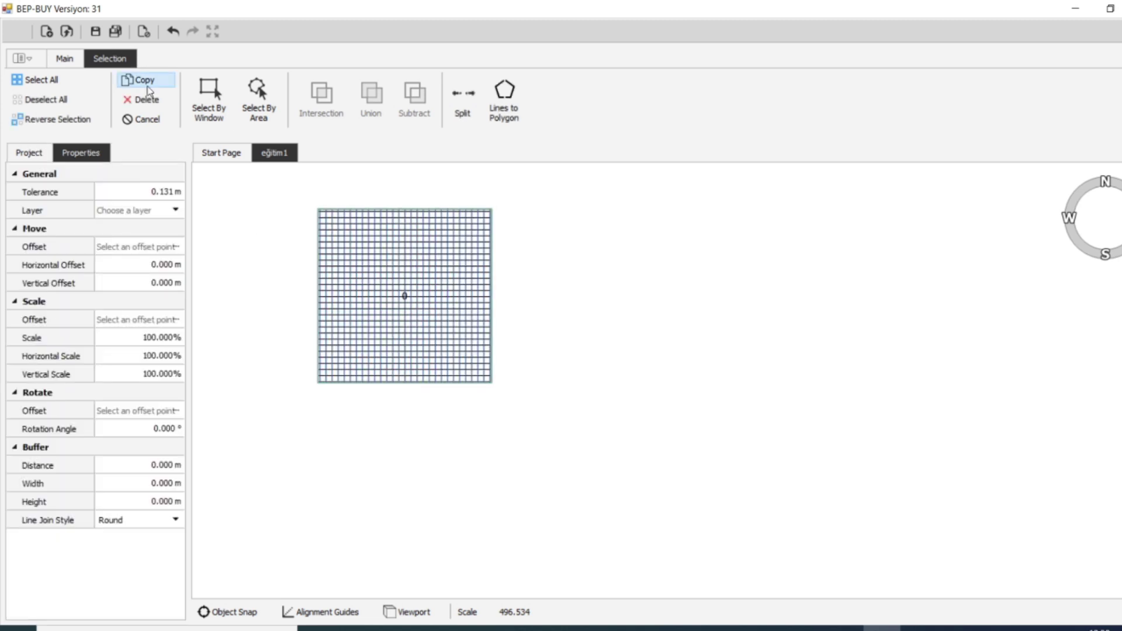
click(155, 209)
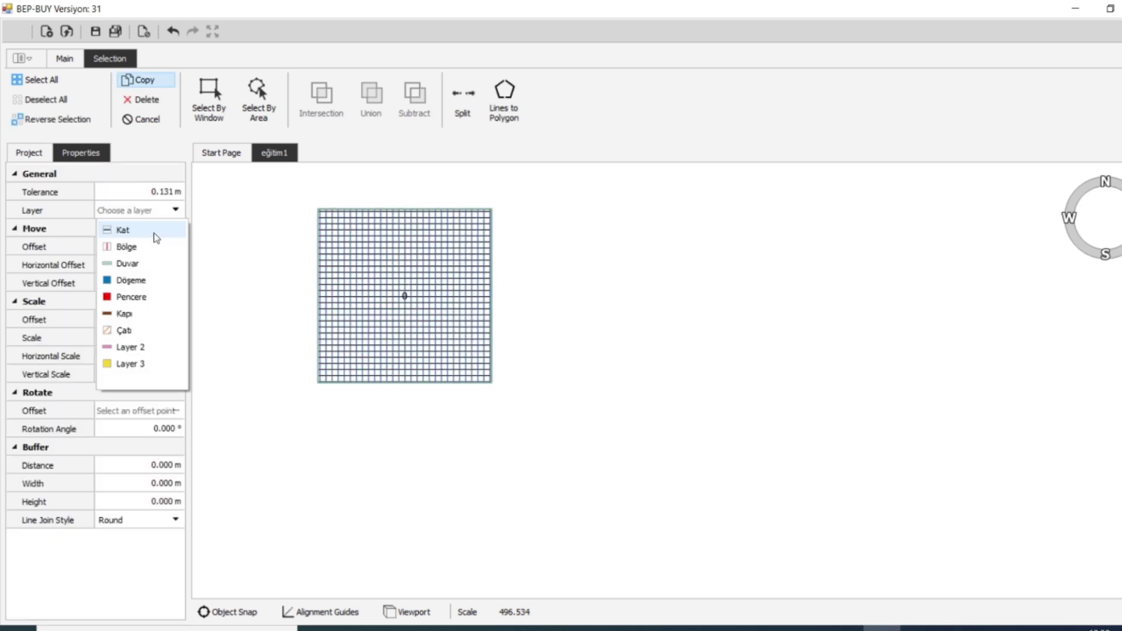
click(150, 282)
scroll(376, 320, down, 2)
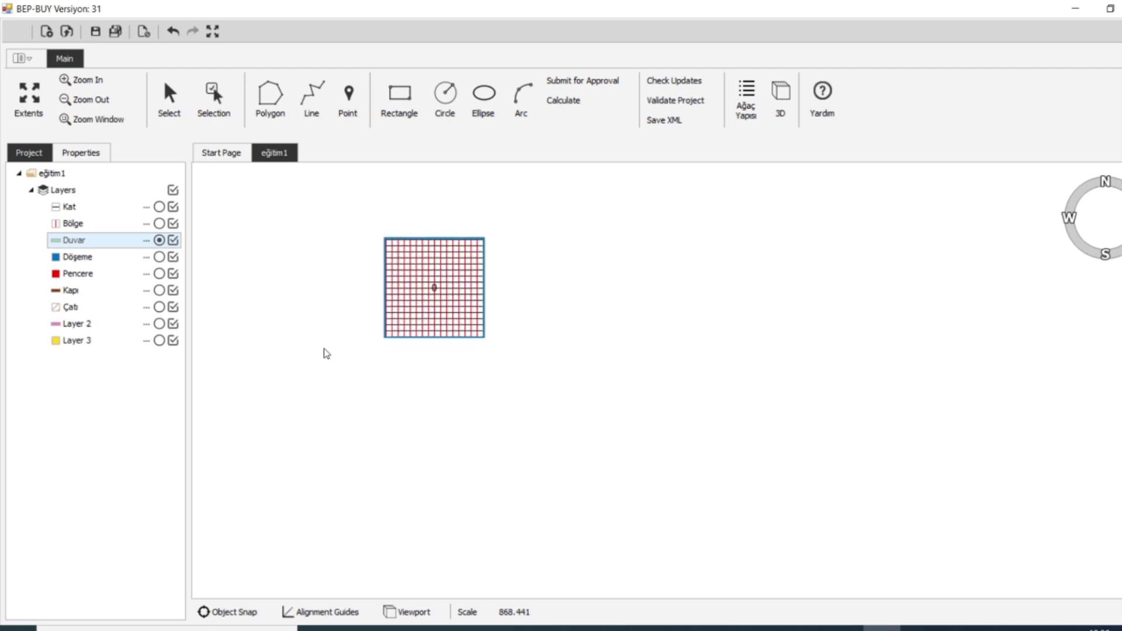
Examine the properties of the overlapping Döşeme and Kat polygons
click(169, 96)
scroll(440, 298, up, 2)
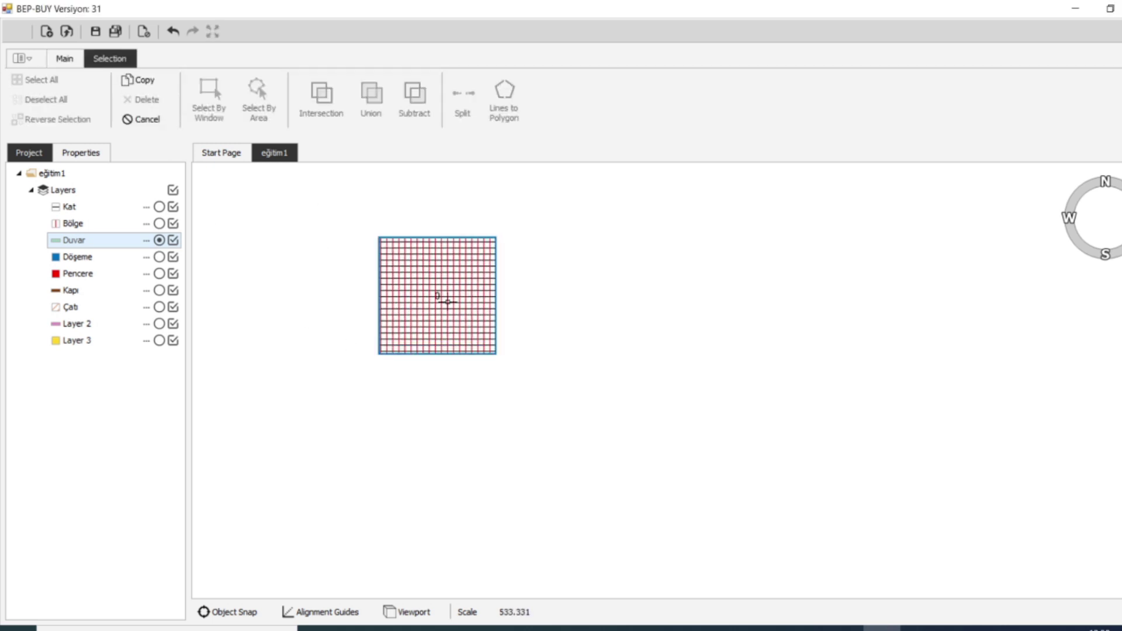
click(449, 291)
click(473, 350)
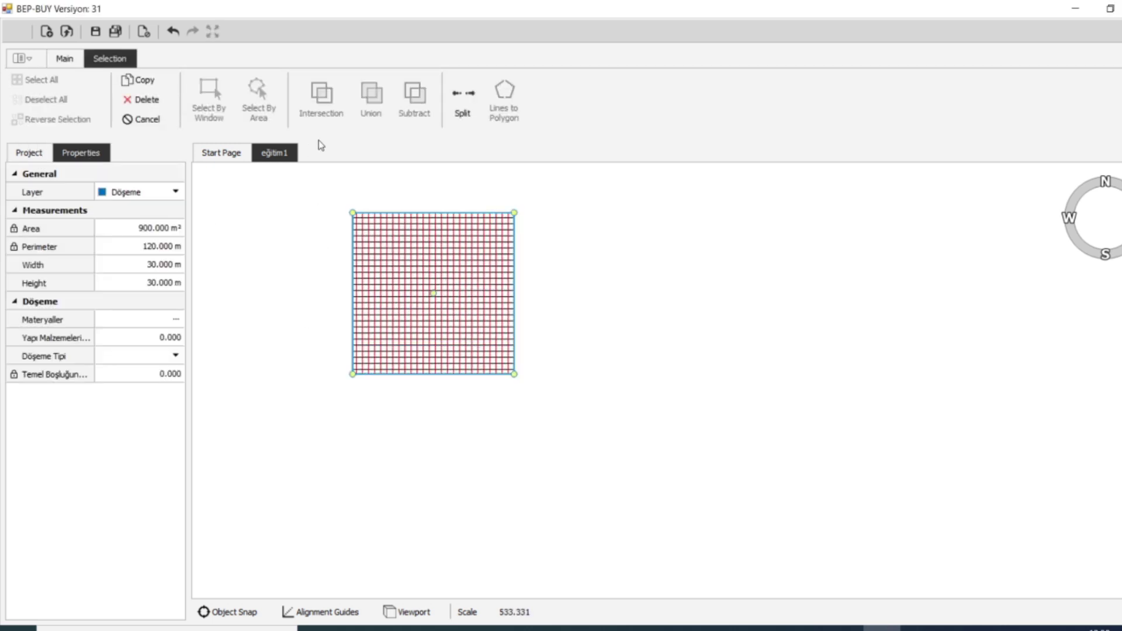
scroll(374, 287, up, 1)
click(374, 287)
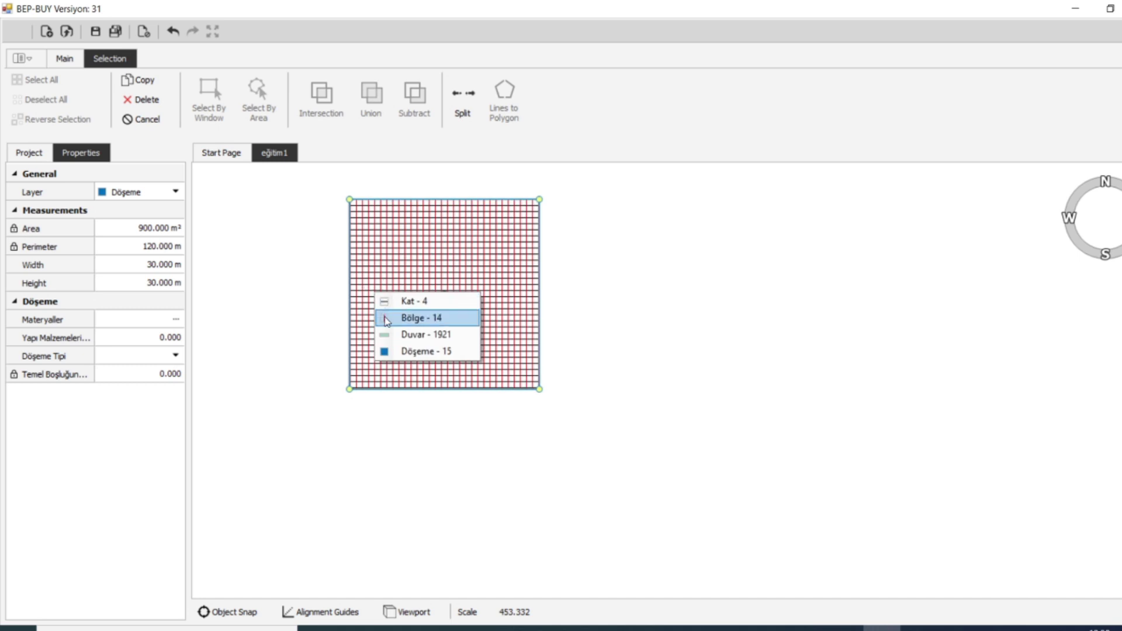
click(392, 298)
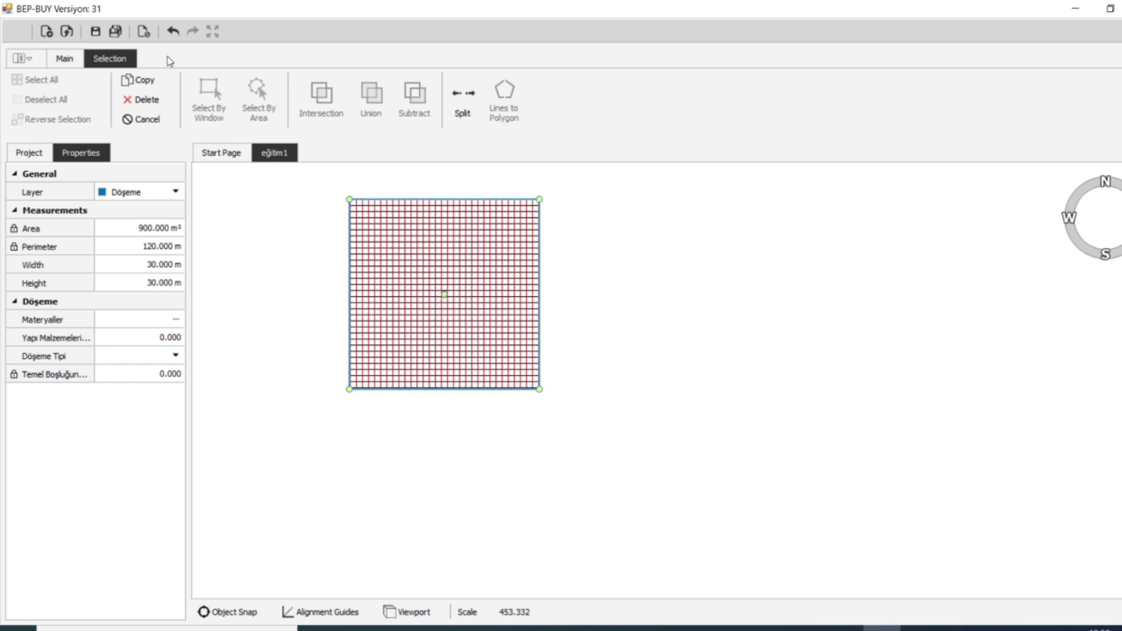
key(Escape)
click(179, 104)
click(486, 282)
click(506, 297)
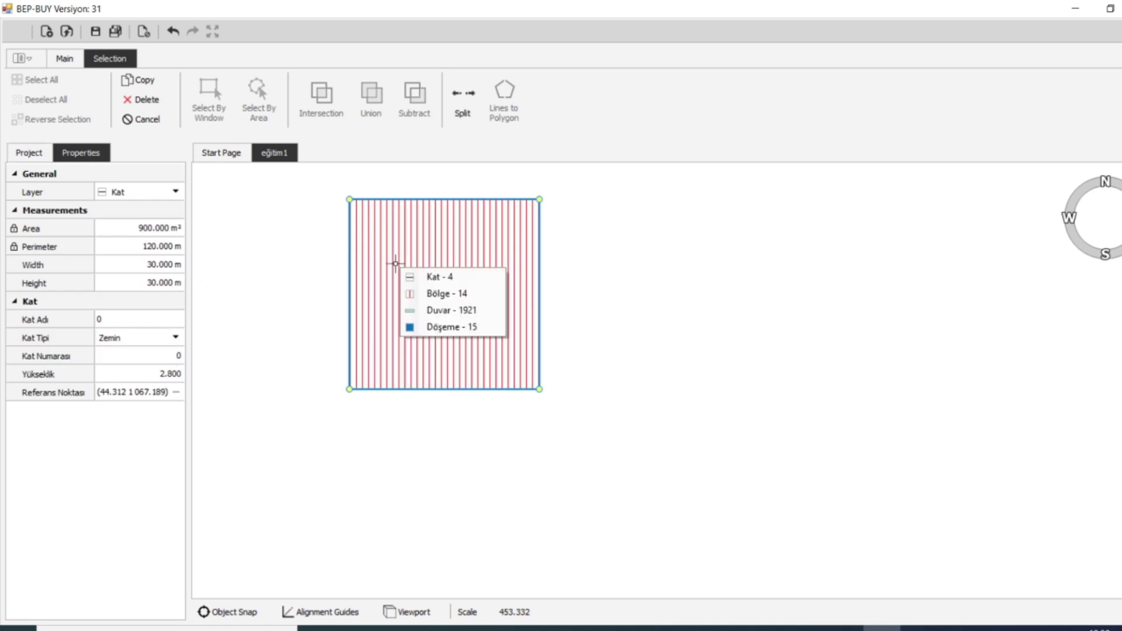
key(Escape)
Select the Bölge polygon, set its Bölge Adı to 1 and Bölge Tipi to Daire, and mark it as air-conditioned (İklimlendiriliyor)
click(169, 99)
click(475, 261)
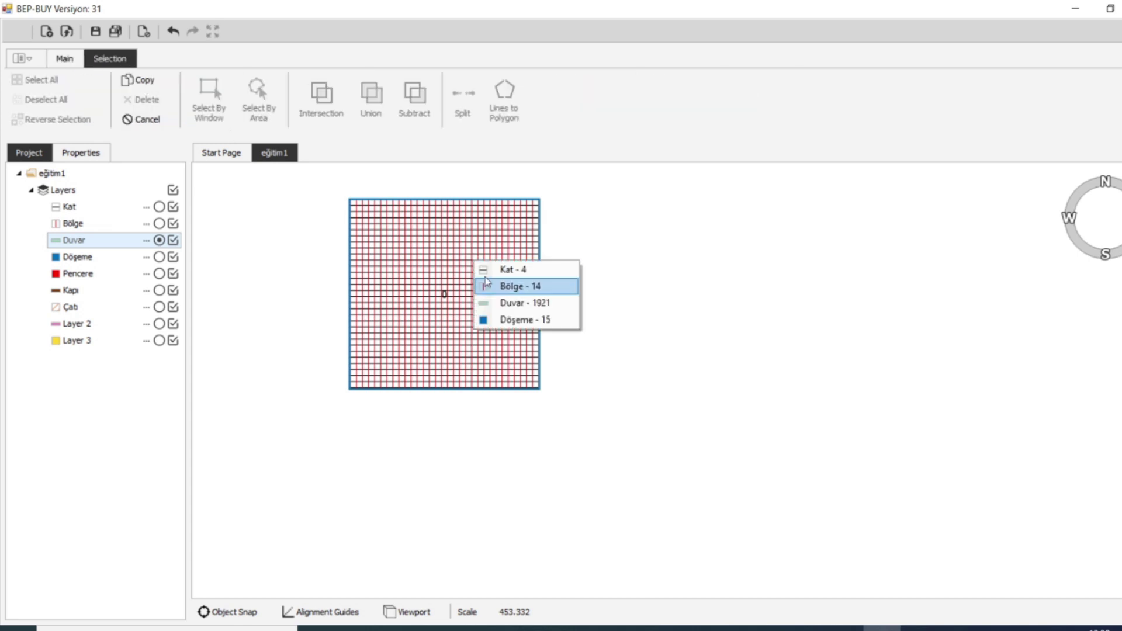
click(485, 279)
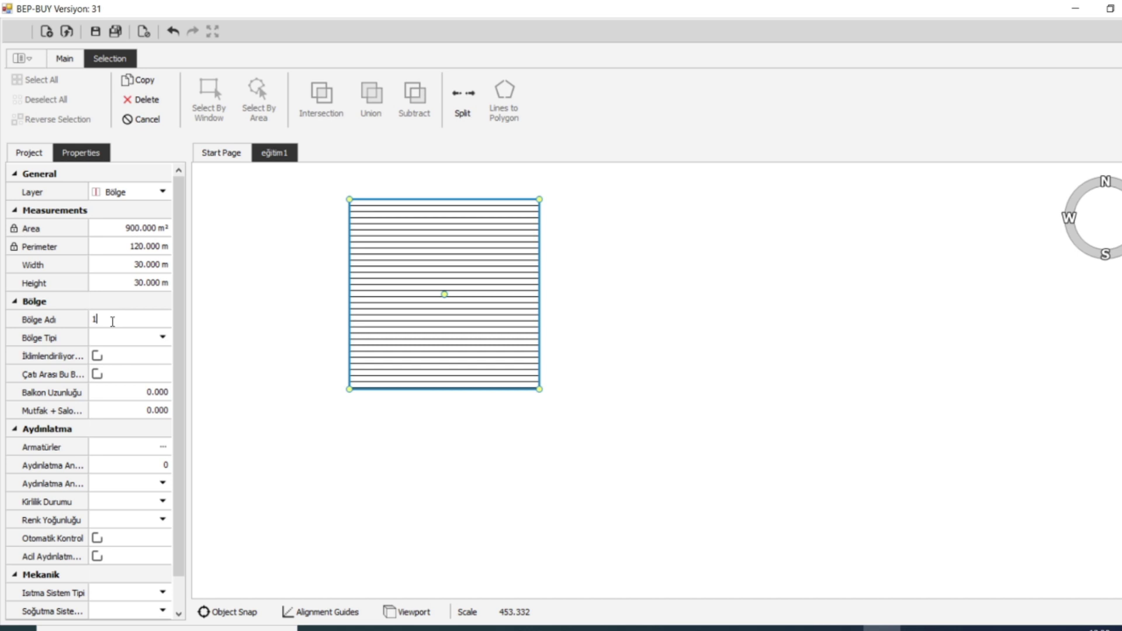
click(113, 341)
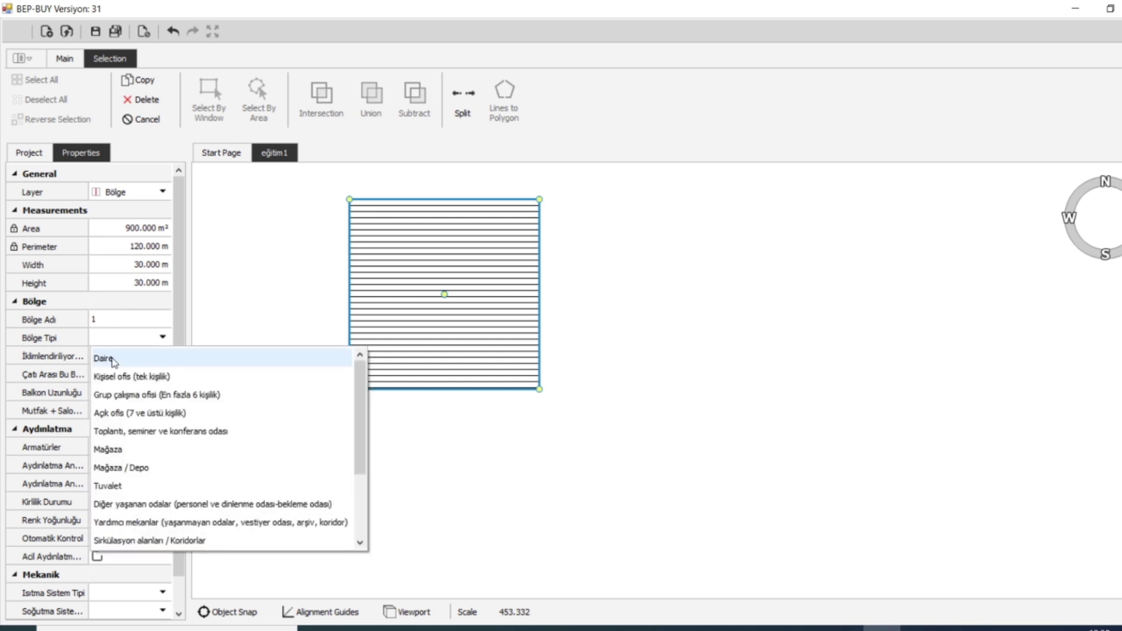
click(114, 359)
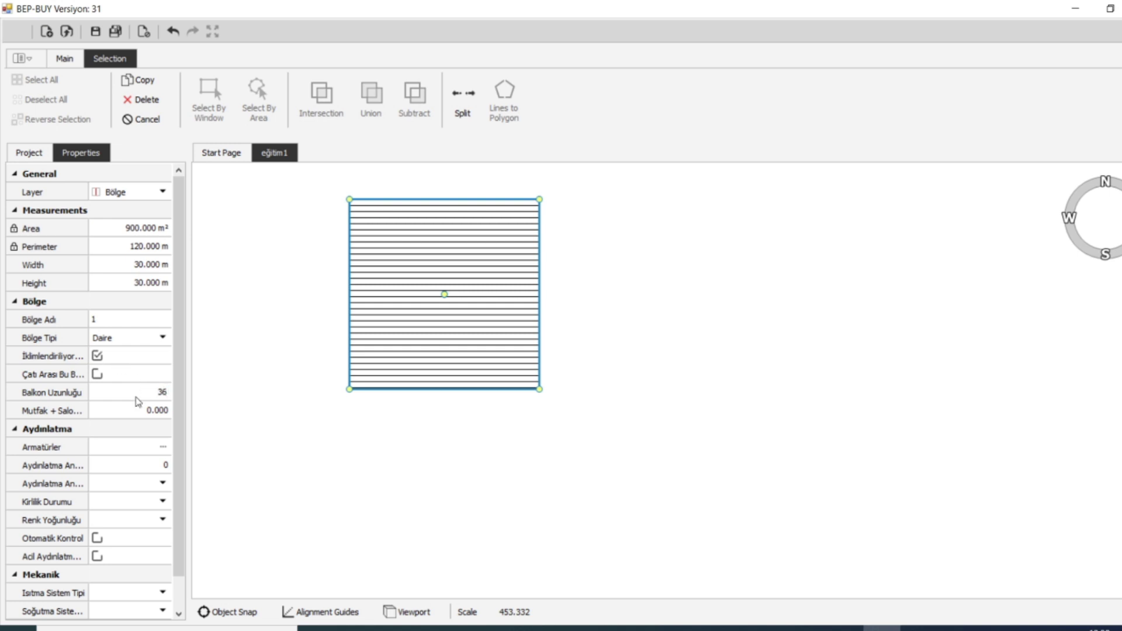
Set the zone's Balkon Uzunluğu to 16 and its kitchen and living room value (Mutfak + Salon) to 33.6
click(140, 411)
click(146, 393)
click(149, 409)
click(150, 395)
click(151, 410)
double_click(165, 410)
key(BackSpace)
Load the saved luminaire set "A" into the zone's Armatürler
click(165, 451)
click(149, 71)
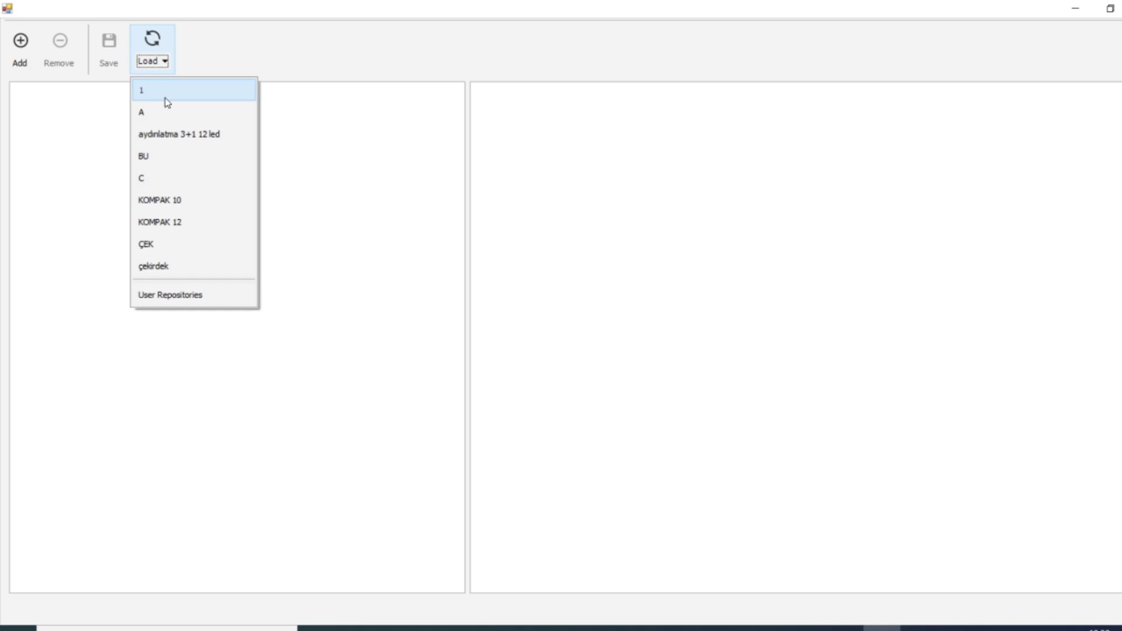
click(159, 112)
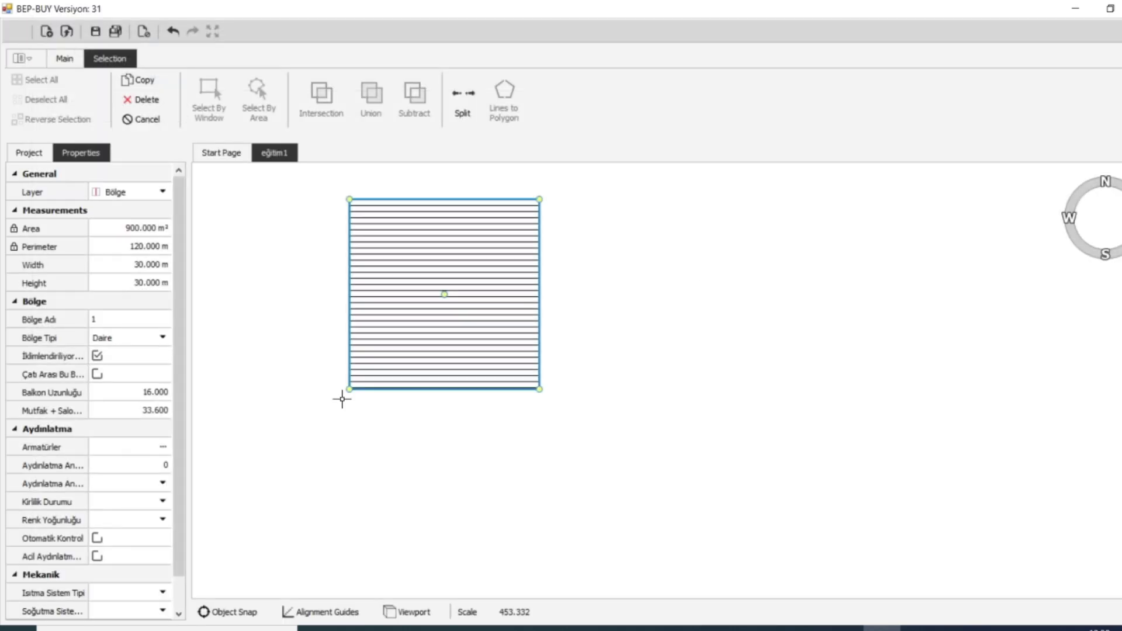
Set the zone's lighting switch count to 8, switching to manual, Kirlilik Durumu to Temiz and Renk Yoğunluğu to Açık
click(147, 482)
click(139, 500)
click(140, 501)
click(134, 519)
click(135, 525)
Assign DA-1 as the zone's heating system and its hot-water system, and deselect the zone
click(114, 593)
click(138, 432)
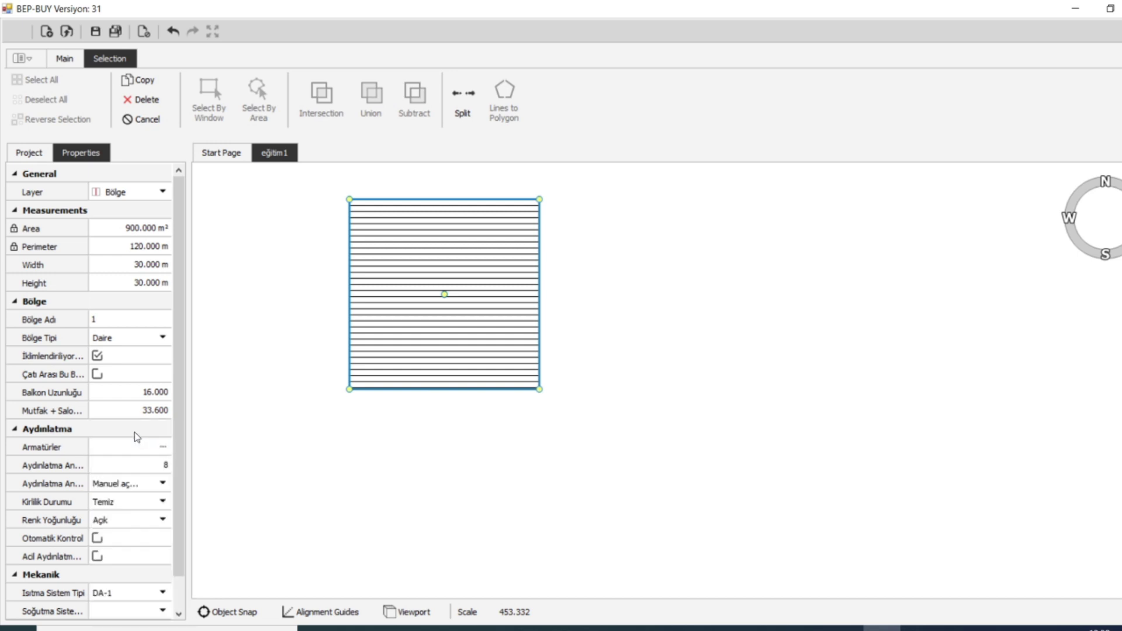
scroll(117, 545, down, 1)
click(110, 593)
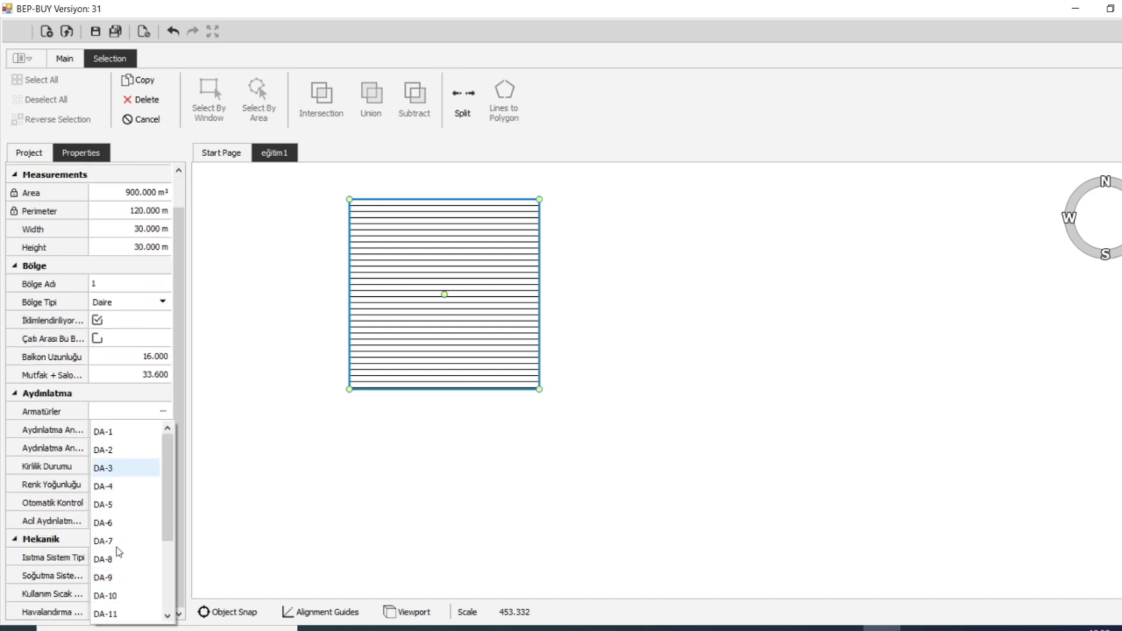
click(114, 433)
click(319, 378)
Select the Döşeme polygon and set its Döşeme Tipi to the soil-contact option (Toprak Tem...)
click(178, 113)
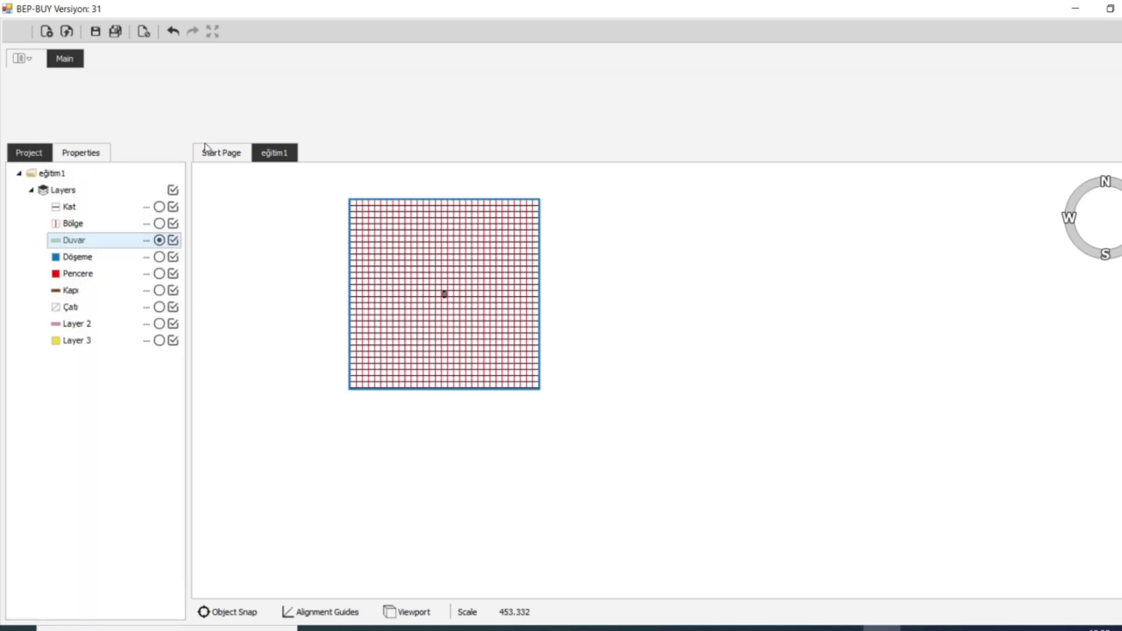
click(388, 266)
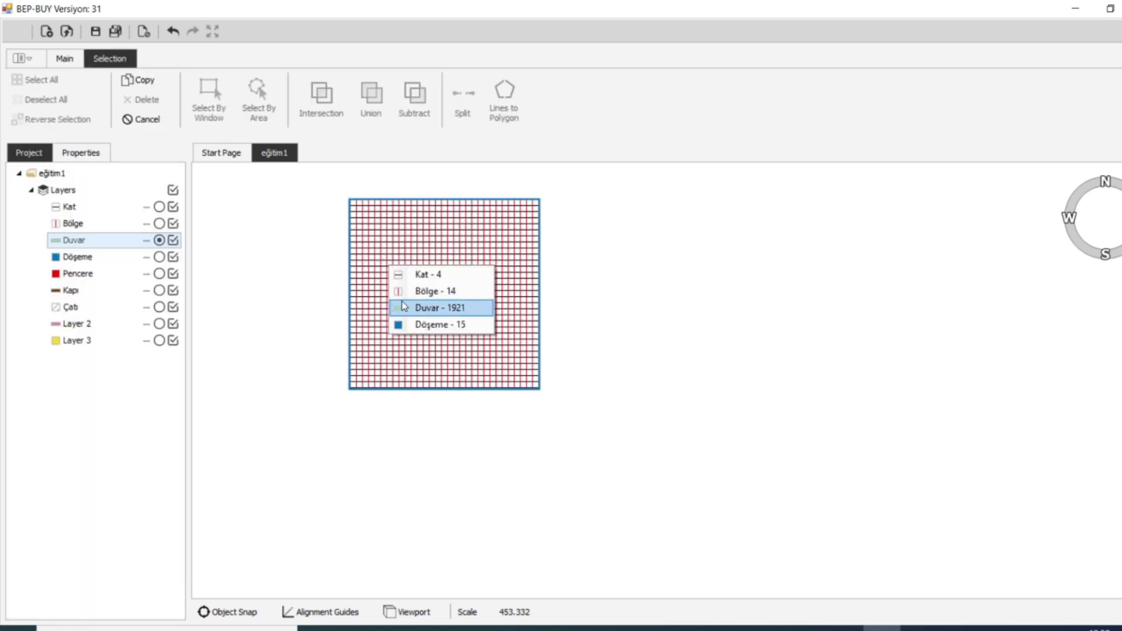
click(407, 324)
click(161, 351)
click(157, 377)
click(160, 357)
click(150, 414)
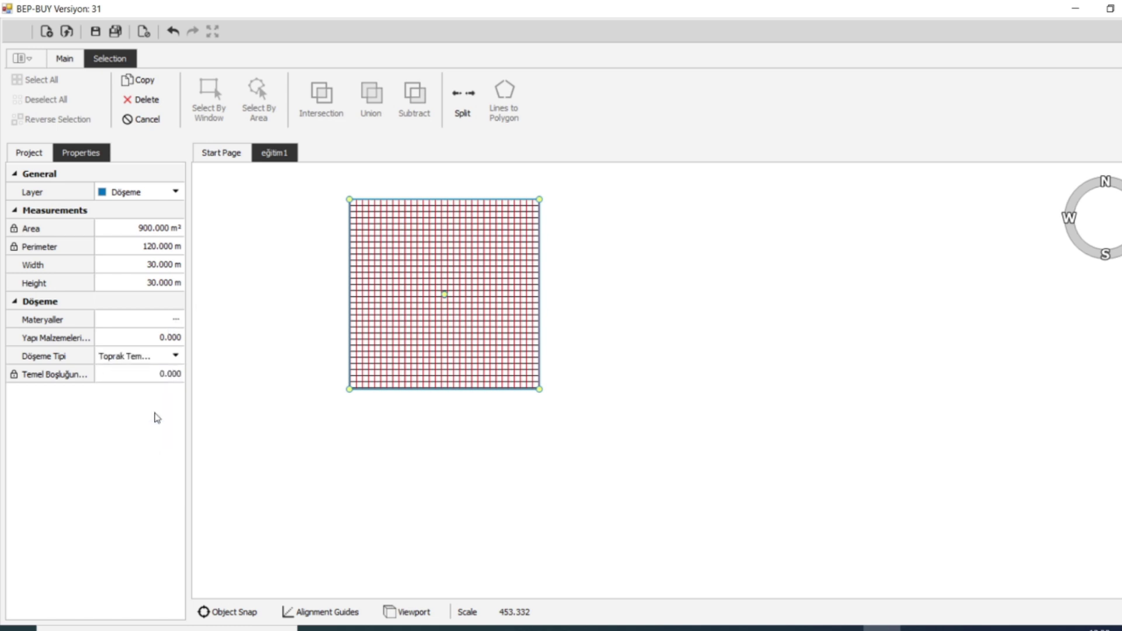
Load the saved material set "ERZURUM TOPARAK TEMASLI TEMEL" into the Döşeme's Materyaller and deselect the slab
click(177, 320)
click(153, 52)
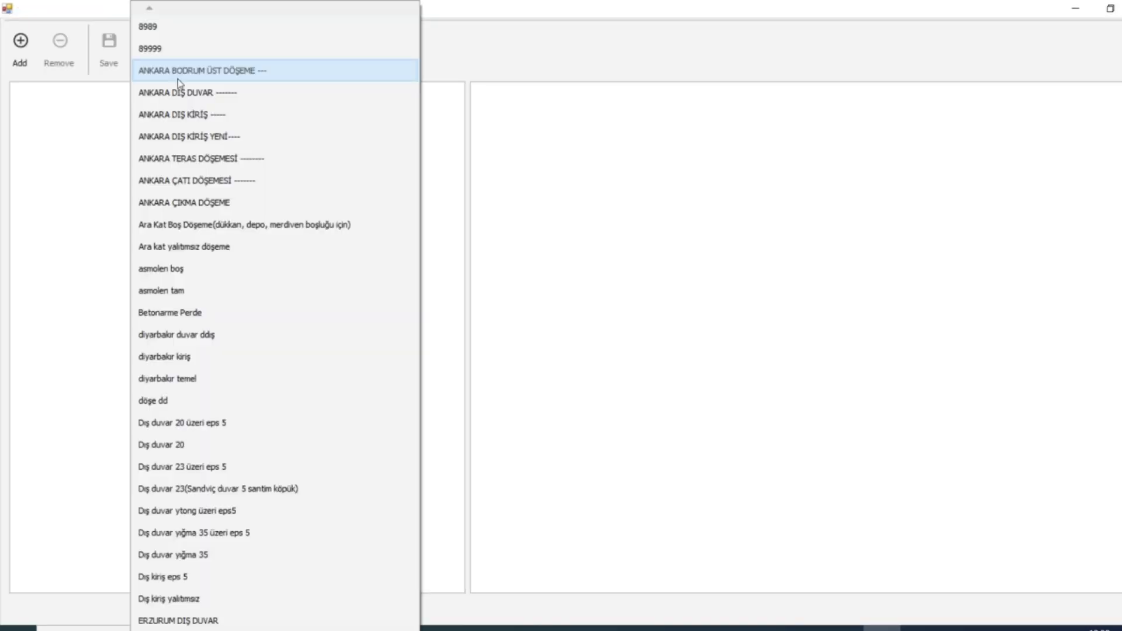
scroll(245, 584, down, 2)
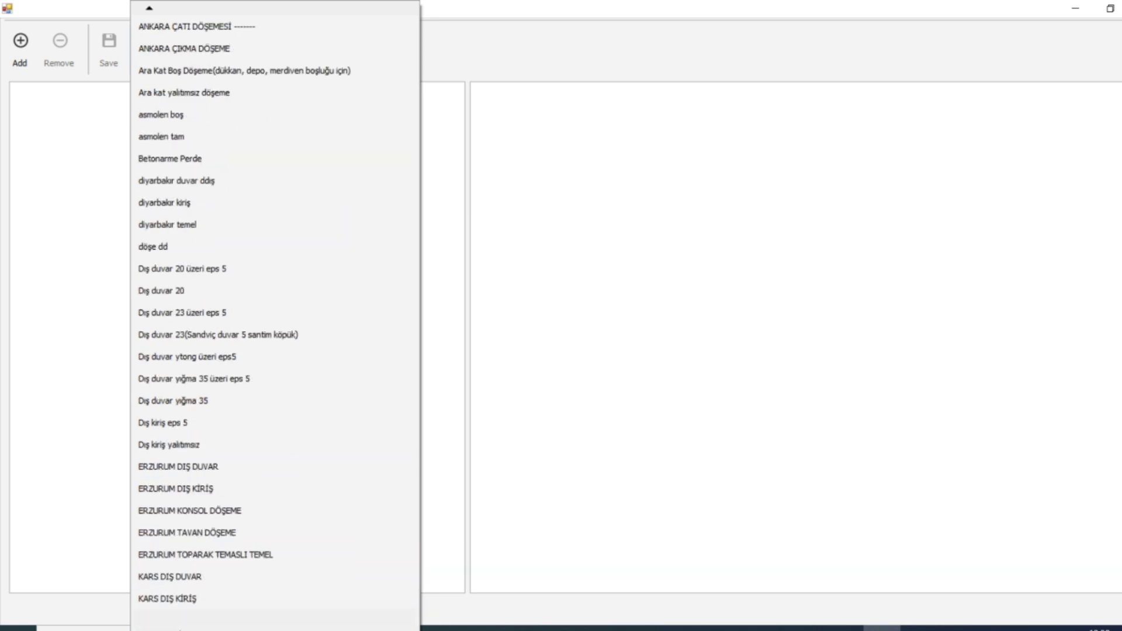
click(248, 559)
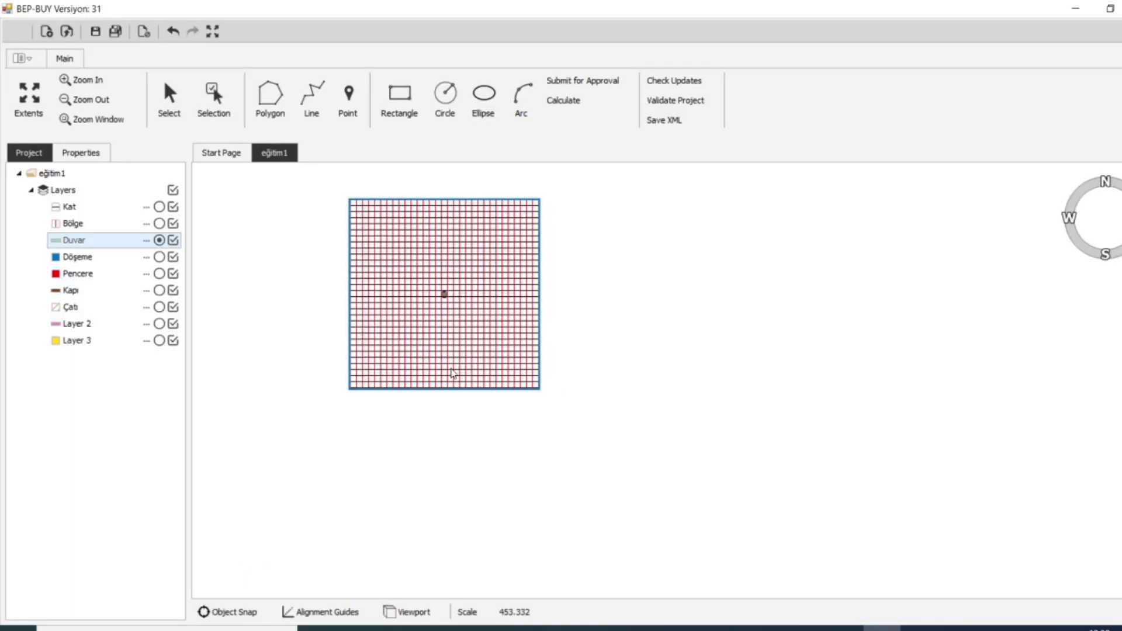
Select the whole floor plan and copy it with a horizontal offset of 40 m
scroll(427, 352, down, 2)
click(224, 102)
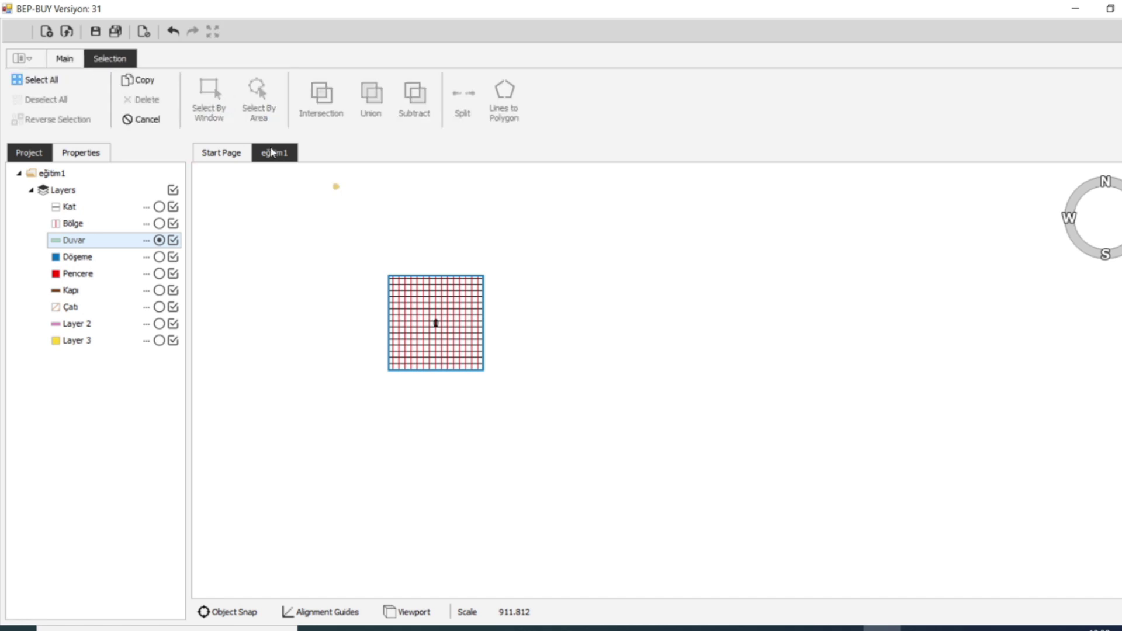
scroll(466, 255, down, 2)
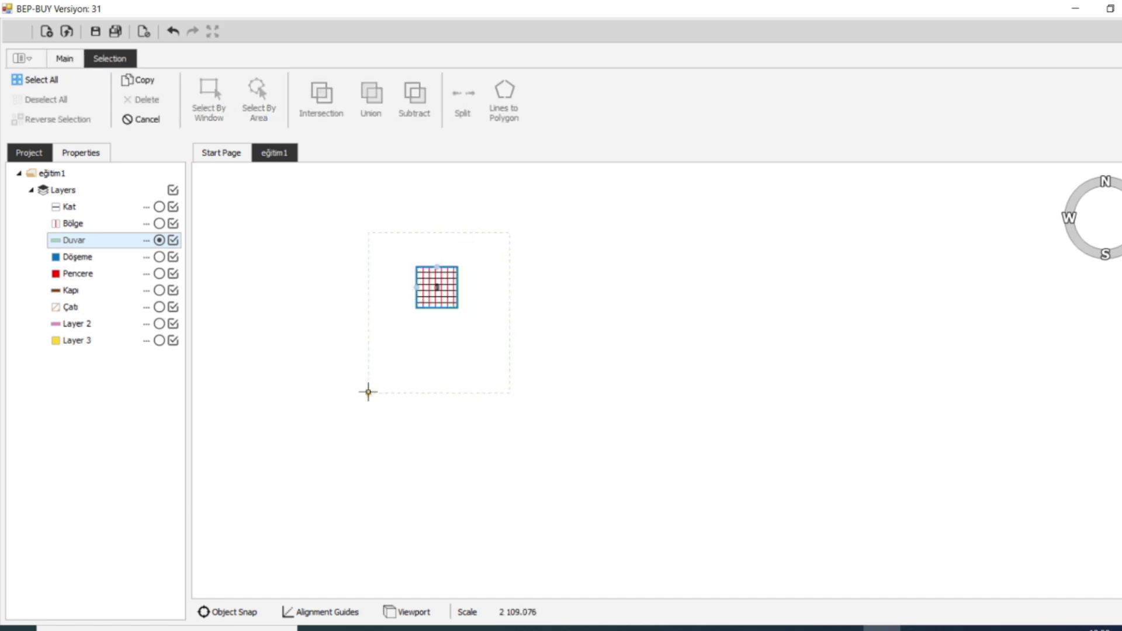
click(368, 391)
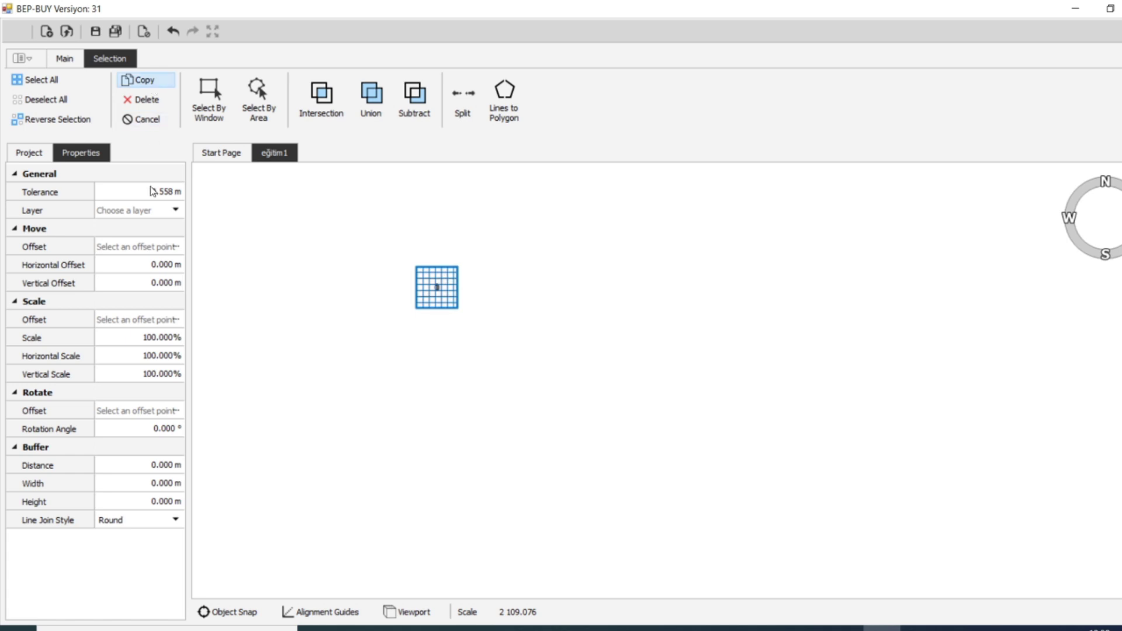
click(140, 267)
text(30)
key(Return)
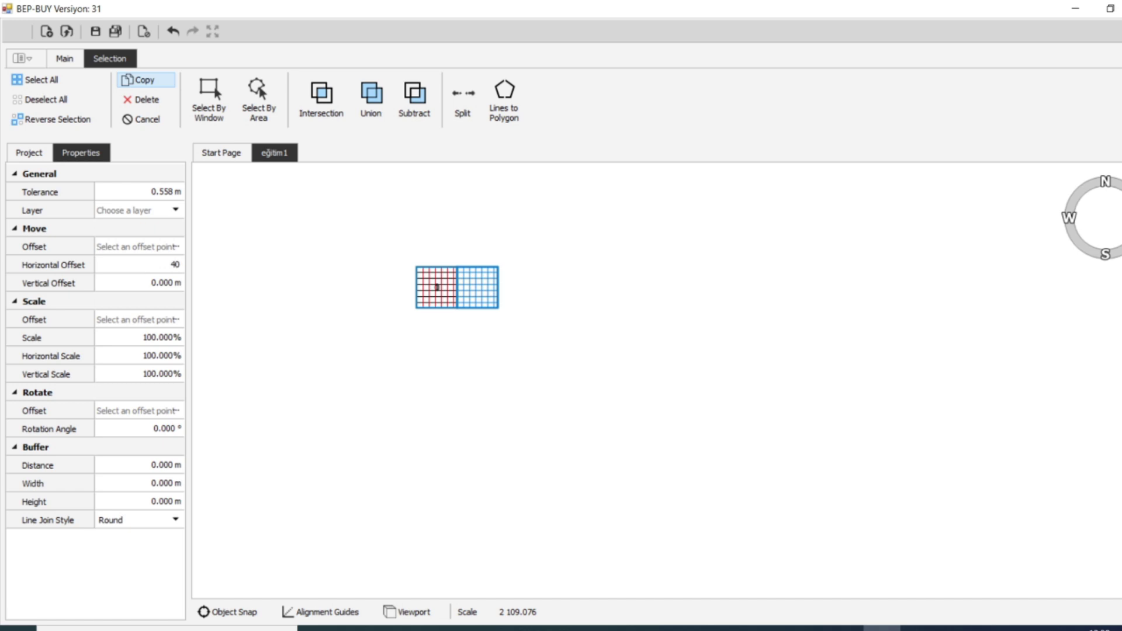
text(40)
key(Return)
key(Escape)
scroll(398, 283, up, 3)
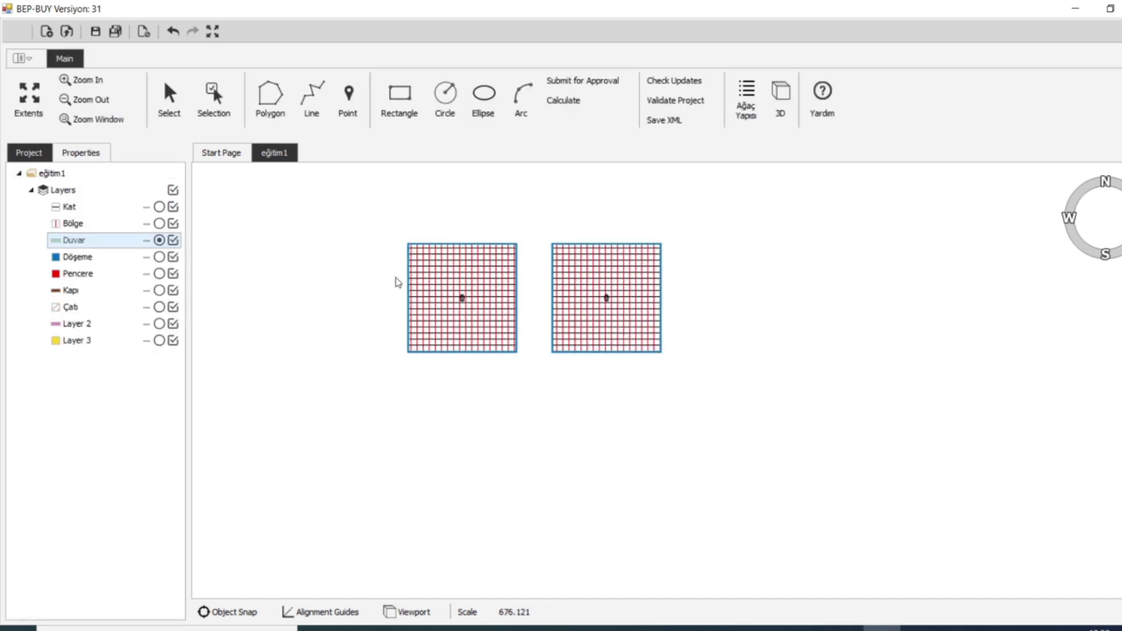
scroll(398, 283, up, 2)
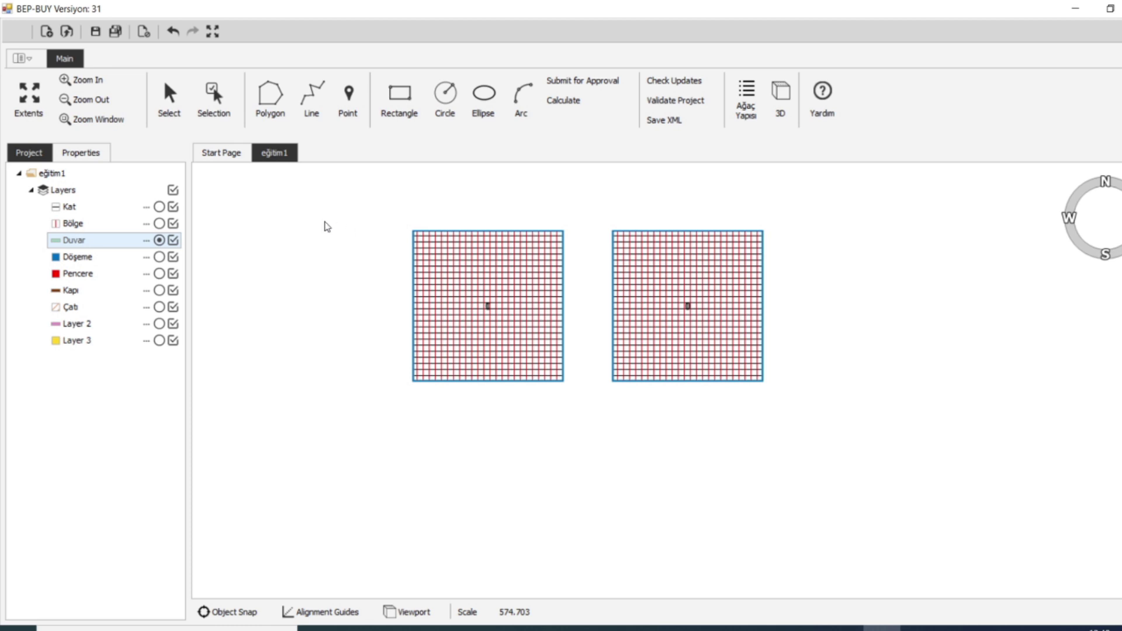
Window-select the copied floor plan and shift it horizontally farther east from the original plan
click(213, 98)
scroll(644, 290, down, 5)
drag(780, 230, 598, 401)
click(148, 268)
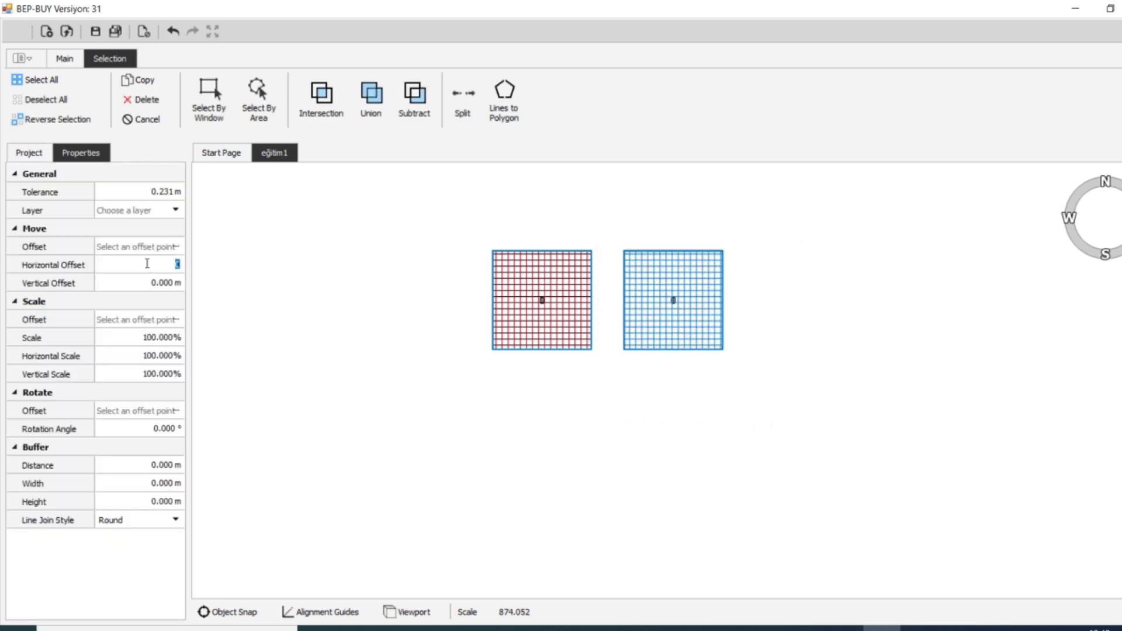
key(Return)
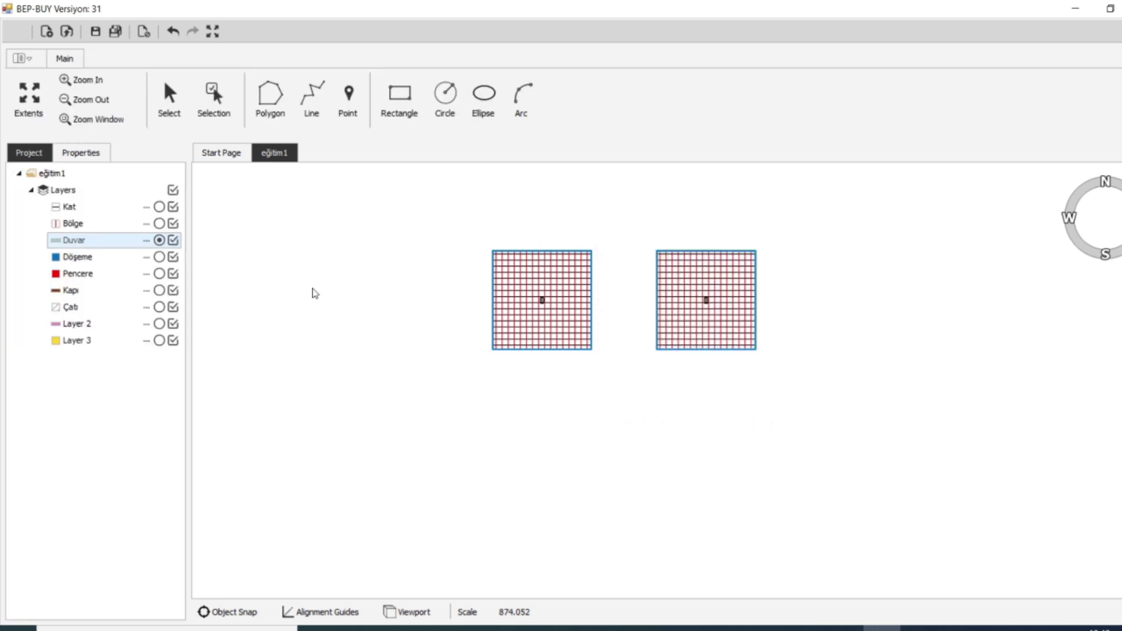
click(205, 110)
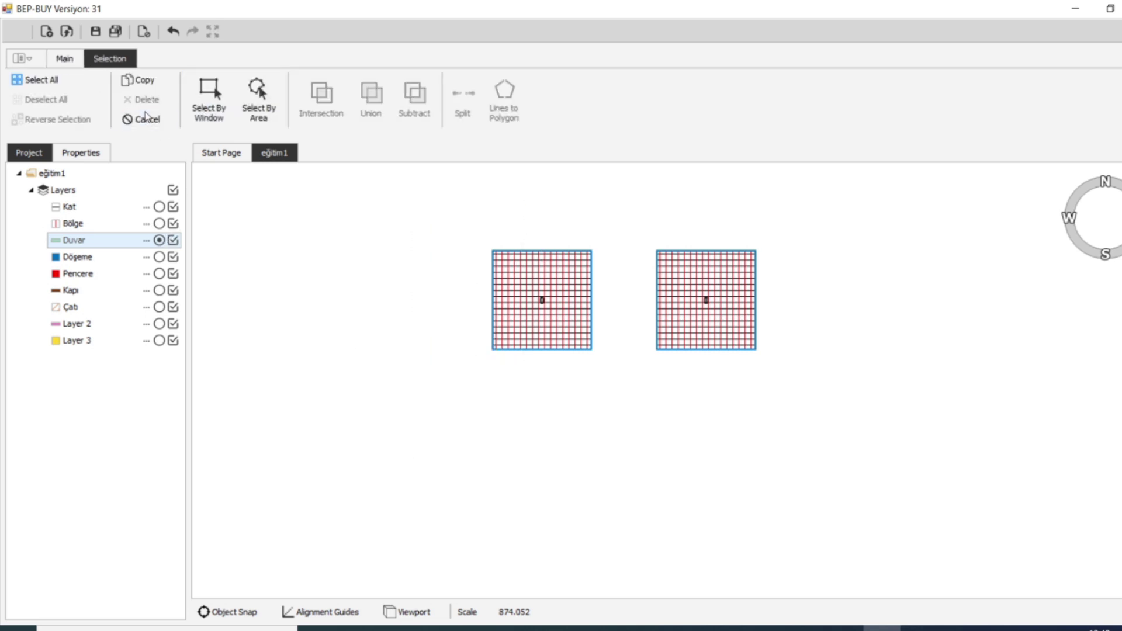
key(Escape)
click(215, 100)
click(524, 310)
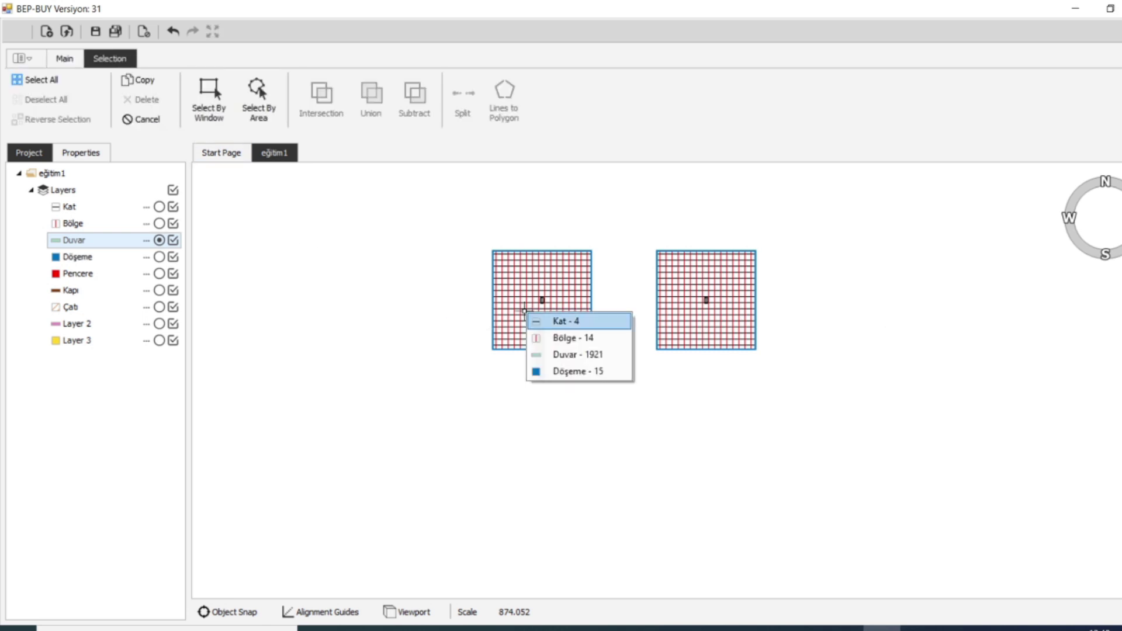
click(533, 354)
key(Escape)
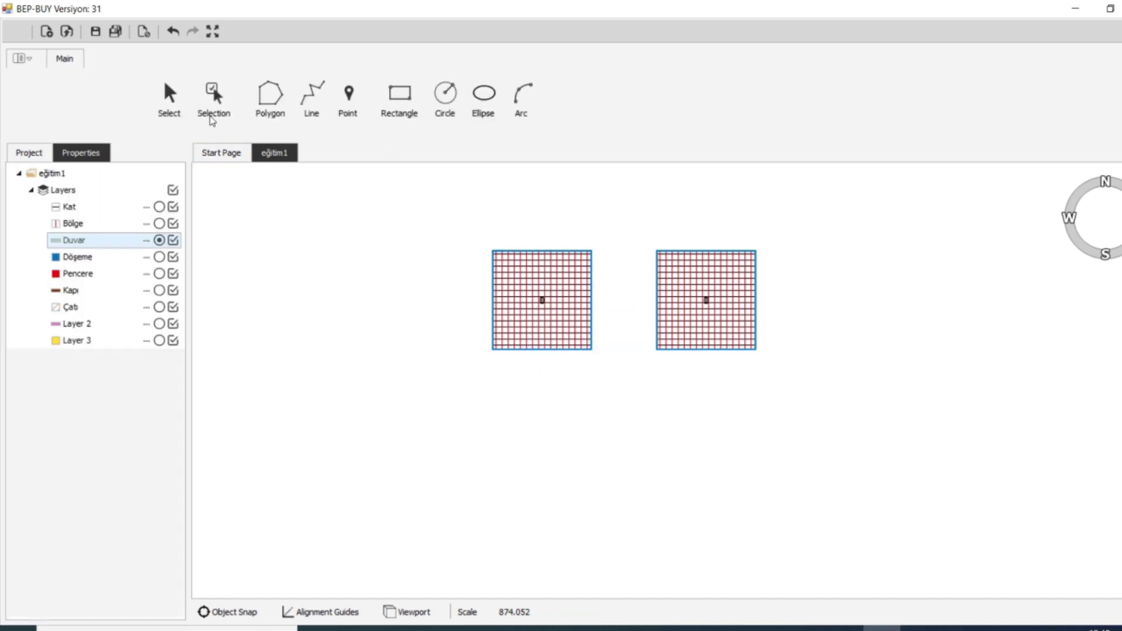
Copy the original plan's west wall line with a horizontal offset of -10 m
click(216, 100)
click(320, 342)
click(143, 80)
click(152, 265)
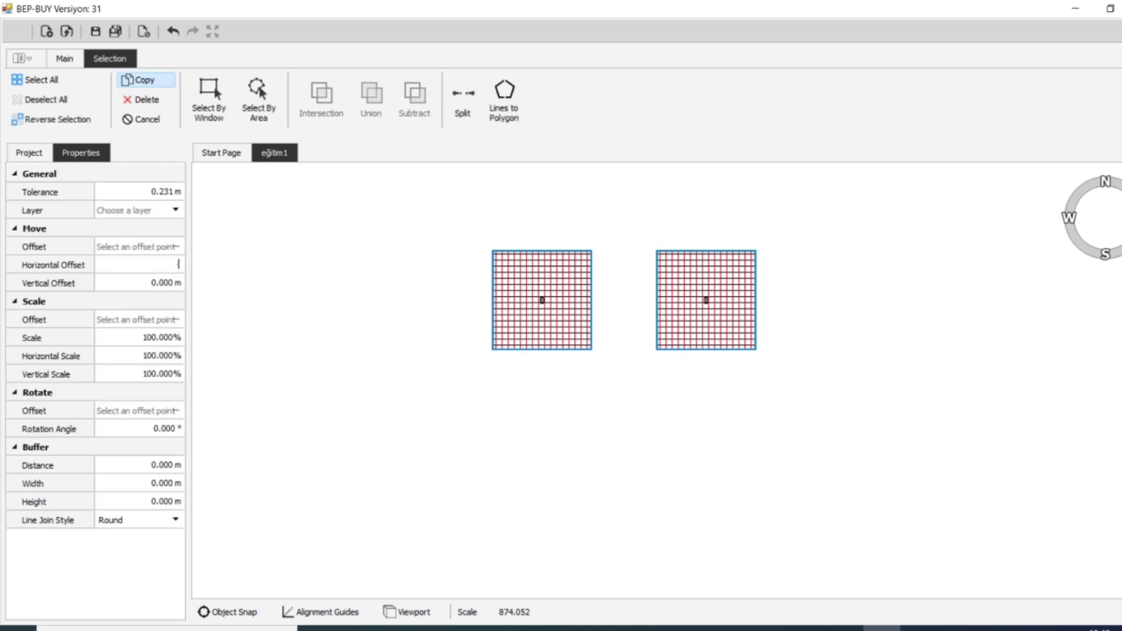
text(-10)
key(Return)
key(Escape)
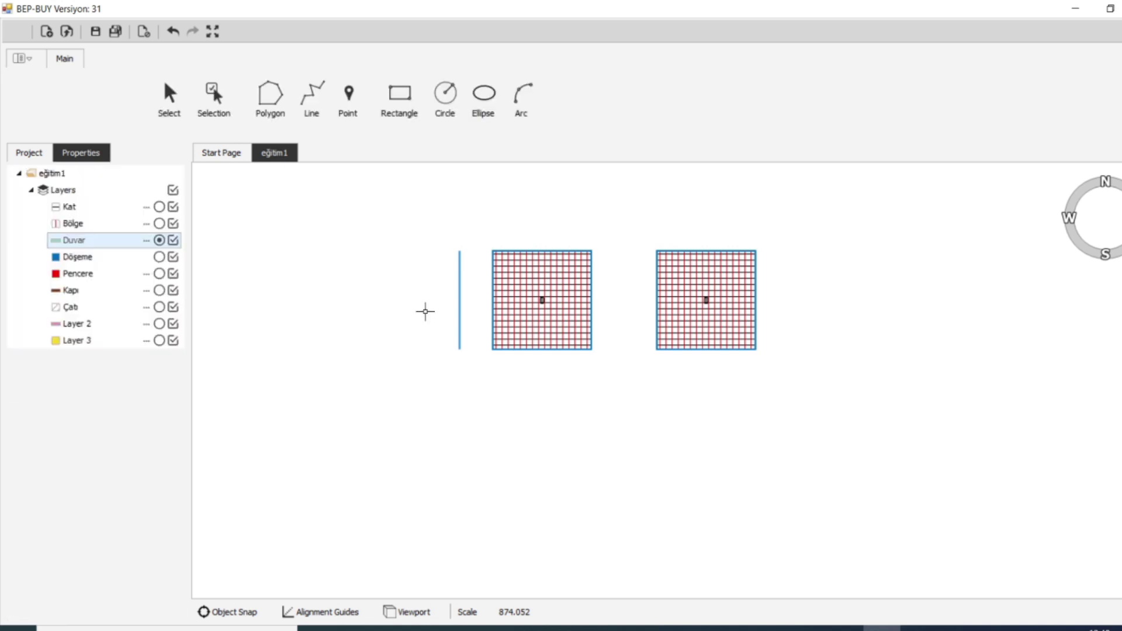
click(214, 99)
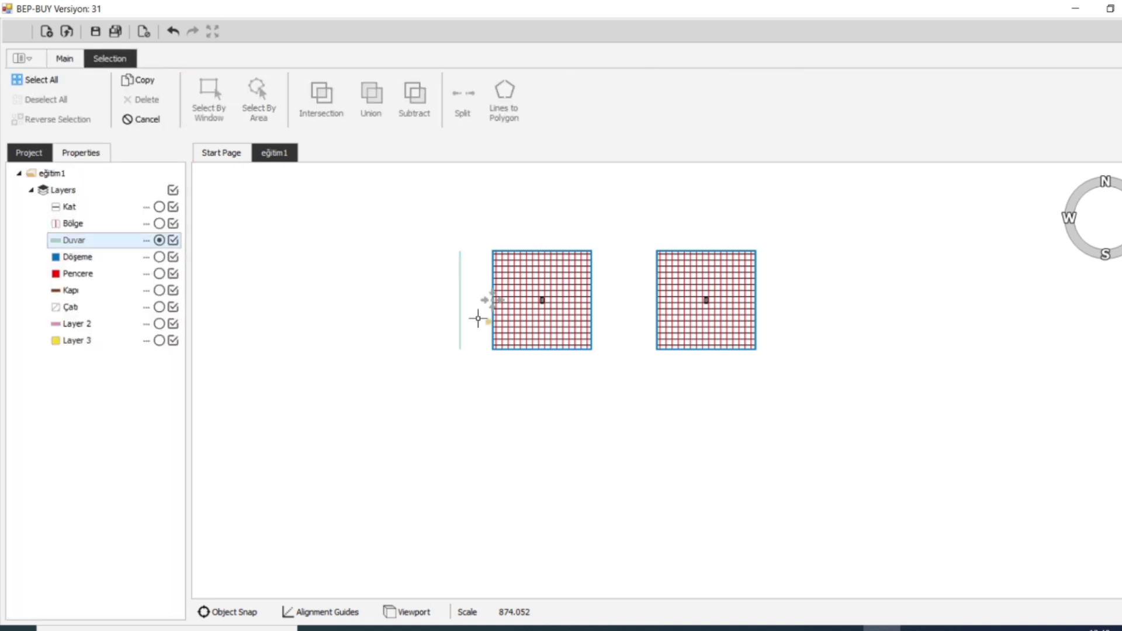
scroll(470, 316, up, 1)
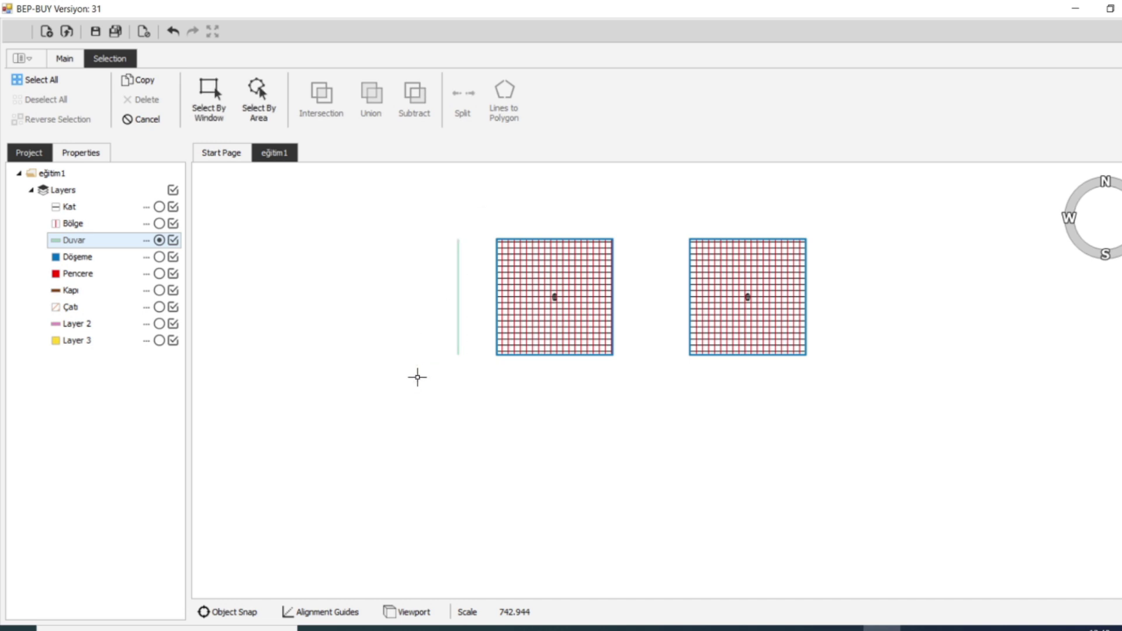
key(Escape)
Draw a Duvar rectangle about 3.25 m wide and 3.7 m high from the upper end of the copied wall line
click(391, 100)
scroll(475, 234, up, 3)
click(447, 242)
click(467, 264)
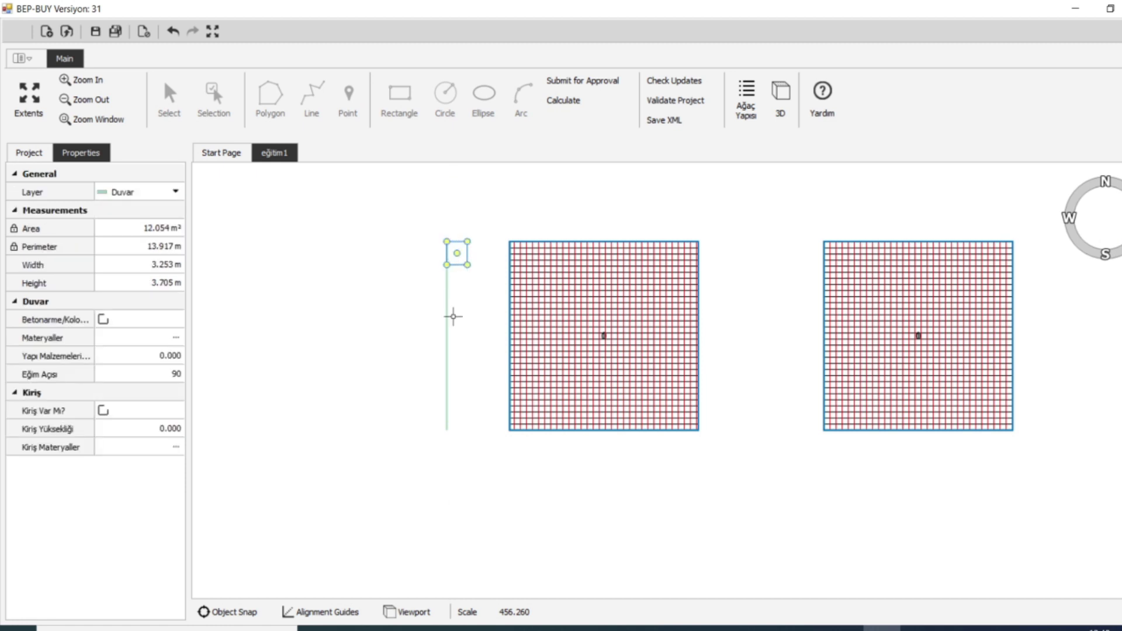
key(Escape)
key(Return)
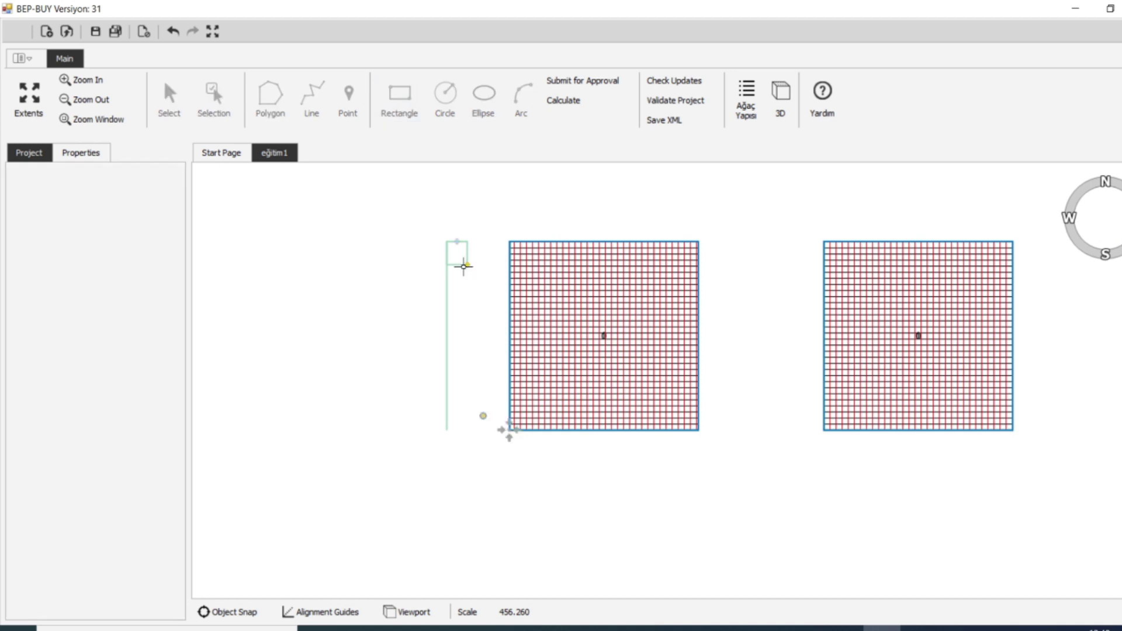
key(Escape)
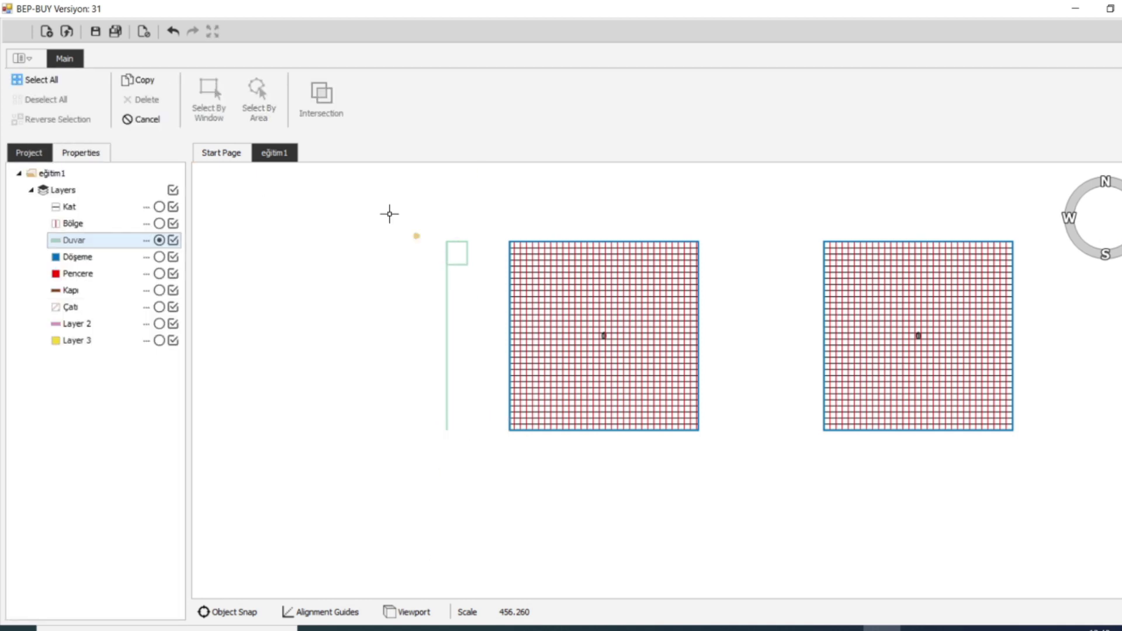
Copy the small Duvar rectangle from its lower west corner to the lower end of the copied wall line
scroll(432, 231, up, 1)
click(456, 242)
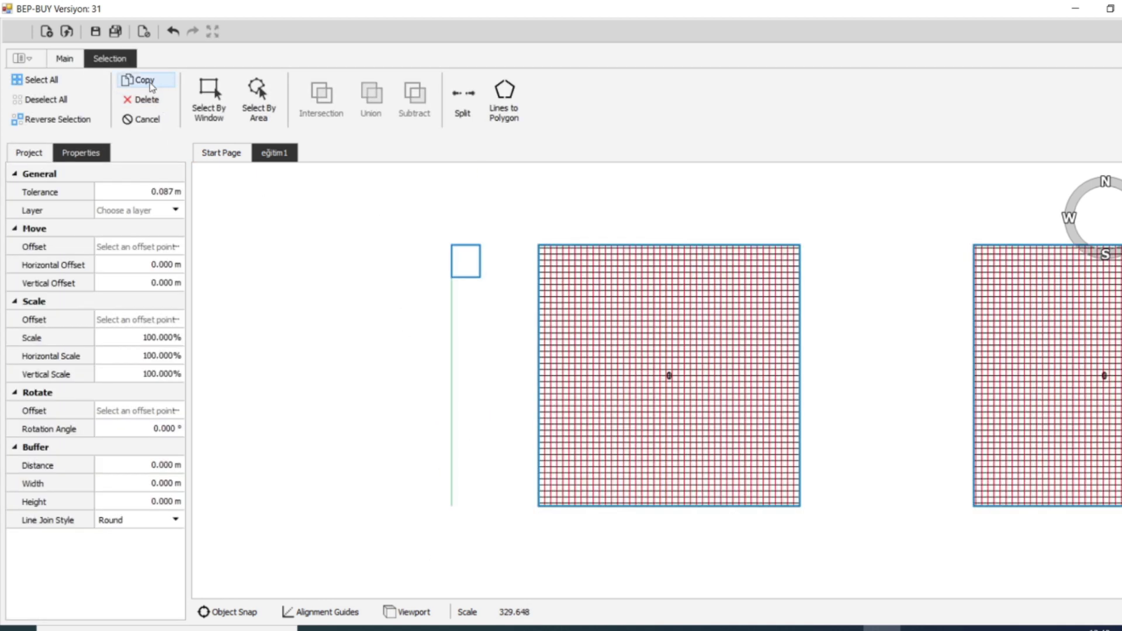
click(178, 246)
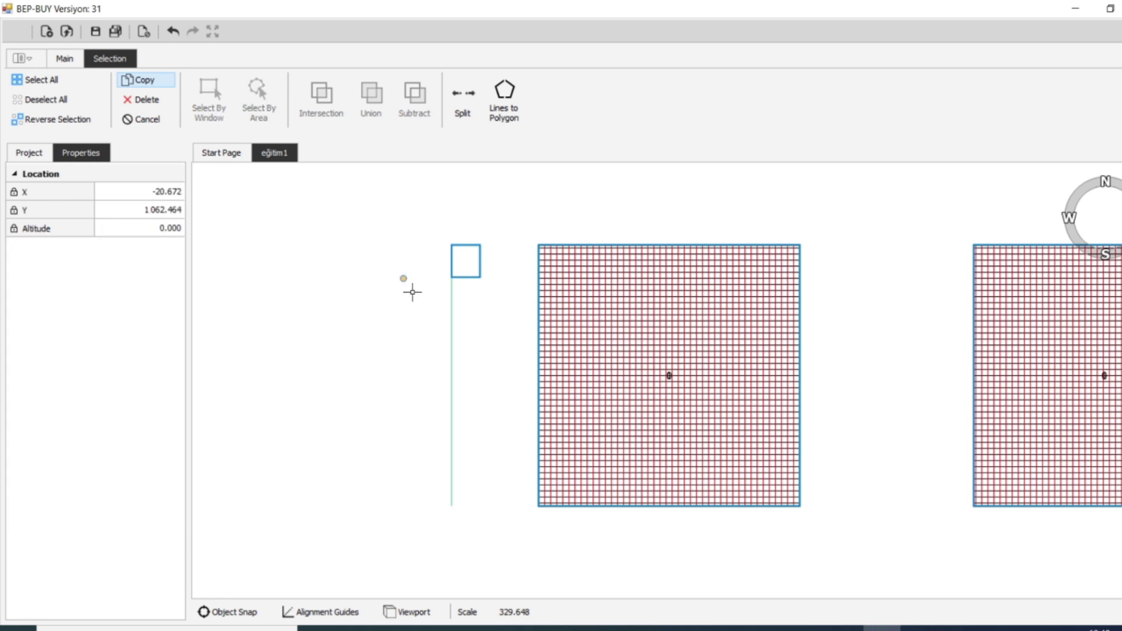
click(173, 247)
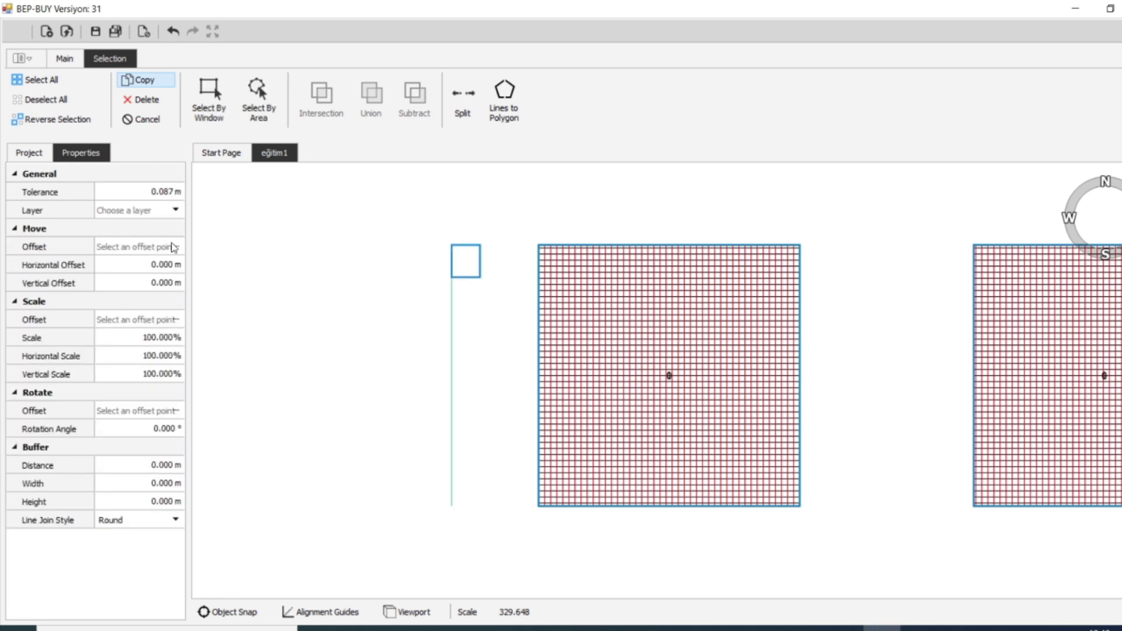
click(174, 246)
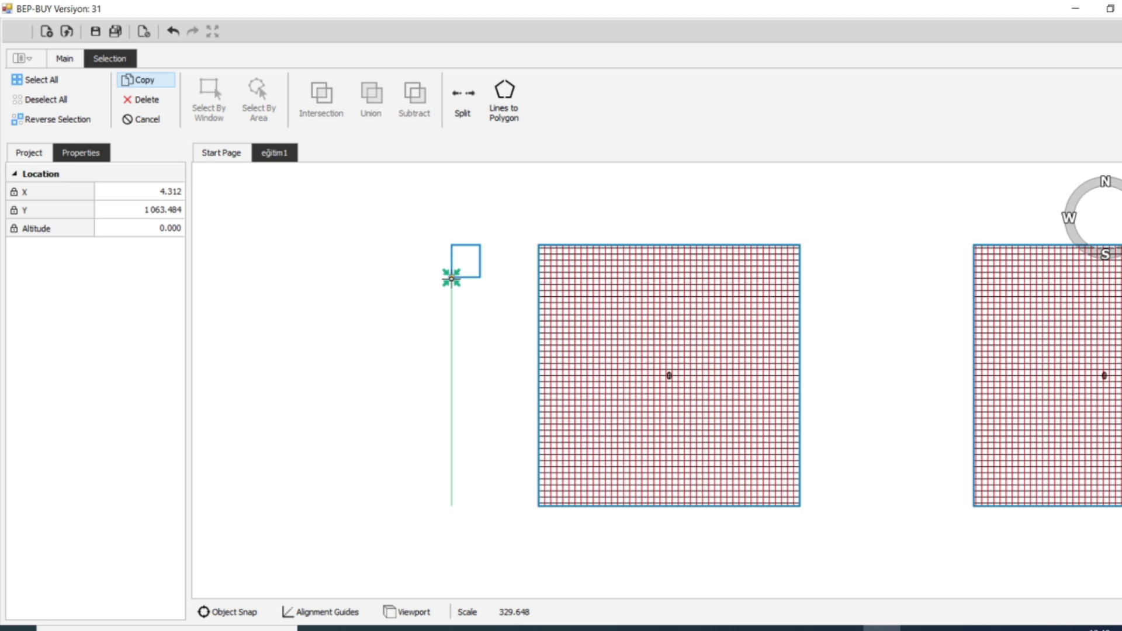
click(451, 505)
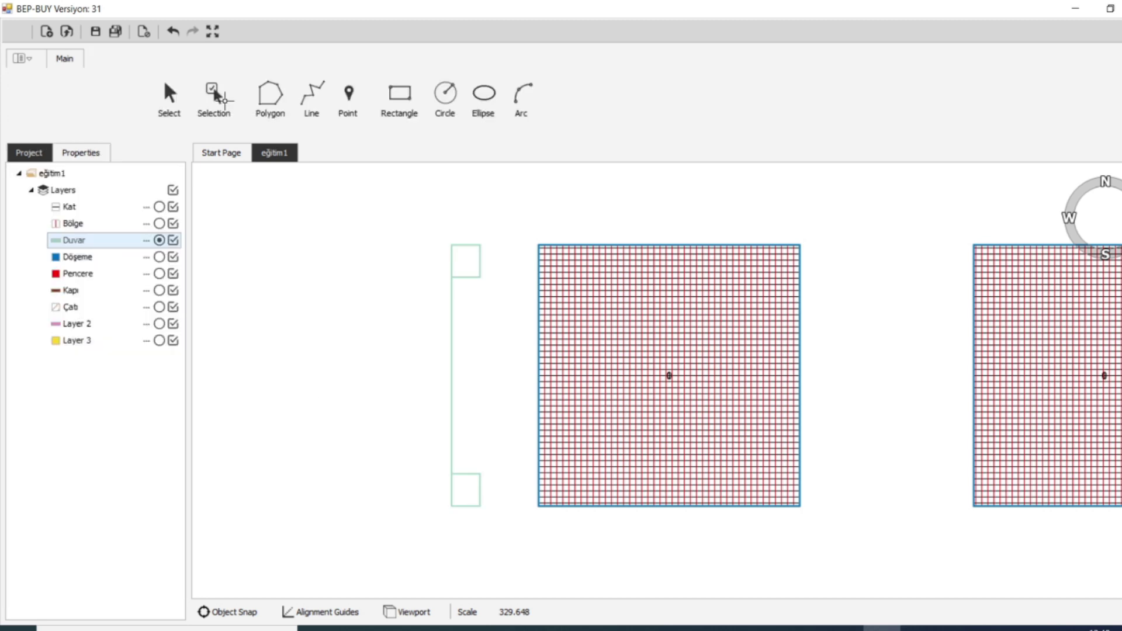
Delete the copied wall line between the two small Duvar rectangles
click(213, 92)
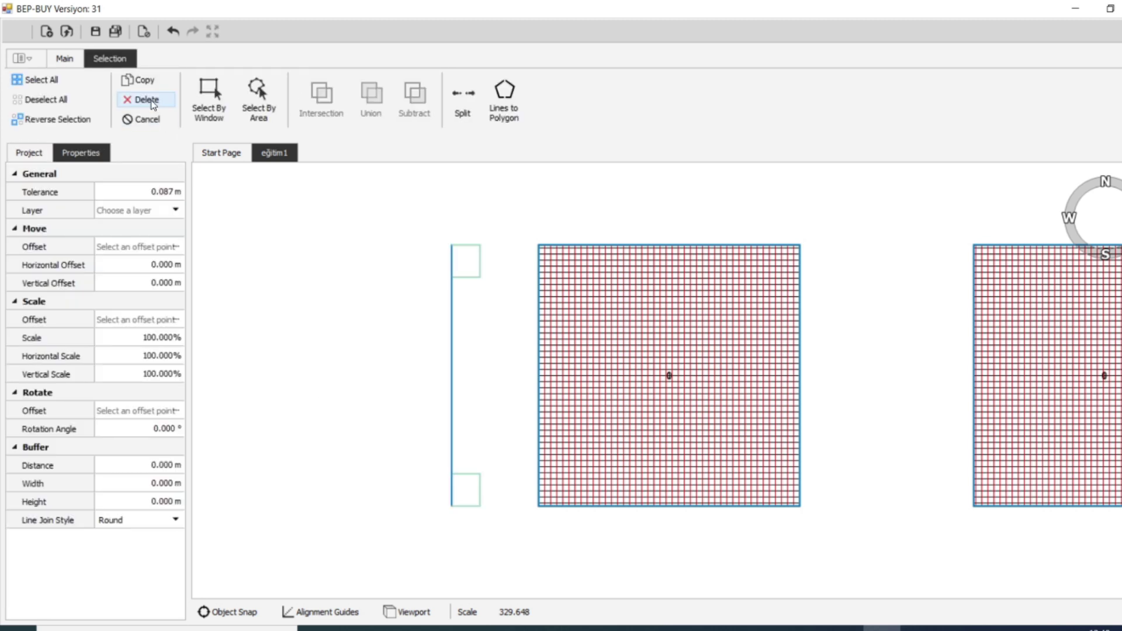
key(Delete)
scroll(391, 318, down, 5)
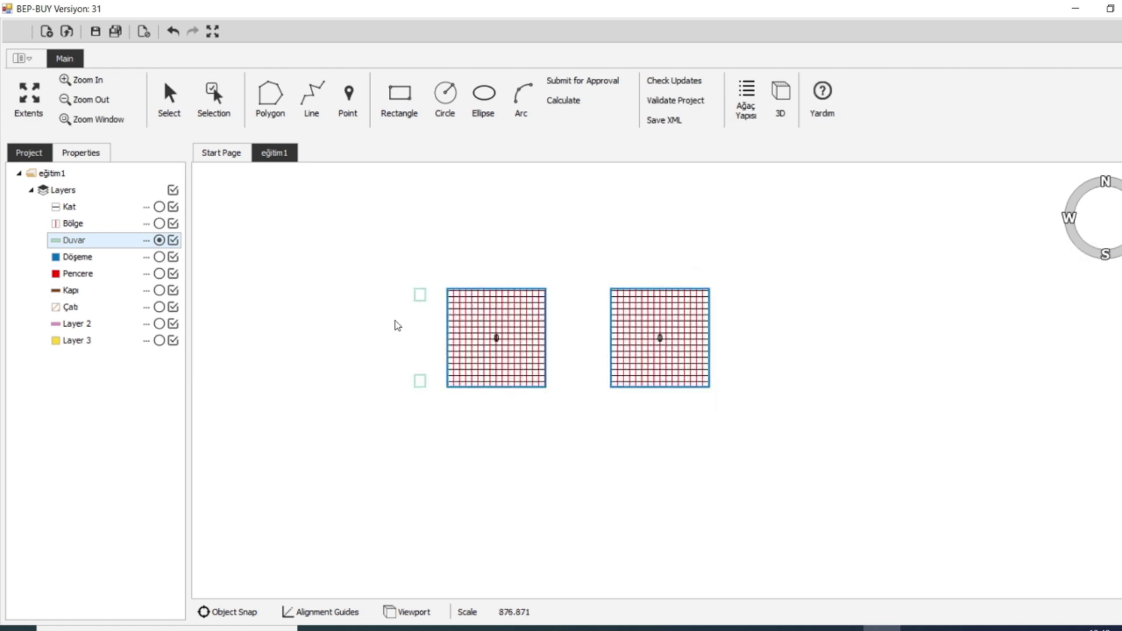
click(202, 94)
scroll(425, 282, up, 3)
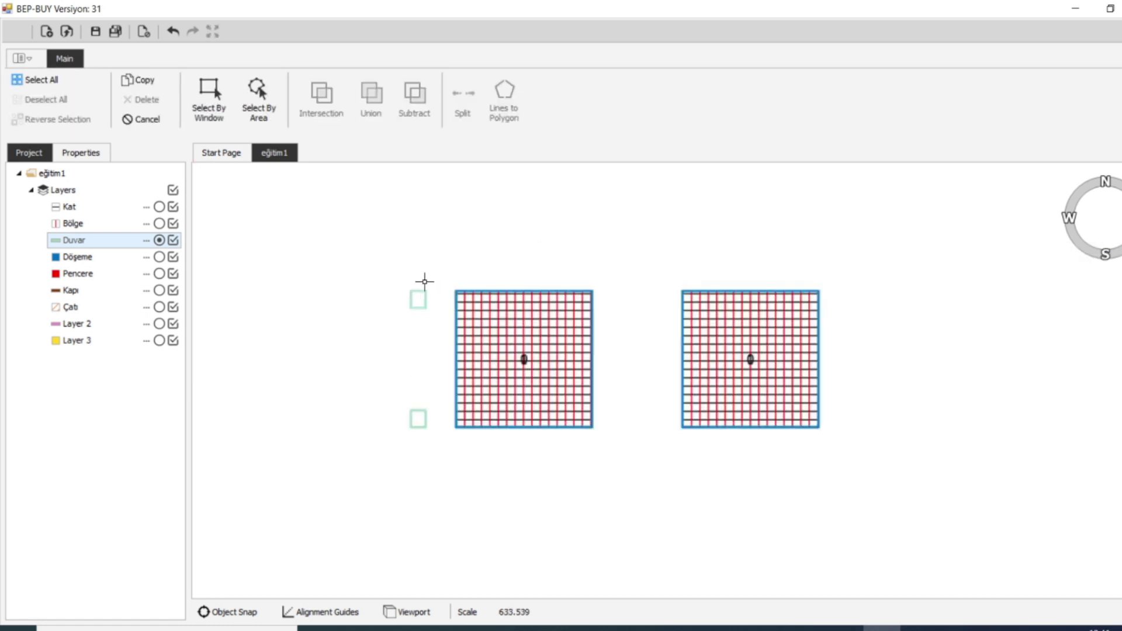
key(Escape)
Stretch the original plan's Kat, Bölge and Döşeme polygons west to the outer side of the two small Duvar rectangles
click(213, 100)
click(491, 308)
click(512, 317)
drag(467, 296, 403, 295)
key(Escape)
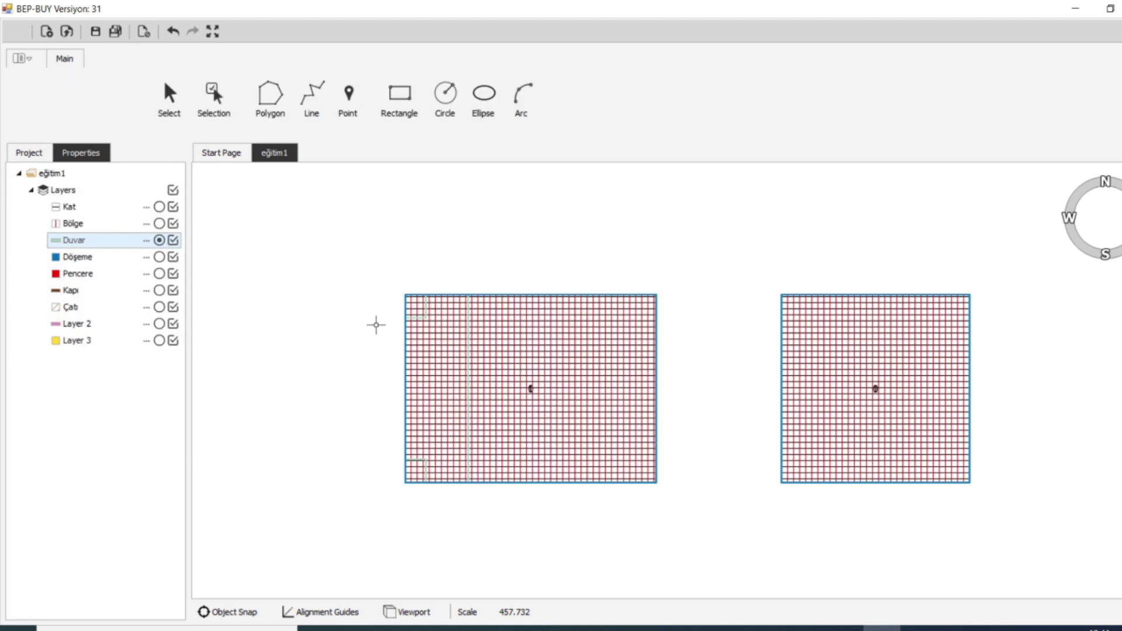
Undo the Kat polygon's stretch and move the stretched Bölge polygon's west edge back to the original wall line
click(173, 32)
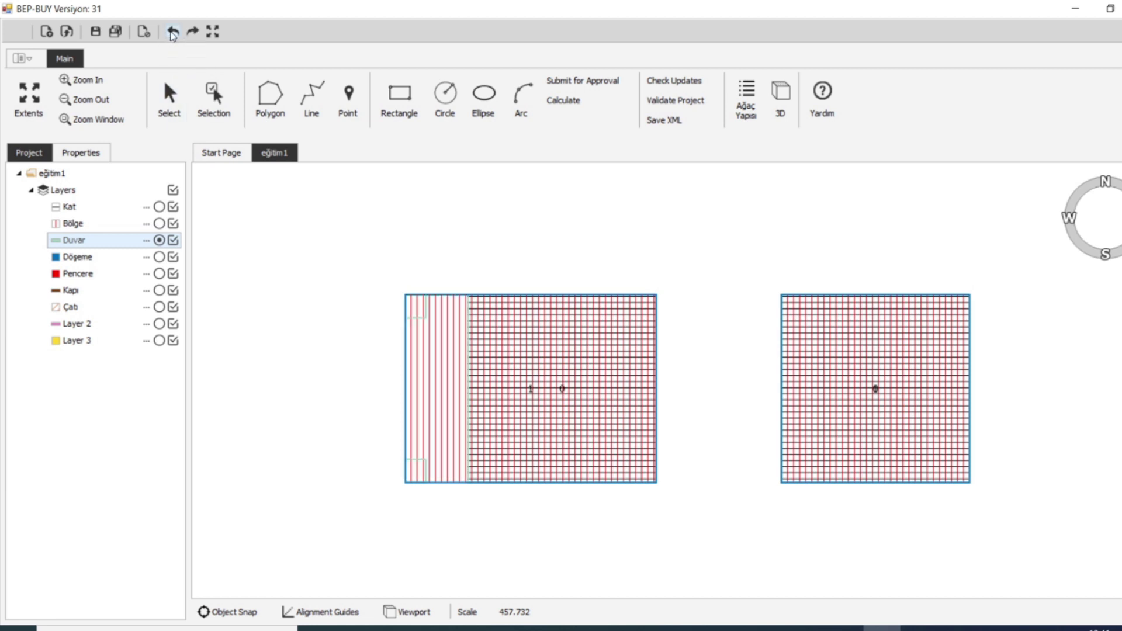
click(169, 96)
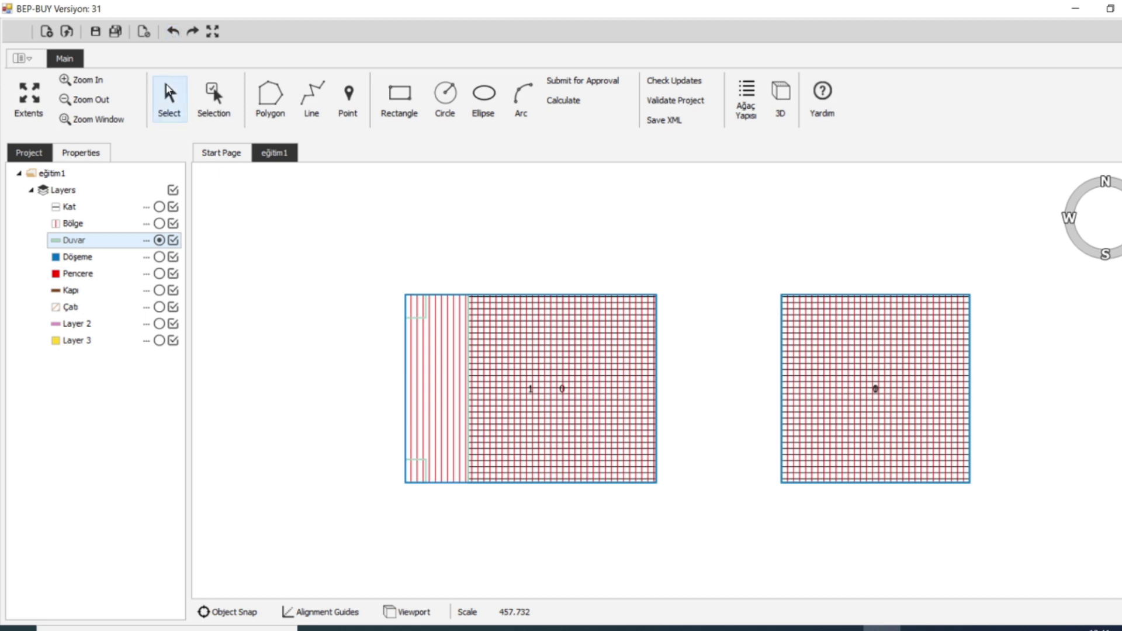
click(415, 318)
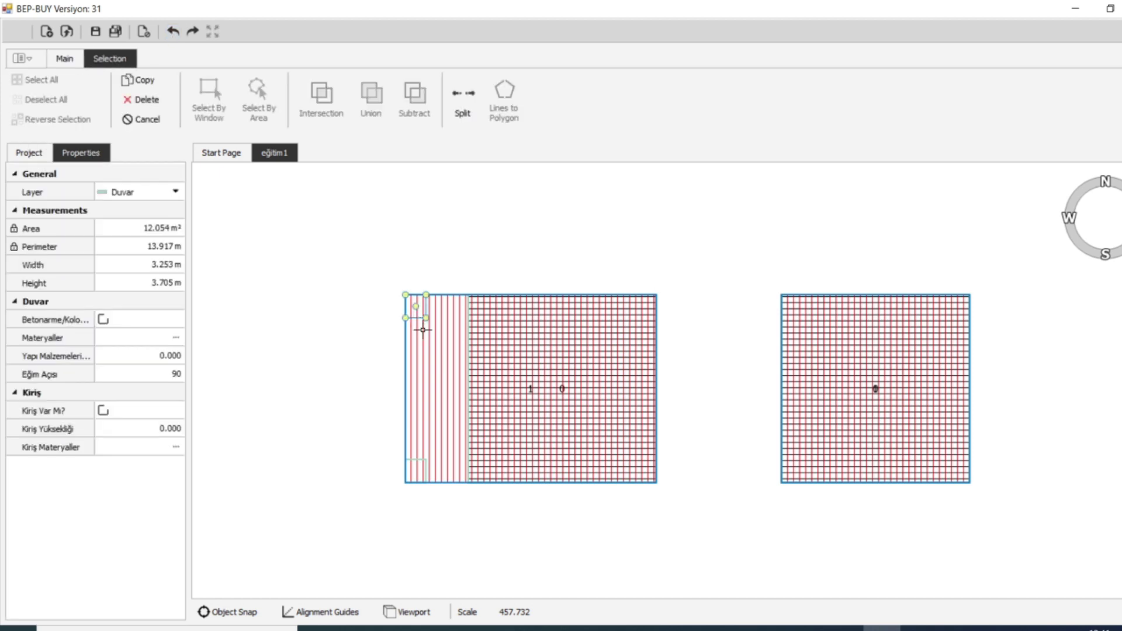
click(449, 354)
click(590, 393)
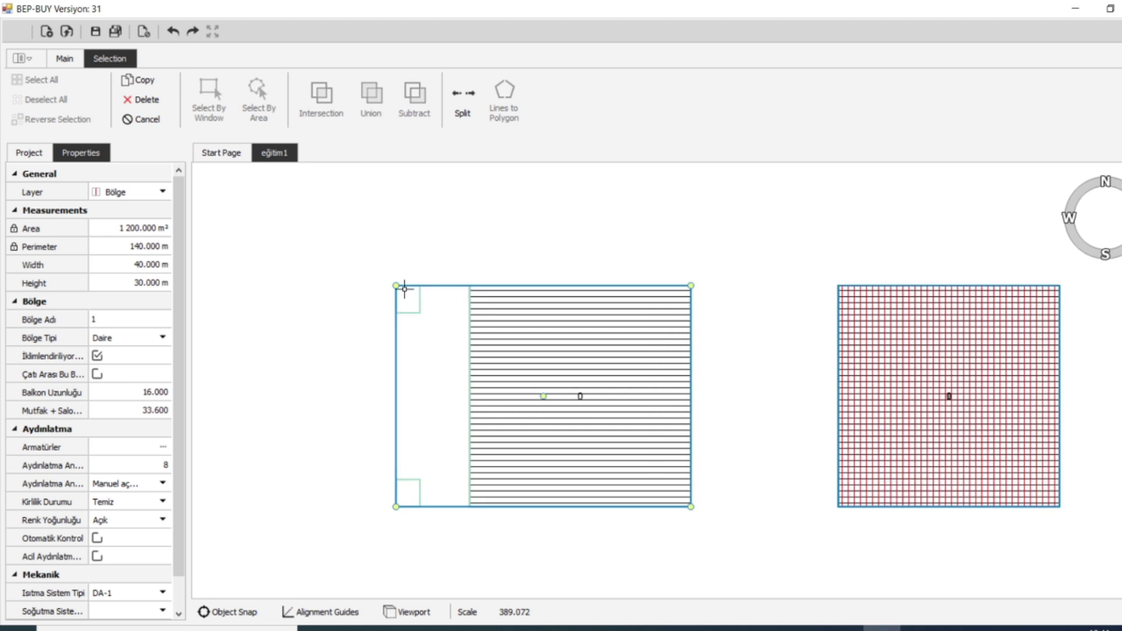
click(442, 286)
drag(397, 286, 470, 286)
click(461, 346)
click(541, 379)
click(349, 293)
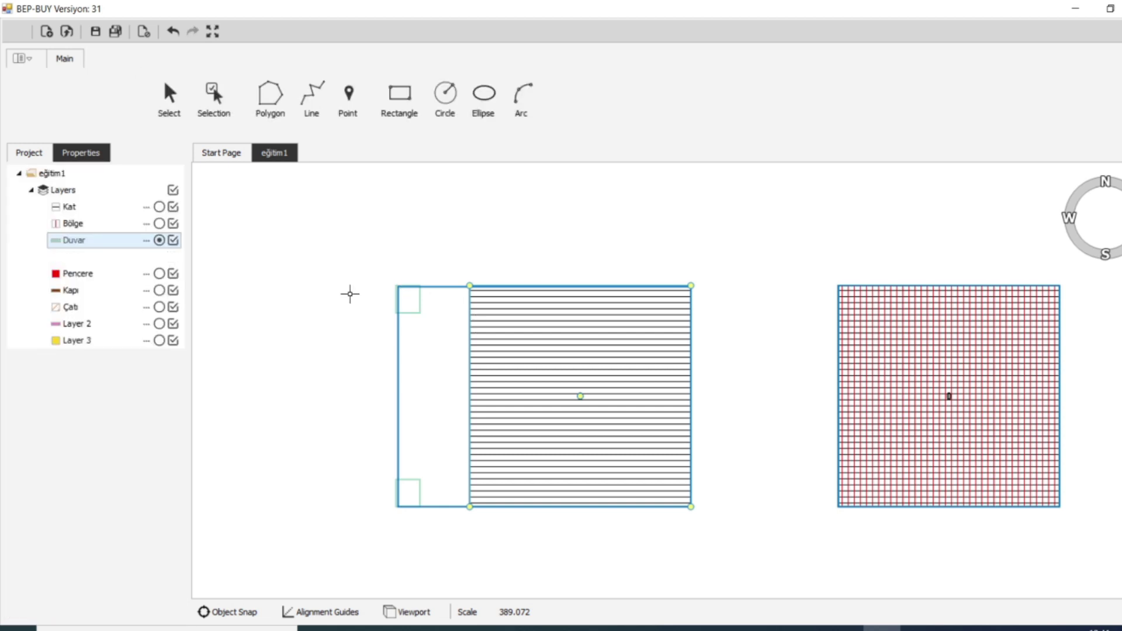
Return the Döşeme polygon's west edge to the original wall line and stretch the Kat polygon west to the small Duvar rectangles' outer side
click(169, 96)
click(567, 352)
click(594, 366)
drag(469, 285, 396, 285)
key(Escape)
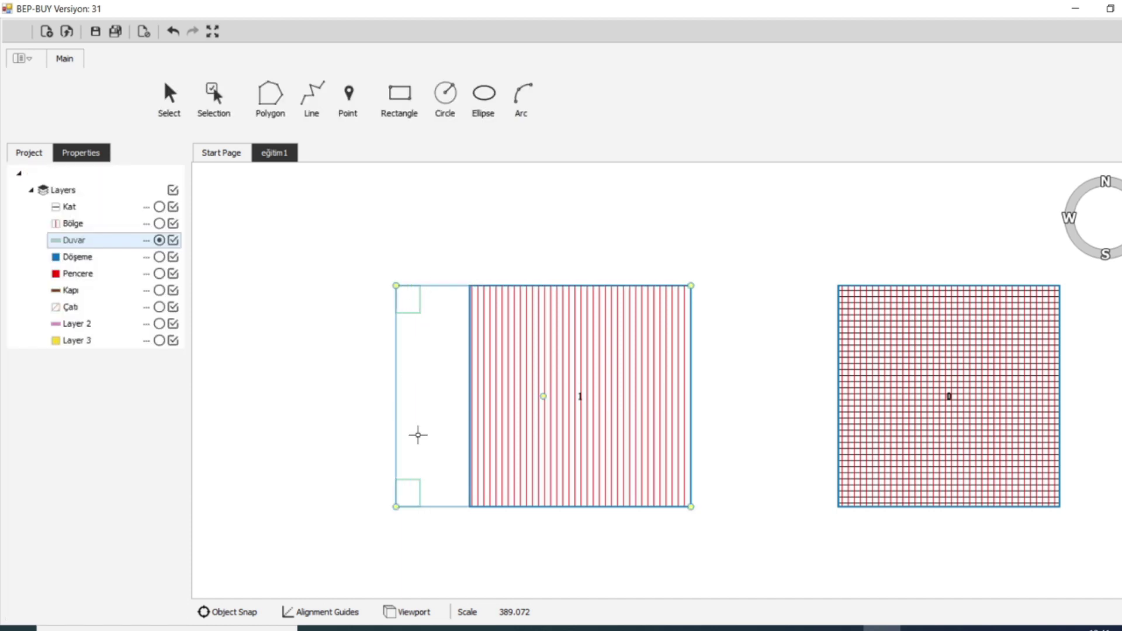
Select the two small Duvar rectangles west of the original plan and copy them to the Bölge layer
scroll(415, 418, down, 1)
scroll(418, 366, up, 3)
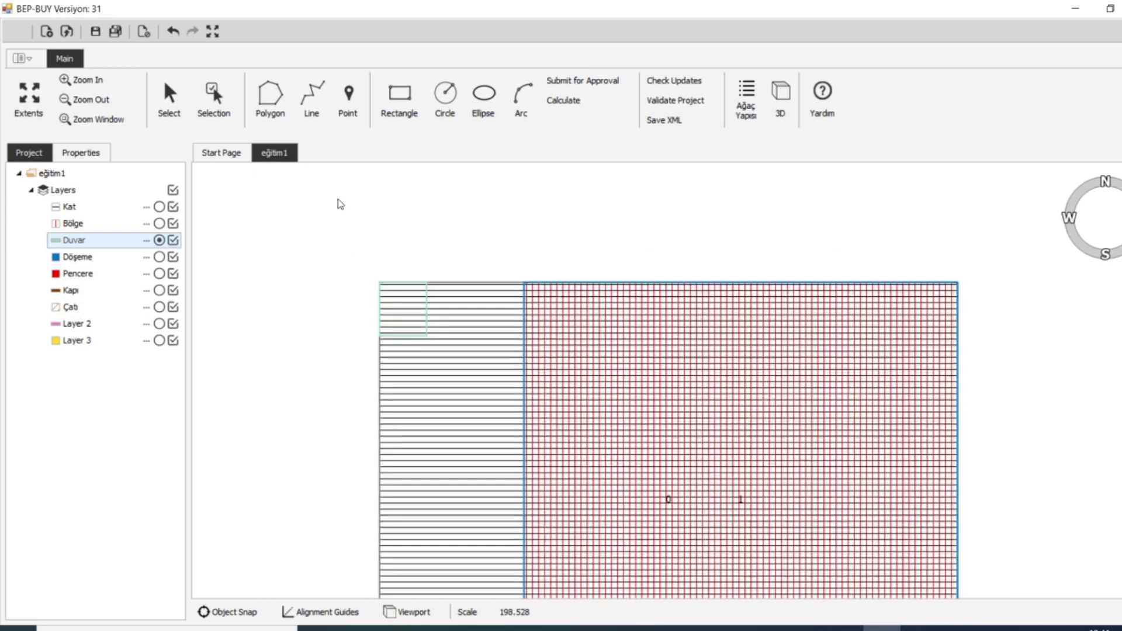
click(213, 99)
click(556, 316)
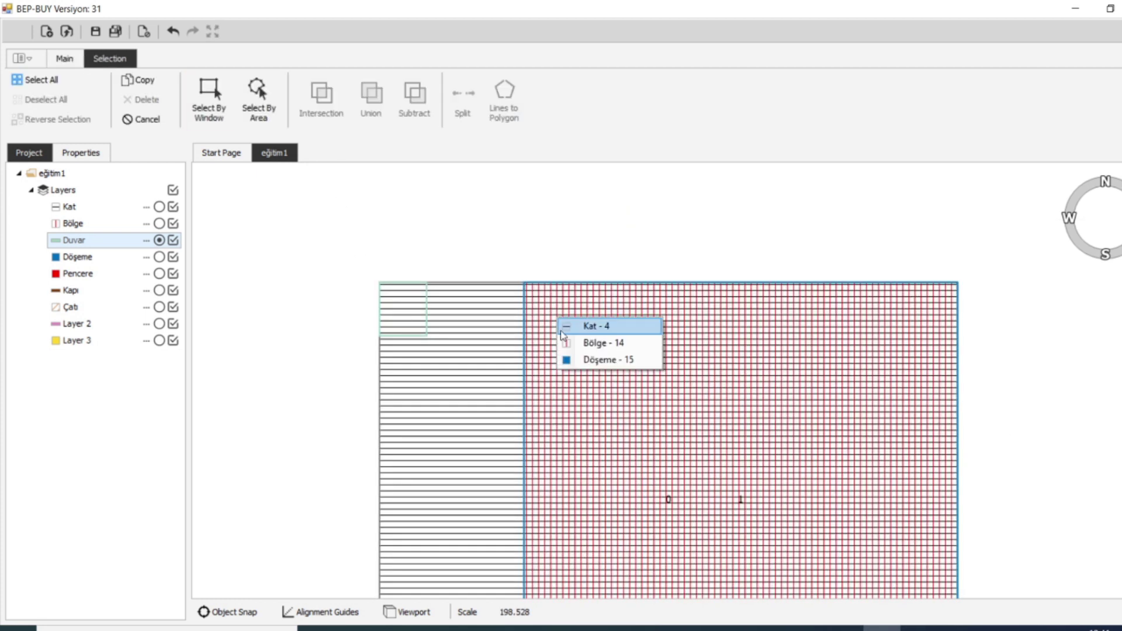
click(573, 344)
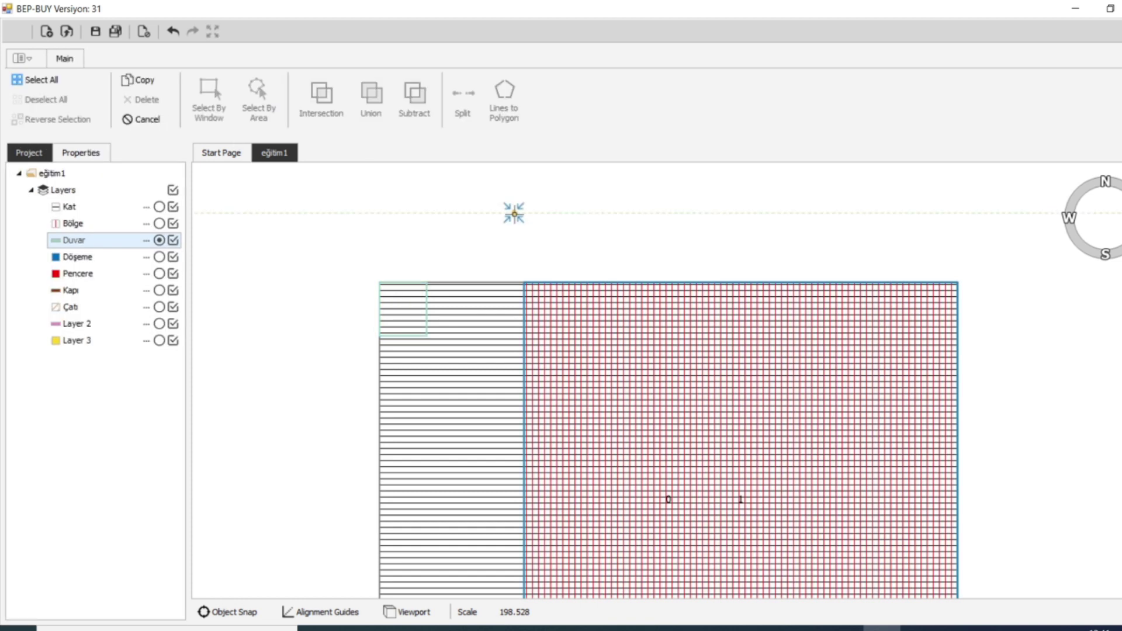
scroll(451, 393, down, 2)
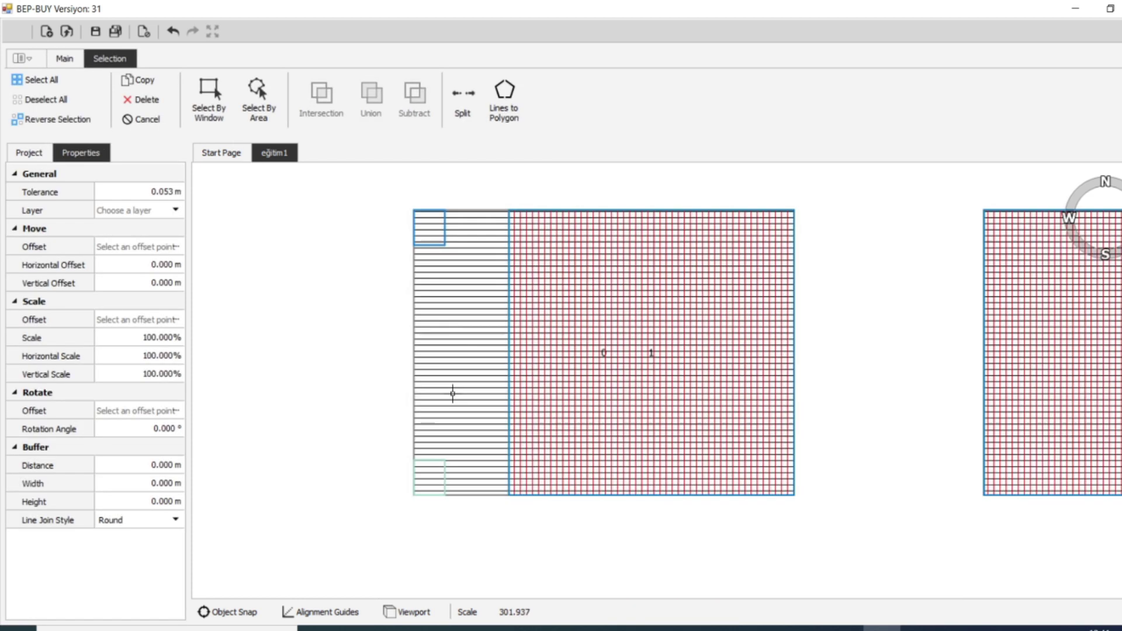
click(426, 468)
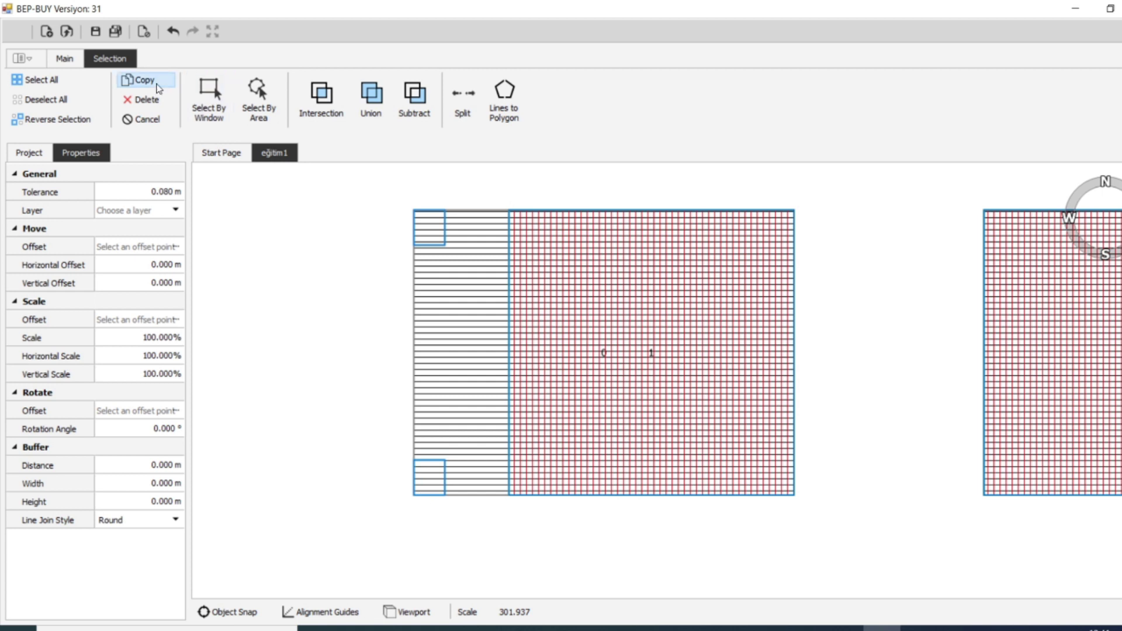
click(174, 210)
click(140, 250)
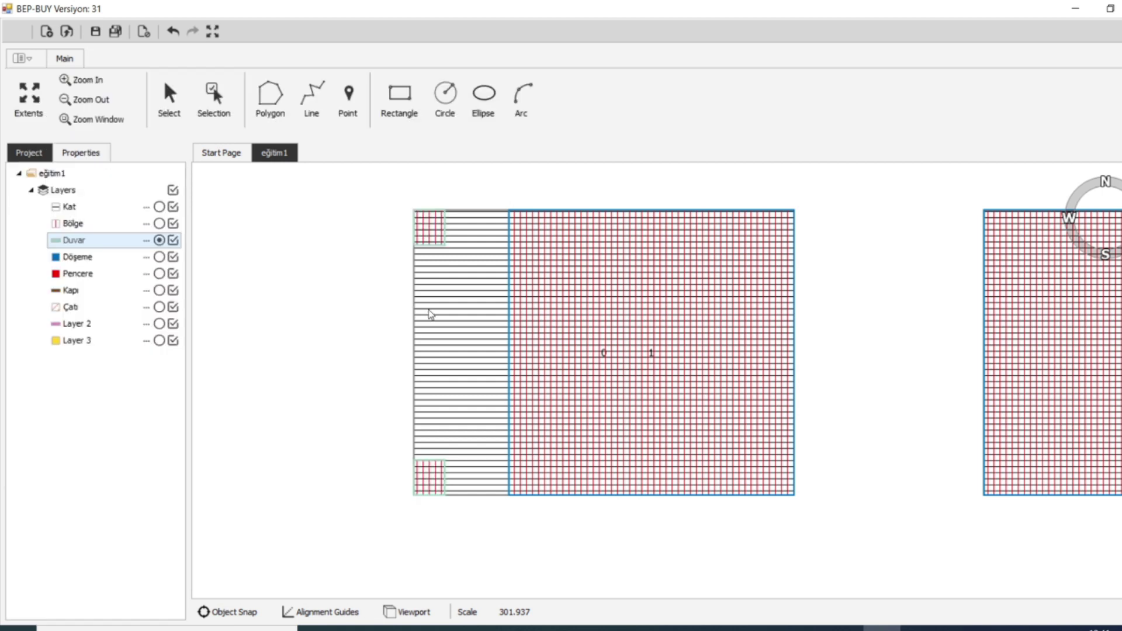
Copy the same two small Duvar rectangles to the Döşeme layer
click(213, 96)
click(418, 222)
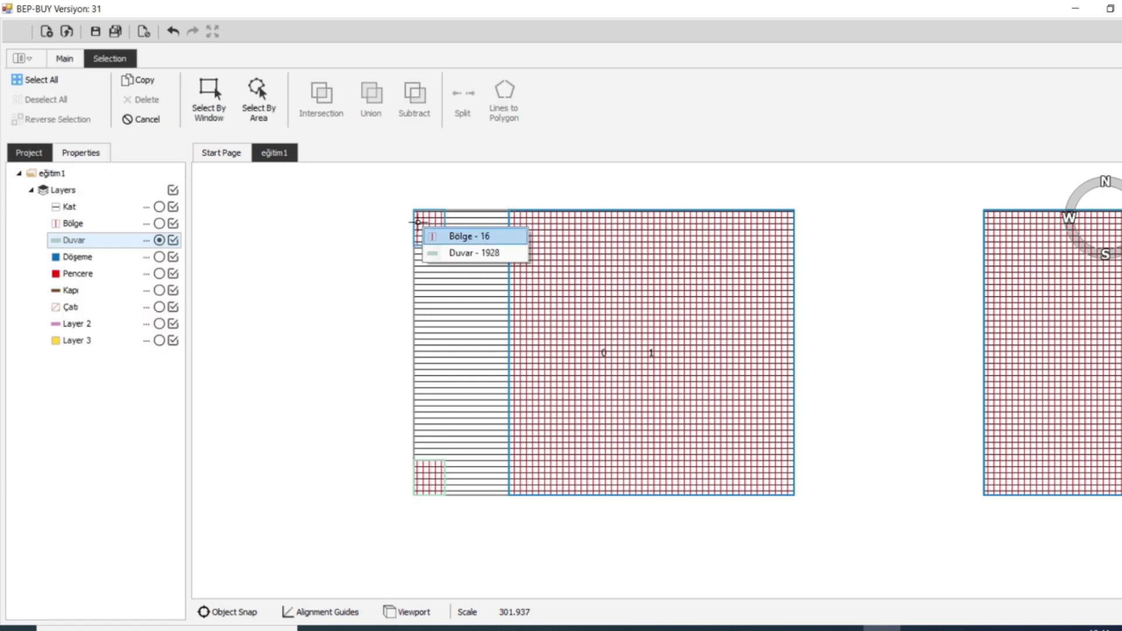
click(467, 252)
click(428, 469)
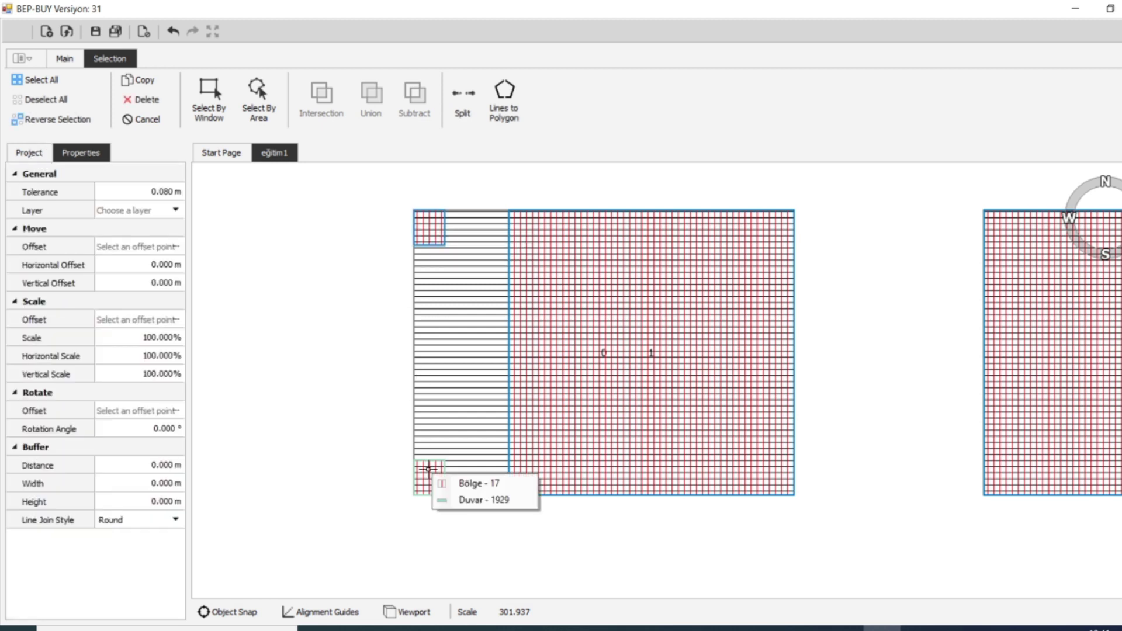
click(438, 499)
click(171, 209)
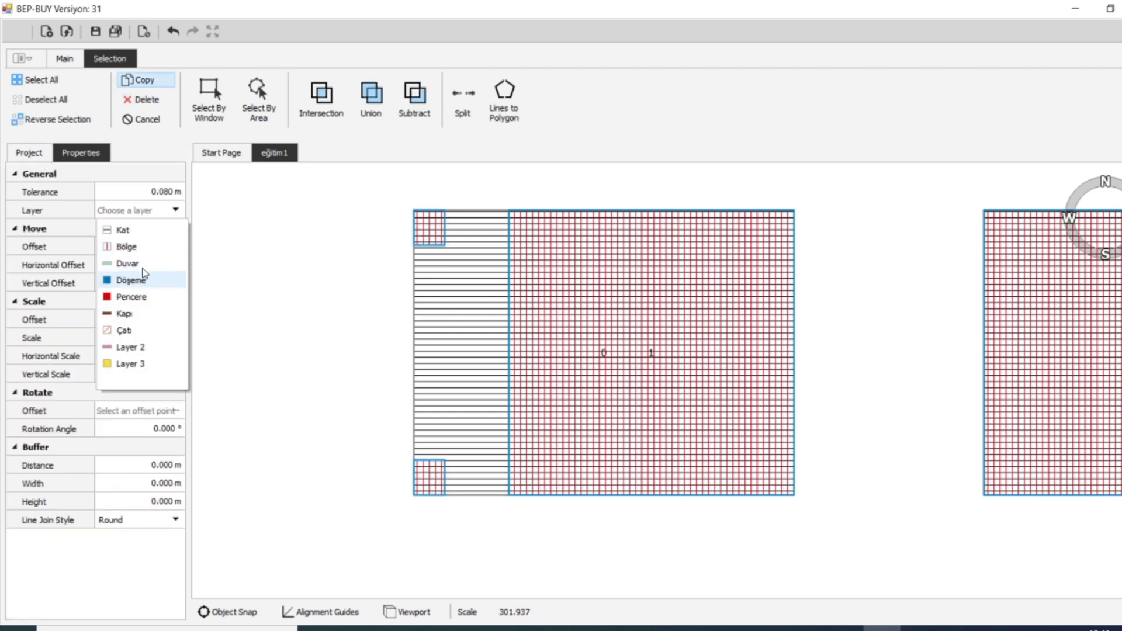
click(140, 281)
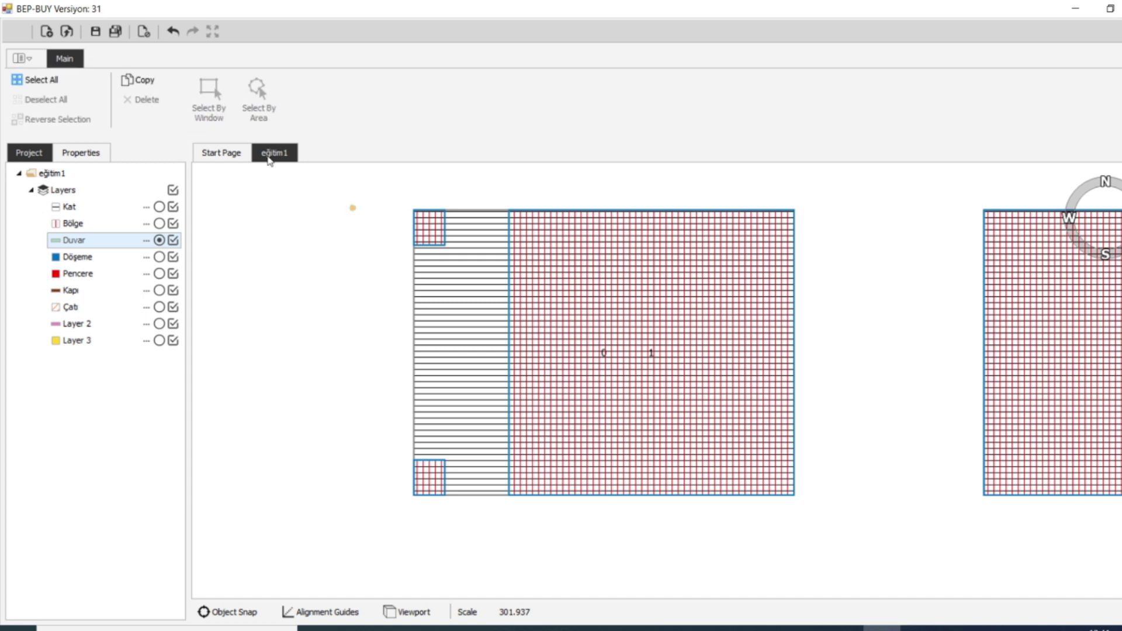
Split the two small Duvar rectangles into separate wall lines
click(443, 240)
click(449, 254)
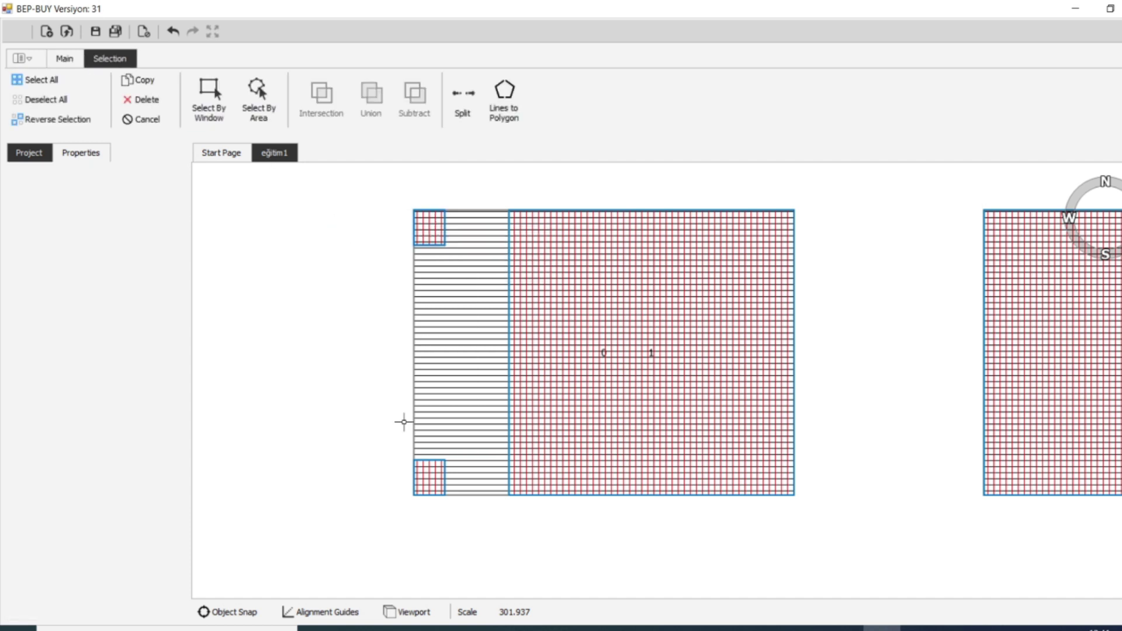
click(433, 490)
click(439, 514)
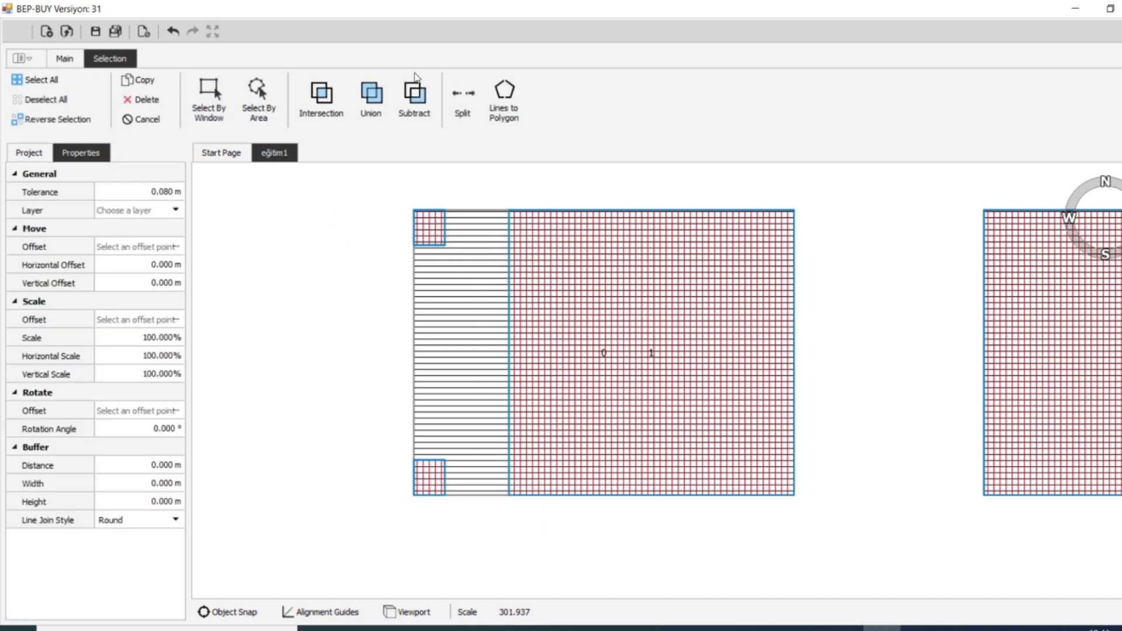
click(462, 97)
Examine the overlapping elements of the original and copied plans, including the original plan's west wall line
scroll(467, 295, down, 3)
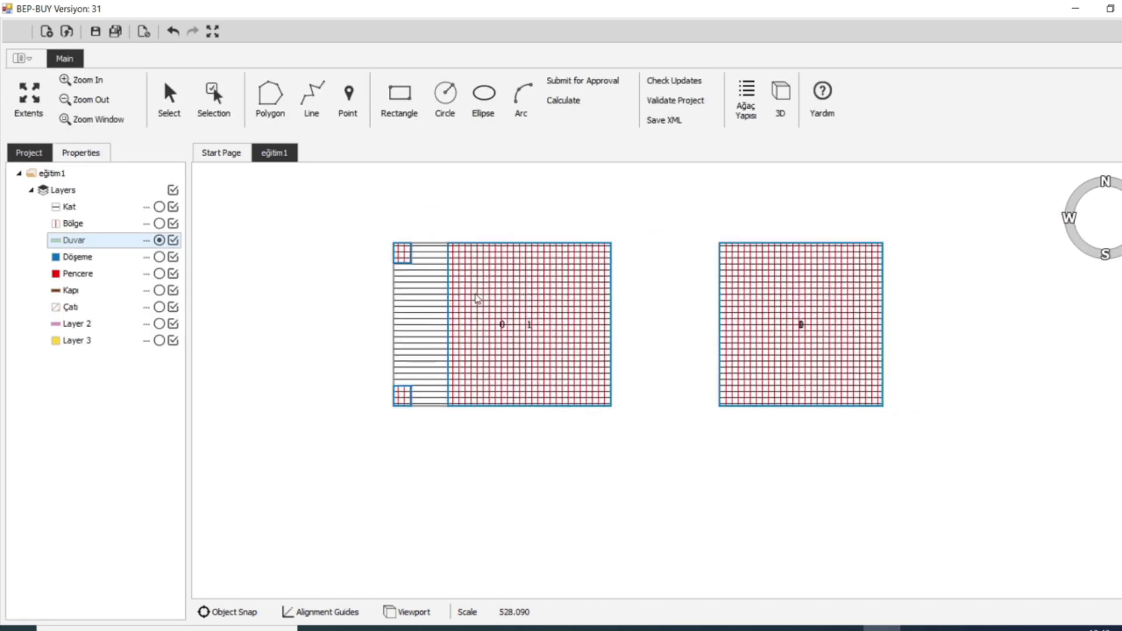
scroll(478, 299, up, 2)
click(442, 285)
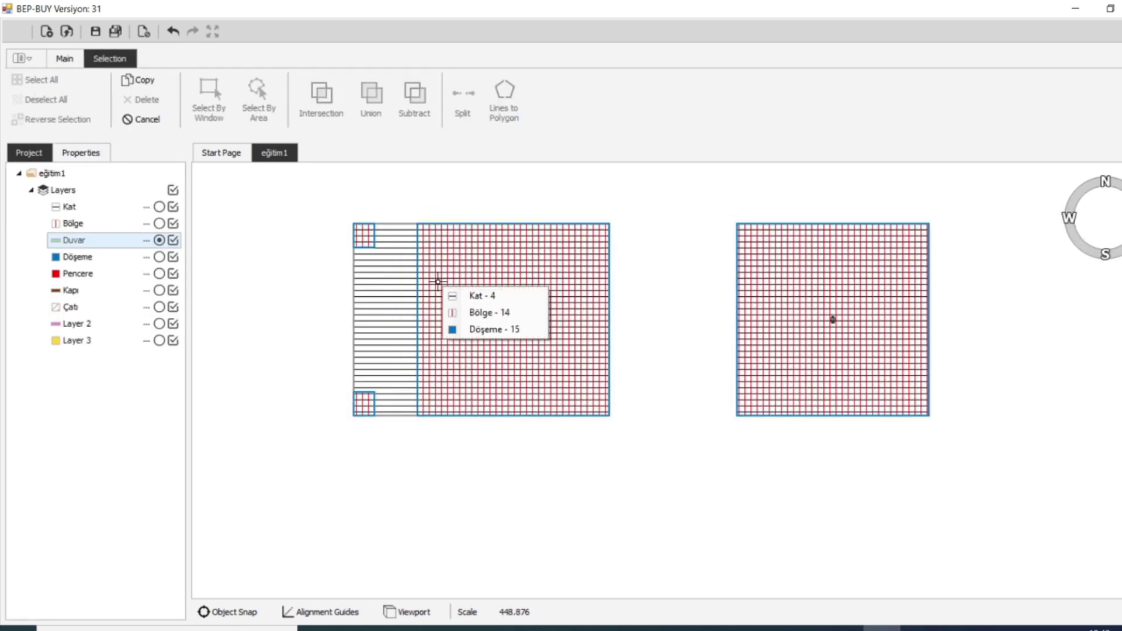
click(468, 315)
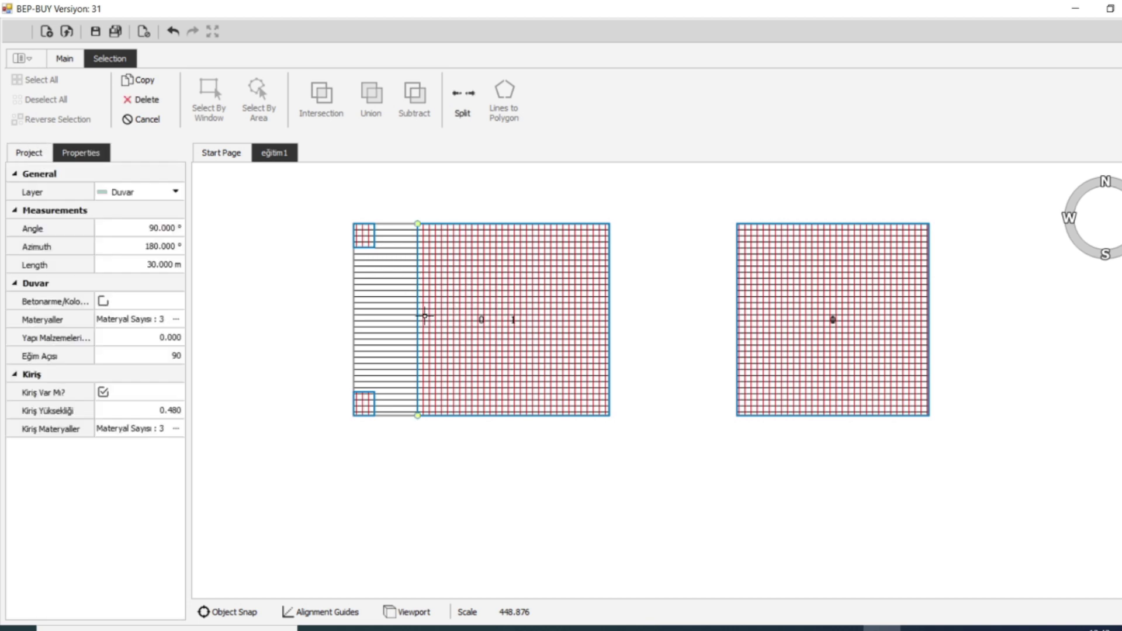
scroll(518, 276, down, 3)
click(569, 278)
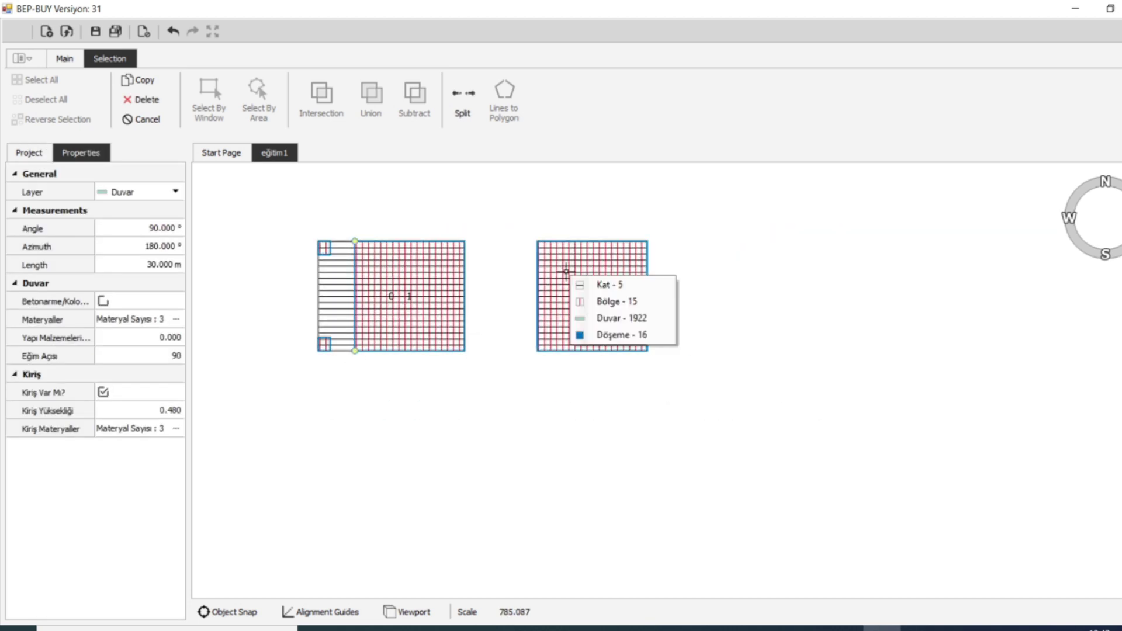
click(581, 308)
scroll(600, 303, down, 3)
key(Escape)
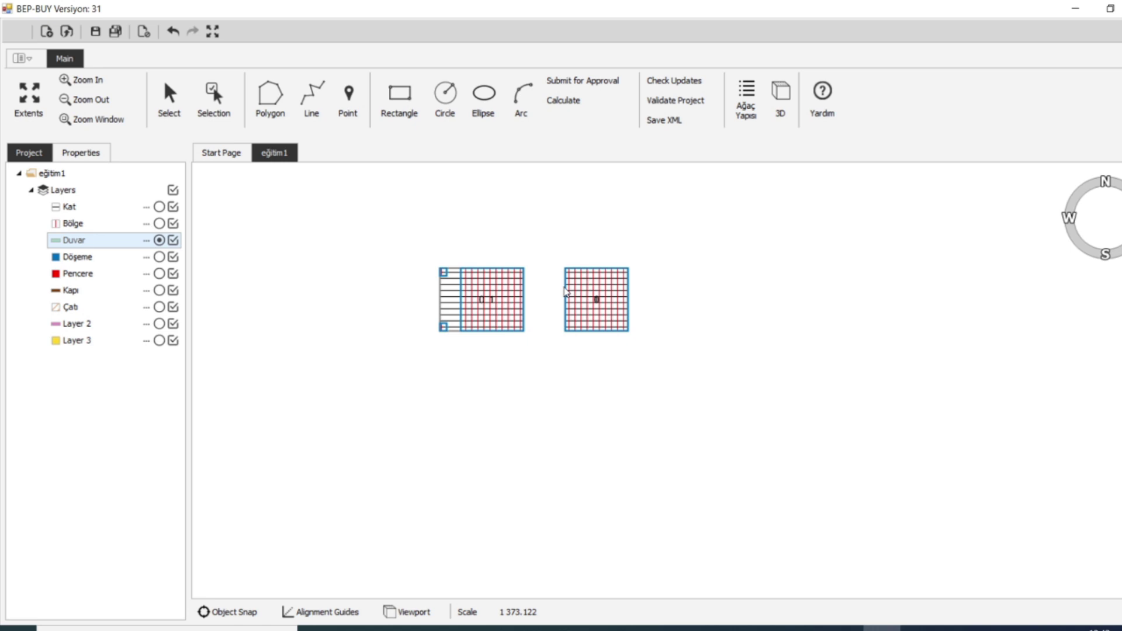
scroll(418, 270, up, 3)
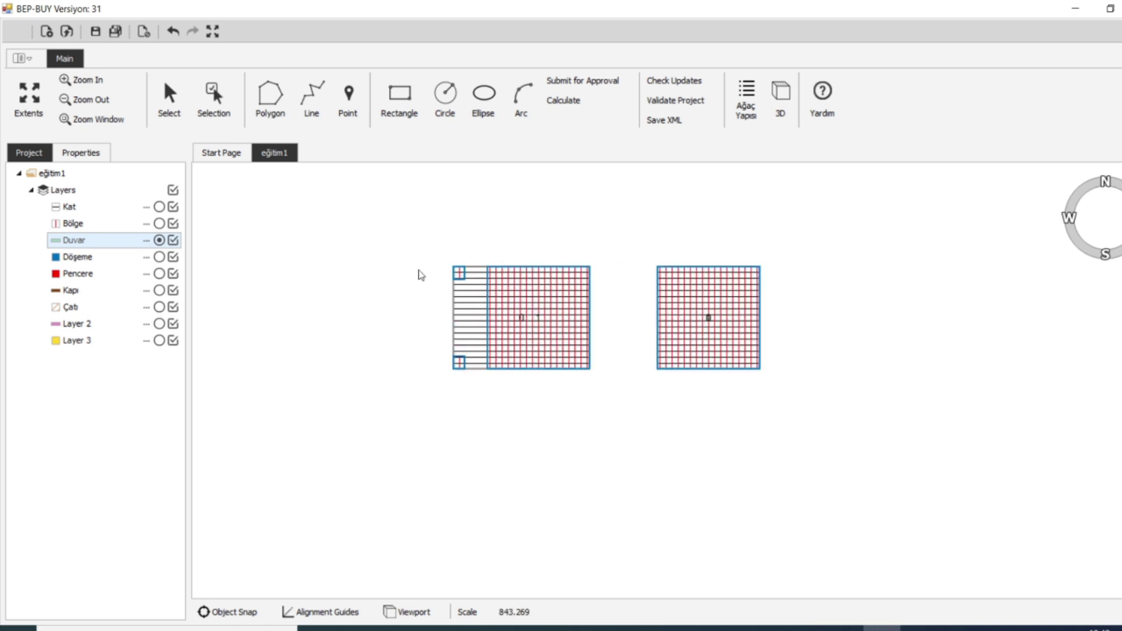
Try the 3D view, dismiss the message and set the original plan's Kat reference point at its northeast corner
click(782, 99)
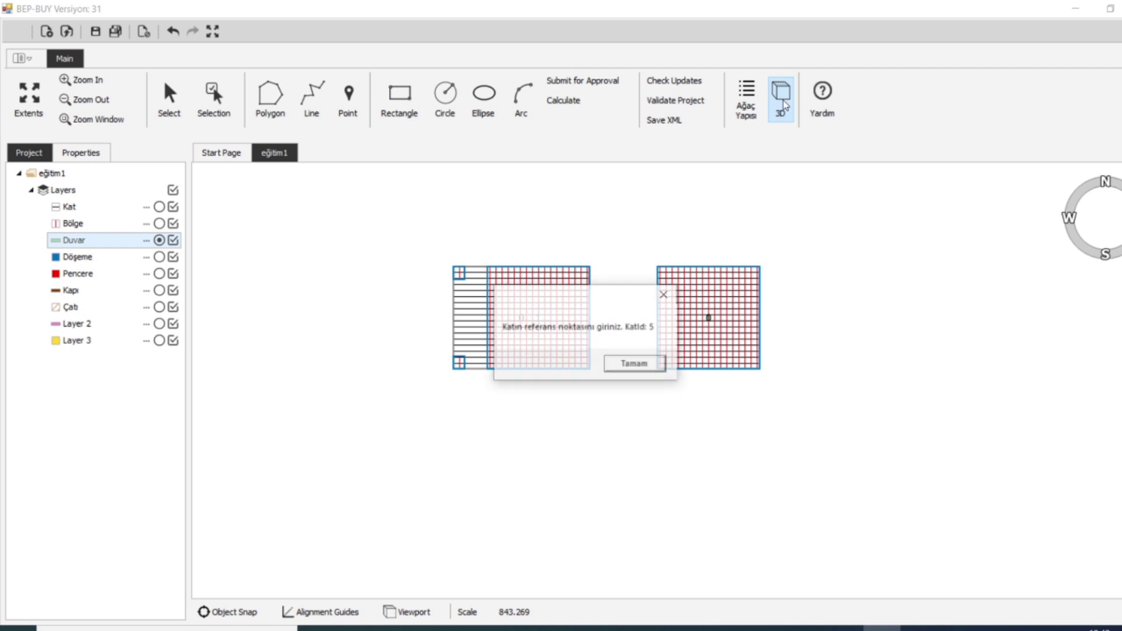
click(635, 365)
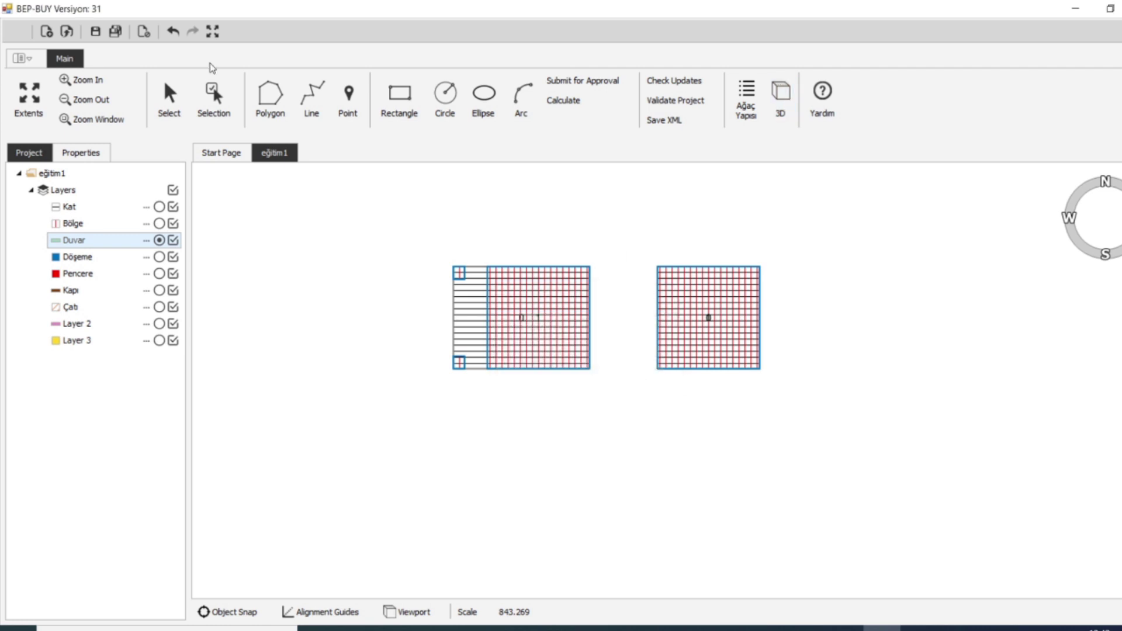
click(521, 283)
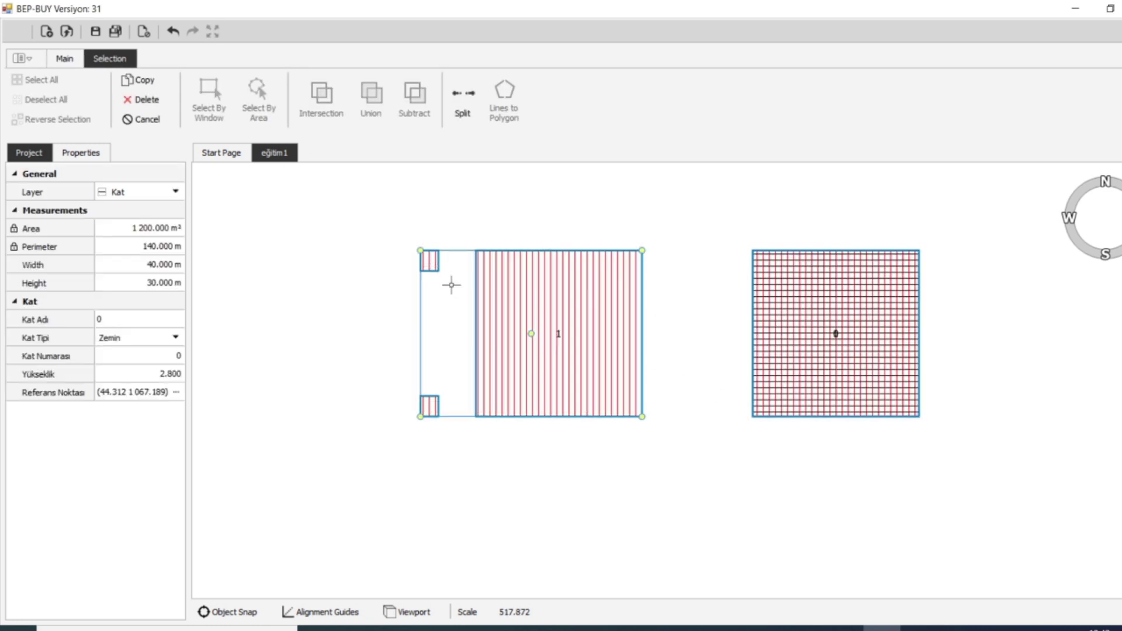
click(176, 391)
click(642, 250)
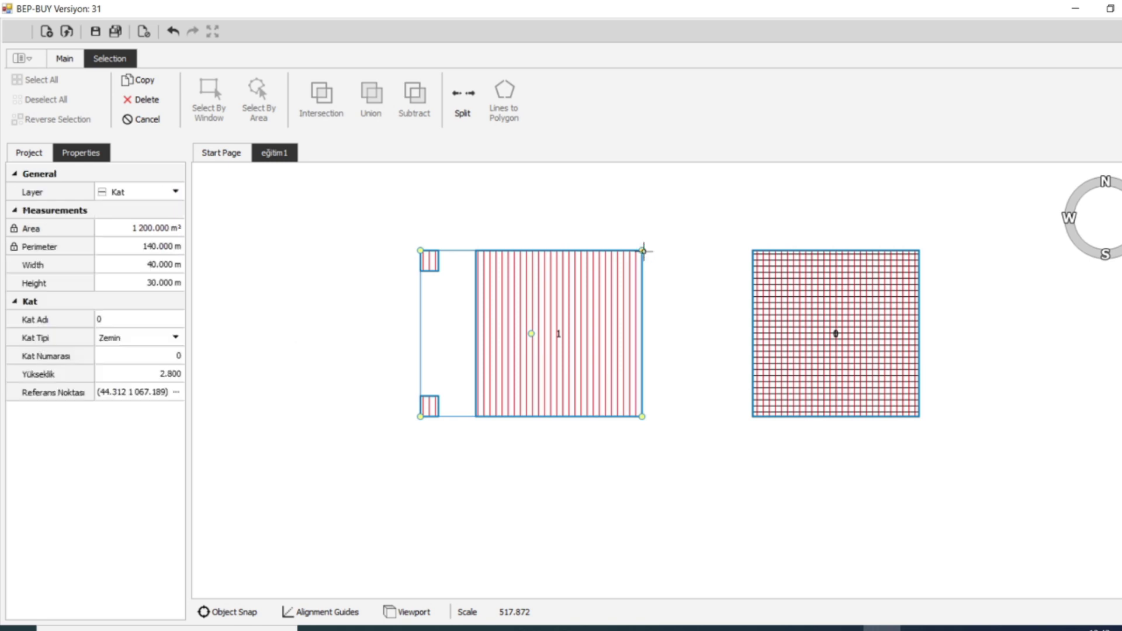
Set the copied plan's Kat reference point at its northeast corner
click(576, 273)
click(611, 285)
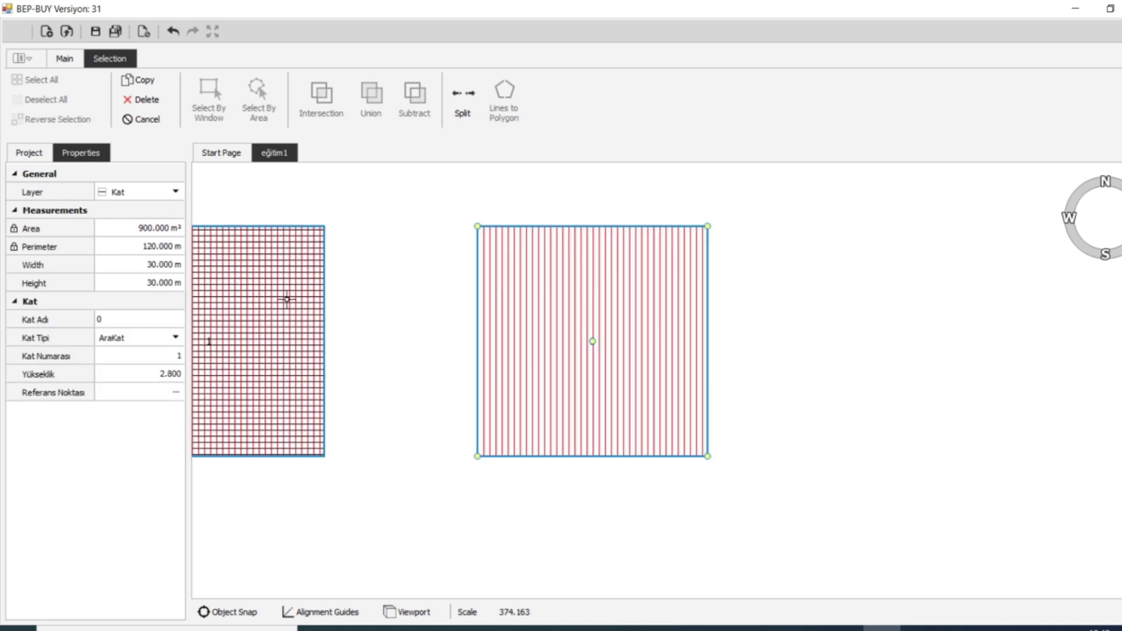
click(176, 391)
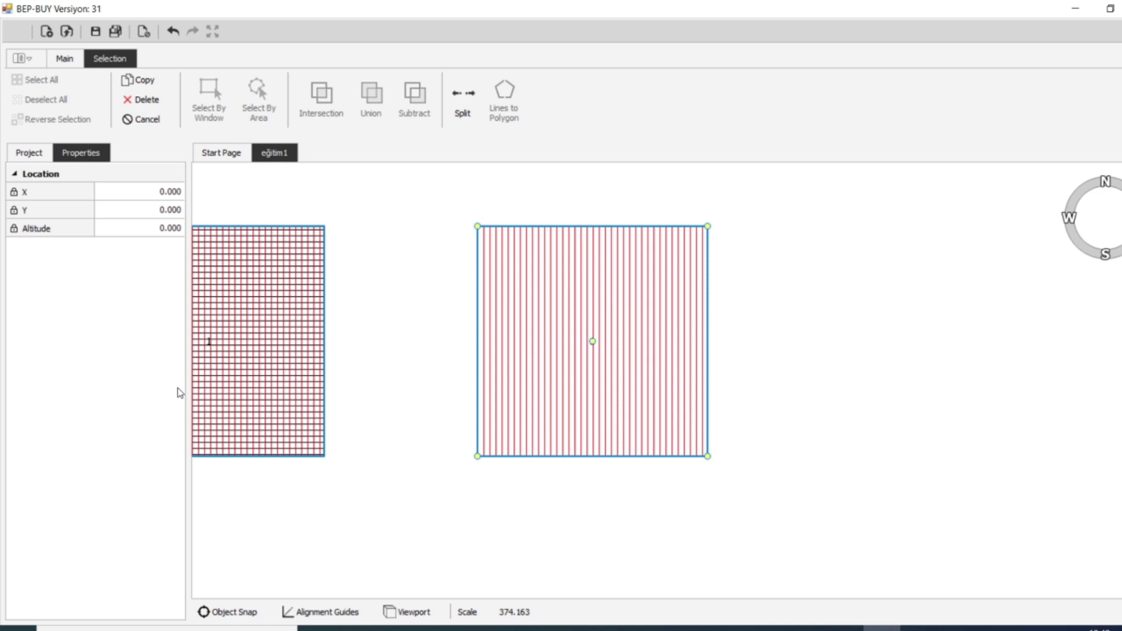
click(707, 226)
key(Escape)
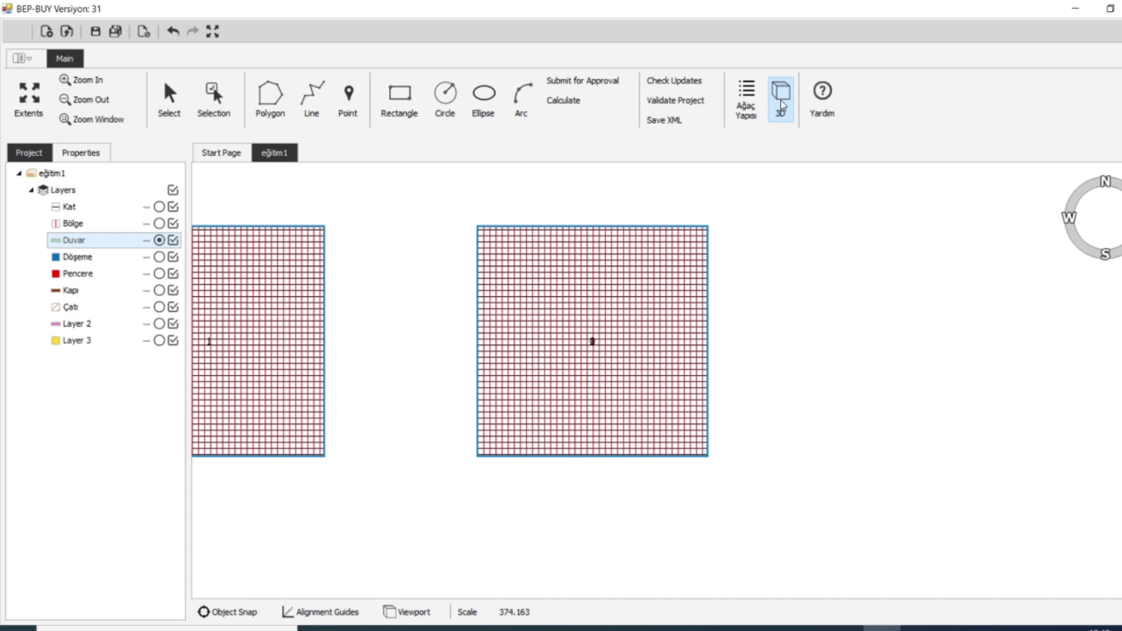
Open the 3D model of the building, orbit around it to check both floors and close the model viewer
click(782, 106)
drag(633, 296, 538, 371)
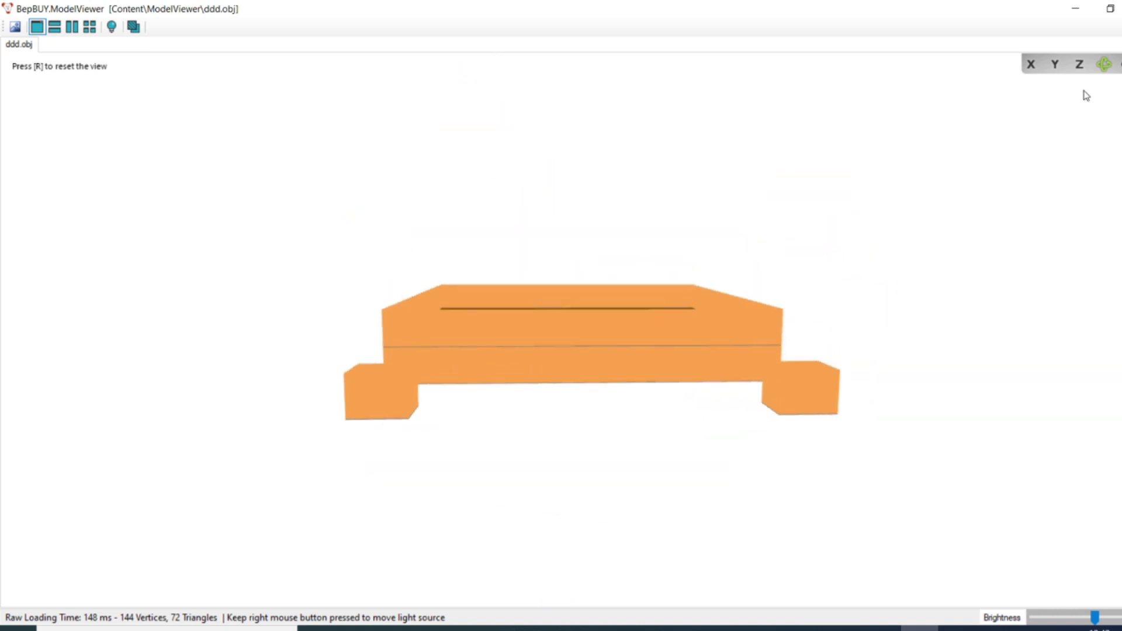
key(alt+F4)
Split the copied plan's Duvar polygon into separate wall lines
scroll(468, 315, down, 4)
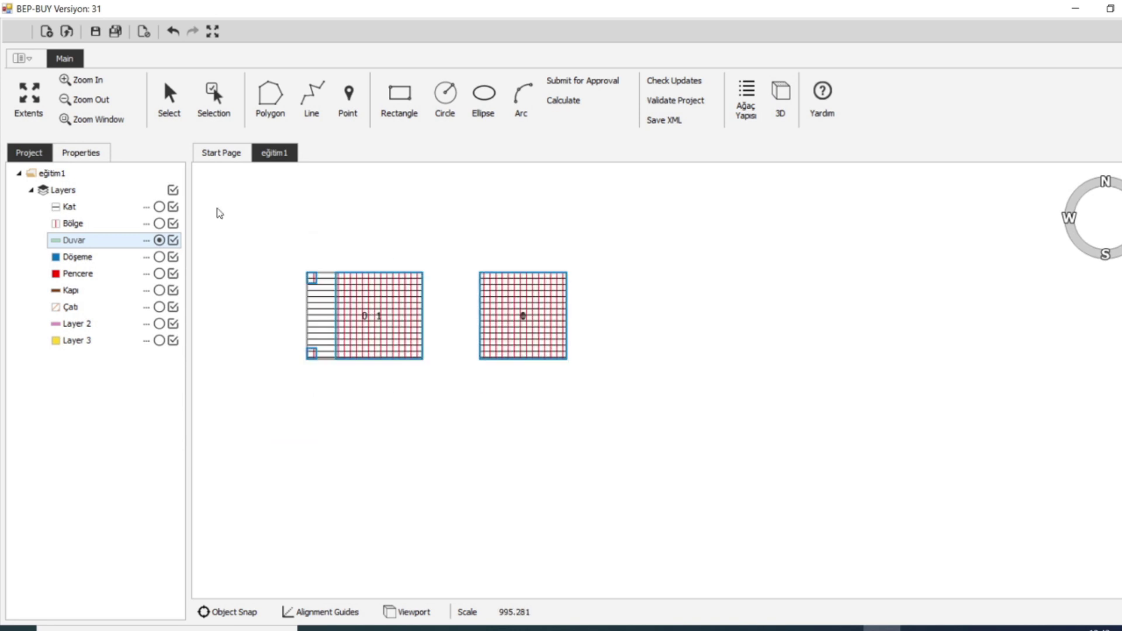
click(169, 96)
click(515, 321)
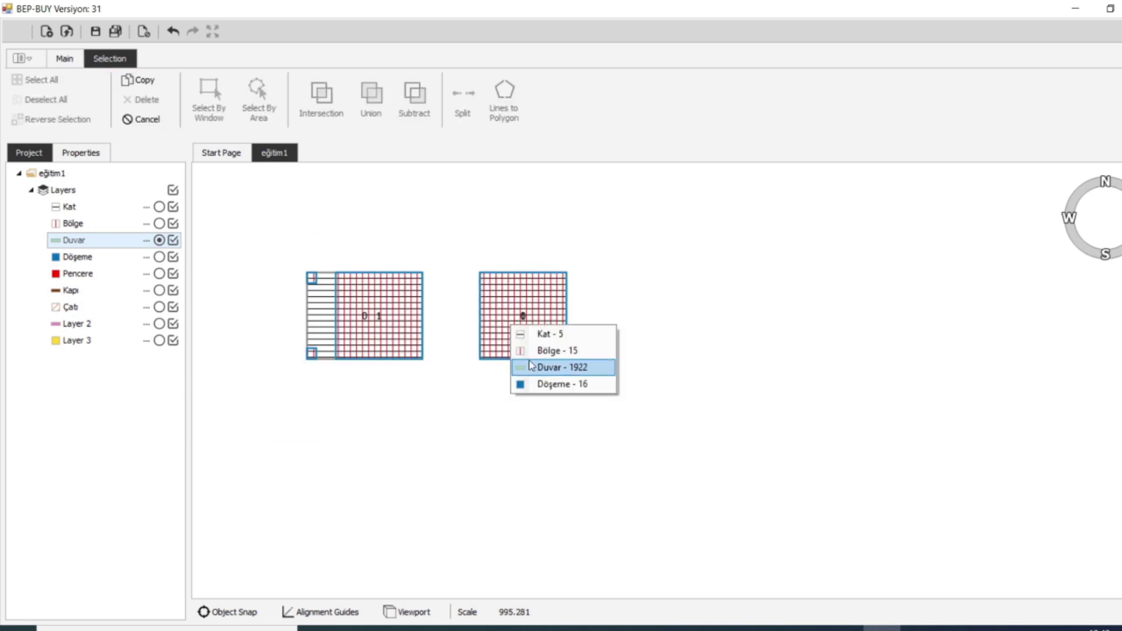
click(528, 362)
click(463, 102)
Copy the copied plan's west Duvar line with a horizontal offset of -10 m
click(214, 96)
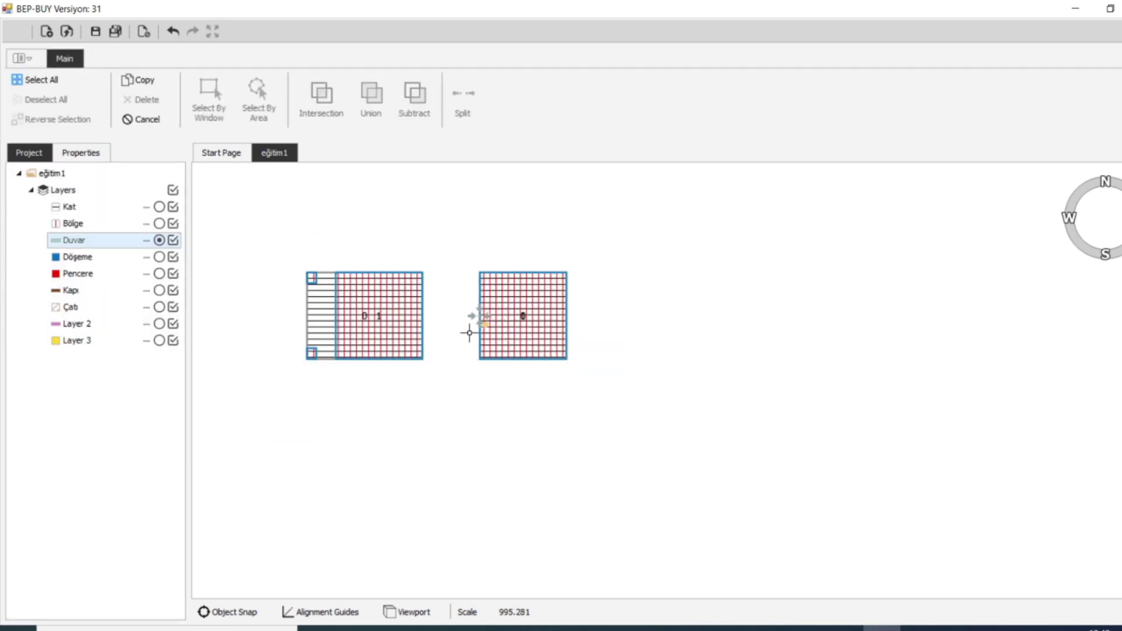
scroll(492, 317, up, 3)
drag(490, 214, 428, 382)
click(151, 81)
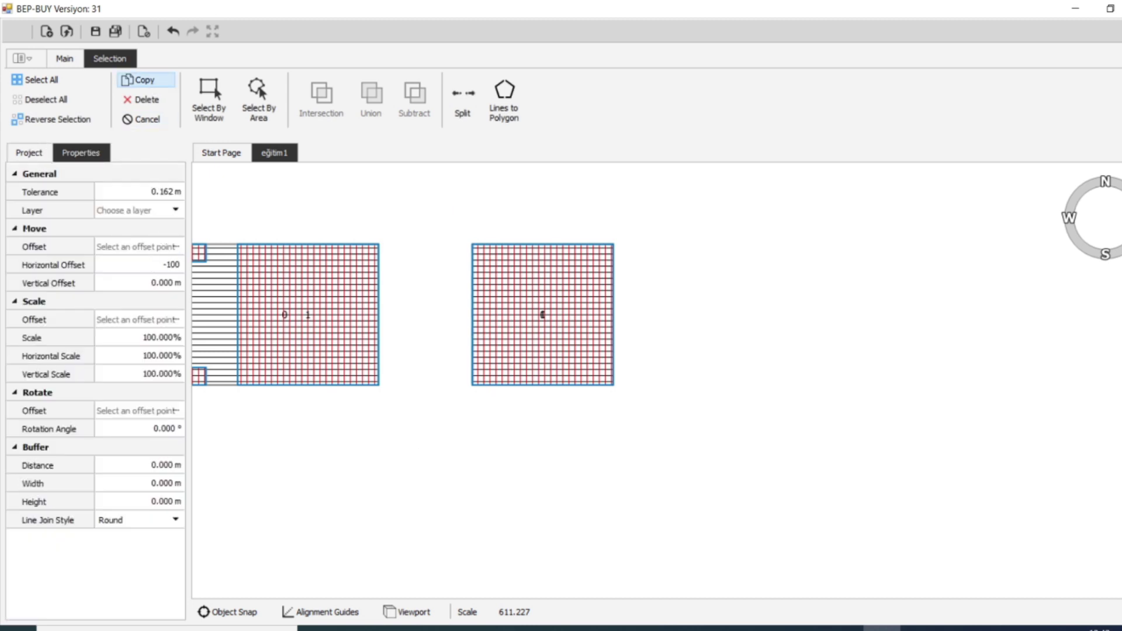
click(126, 268)
text(-10)
key(Return)
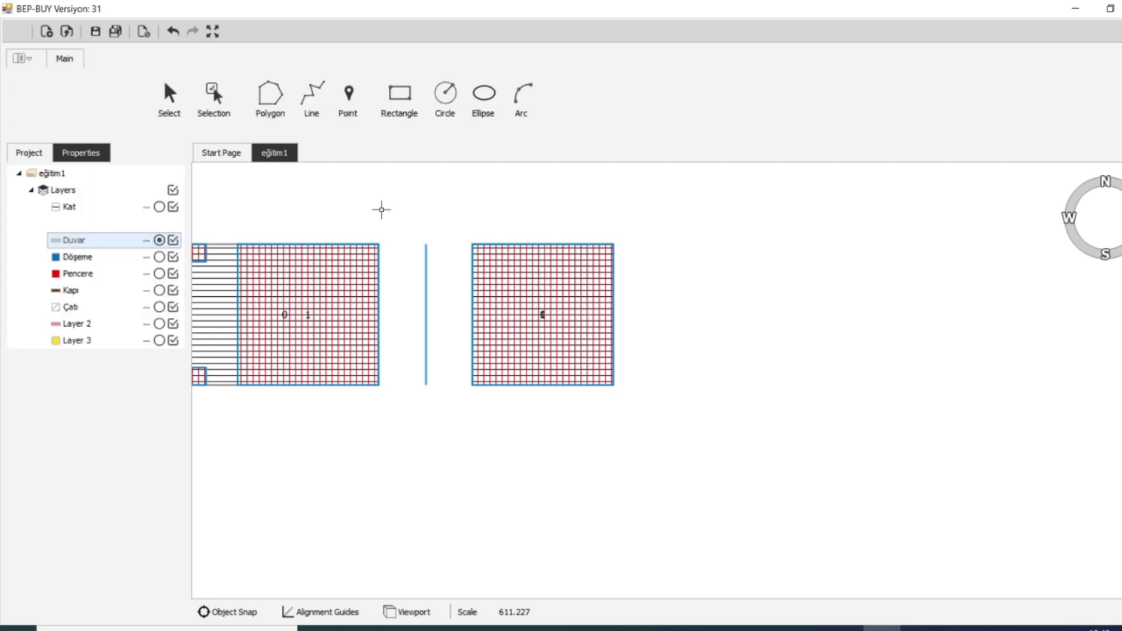
Stretch the copied plan's north Duvar line west to the upper end of the offset wall line, making it 40 m long
click(212, 87)
scroll(468, 225, up, 3)
click(502, 255)
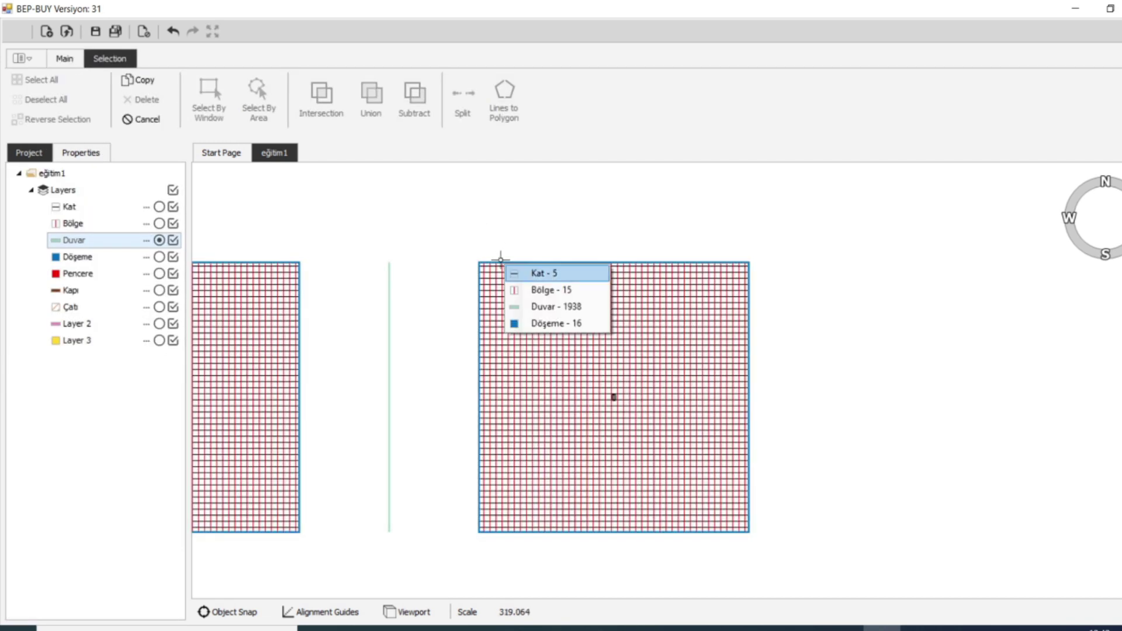
click(518, 304)
click(472, 261)
drag(472, 262, 388, 261)
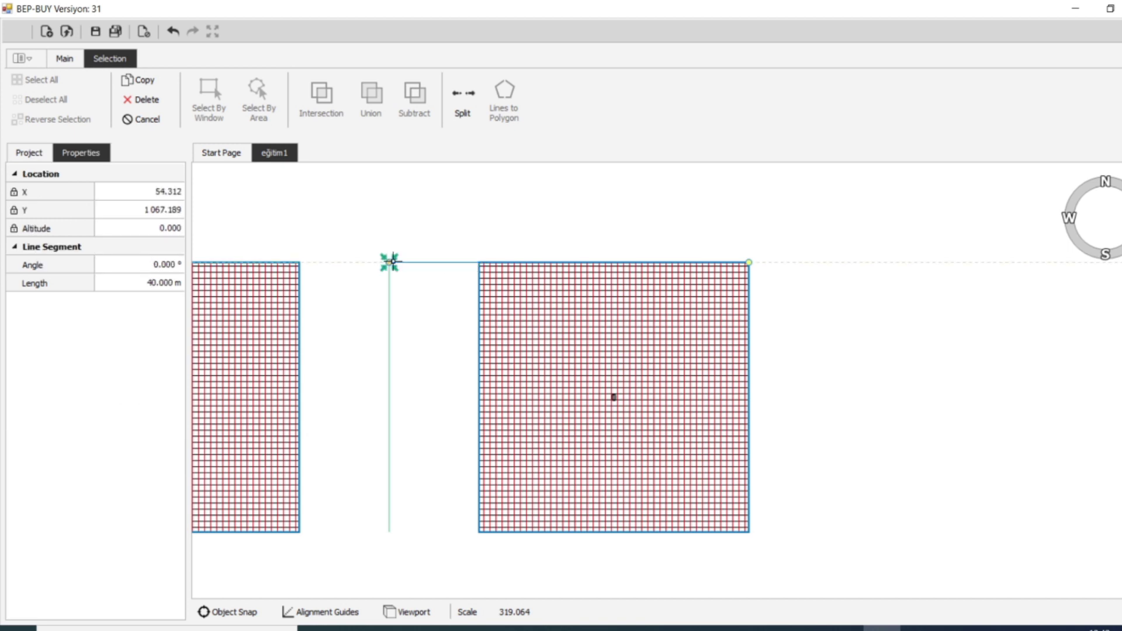
Stretch the copied plan's south Duvar line west to the lower end of the offset wall line, making it 40 m long
scroll(472, 291, down, 3)
click(480, 379)
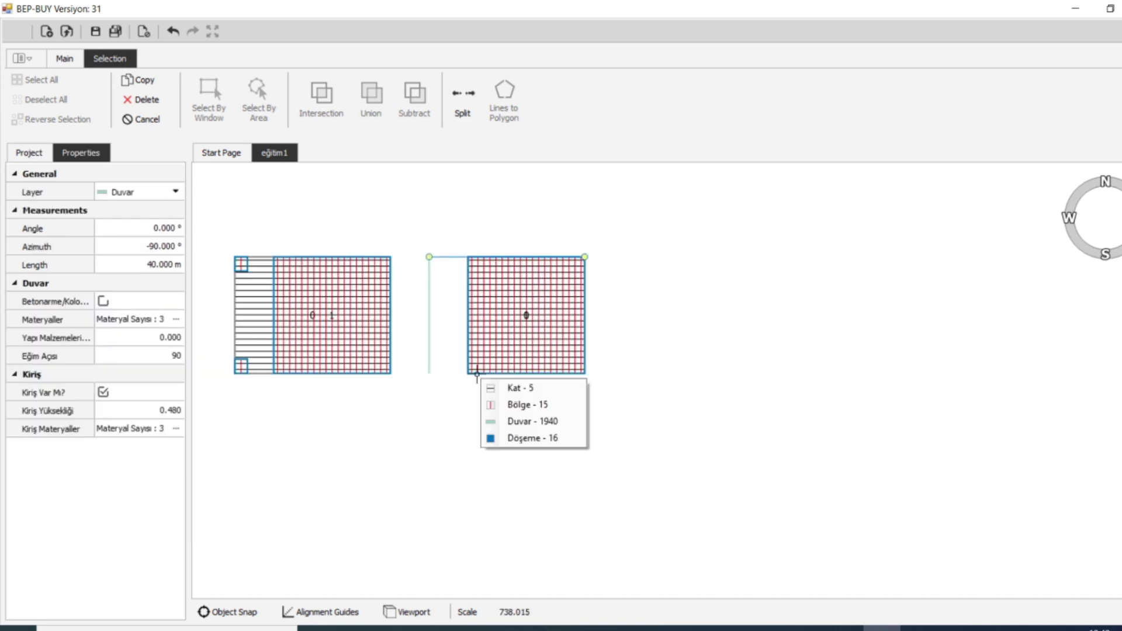
click(509, 420)
click(467, 373)
drag(467, 373, 428, 373)
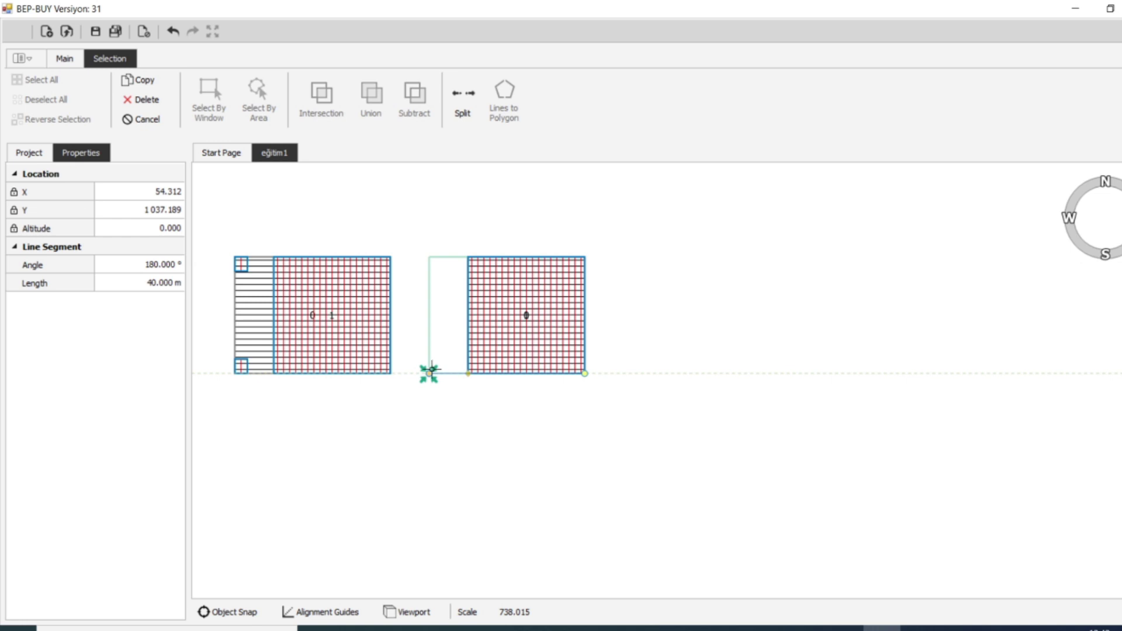
key(Escape)
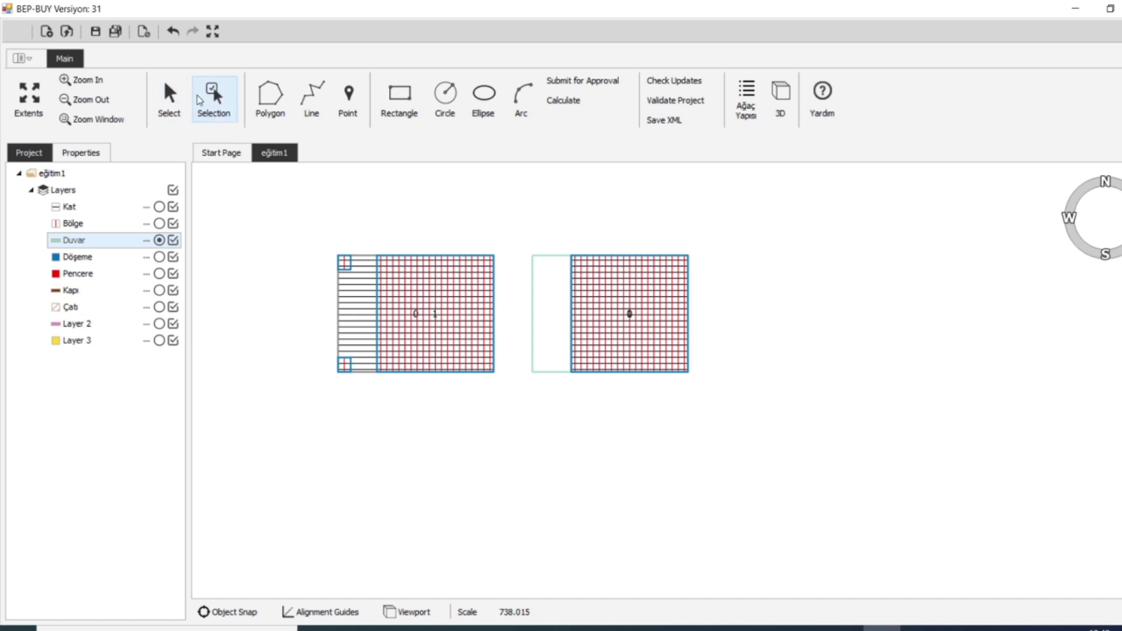
Try to copy the two small corner zone squares of the original plan with a horizontal offset of 50 m
click(211, 102)
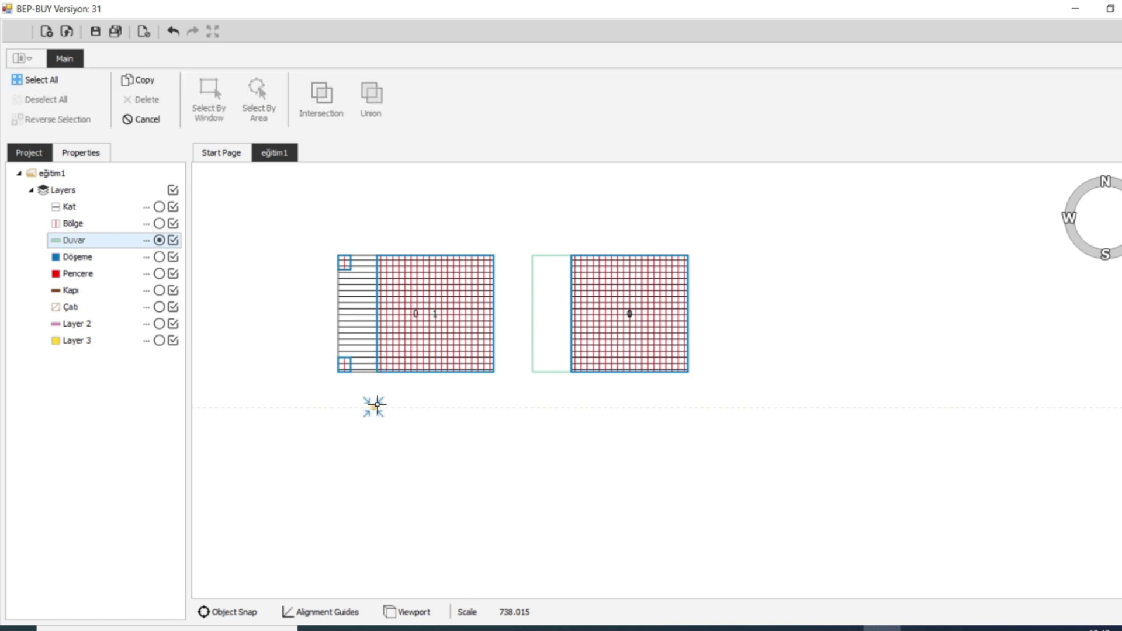
scroll(347, 367, up, 2)
click(349, 364)
click(362, 411)
click(347, 201)
click(362, 248)
click(140, 80)
click(143, 267)
text(30)
key(Return)
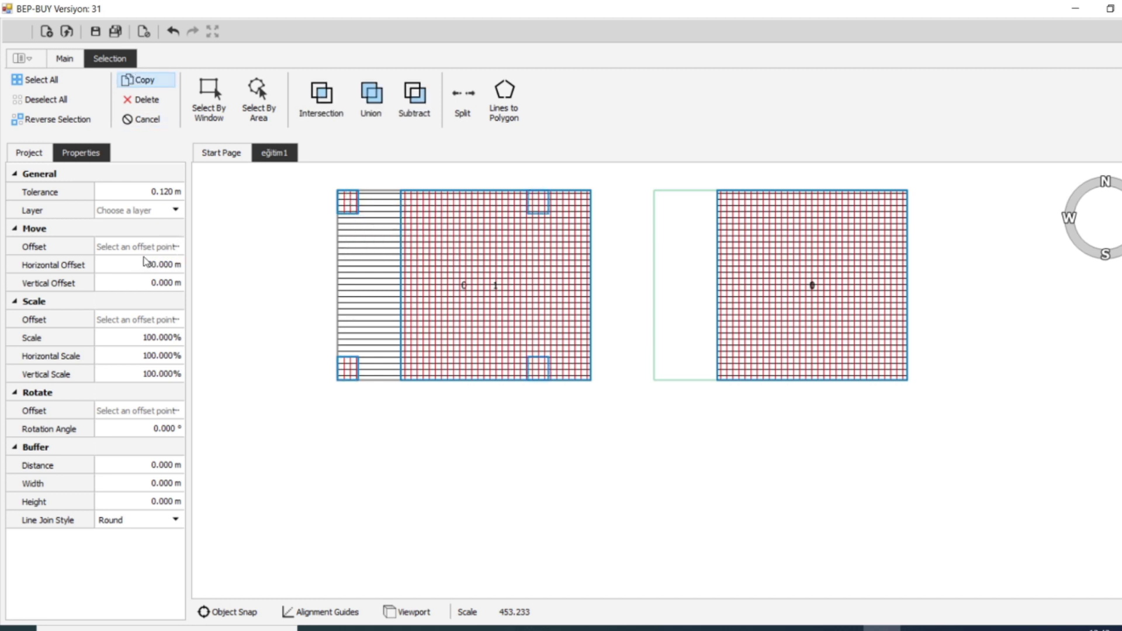
text(40)
key(Return)
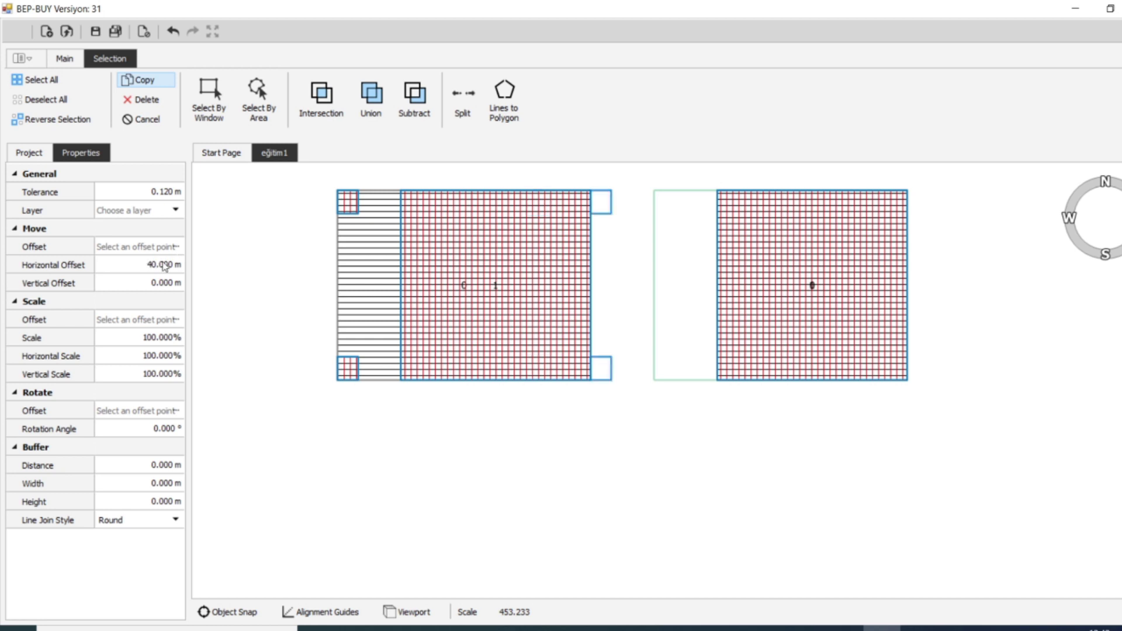
text(50)
key(Return)
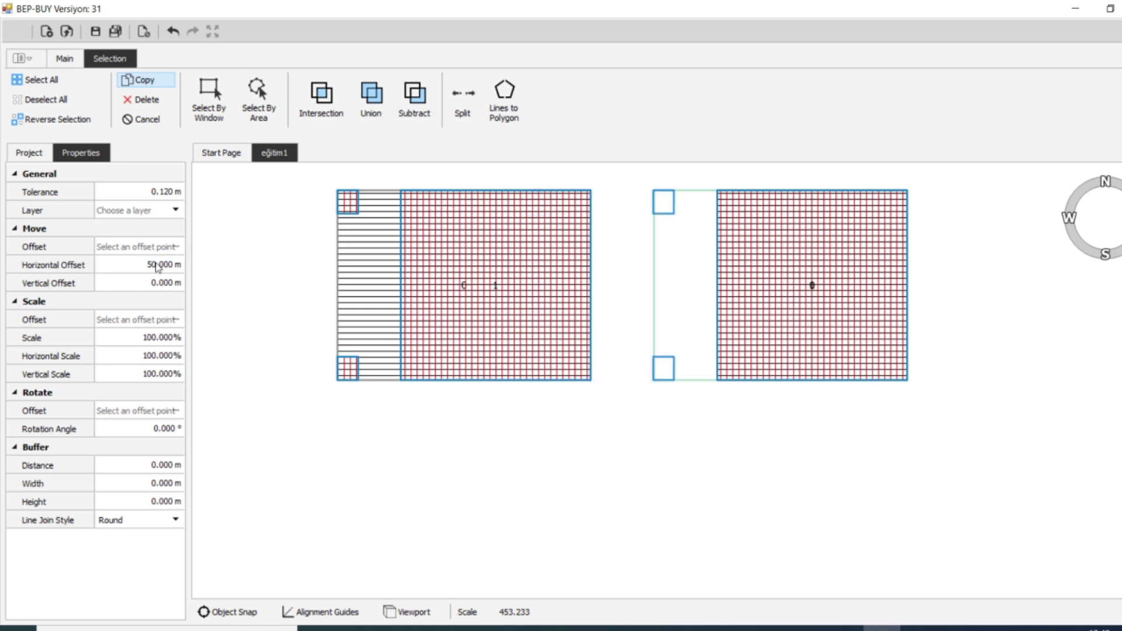
right_click(510, 377)
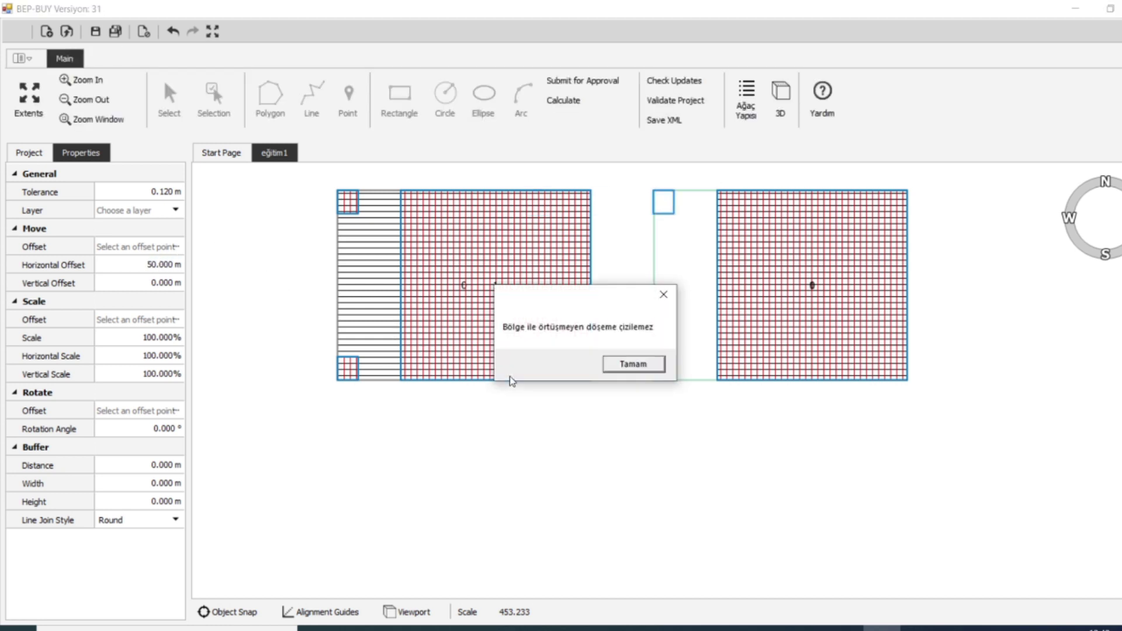
click(624, 365)
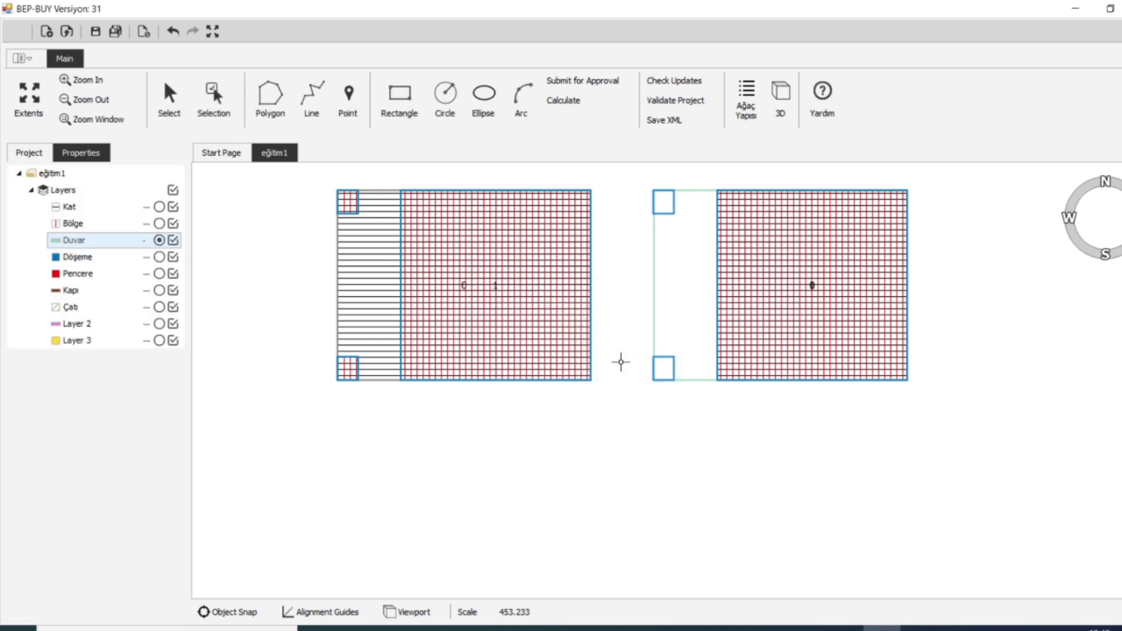
click(213, 100)
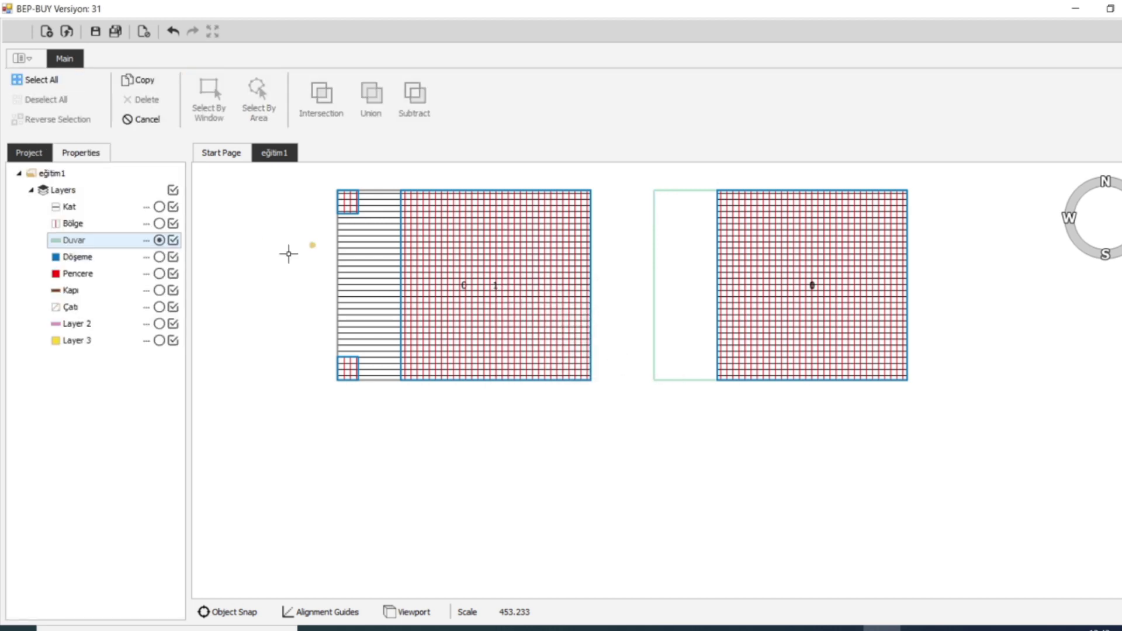
click(377, 173)
click(286, 292)
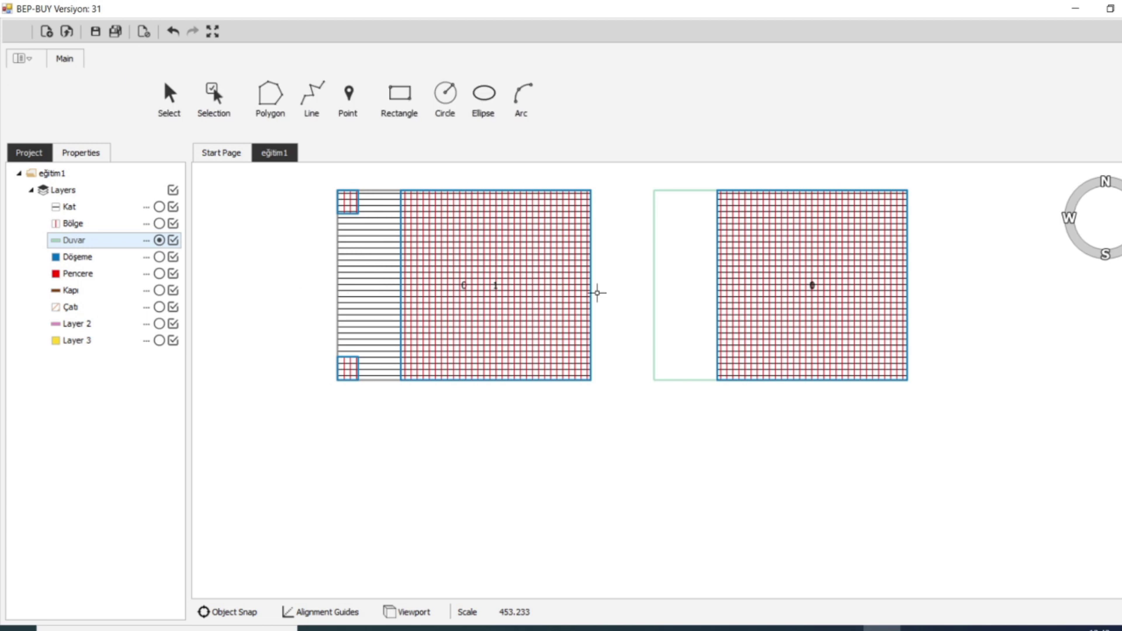
drag(596, 293, 484, 273)
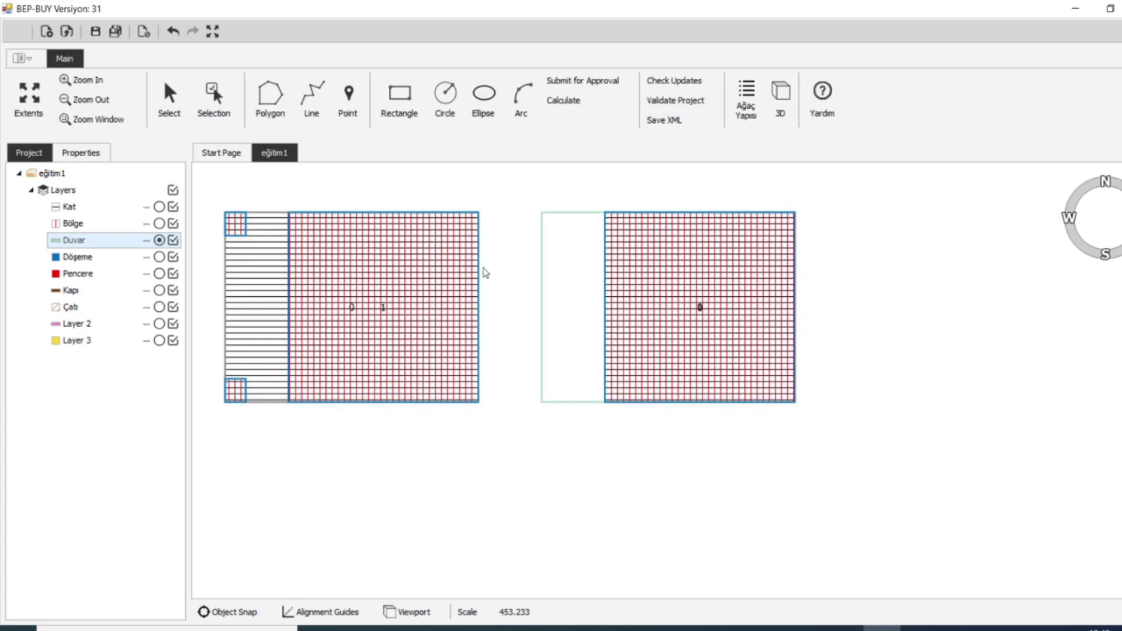
click(214, 99)
click(241, 395)
click(249, 407)
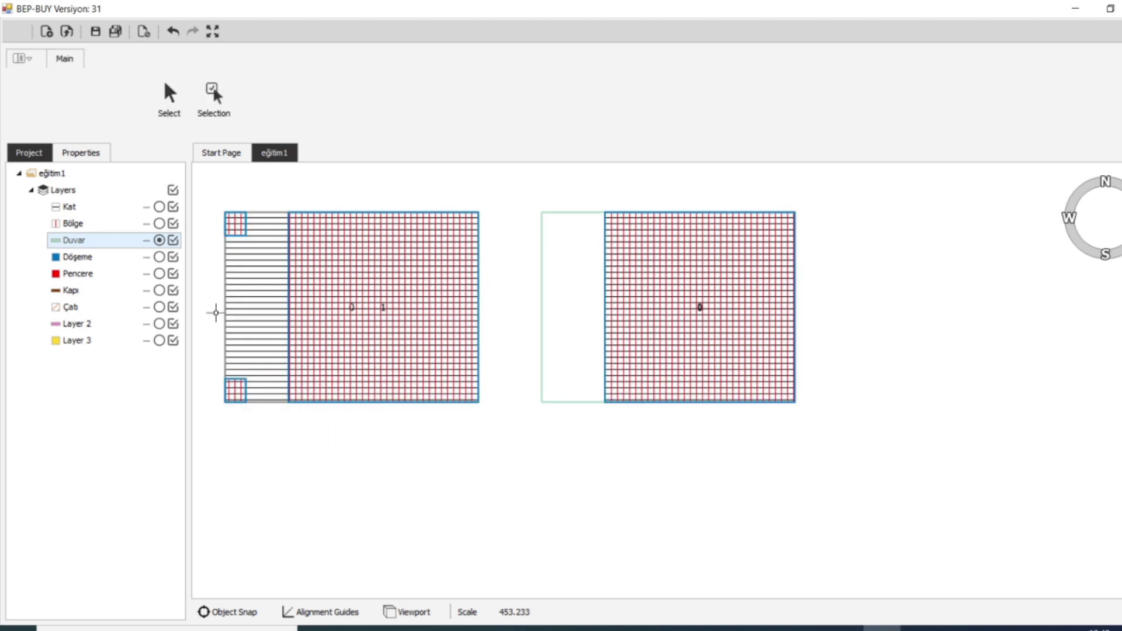
Hide the Kat, Bölge and Döşeme layers, leaving the Duvar layer shown
click(173, 223)
click(173, 207)
click(173, 240)
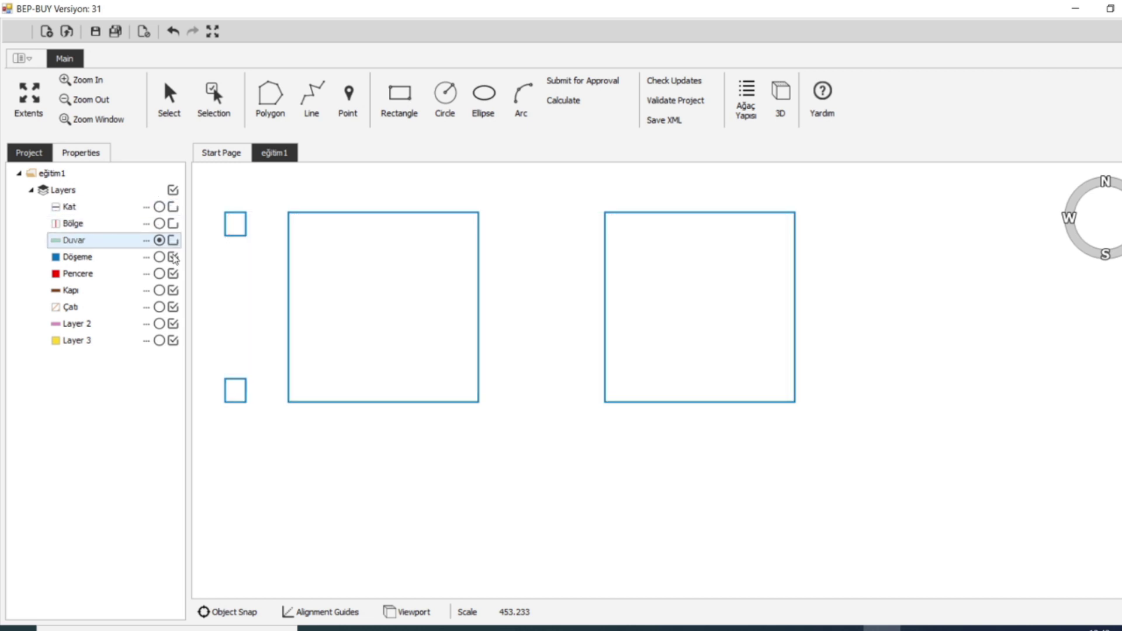
click(173, 257)
Copy the Duvar outlines of the two small west zones onto the copied plan with a horizontal offset of 50 m
click(212, 93)
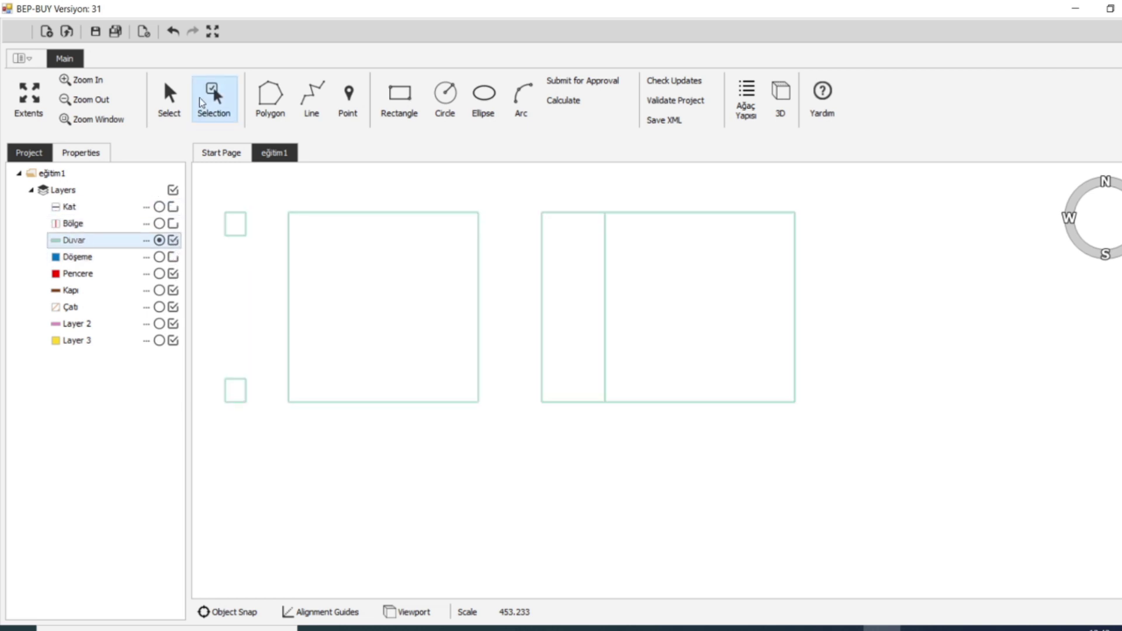
scroll(298, 245, down, 2)
drag(276, 210, 252, 348)
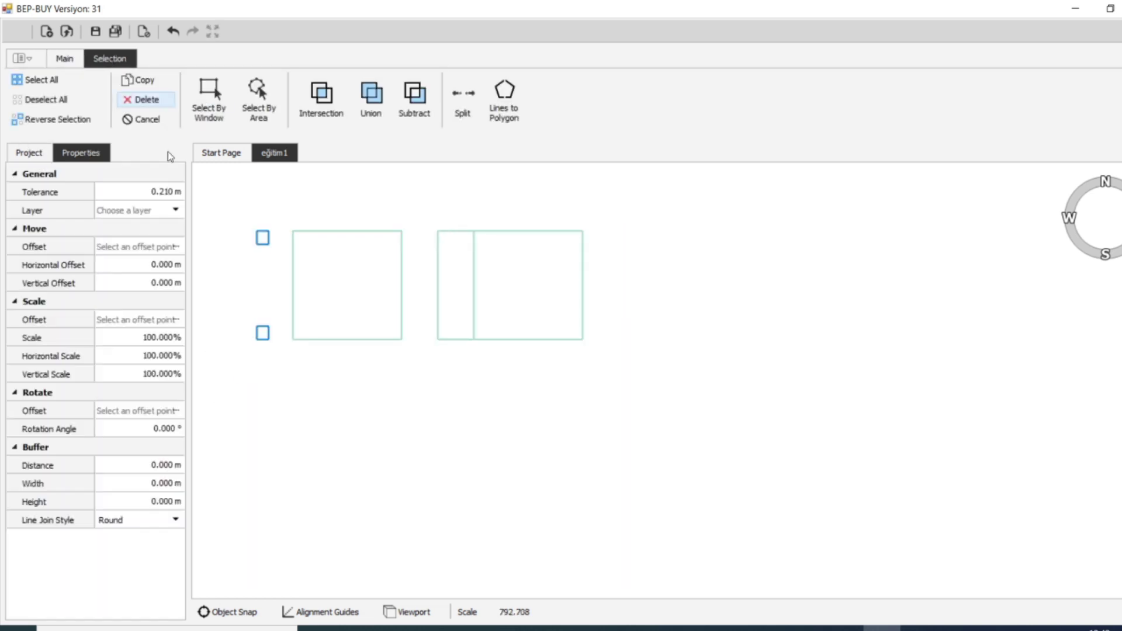
click(146, 80)
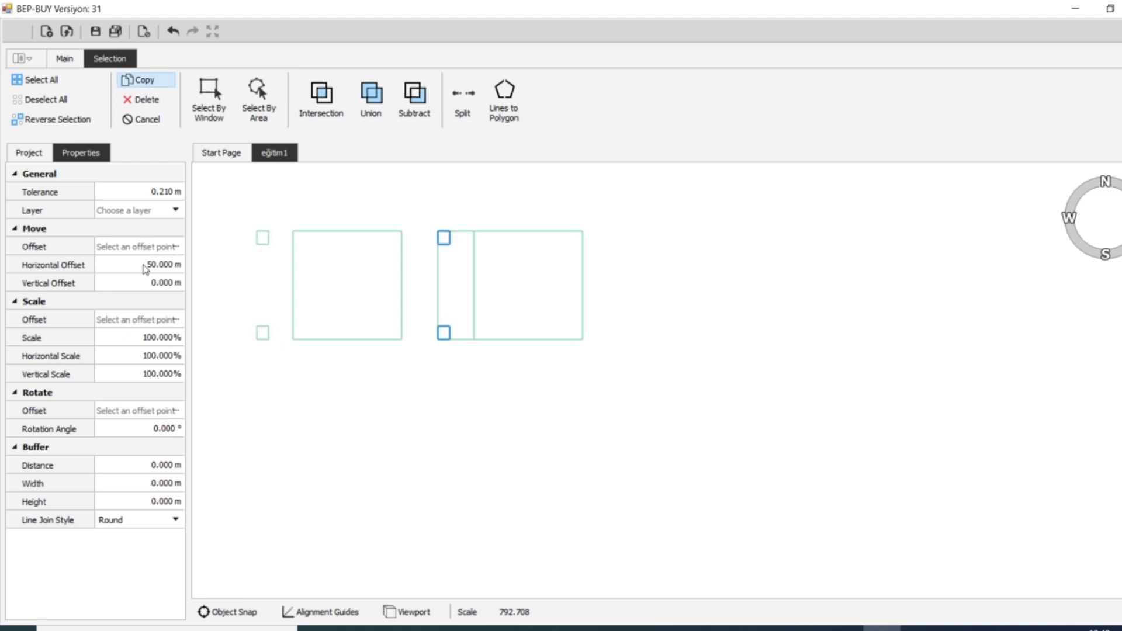
click(546, 406)
scroll(448, 309, up, 2)
key(Escape)
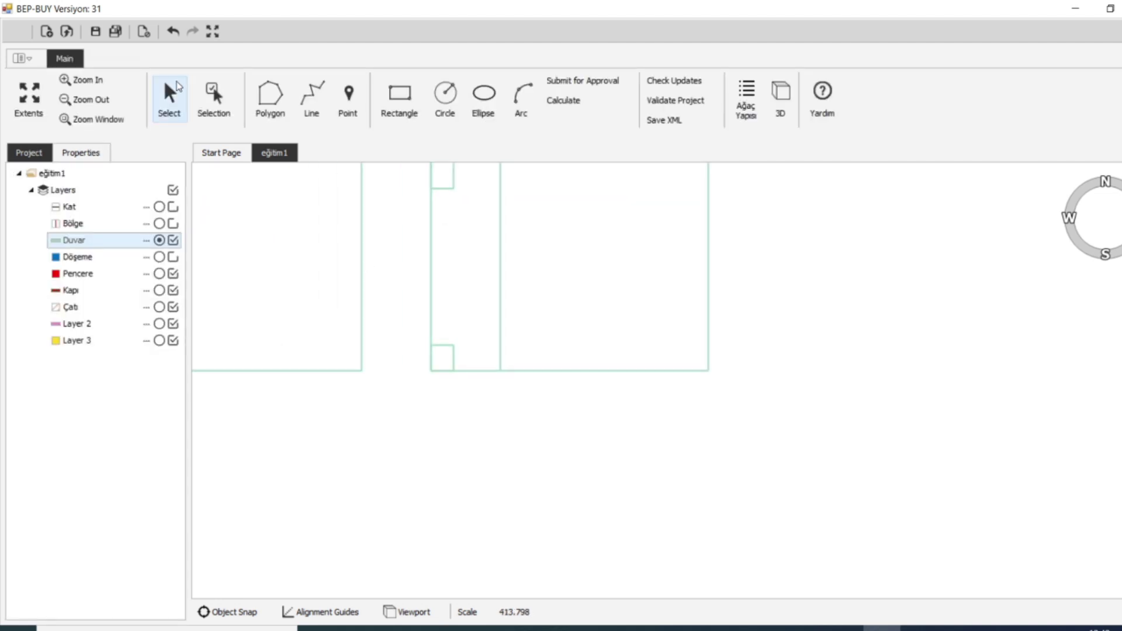
Shorten the copied plan's westernmost Duvar line by moving its upper end to the lower corner of the small north square
click(407, 327)
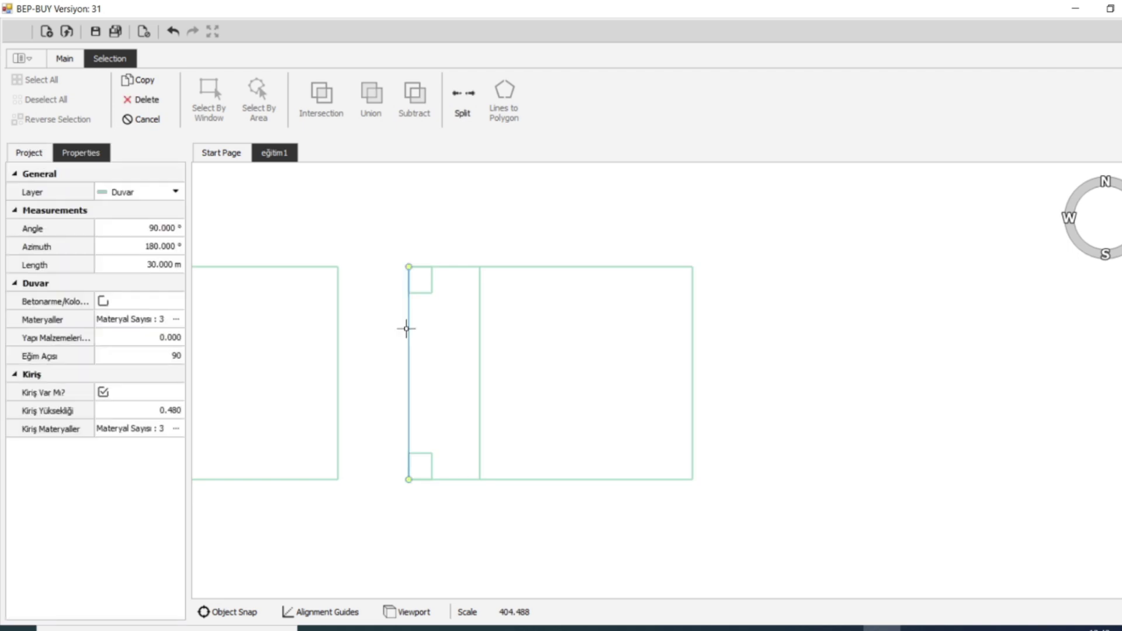
drag(411, 265, 409, 293)
click(425, 266)
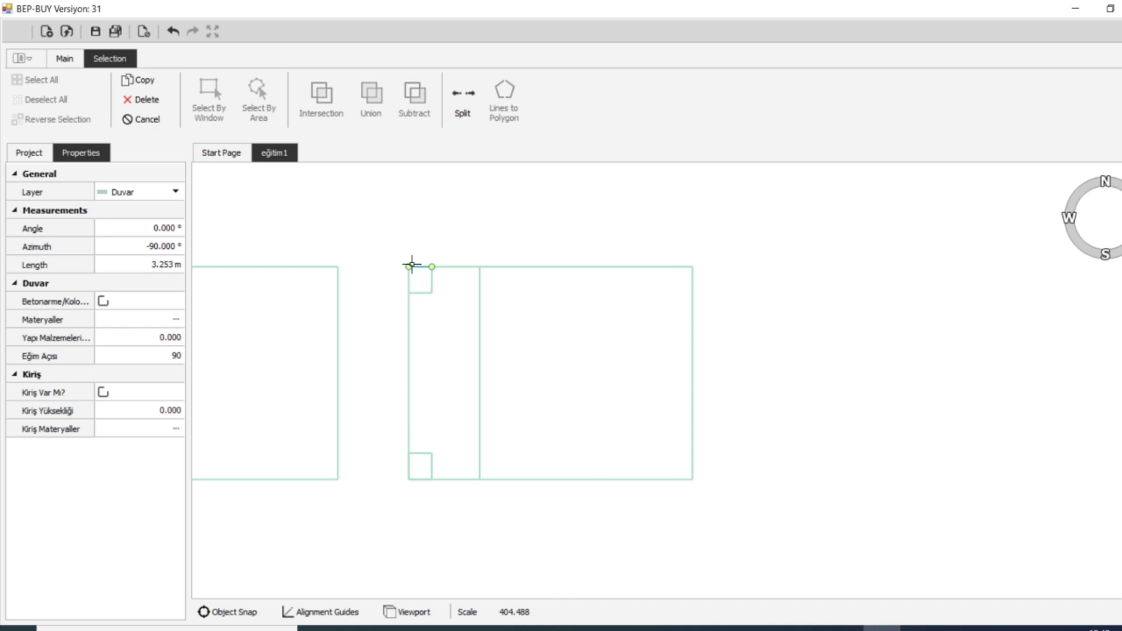
click(412, 264)
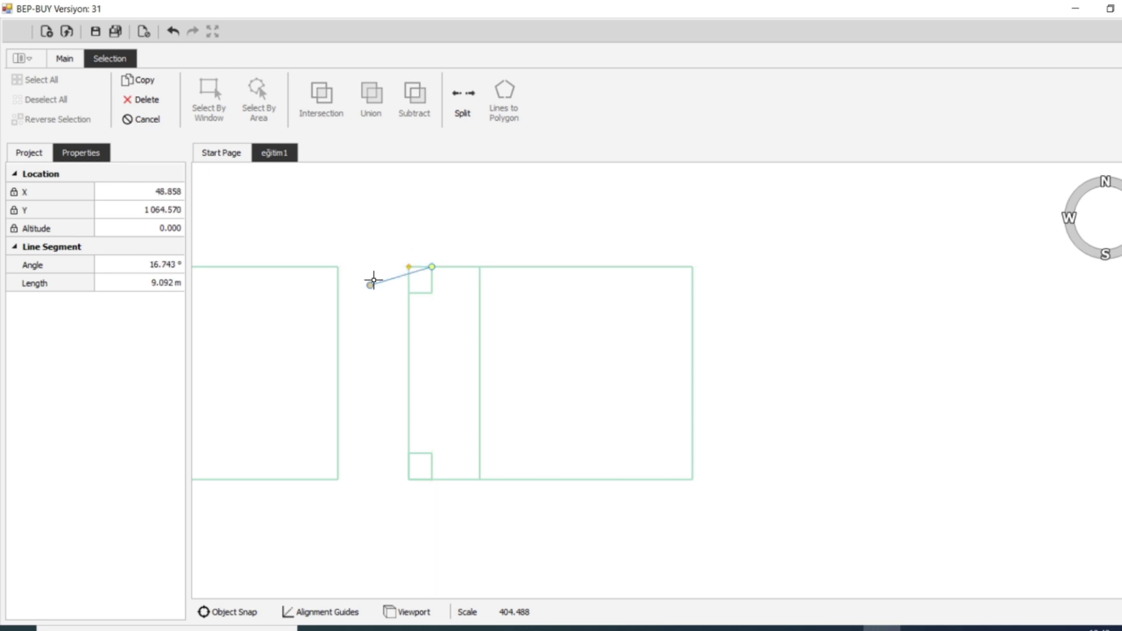
key(Escape)
key(Escape)
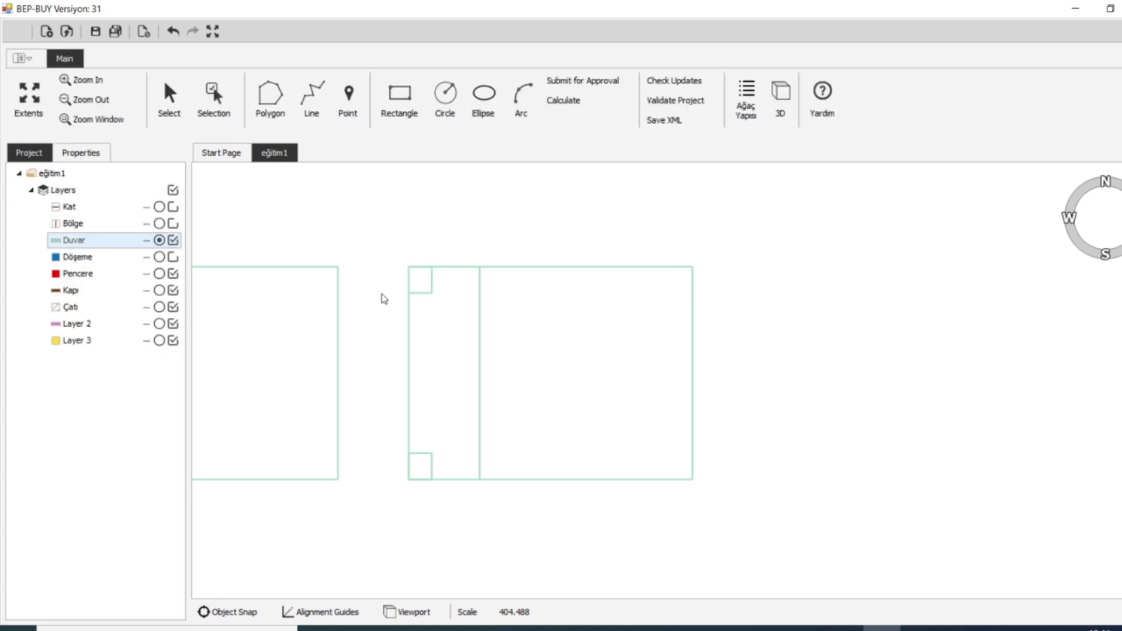
Shorten the copied plan's north Duvar line to 30 m by moving its west end to the main block's northwest corner
scroll(433, 313, down, 1)
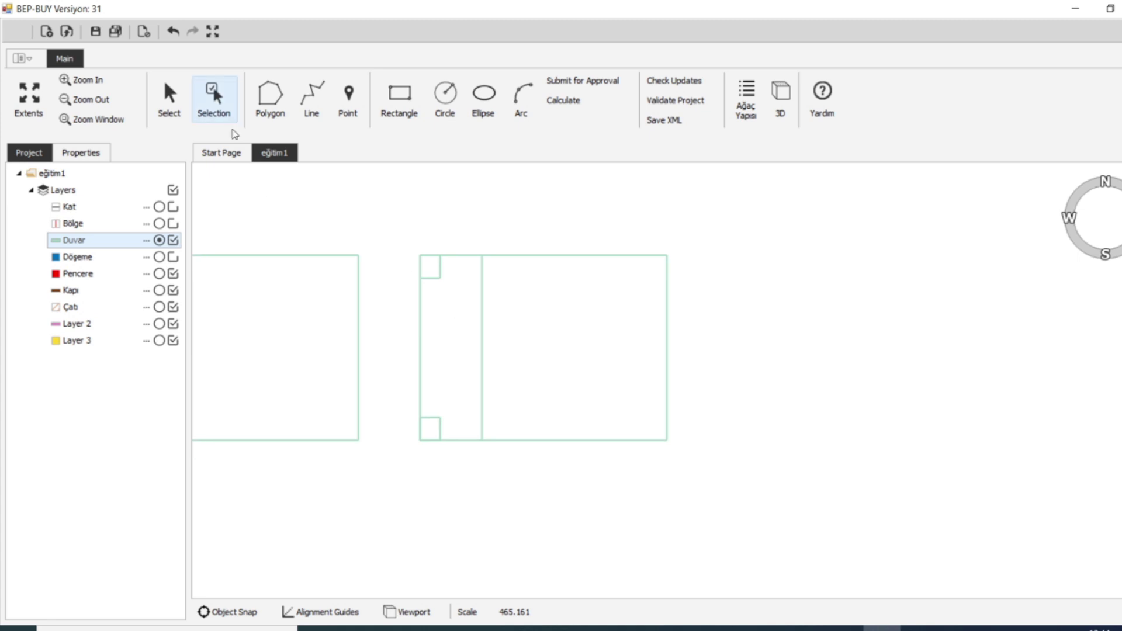
click(175, 97)
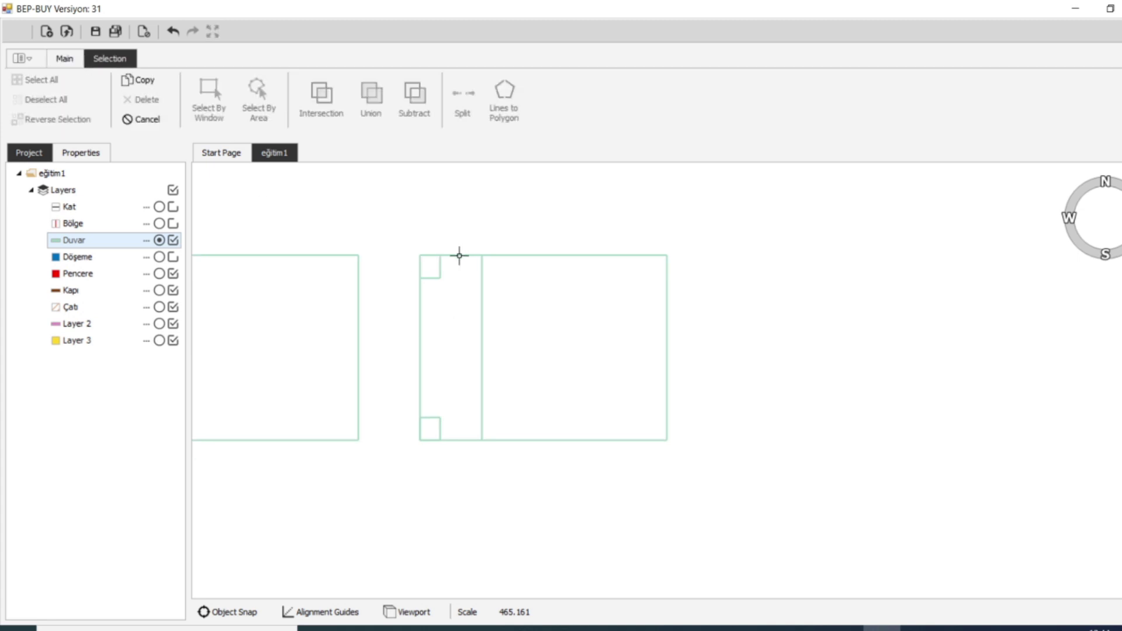
click(420, 305)
click(511, 254)
drag(425, 254, 481, 255)
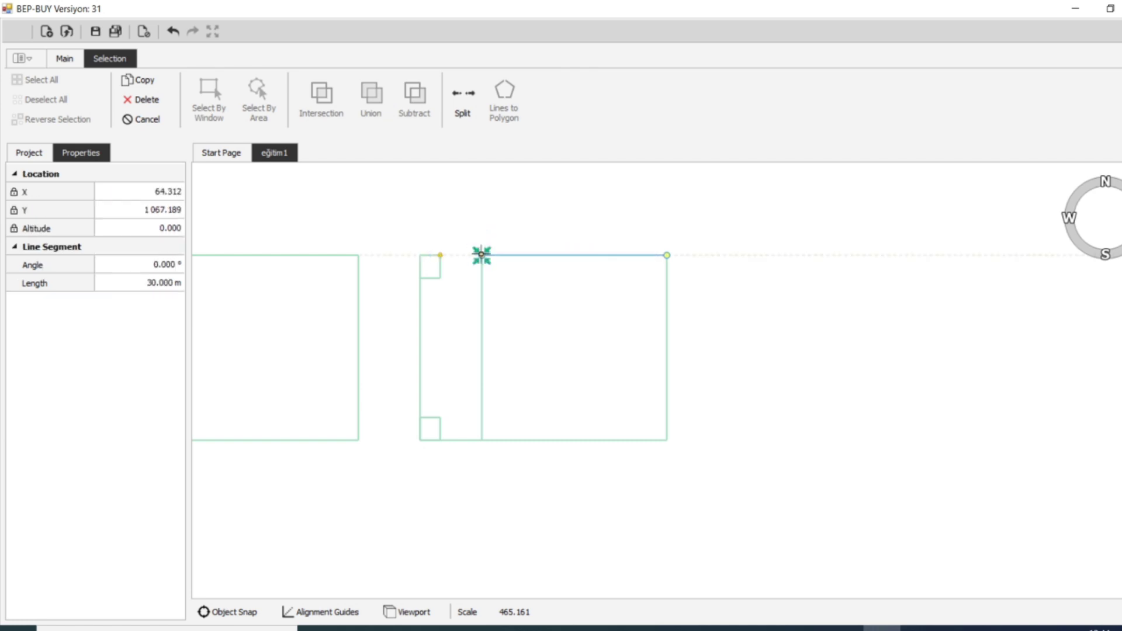
click(433, 272)
click(445, 290)
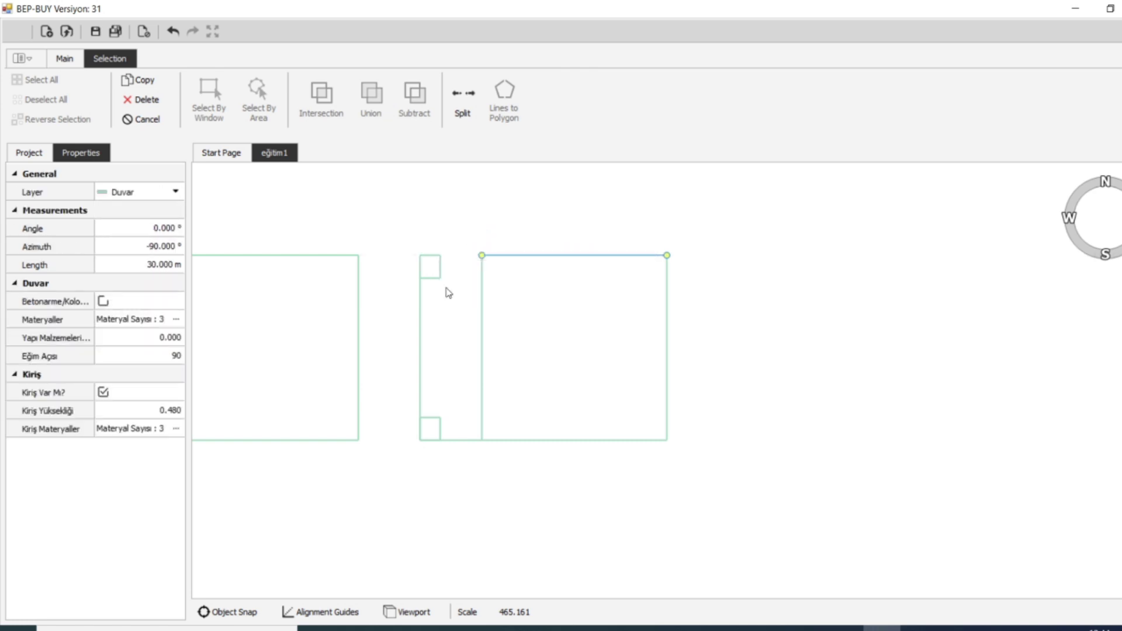
Move the west end of the small north square's top wall to the main block's corner and close the square with a 3.253 m line
click(431, 257)
click(439, 261)
drag(419, 255, 481, 255)
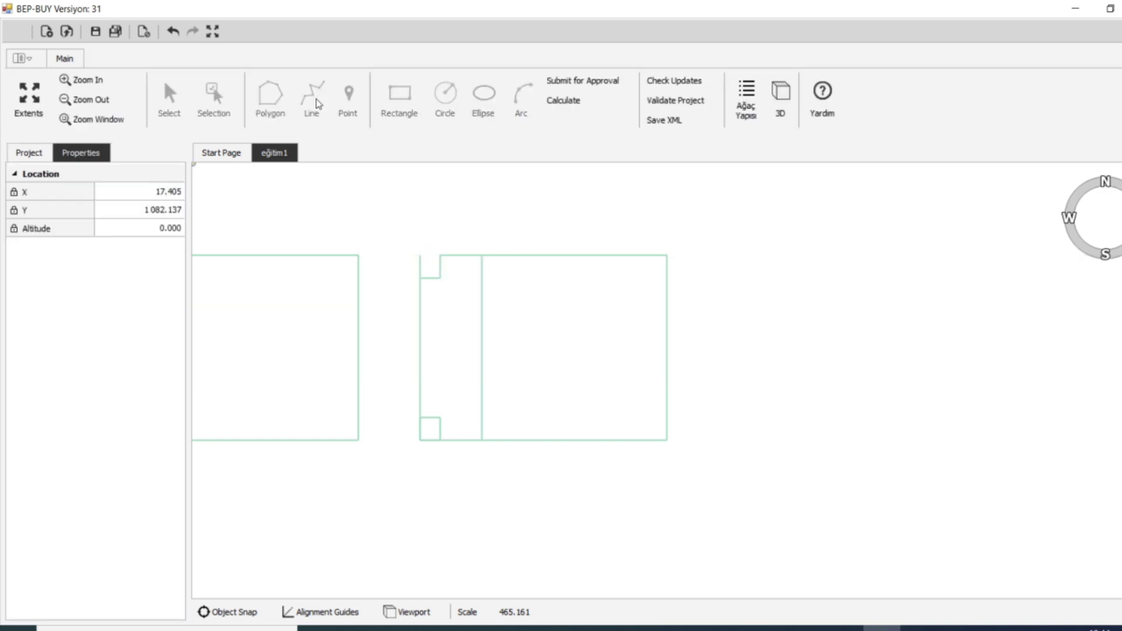
scroll(439, 246, up, 2)
click(435, 260)
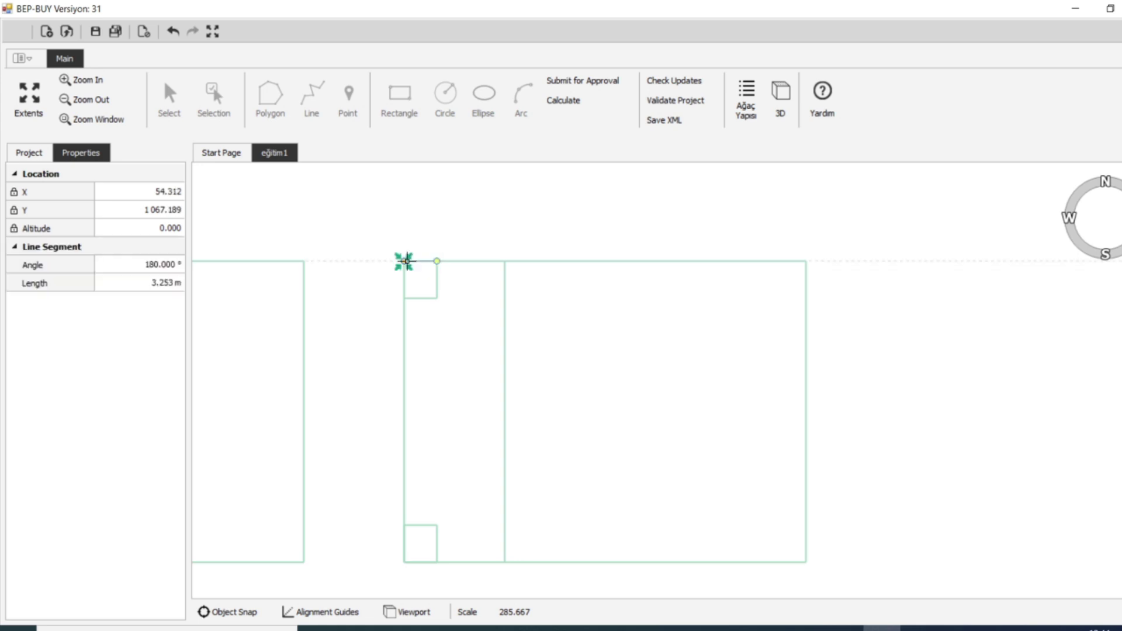
key(Escape)
Shorten the copied plan's south Duvar line by moving its west end to the main block's southwest corner
scroll(445, 318, down, 2)
scroll(444, 377, up, 2)
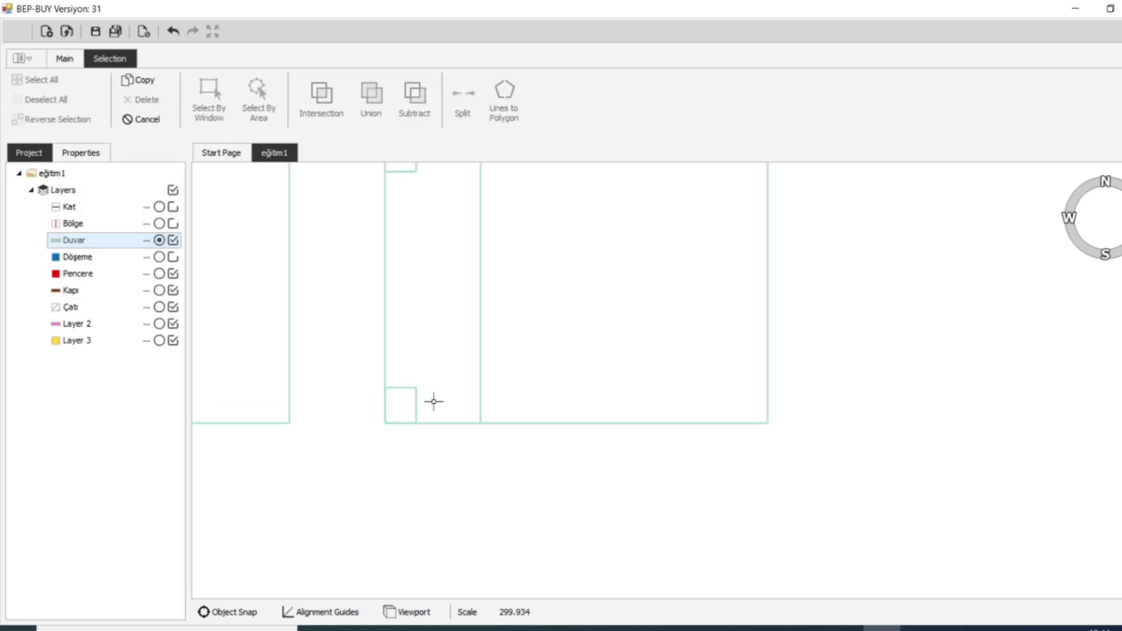
click(399, 423)
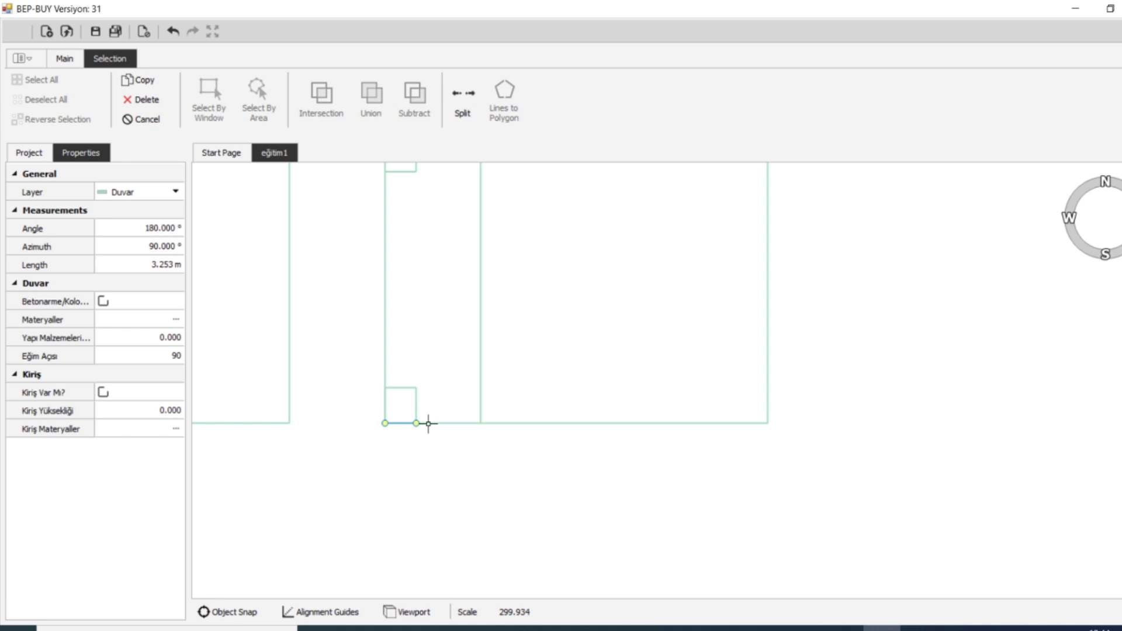
click(489, 423)
drag(392, 424, 480, 423)
click(373, 333)
Draw a Duvar line from the main block's southwest corner to the lower east corner of the small south square
click(305, 101)
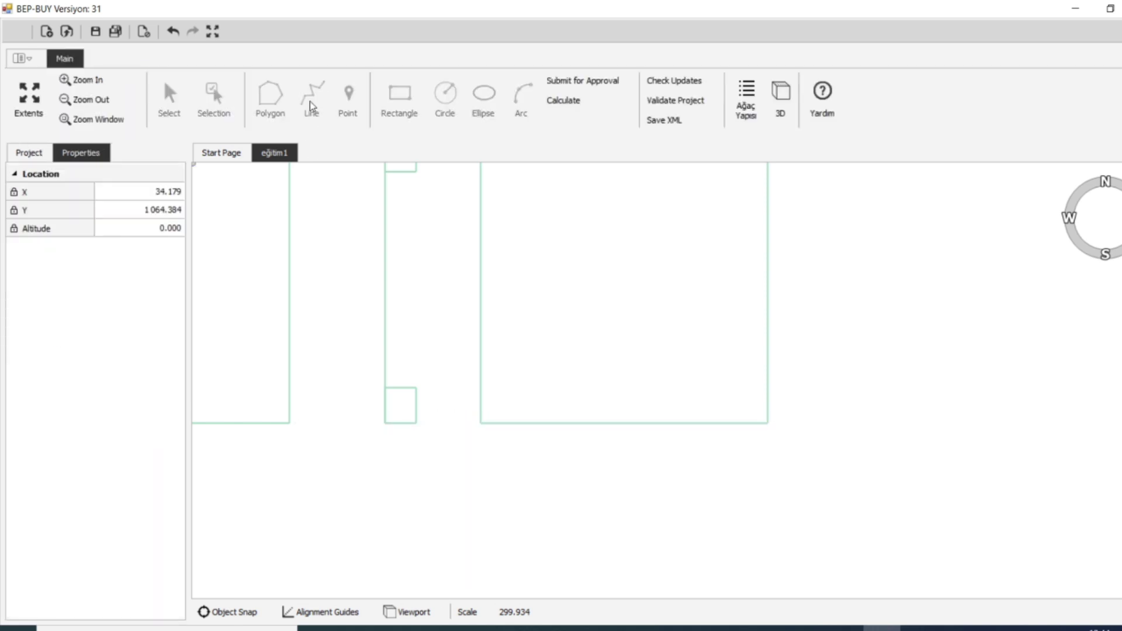
click(475, 422)
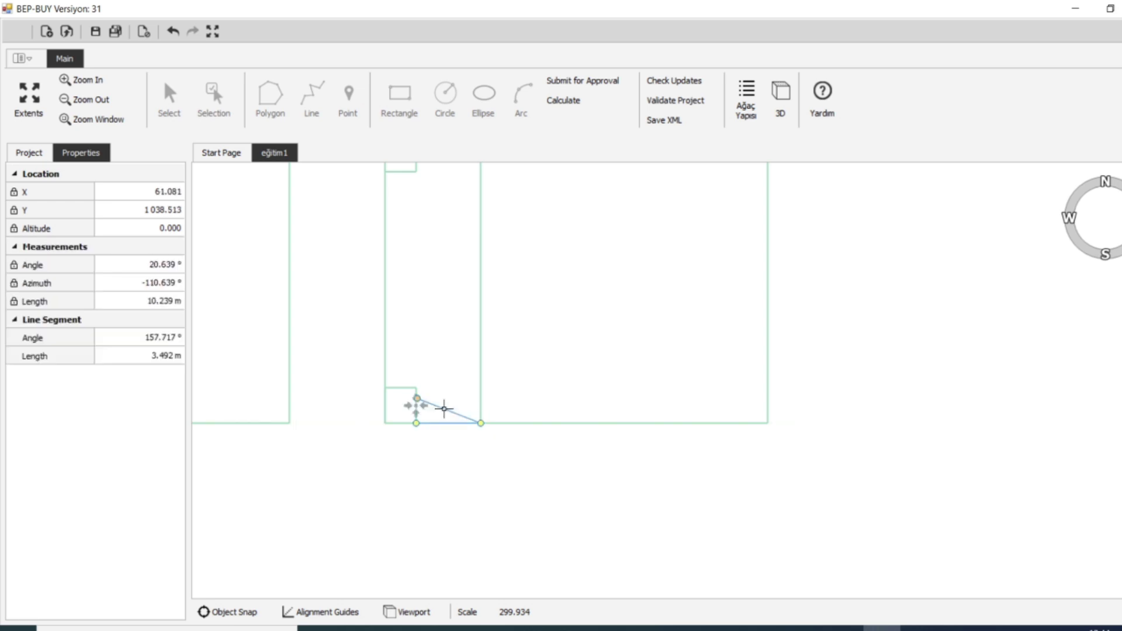
key(Escape)
Shorten the westernmost Duvar line to 22.590 m by moving its lower end to the top of the small south square
scroll(368, 280, down, 2)
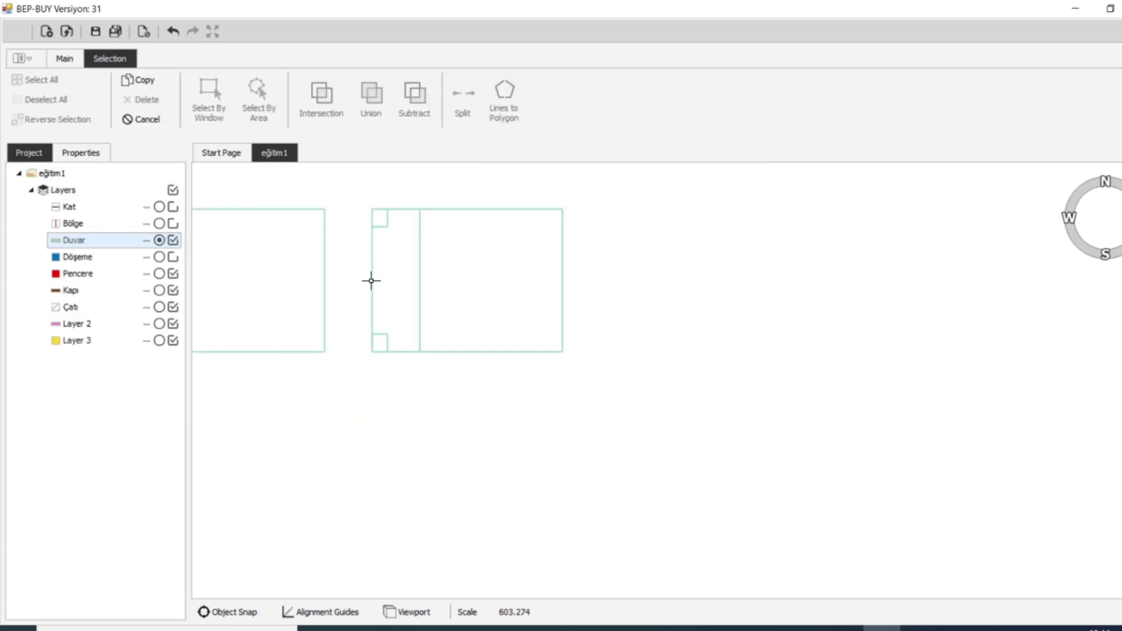
click(372, 255)
drag(373, 352, 370, 333)
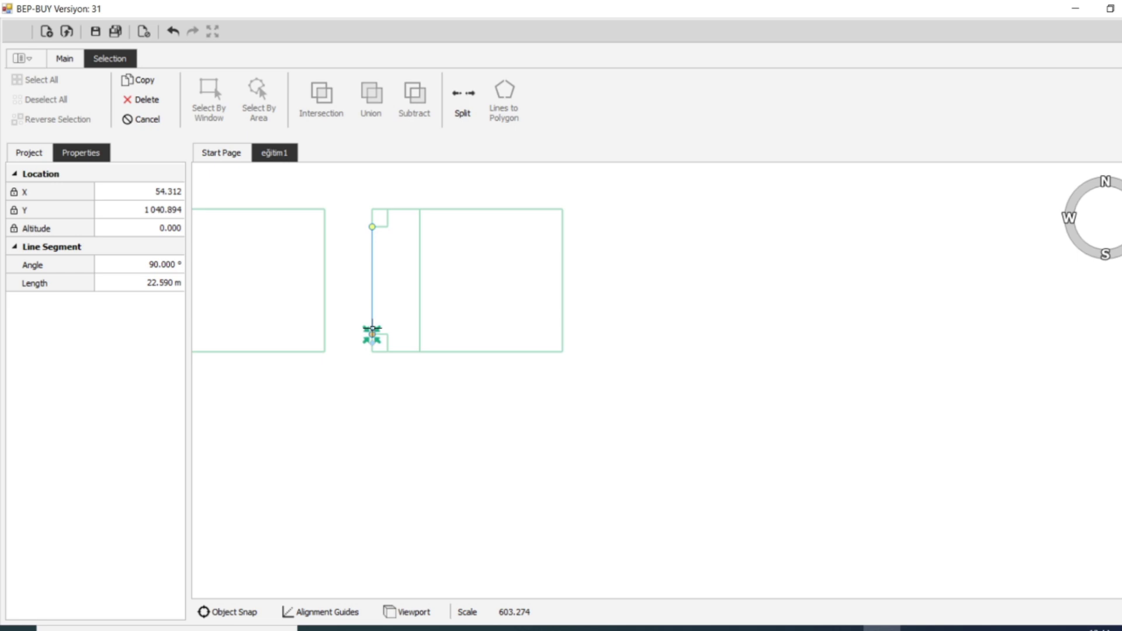
key(Escape)
scroll(240, 196, down, 2)
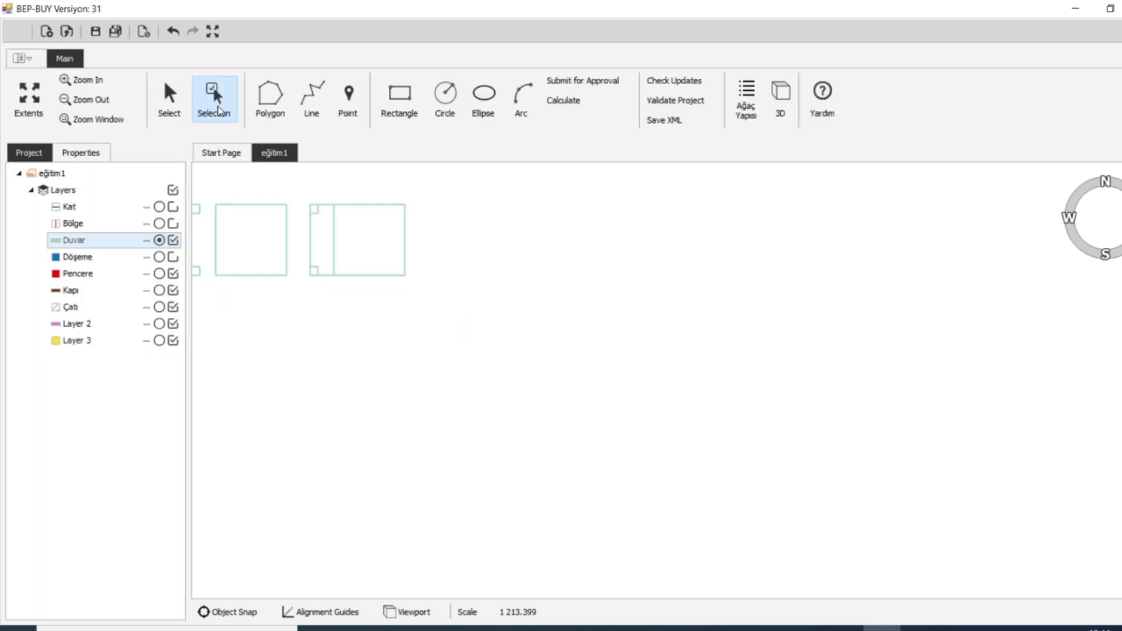
Select the wall lines around the copied plan's west strip, outside the two corner squares, and convert them with Lines to Polygon
click(213, 96)
drag(250, 205, 527, 275)
scroll(556, 296, up, 2)
drag(607, 200, 479, 438)
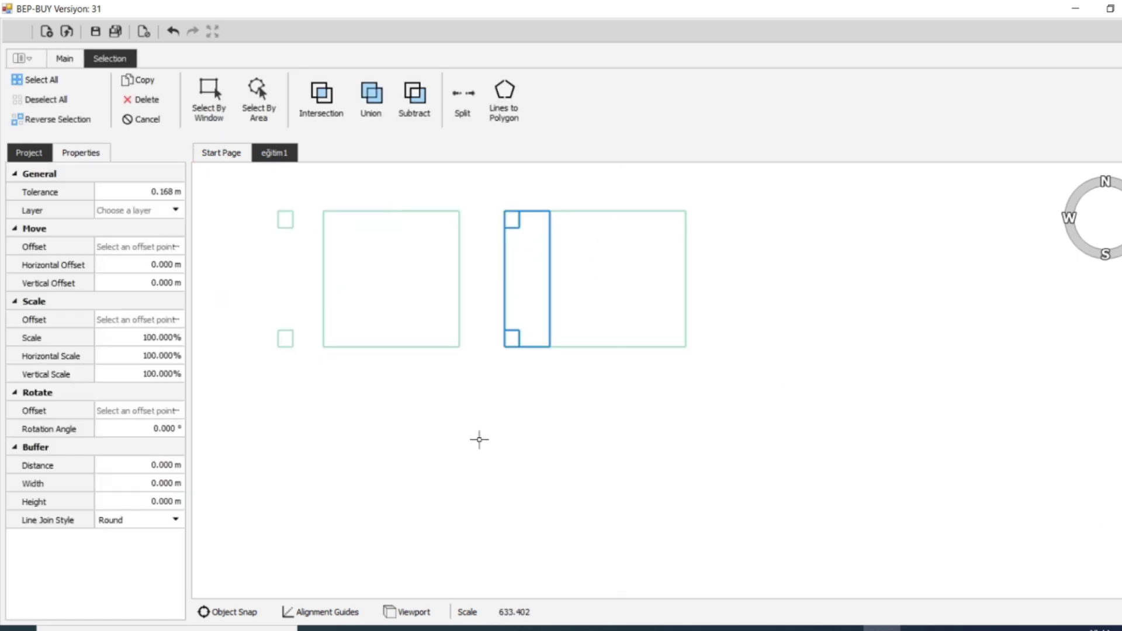
click(506, 109)
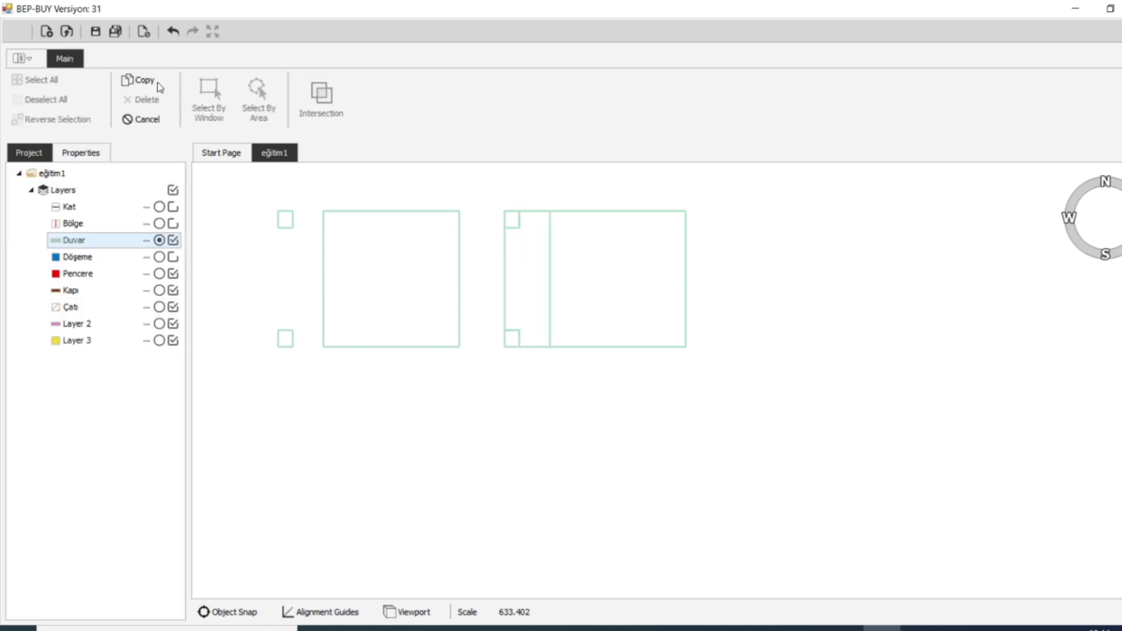
Try to change the layer of the notched Duvar polygon on the copied plan's west strip
click(547, 288)
scroll(521, 240, up, 1)
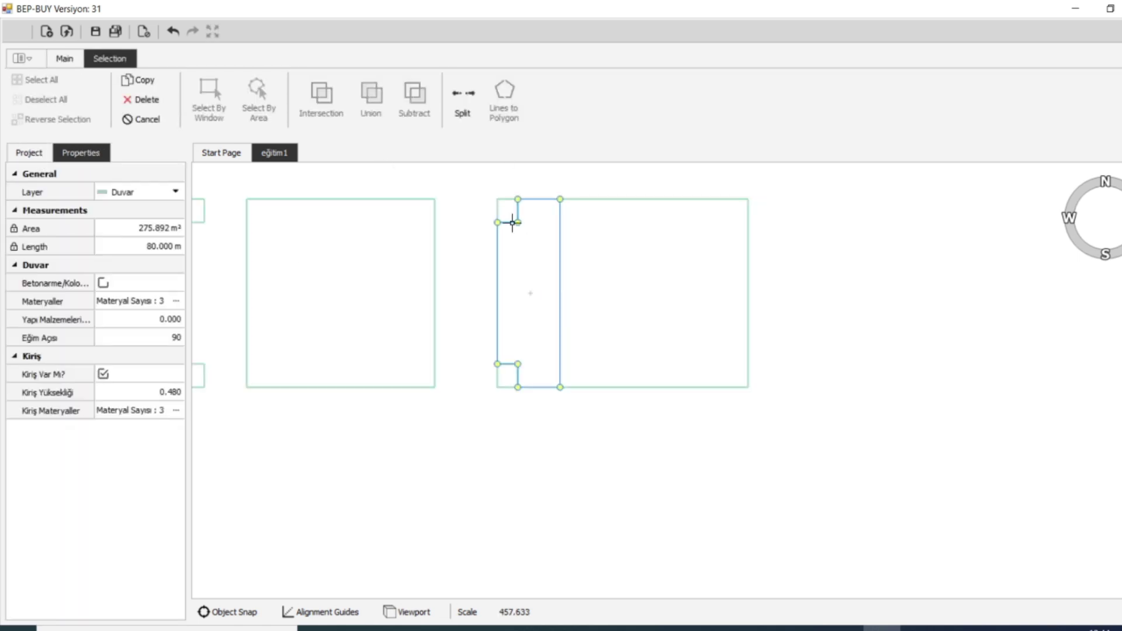
scroll(561, 234, down, 1)
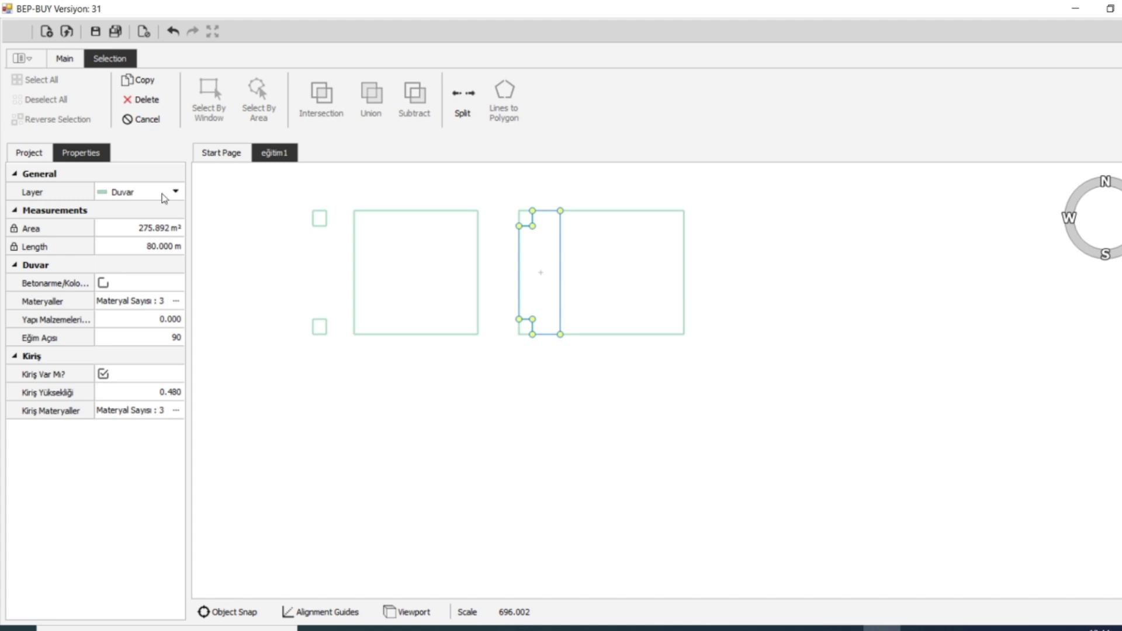
scroll(511, 278, up, 3)
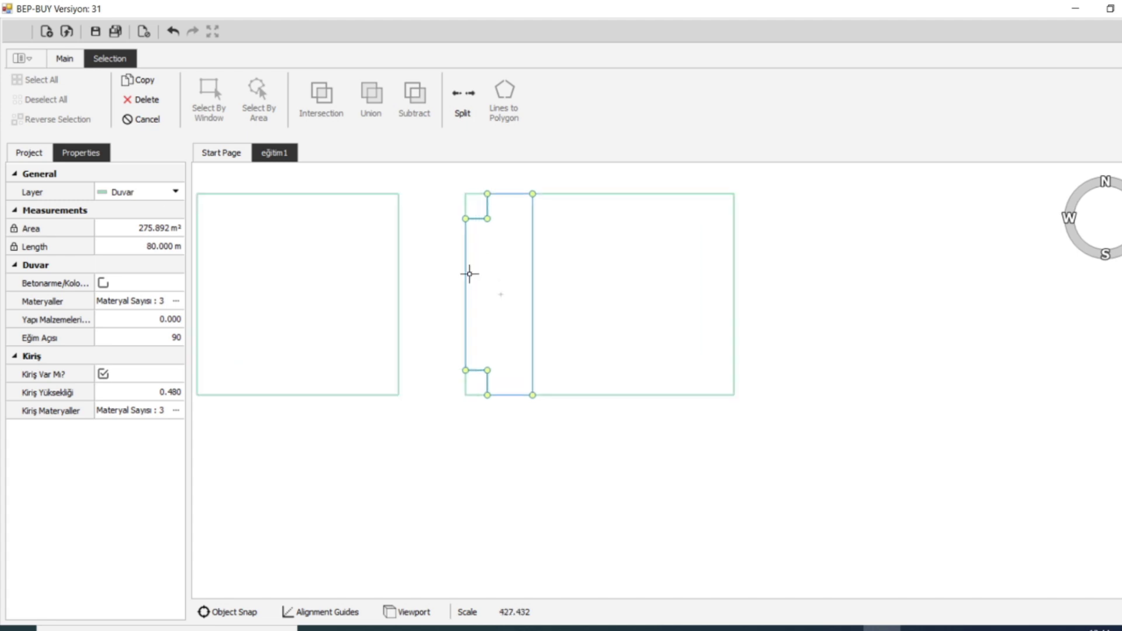
click(162, 109)
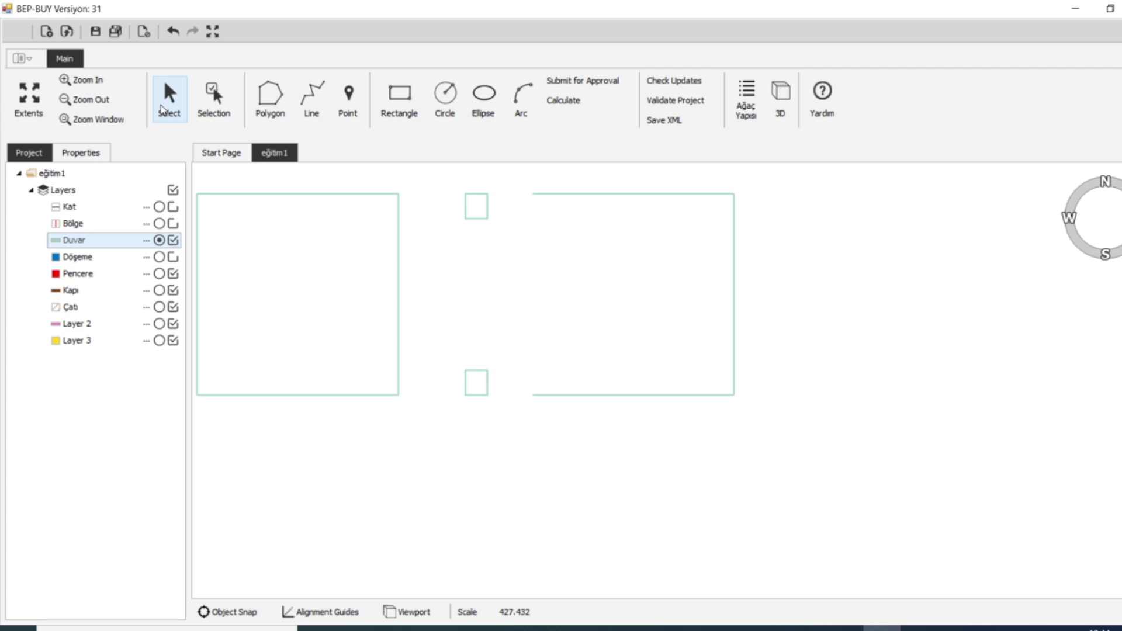
Draw a Duvar line closing the main block's west side, and undo it together with the polygon's layer change
click(311, 96)
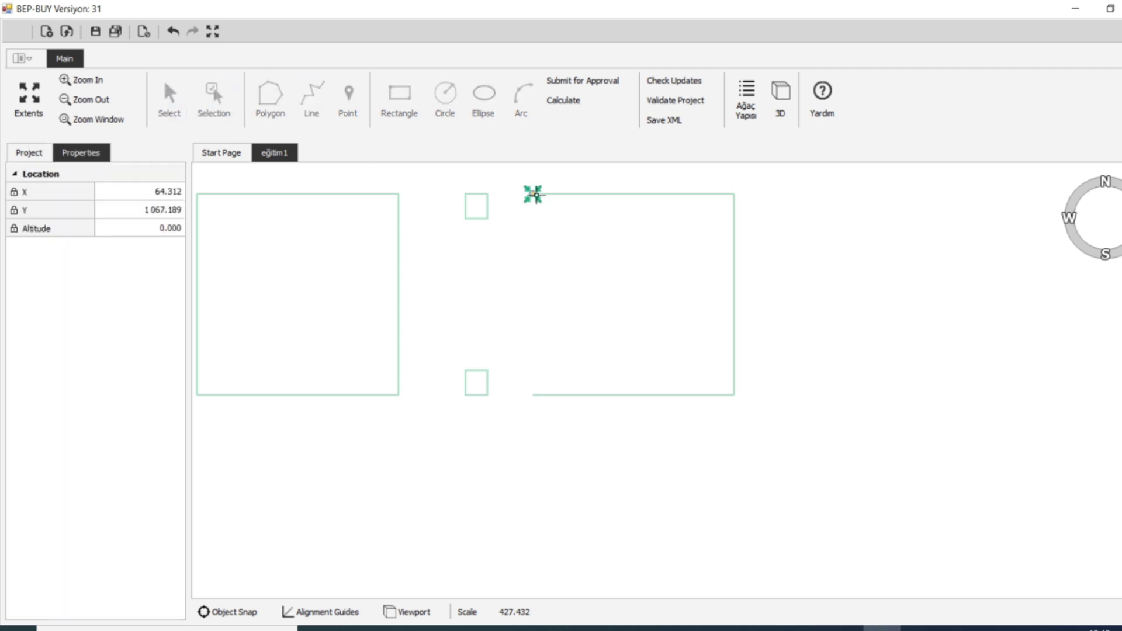
click(533, 194)
click(533, 395)
key(Escape)
scroll(538, 364, down, 3)
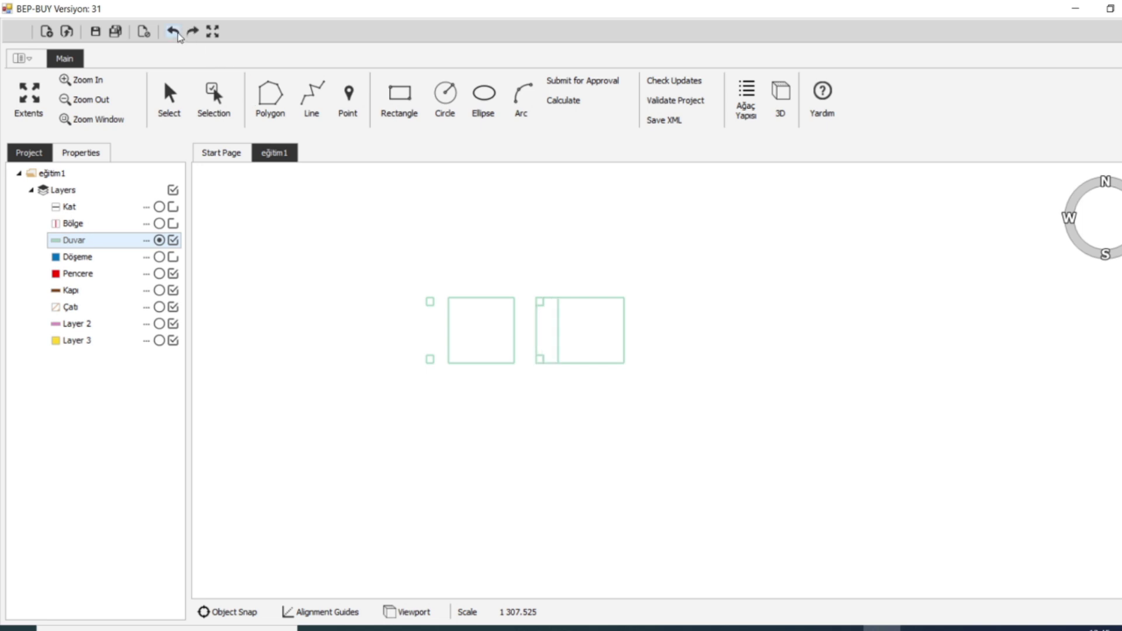
Show the Bölge layer over the wall plans
click(213, 94)
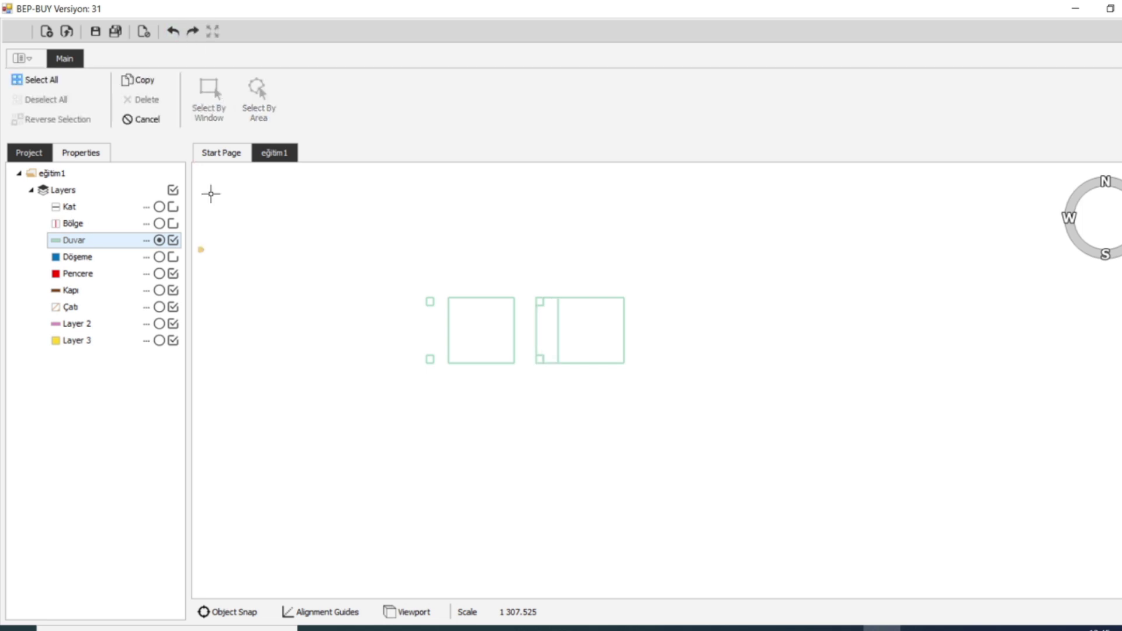
click(173, 223)
scroll(560, 252, up, 1)
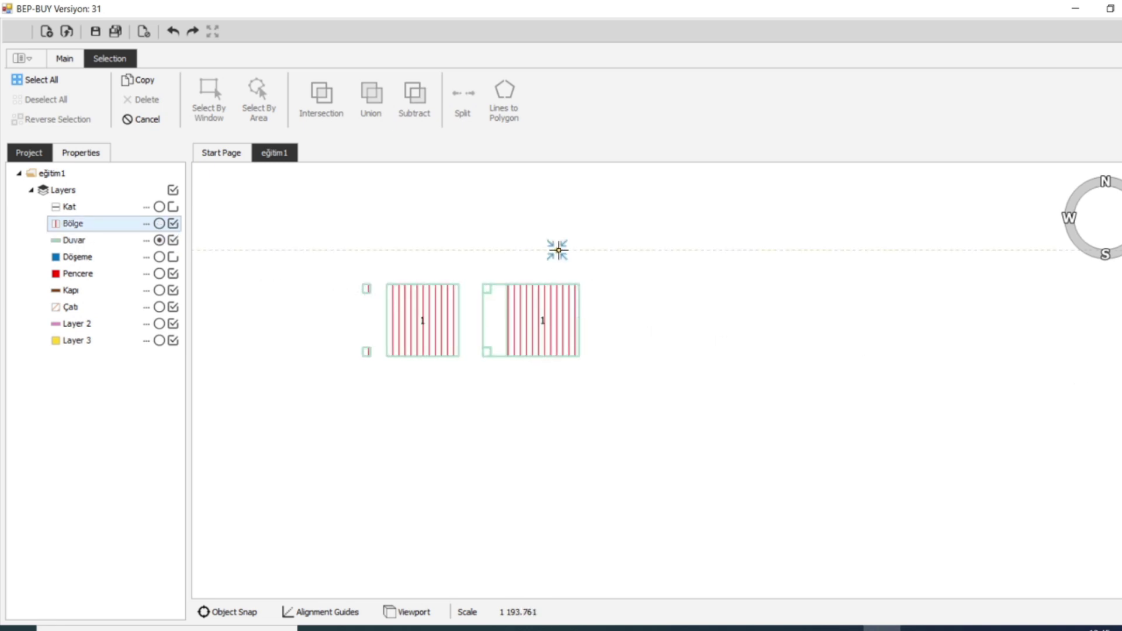
scroll(512, 305, up, 3)
key(Escape)
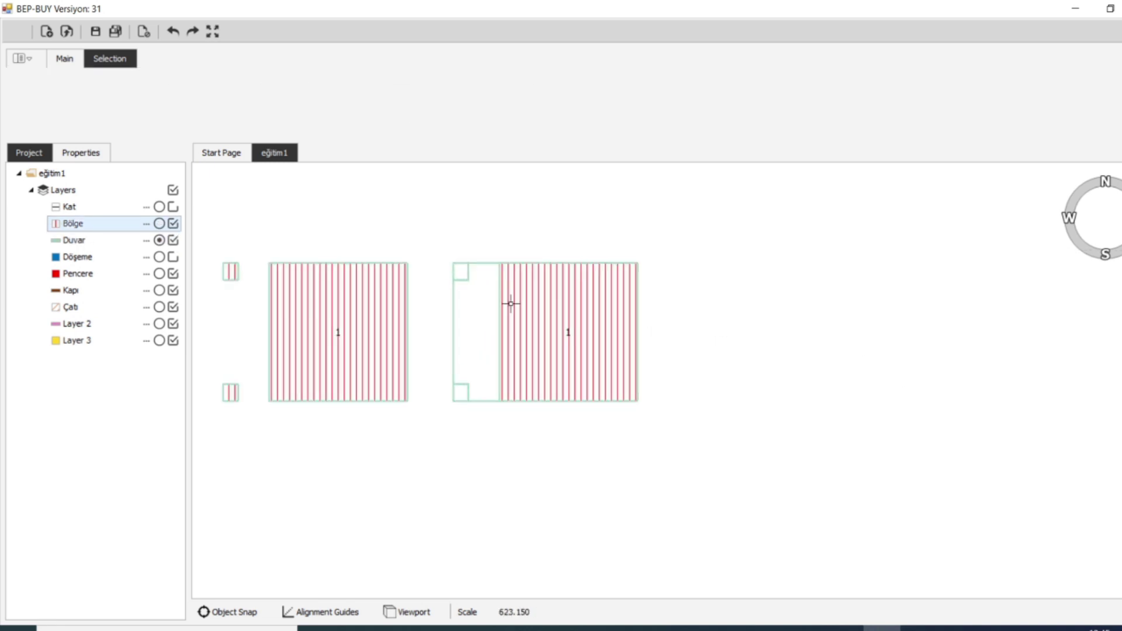
click(216, 97)
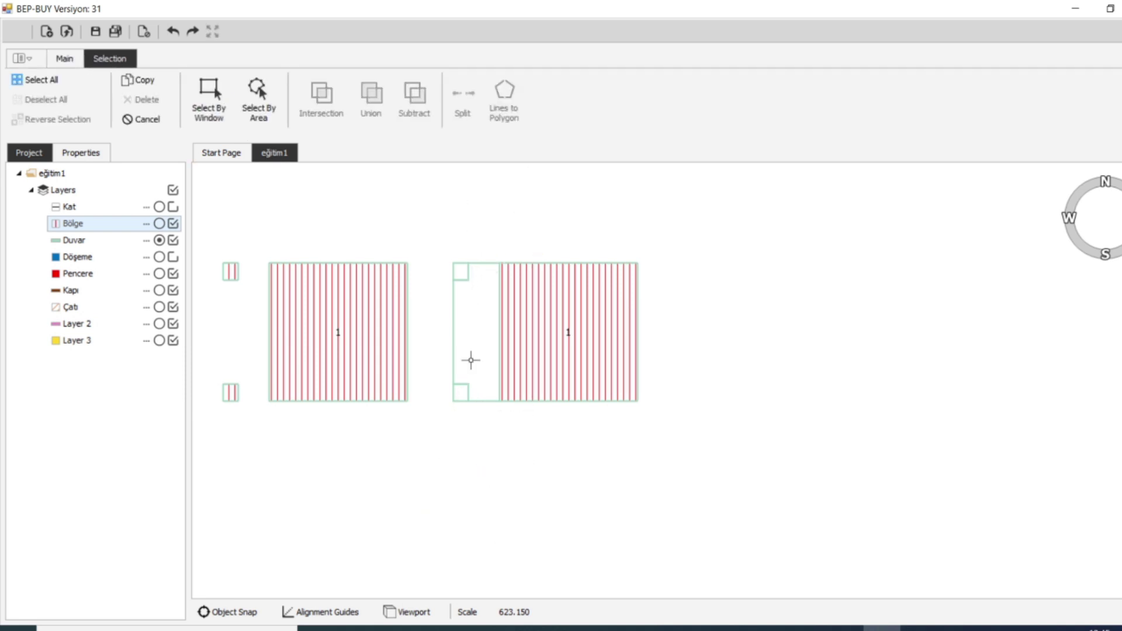
key(Escape)
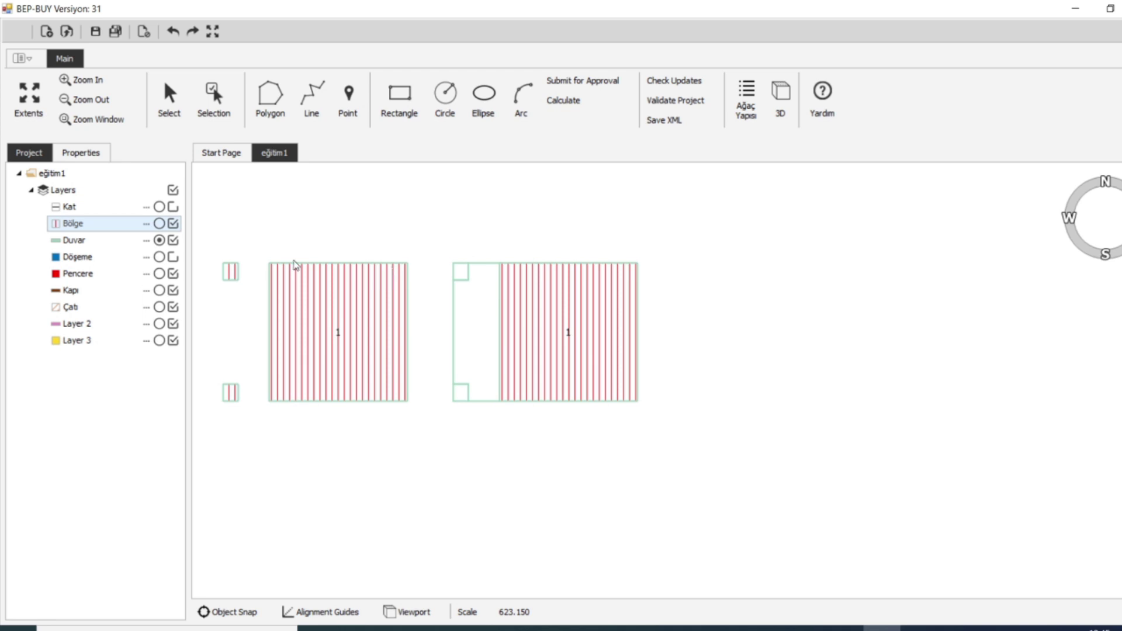
Select the copied plan's main Bölge zone and the notched west strip polygon, and copy them
click(198, 104)
scroll(465, 278, up, 2)
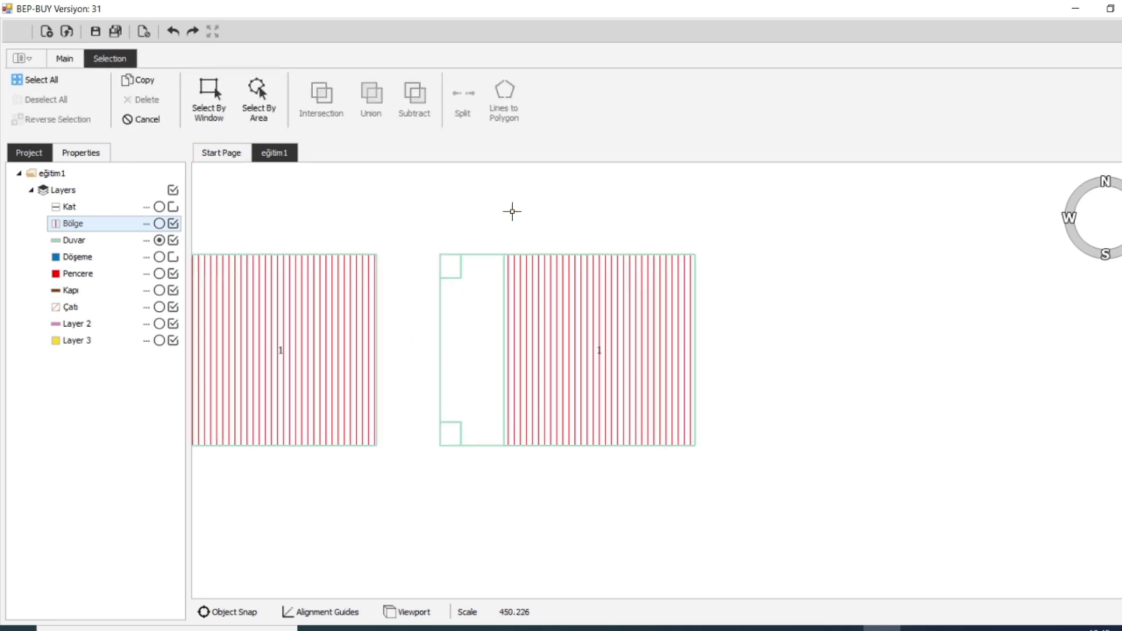
click(549, 305)
click(455, 312)
click(140, 80)
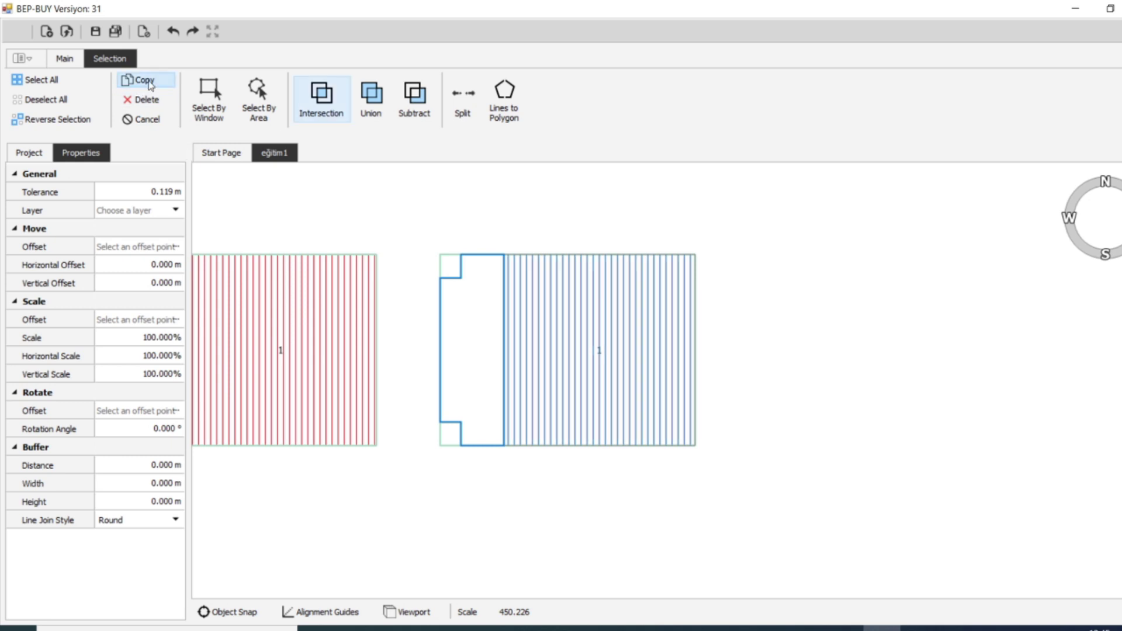
click(504, 101)
click(624, 363)
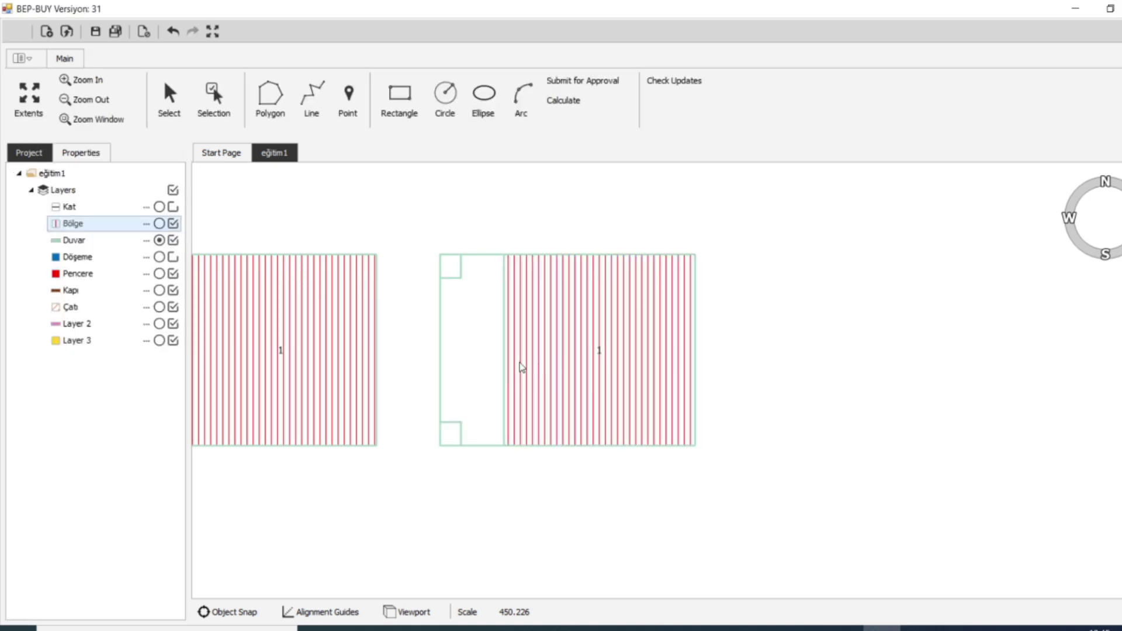
Show the Kat layer and select the copied plan's main block, dropping the selection
click(214, 96)
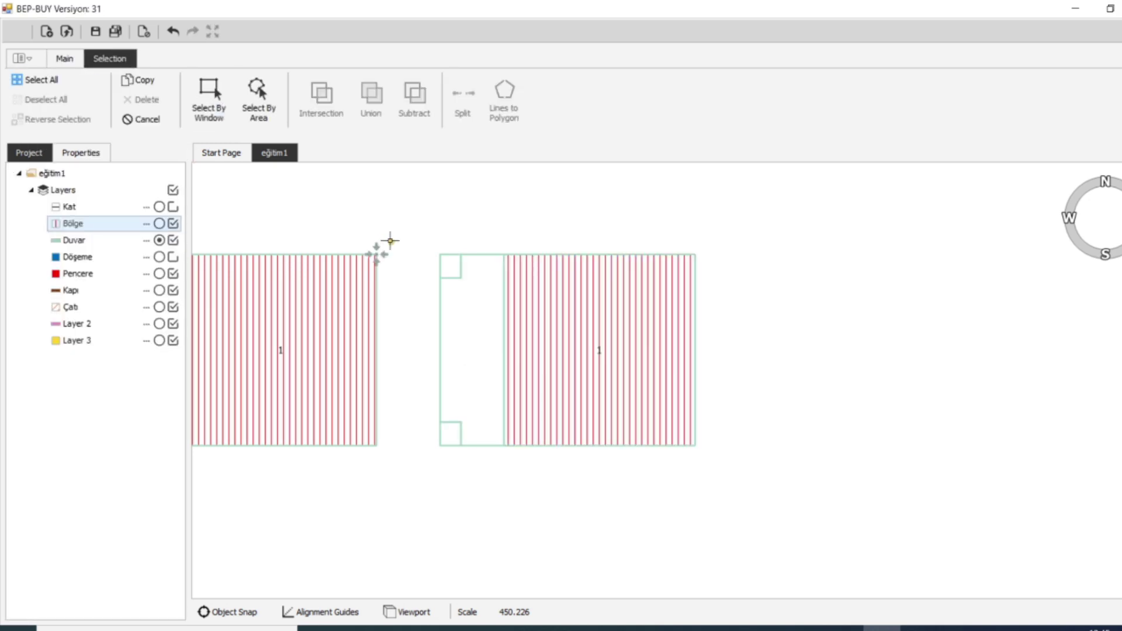
click(173, 207)
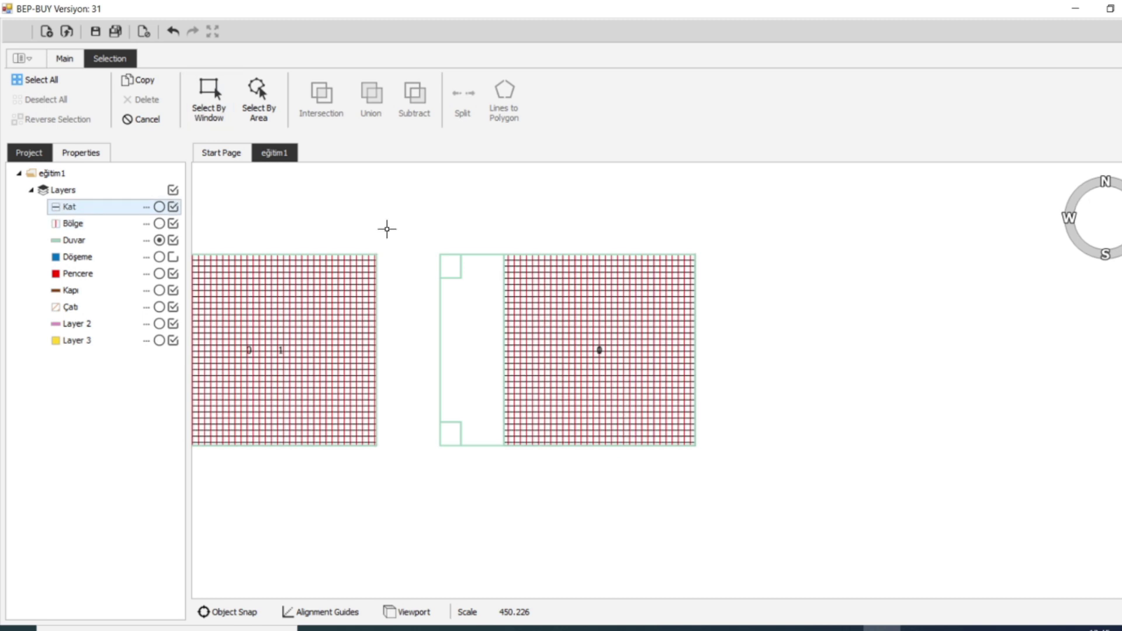
click(534, 297)
click(592, 327)
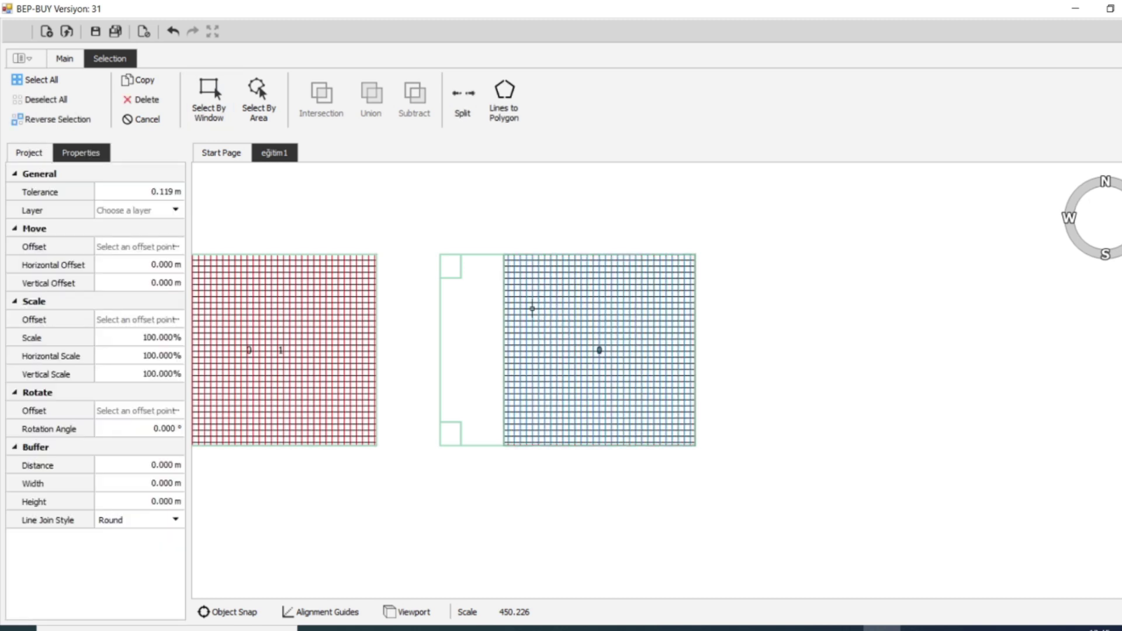
key(Escape)
Stretch the copied plan's Kat polygon west to the outer wall line, covering the strip and both corner squares
click(176, 117)
click(581, 306)
click(591, 319)
drag(504, 254, 439, 255)
key(Escape)
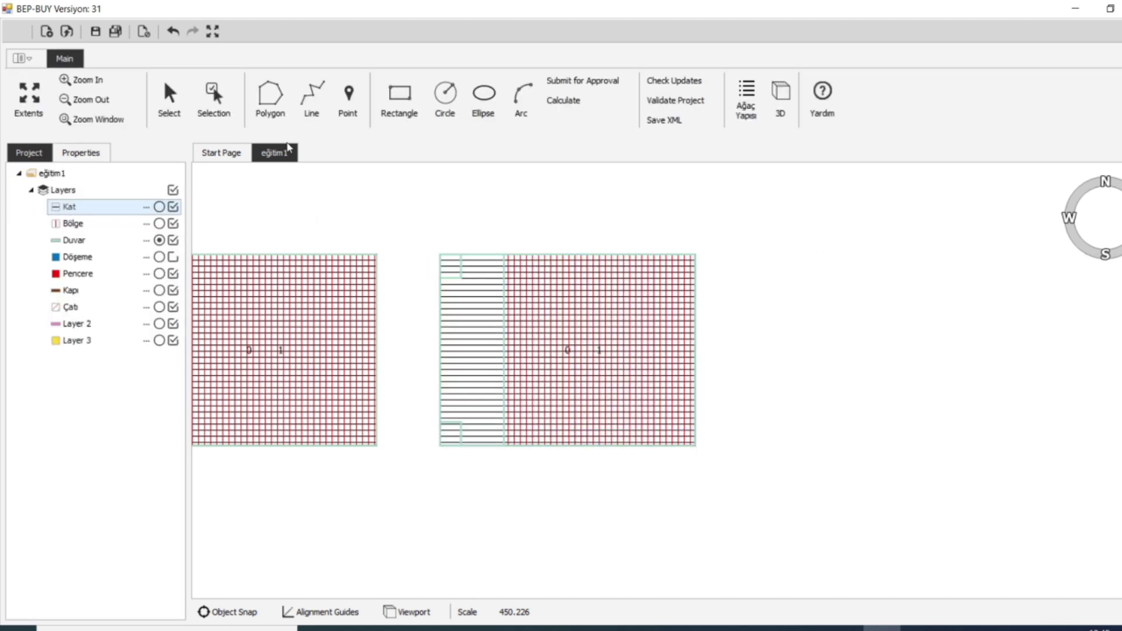
Create a Bölge zone over the notched west strip of the copied plan
click(214, 94)
click(557, 297)
click(591, 320)
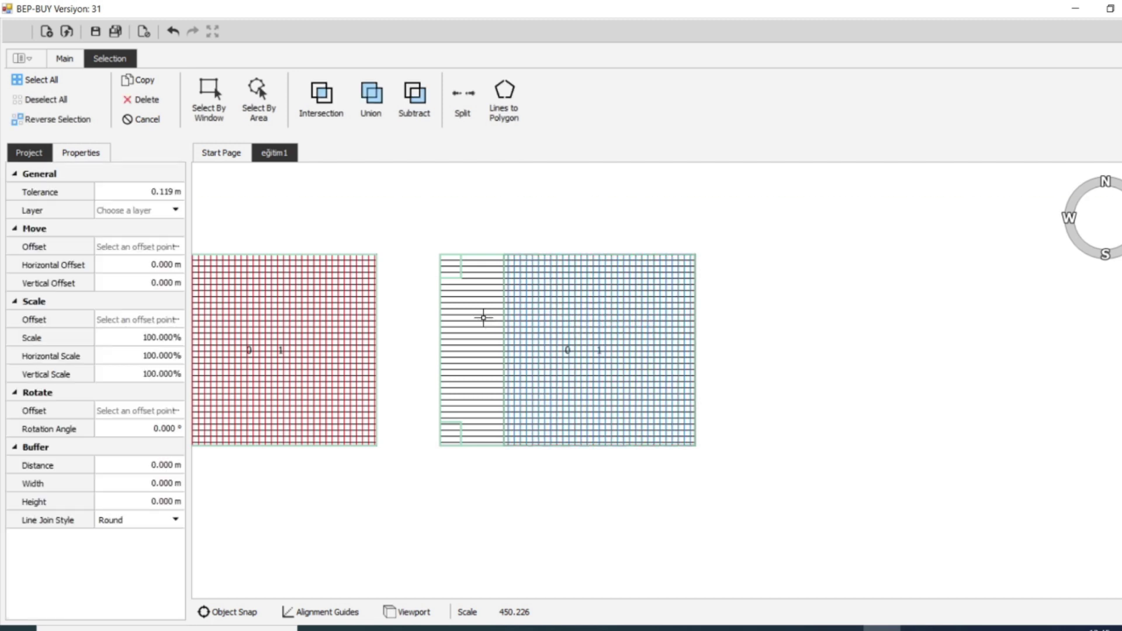
click(503, 98)
click(617, 363)
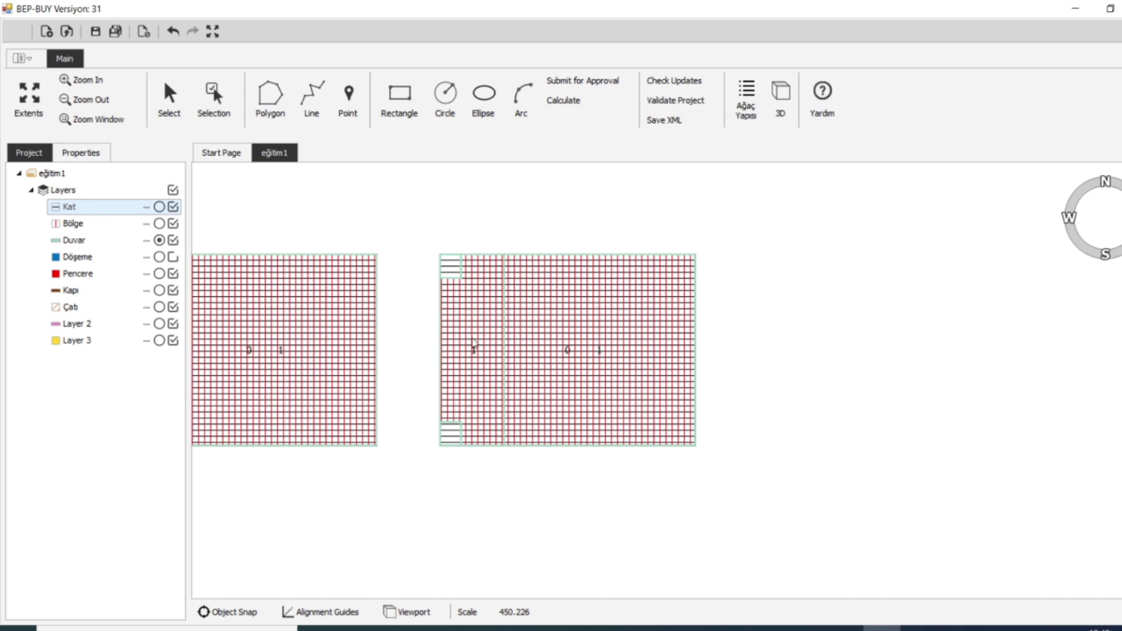
click(213, 97)
scroll(479, 251, down, 2)
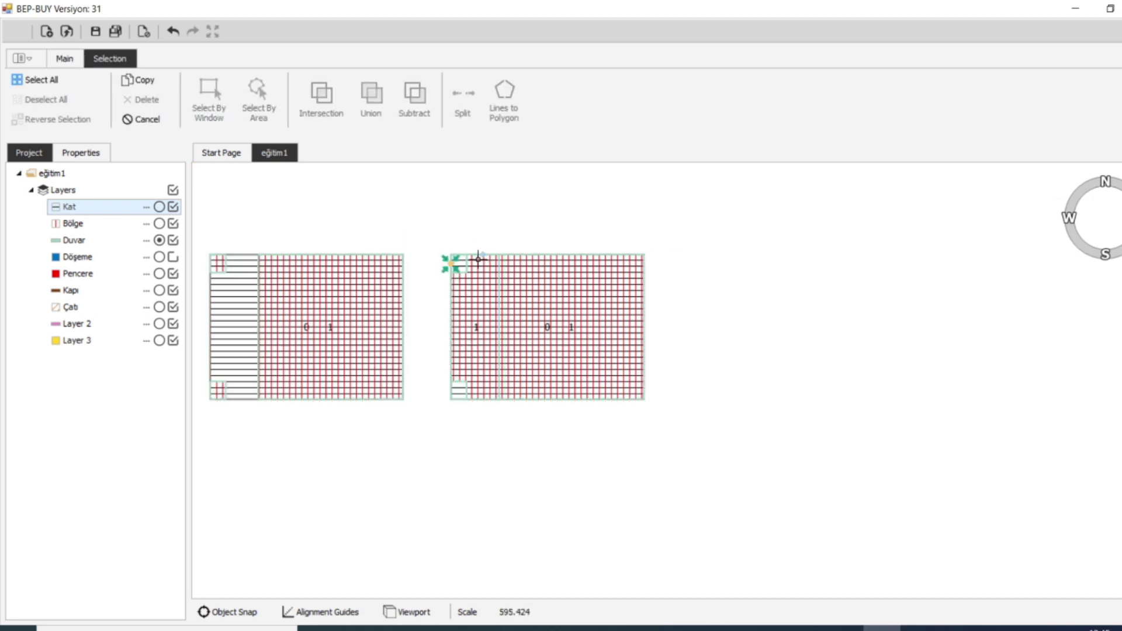
scroll(287, 279, up, 3)
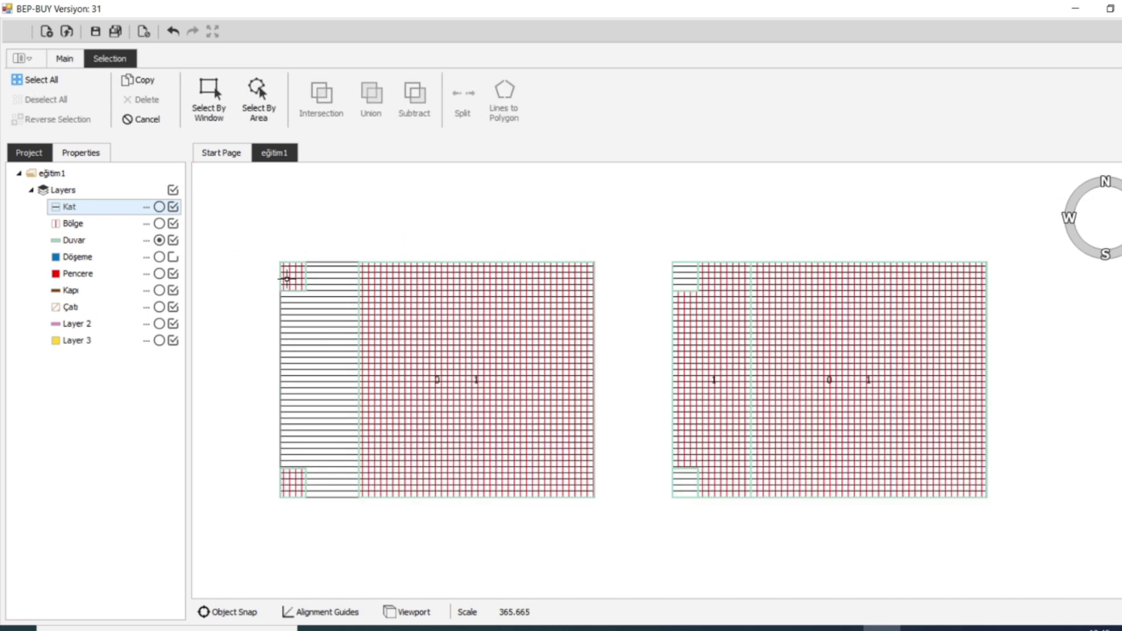
click(676, 270)
scroll(684, 272, up, 3)
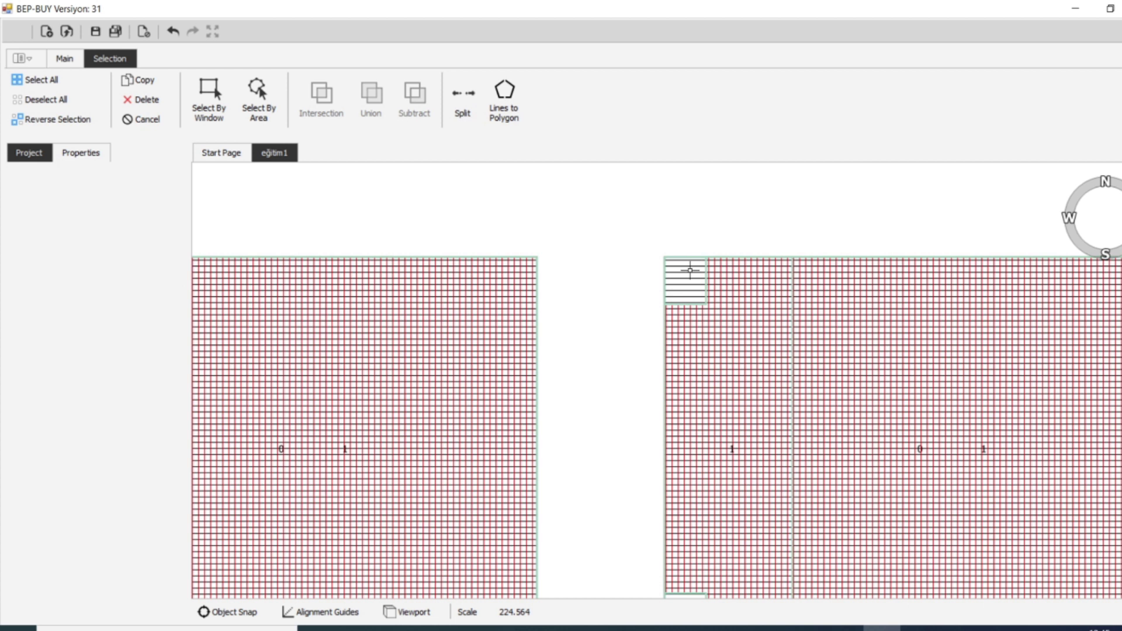
scroll(637, 274, down, 3)
shift+click(652, 459)
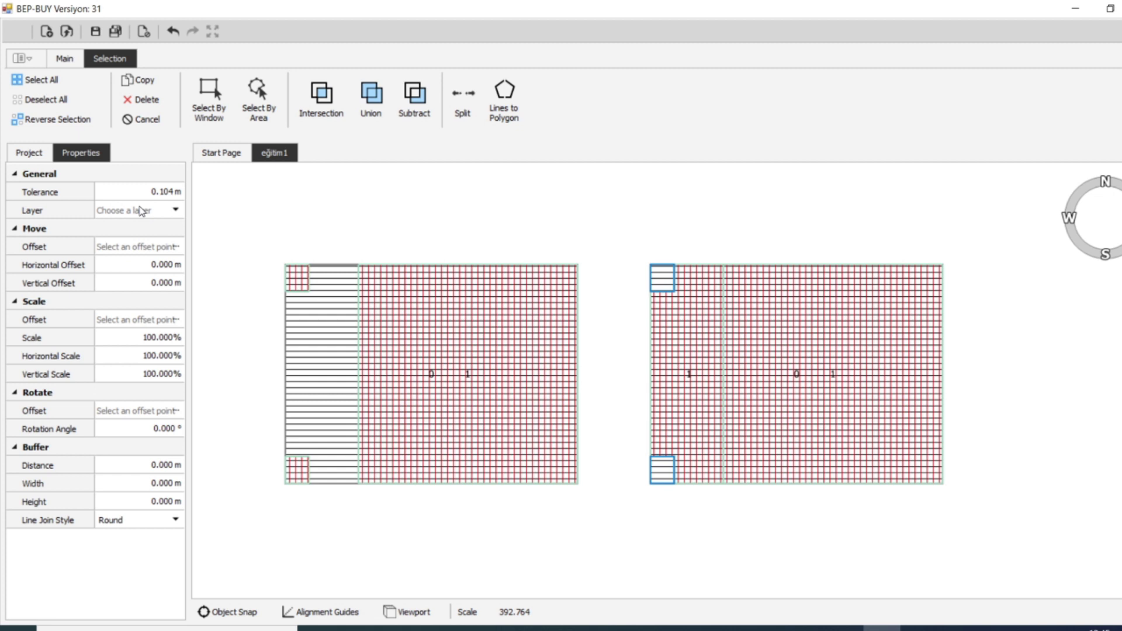
click(140, 119)
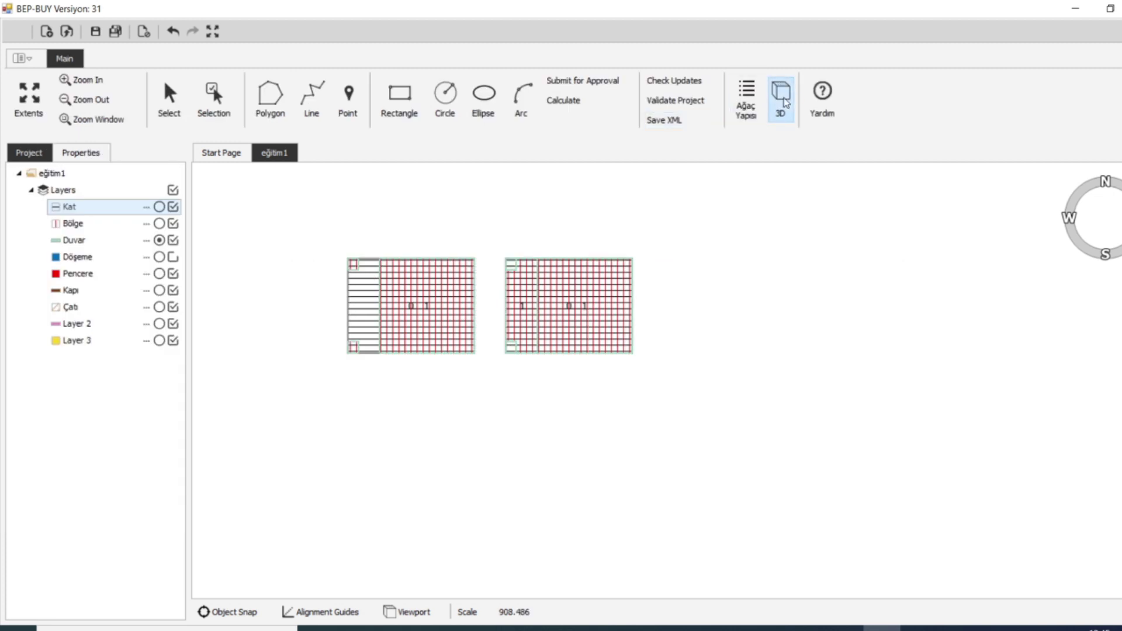
Open the 3D model view, examine the building and its west overhang from several angles, and close it
click(782, 96)
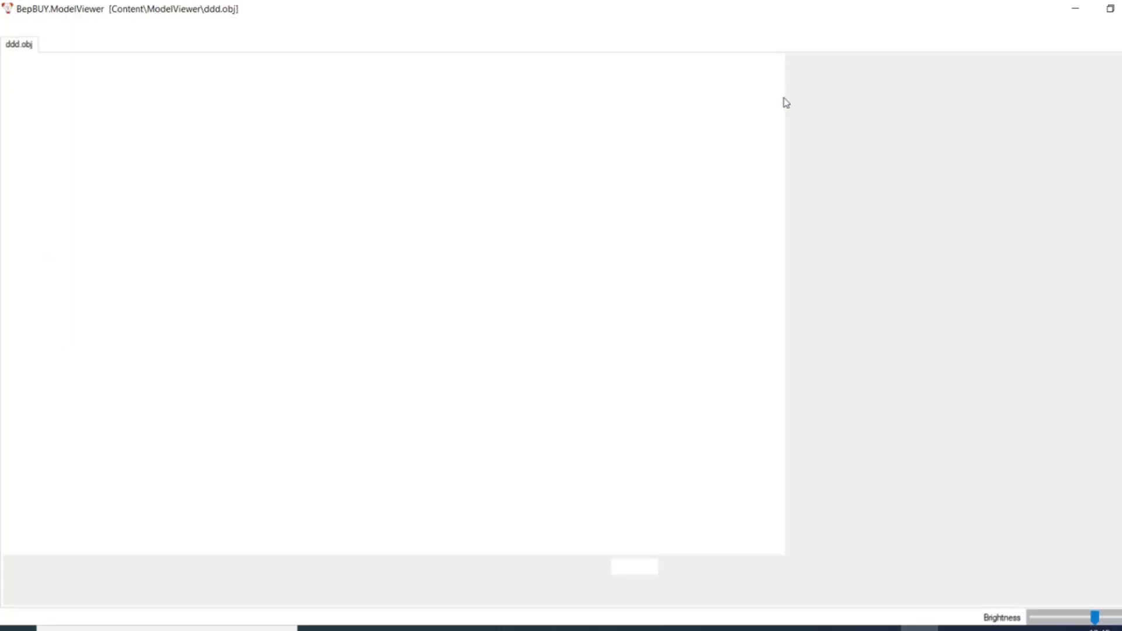
drag(529, 355, 586, 311)
drag(558, 385, 489, 402)
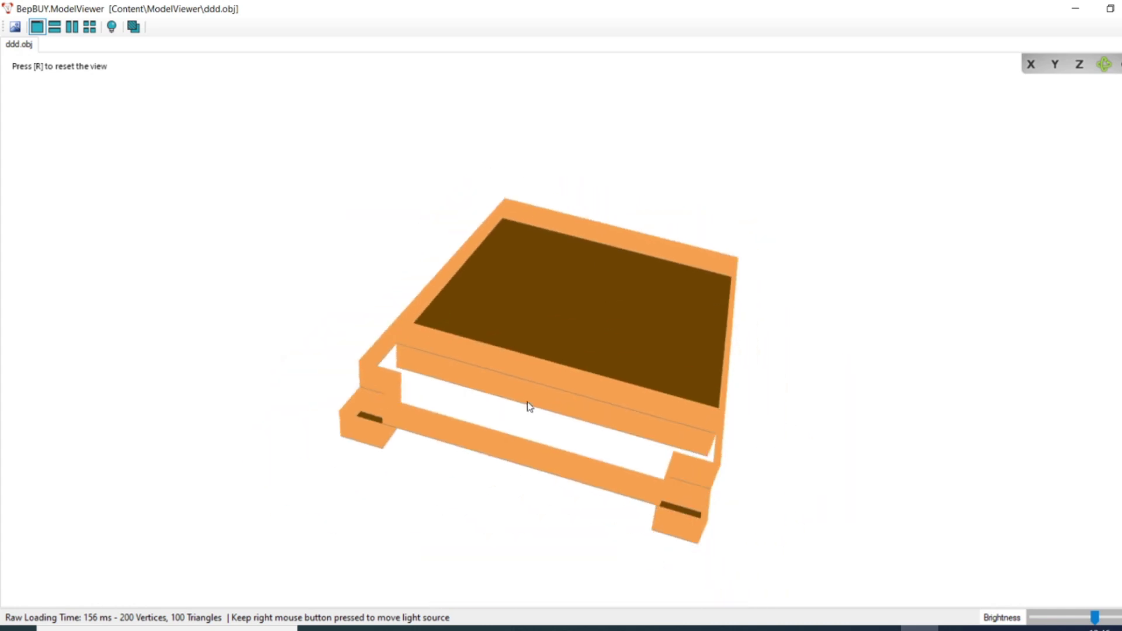
click(1121, 9)
Move the west edge of the copied plan's Kat polygon to the main block's west wall
scroll(534, 293, up, 5)
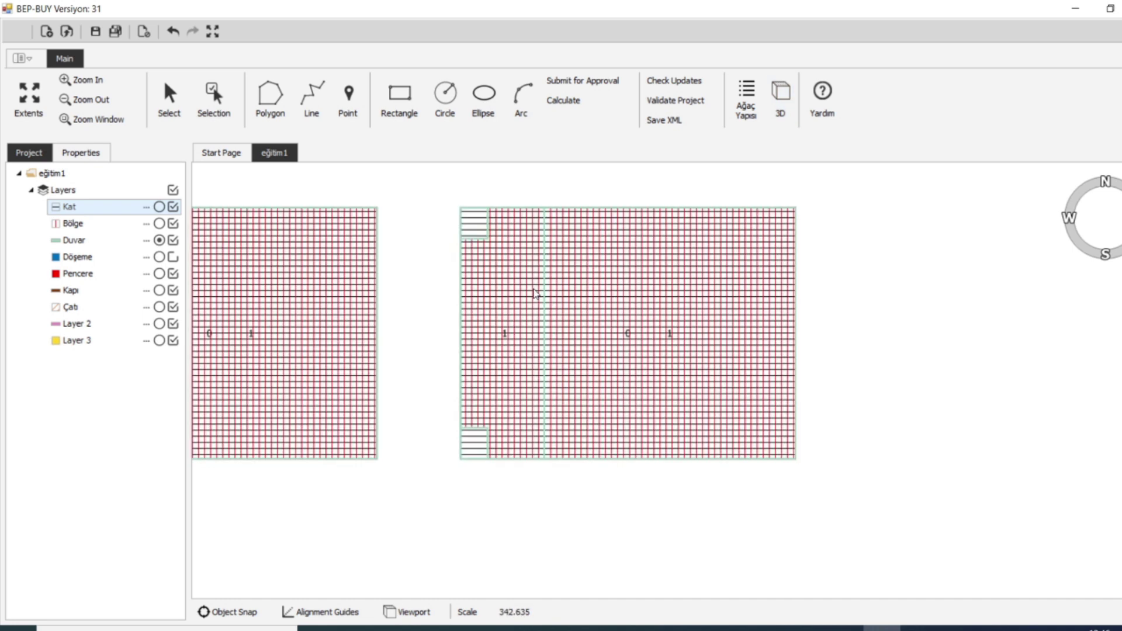
click(168, 96)
click(606, 258)
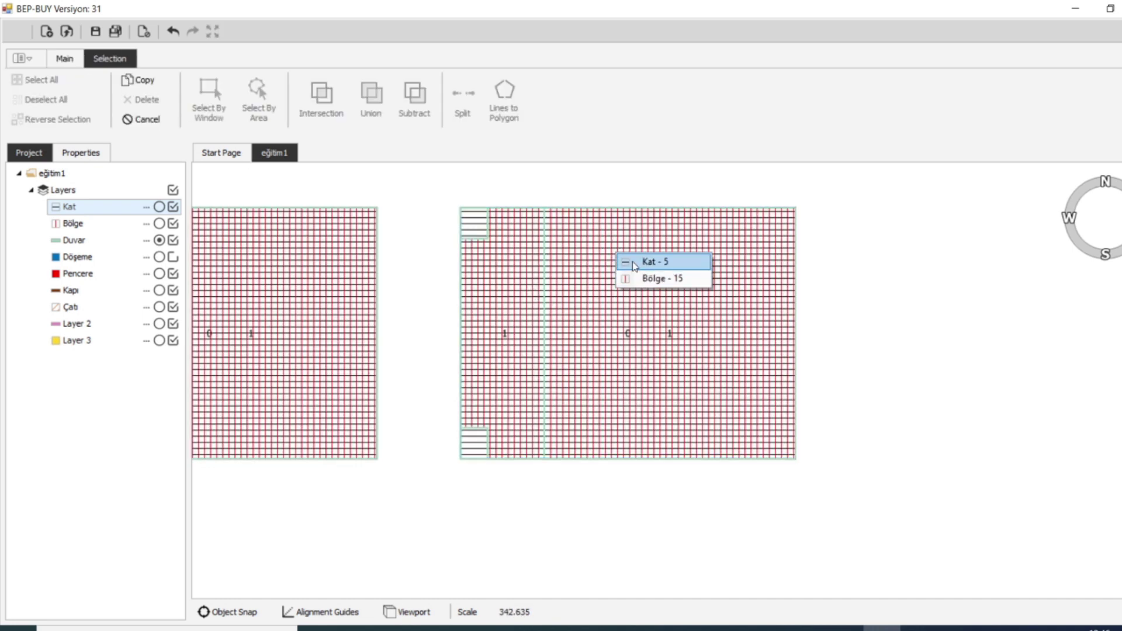
click(631, 258)
drag(460, 207, 544, 208)
key(Escape)
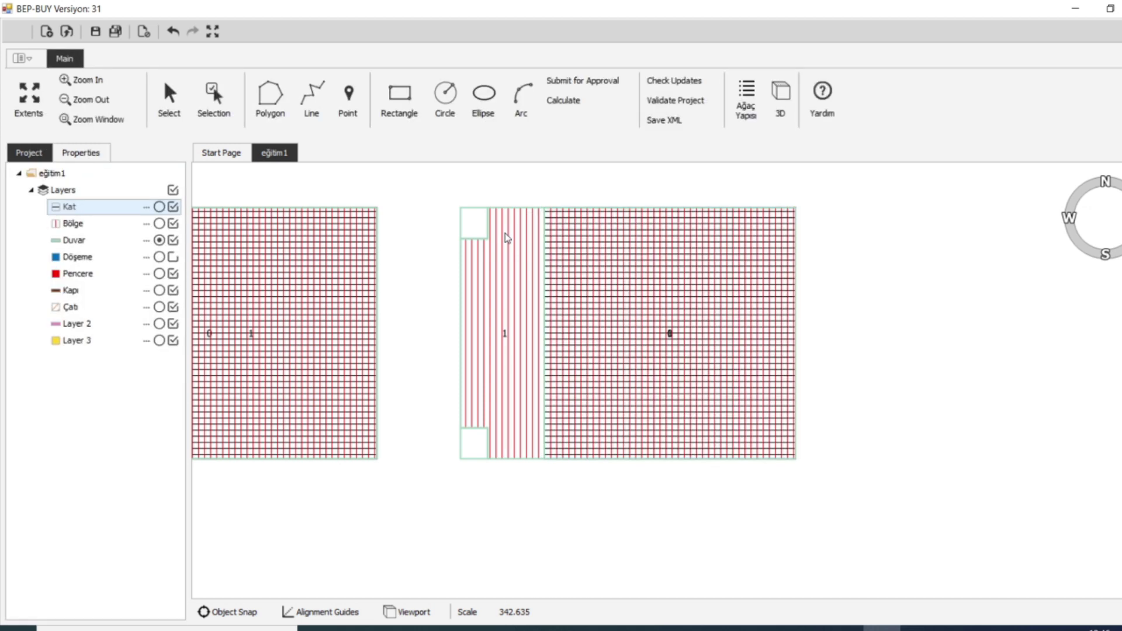
Draw a 10 m by 30 m rectangle over the copied plan's full west strip and change its layer
click(399, 97)
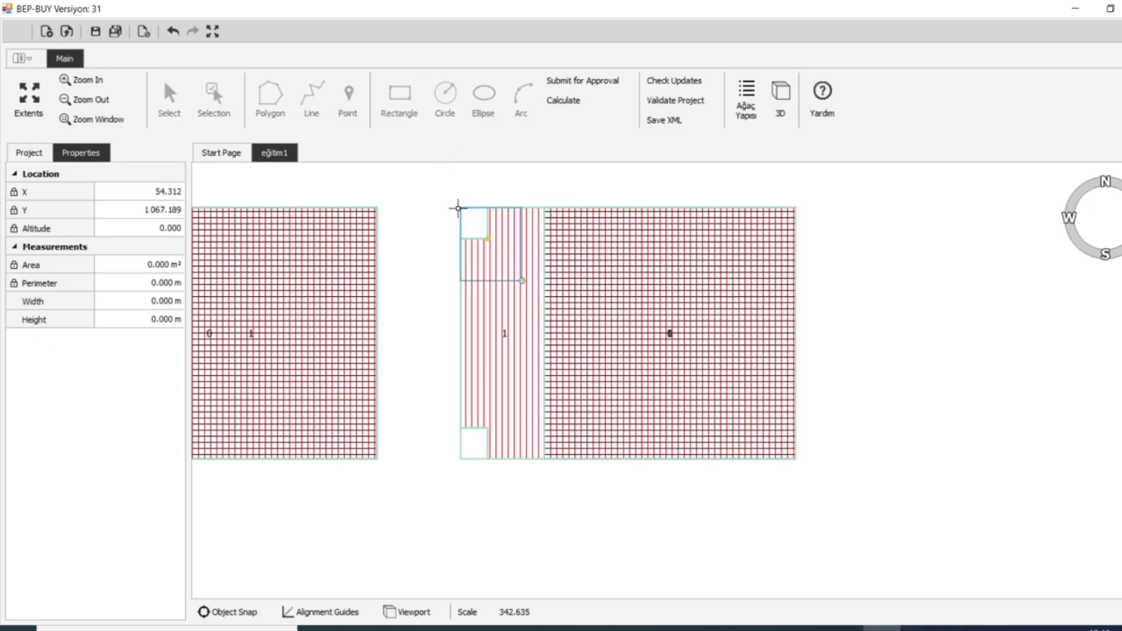
click(544, 458)
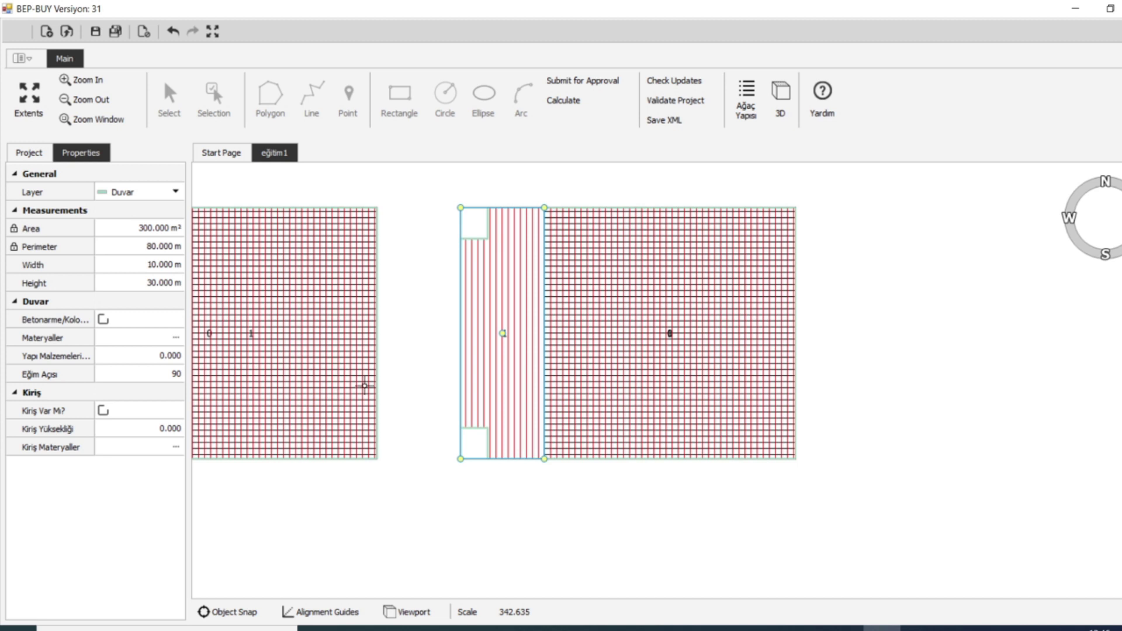
click(152, 200)
click(119, 213)
key(Escape)
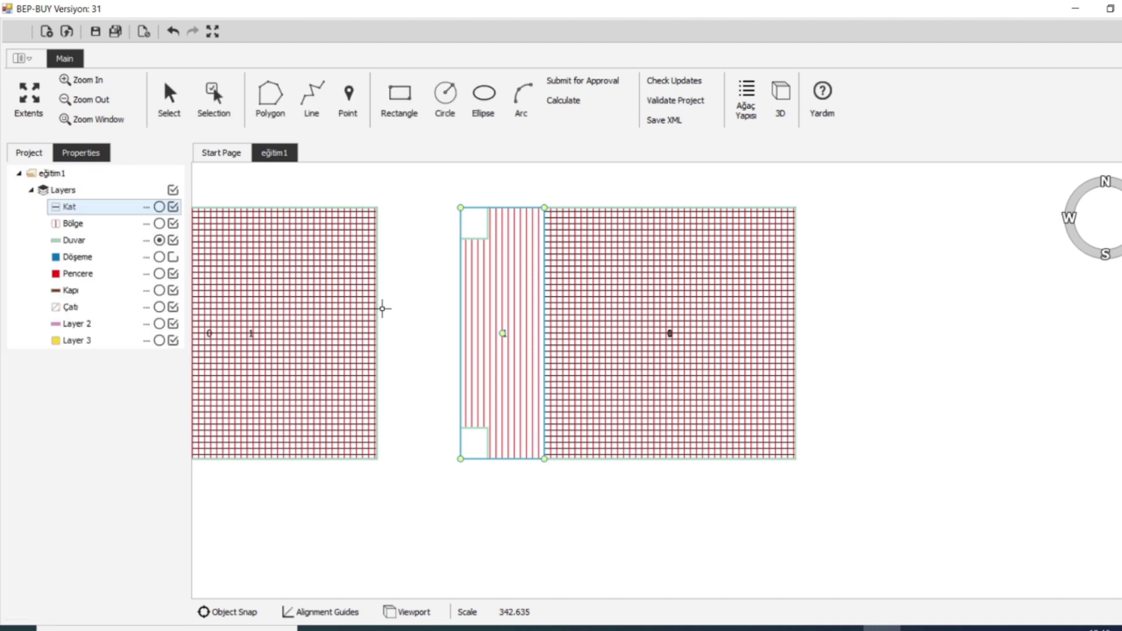
Set the west strip Kat's name and floor number to 1 and its height to 0.5, and try opening the 3D view
click(169, 100)
click(506, 276)
click(544, 296)
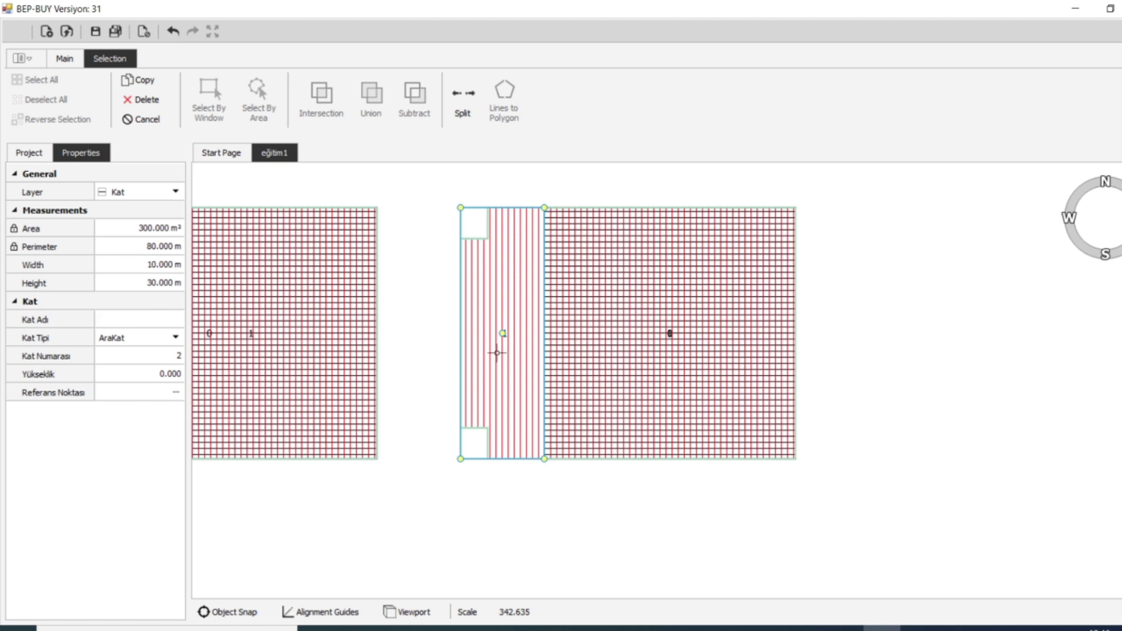
click(590, 318)
click(593, 330)
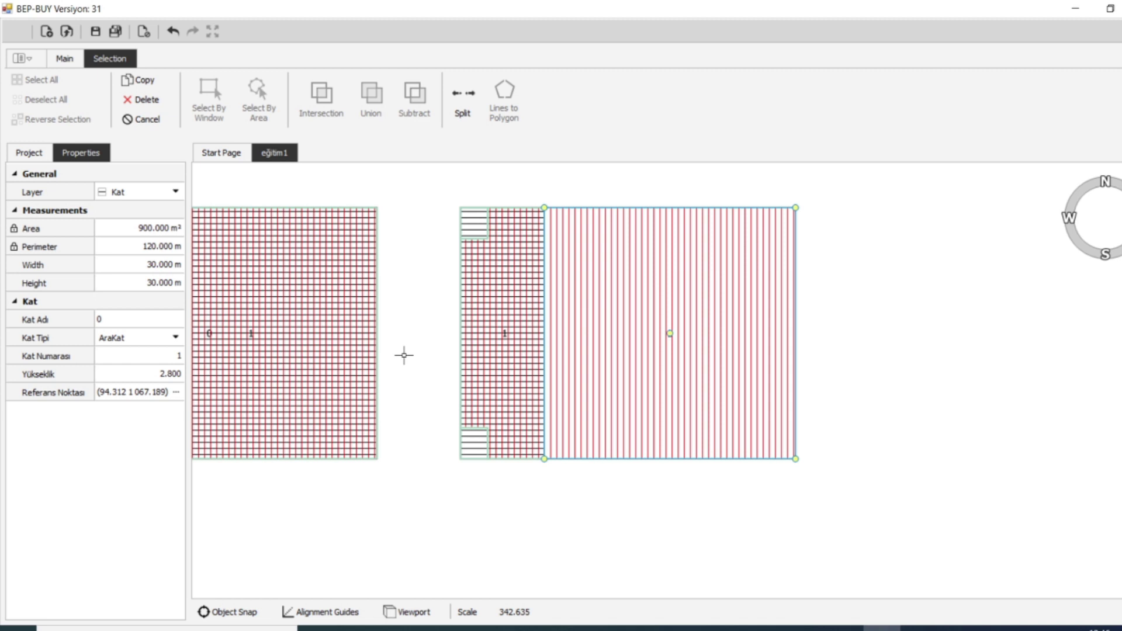
click(465, 323)
click(491, 323)
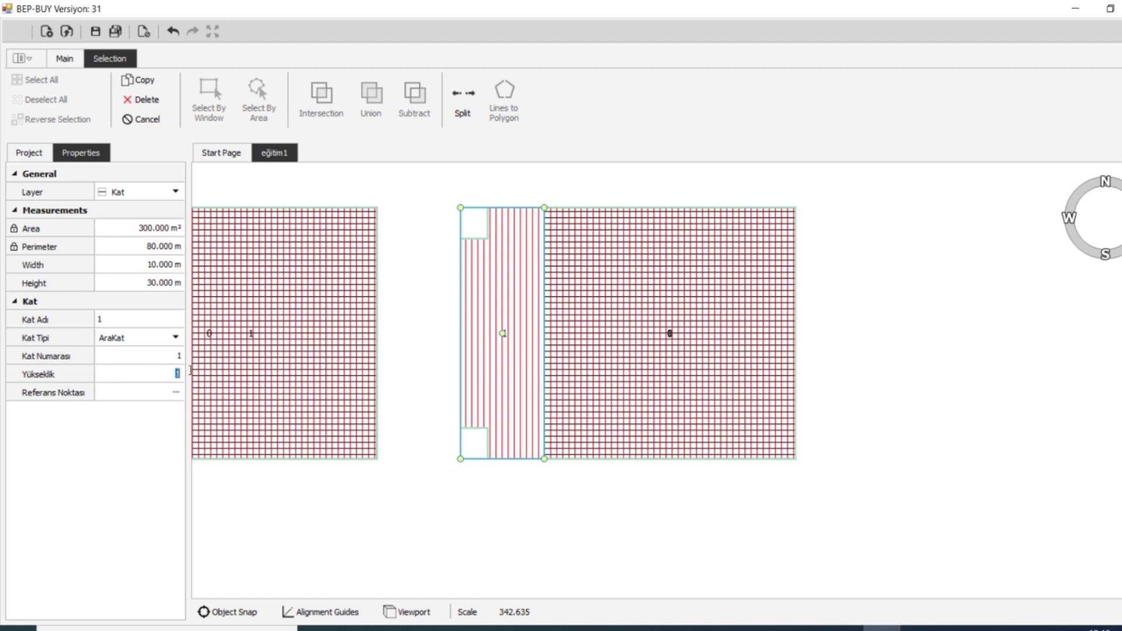
key(Escape)
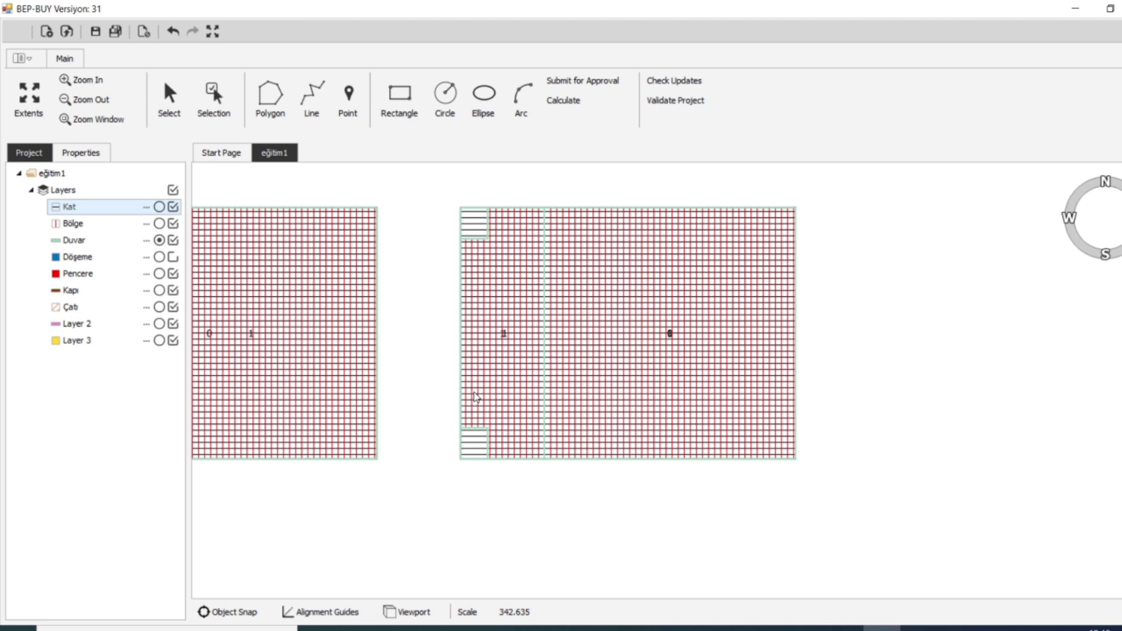
click(770, 115)
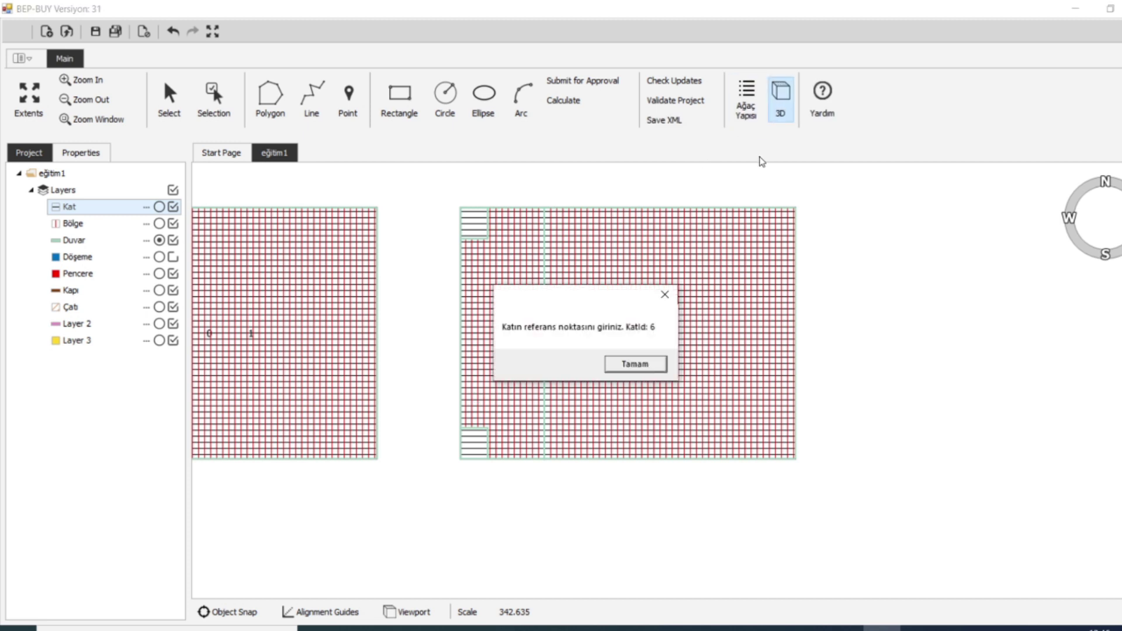
click(636, 362)
Check the Kat properties of the main block and the original plan, and set the west strip's Kat type to Bodrum
click(169, 97)
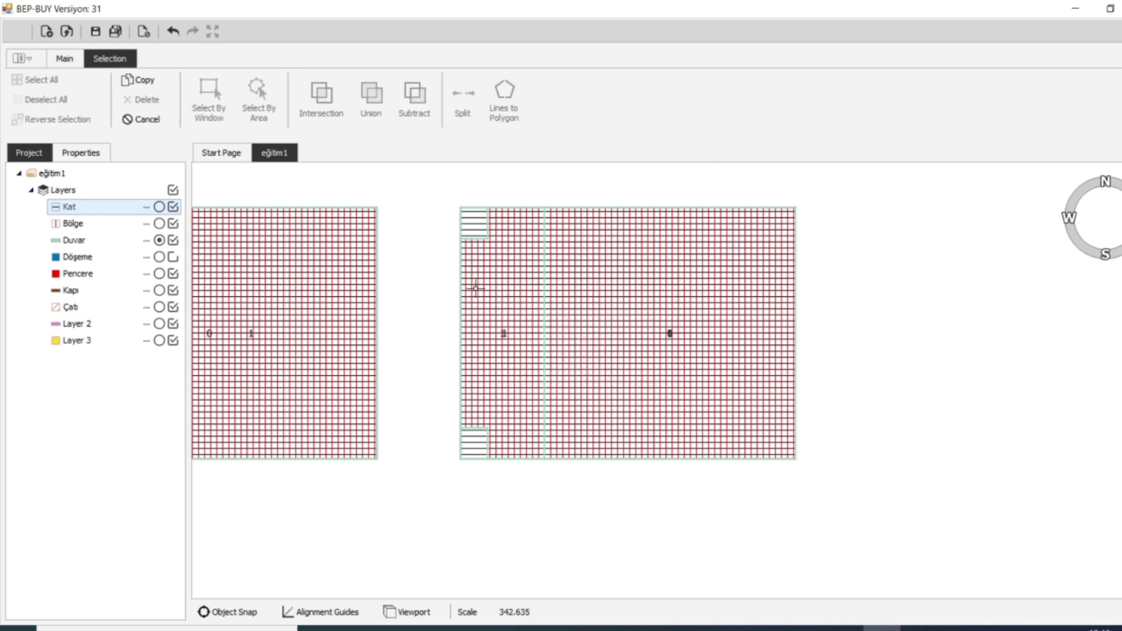
click(499, 299)
click(720, 329)
click(748, 336)
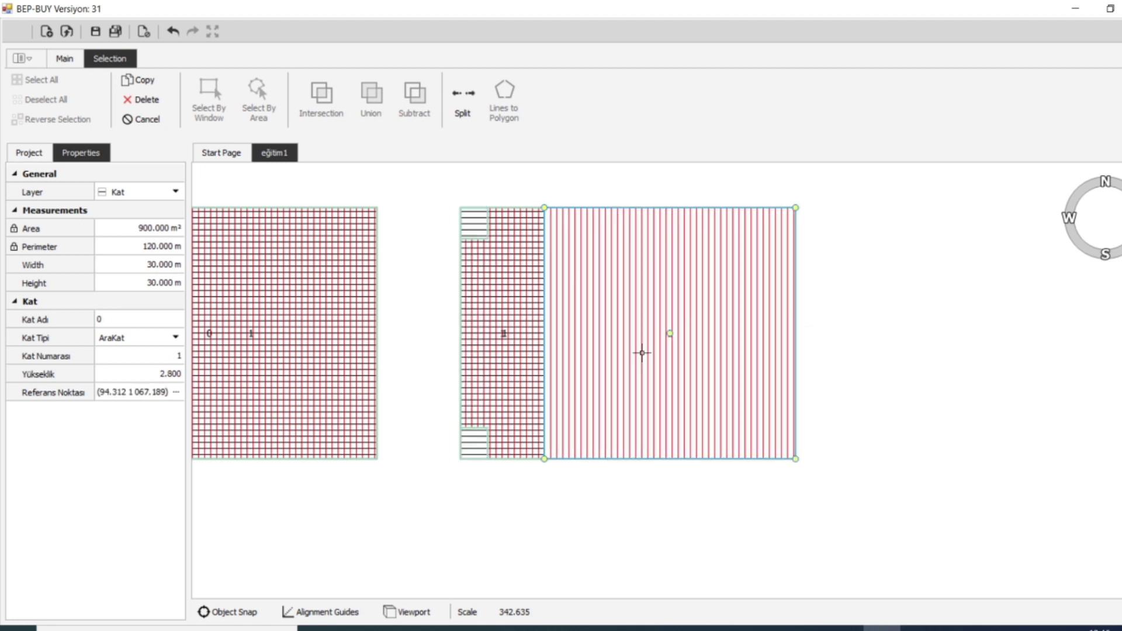
scroll(418, 350, down, 2)
click(374, 330)
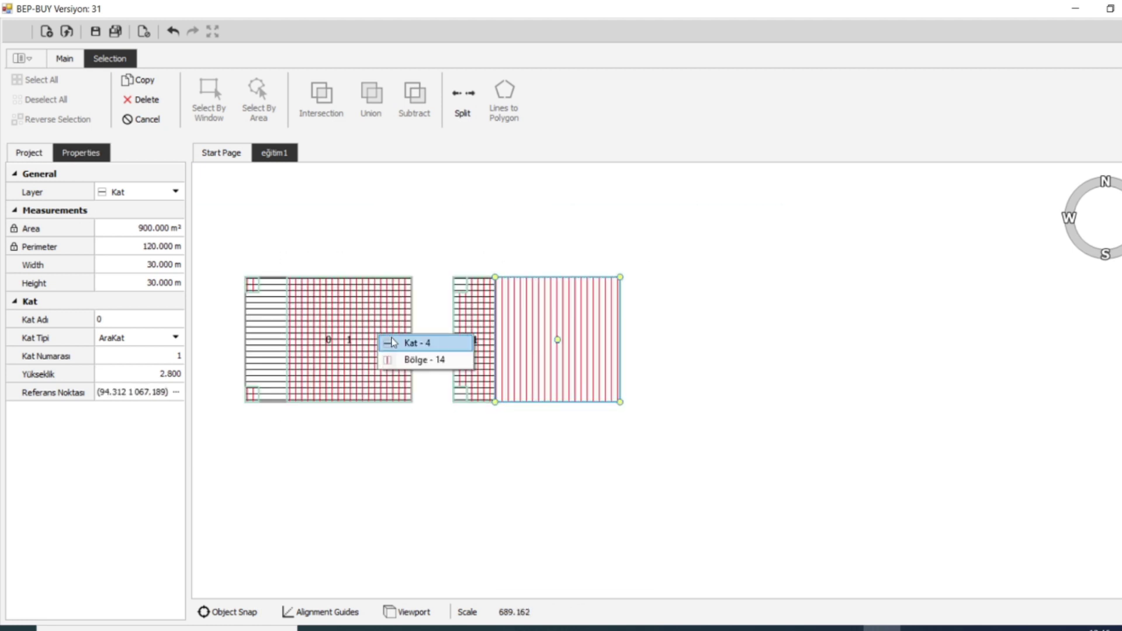
click(409, 342)
drag(340, 347, 426, 348)
click(572, 327)
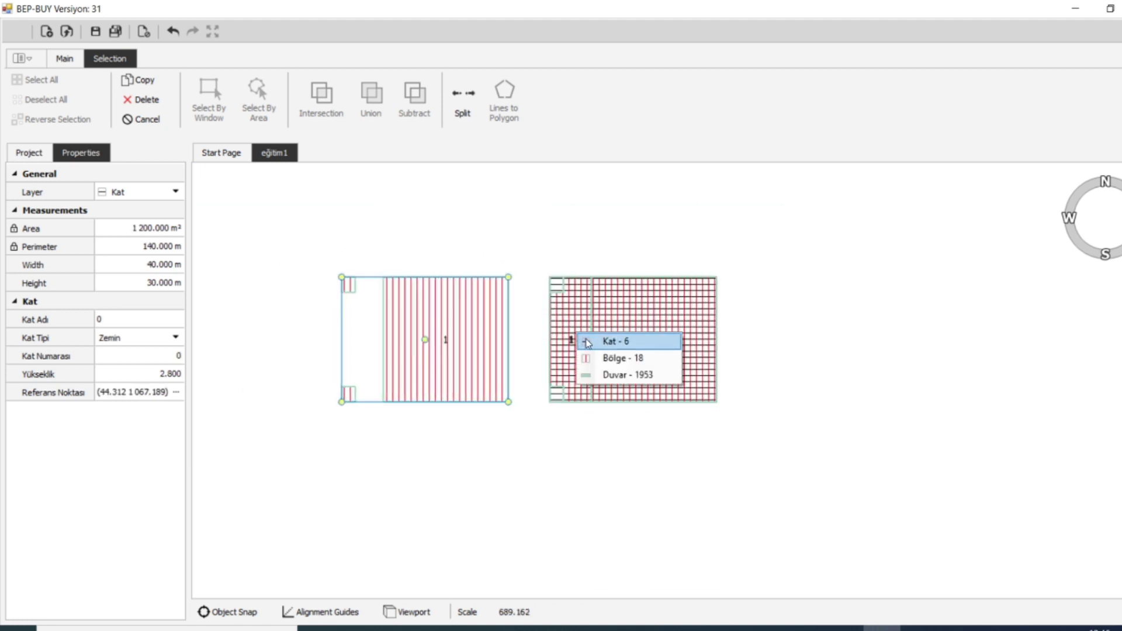
click(584, 340)
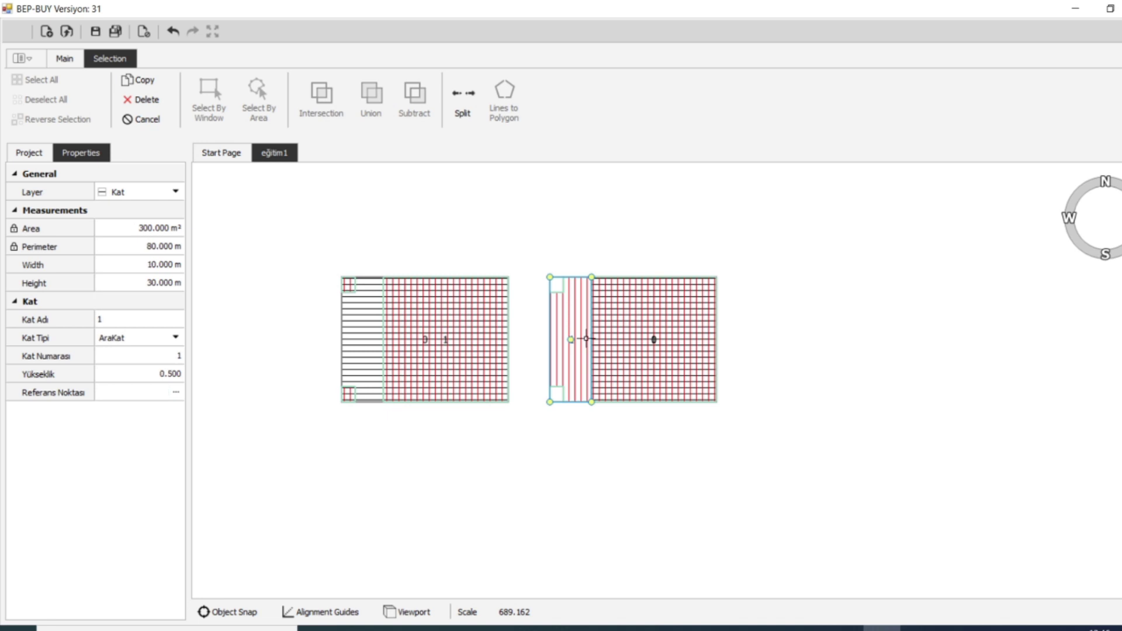
click(139, 339)
click(111, 377)
key(Escape)
Set the west strip Kat's reference point at the northeast corner of the copied plan's main block
click(781, 96)
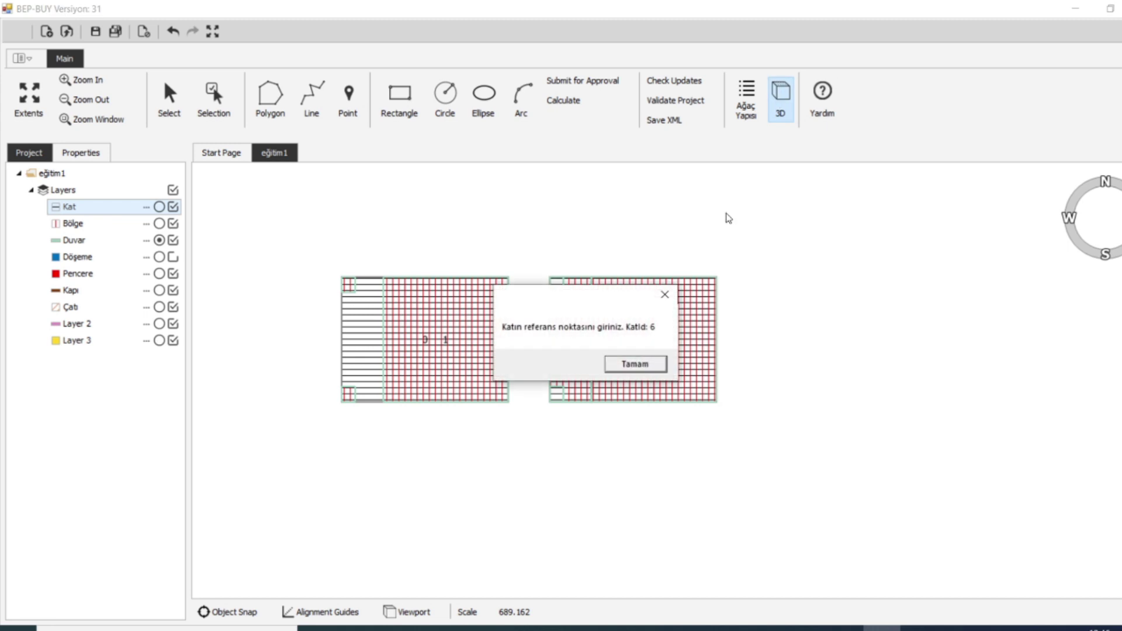
click(634, 365)
click(168, 99)
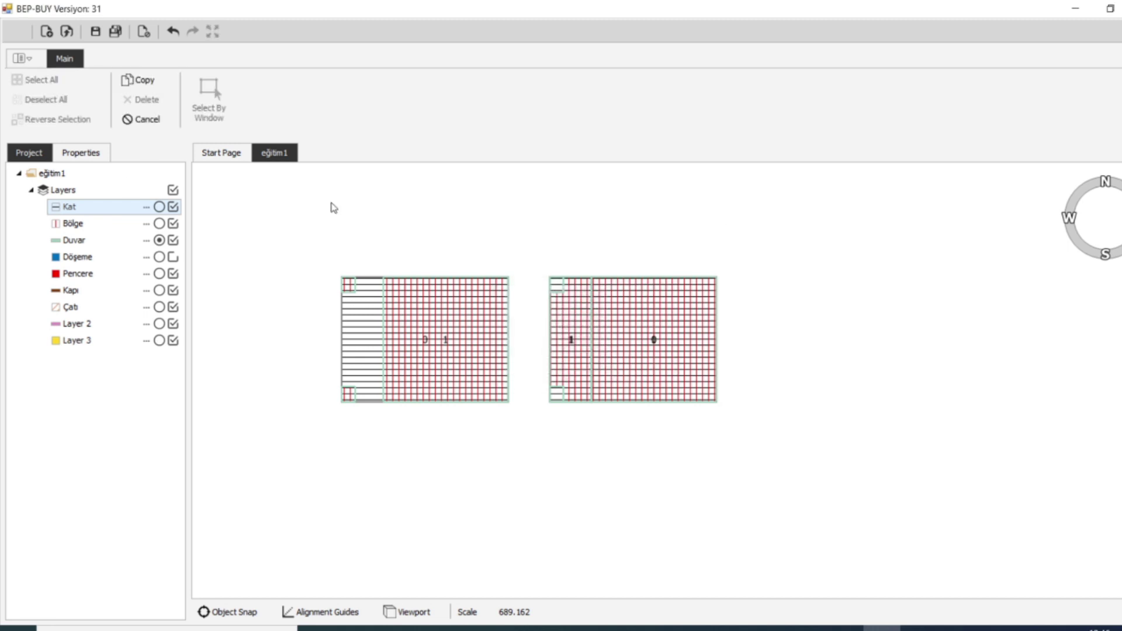
scroll(570, 316, up, 2)
click(570, 315)
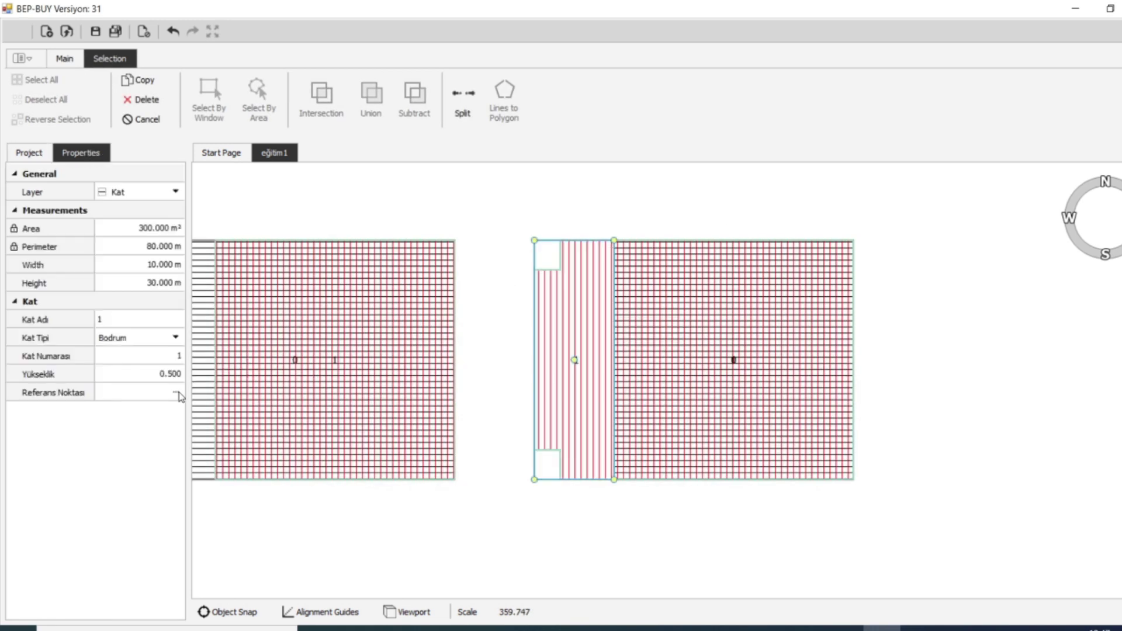
click(181, 395)
click(853, 240)
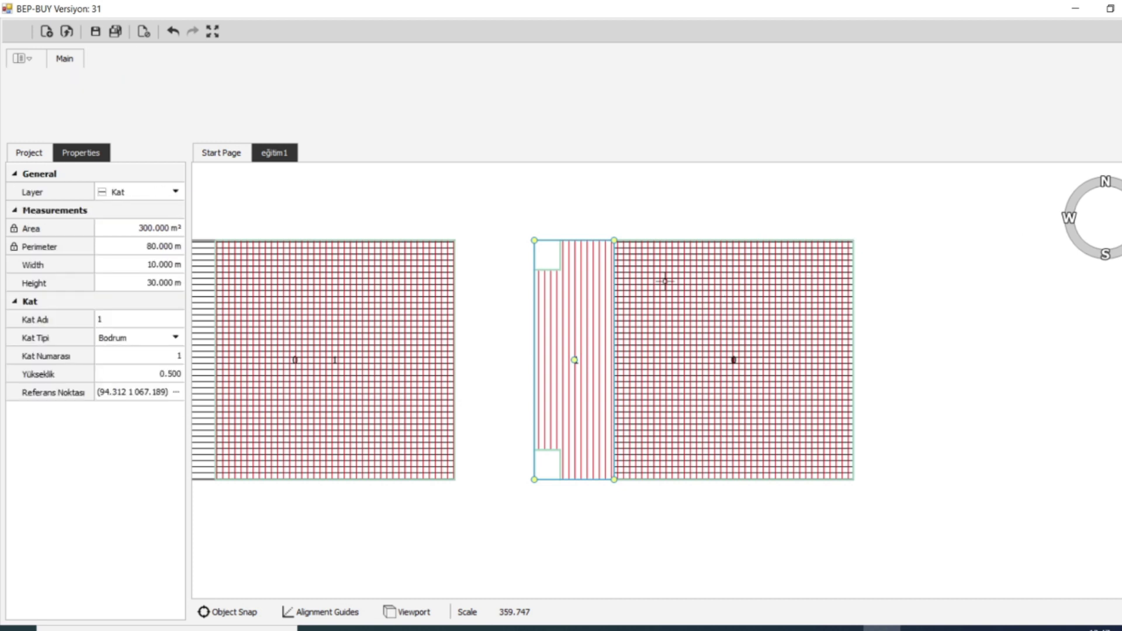
Open the 3D model view, orbit to examine the west extension's wall heights, and close it
click(161, 97)
click(573, 328)
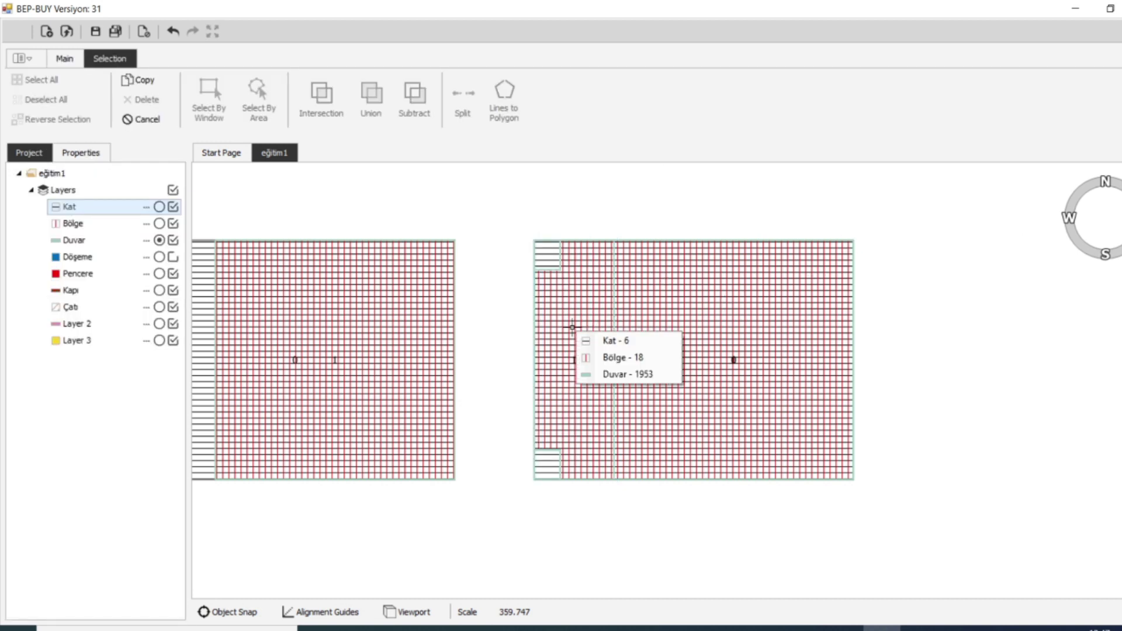
key(Escape)
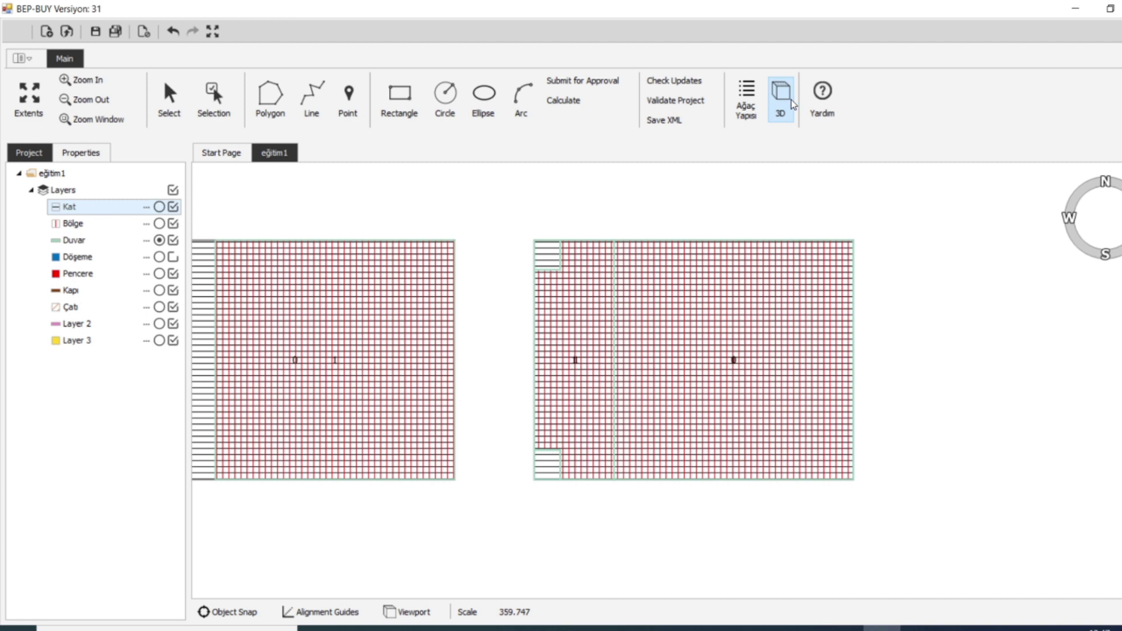
click(792, 102)
drag(571, 375, 485, 292)
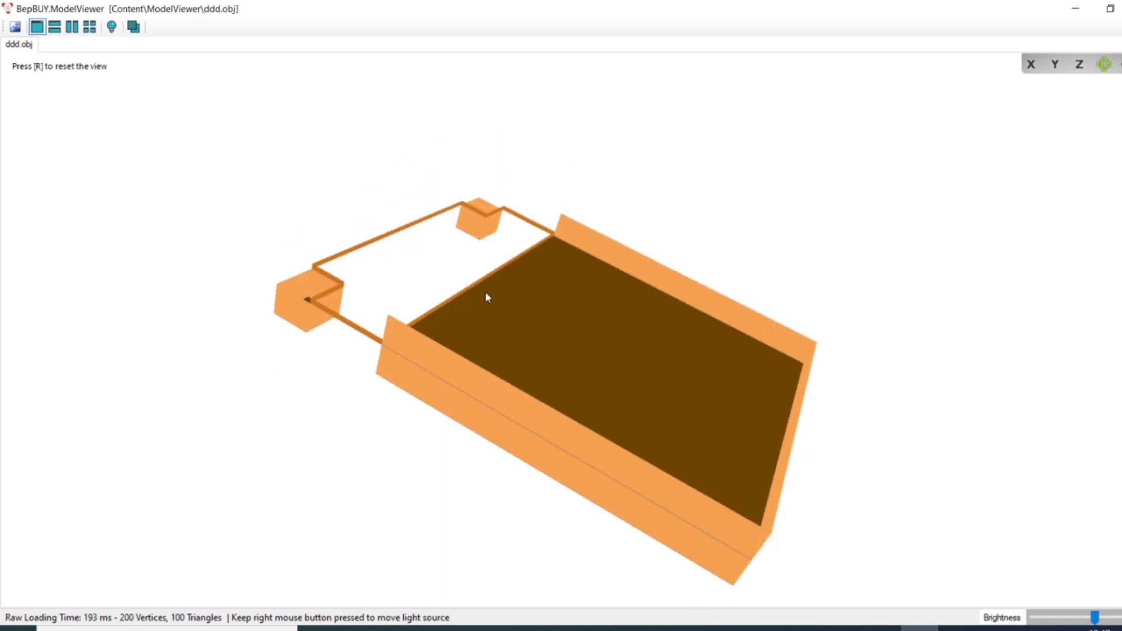
key(alt+F4)
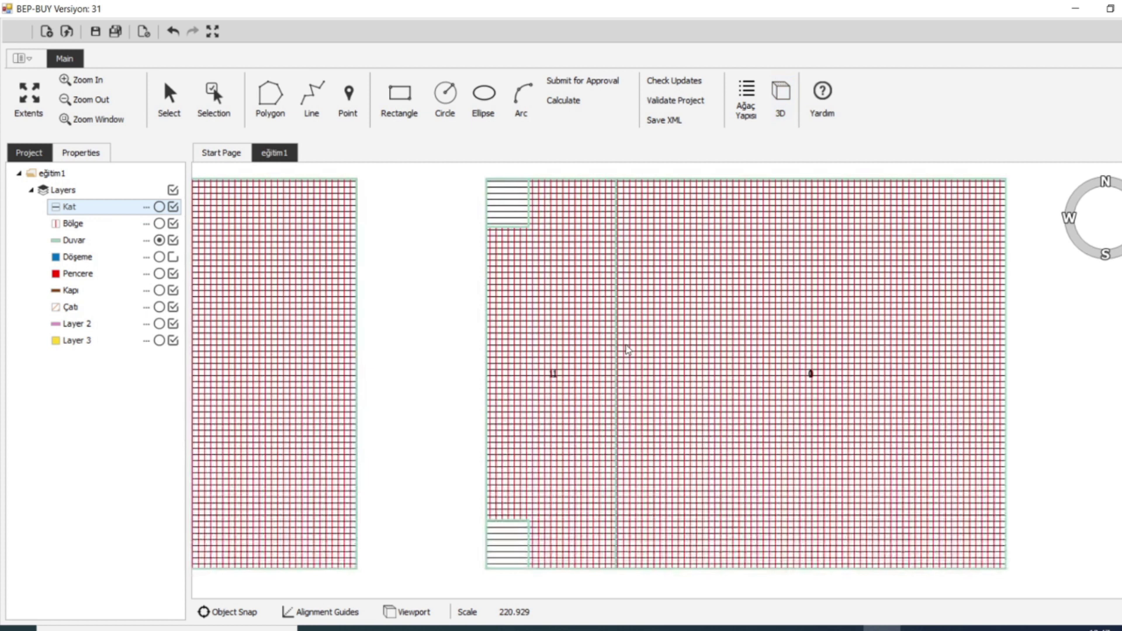
Split the notched Duvar outline of the copied plan's west strip into separate wall segments
click(169, 93)
click(616, 205)
click(625, 270)
scroll(531, 230, down, 1)
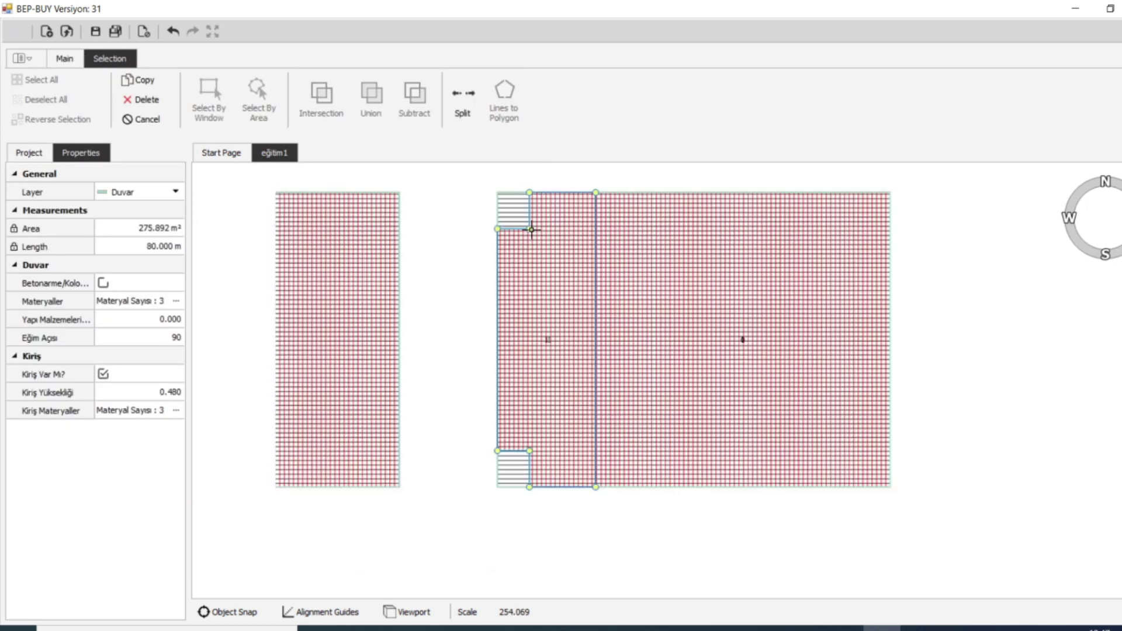
click(461, 99)
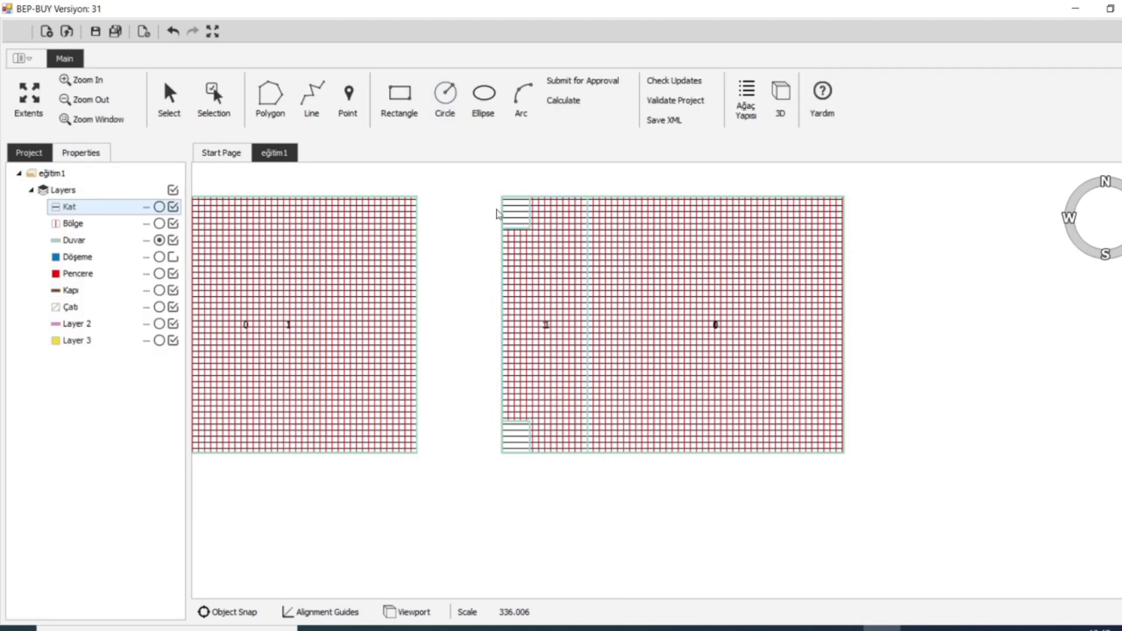
Delete the square Duvar outline around the northwest notch of the copied plan
scroll(587, 264, down, 1)
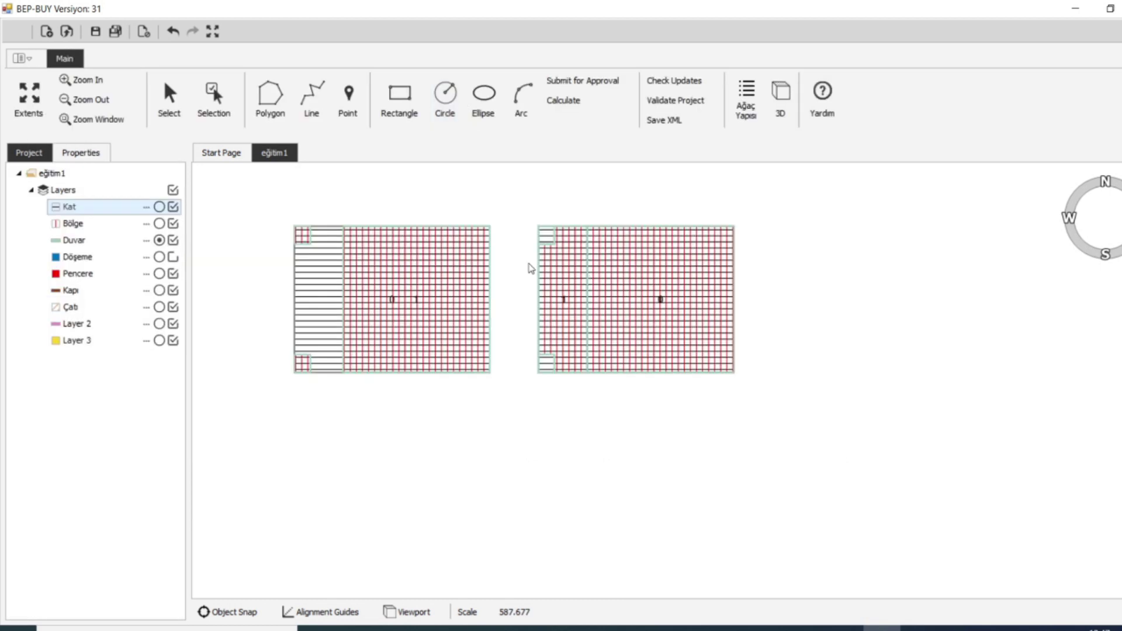
click(213, 96)
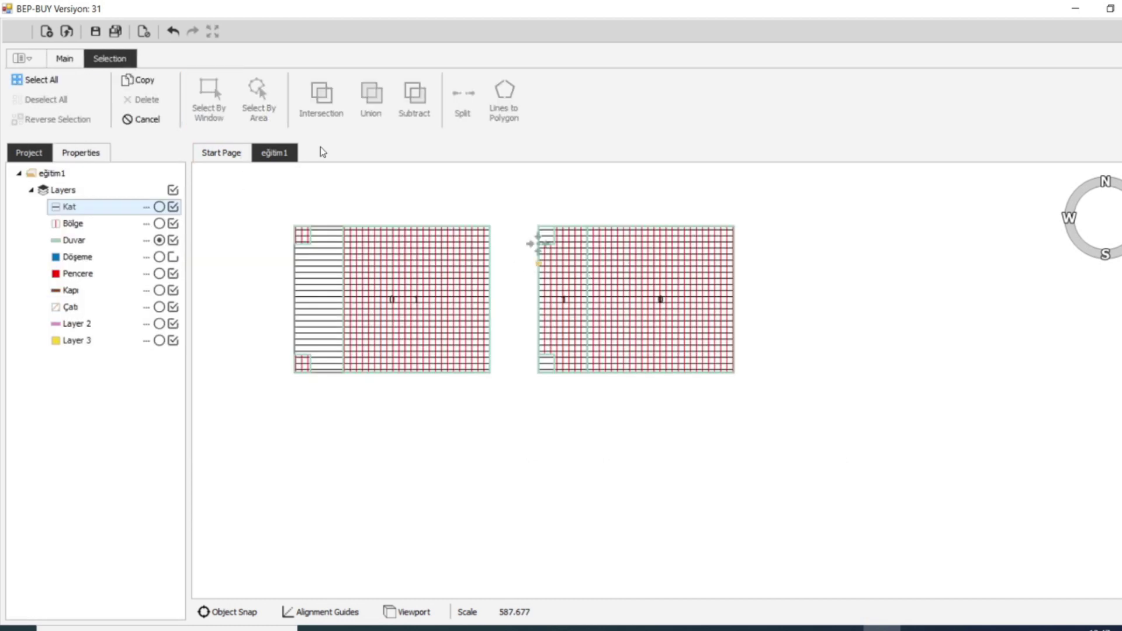
scroll(544, 214, up, 2)
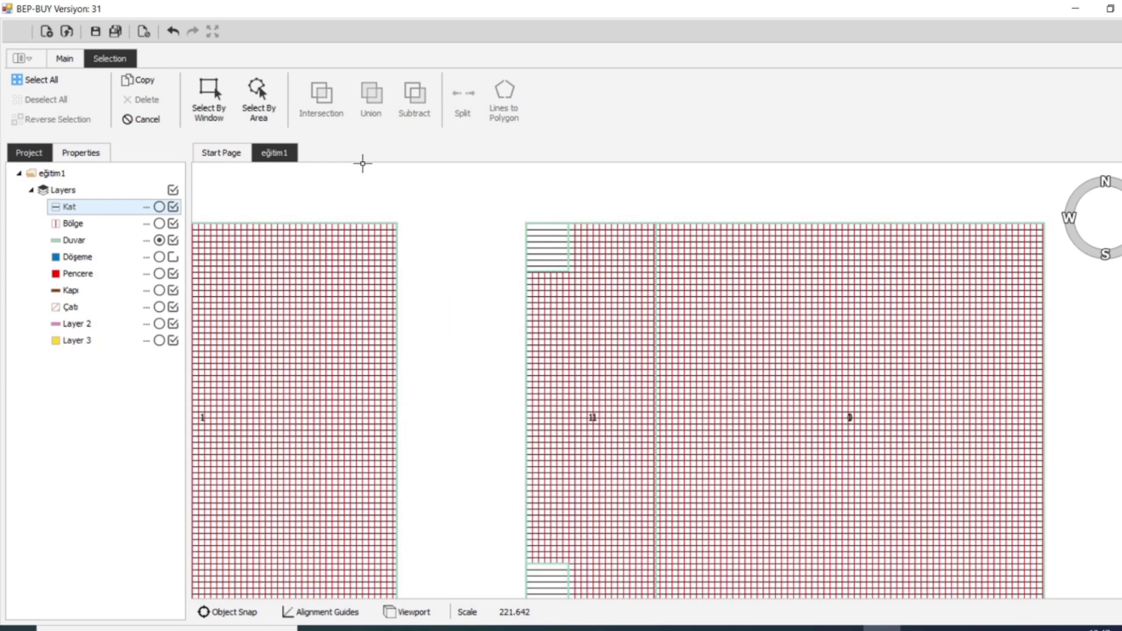
click(141, 119)
click(168, 104)
click(528, 238)
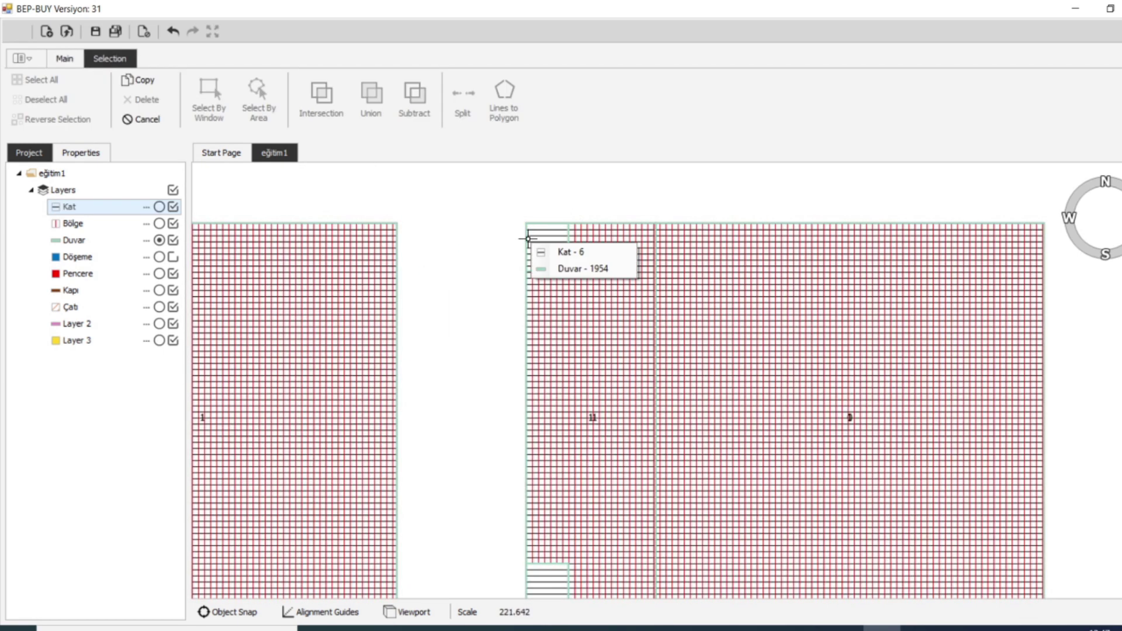
click(543, 268)
key(Escape)
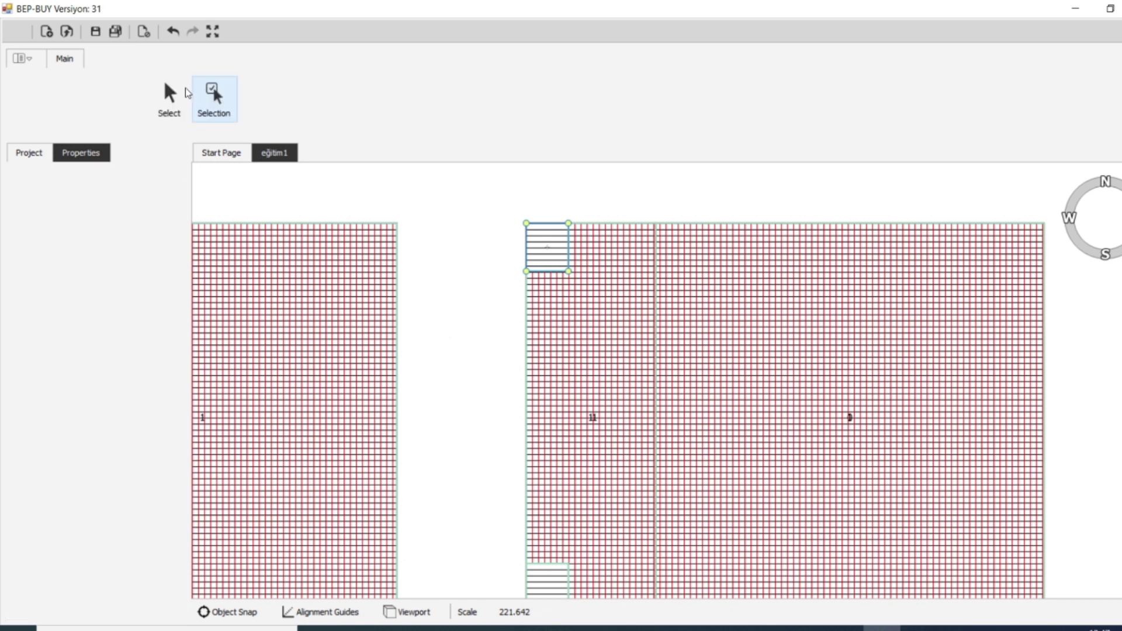
Delete the square Duvar outline around the southwest notch of the copied plan
click(210, 97)
scroll(463, 325, down, 3)
click(501, 483)
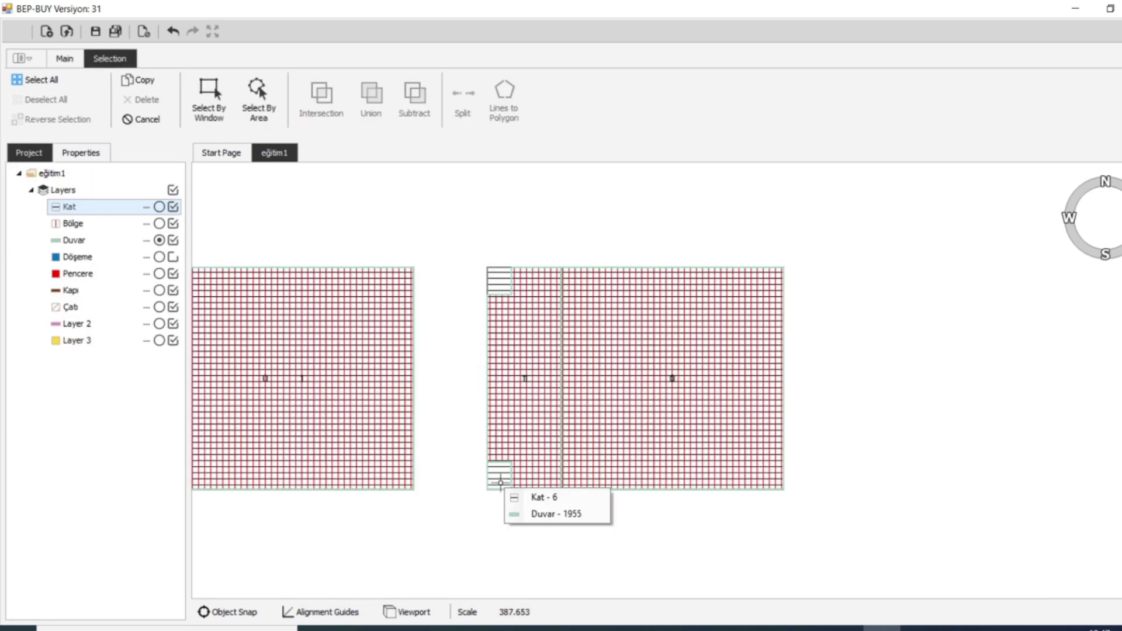
click(514, 514)
click(130, 100)
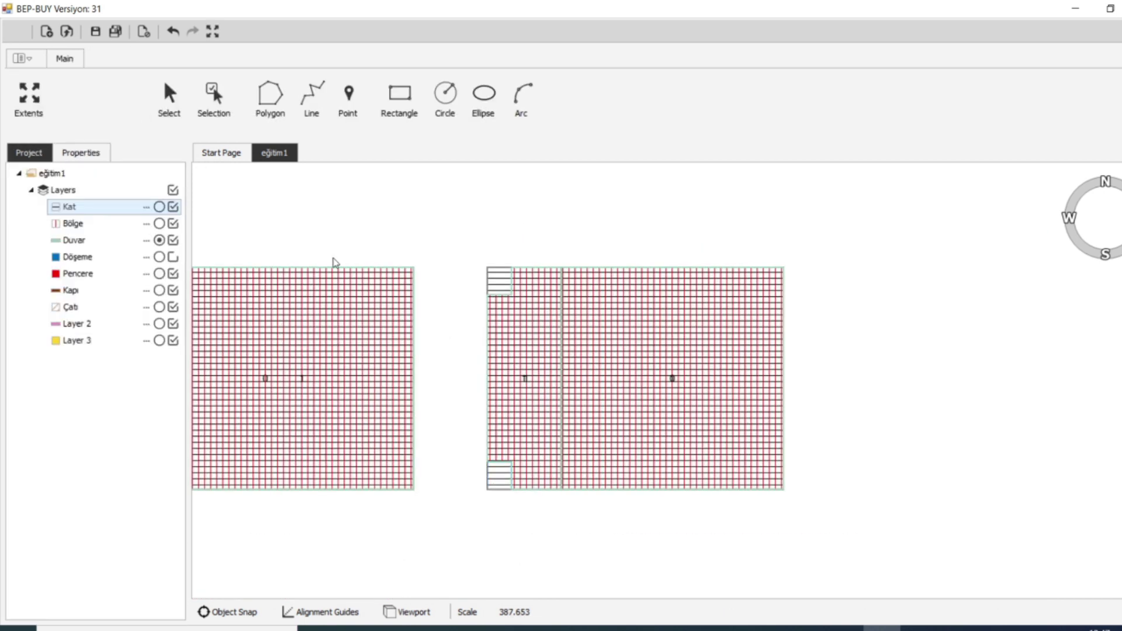
scroll(553, 493, up, 3)
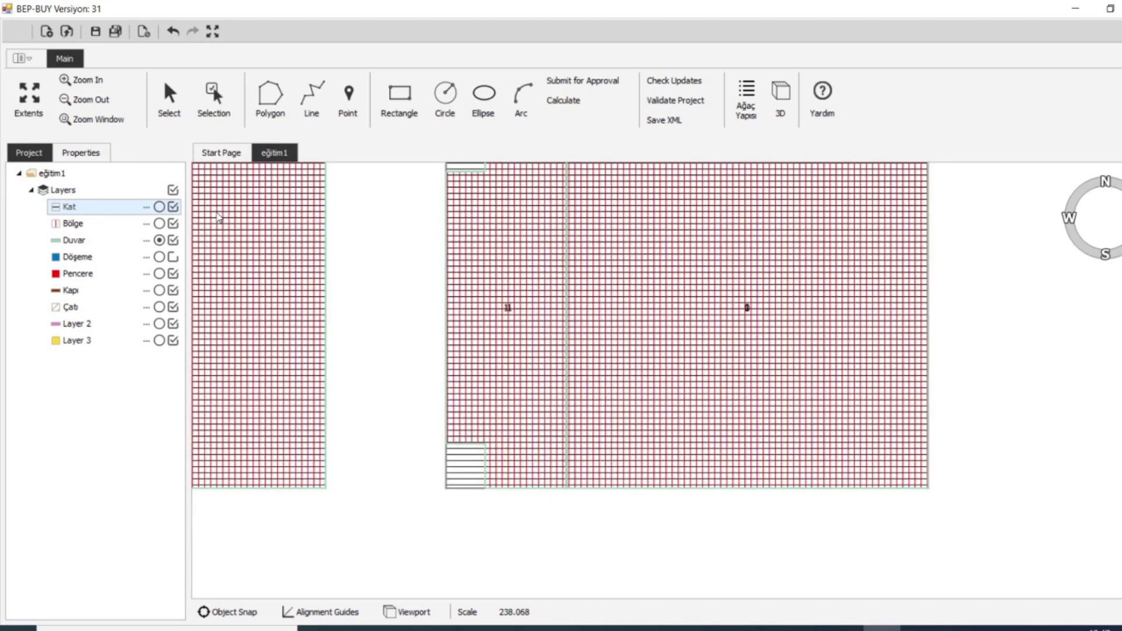
click(170, 97)
scroll(591, 426, down, 4)
key(Escape)
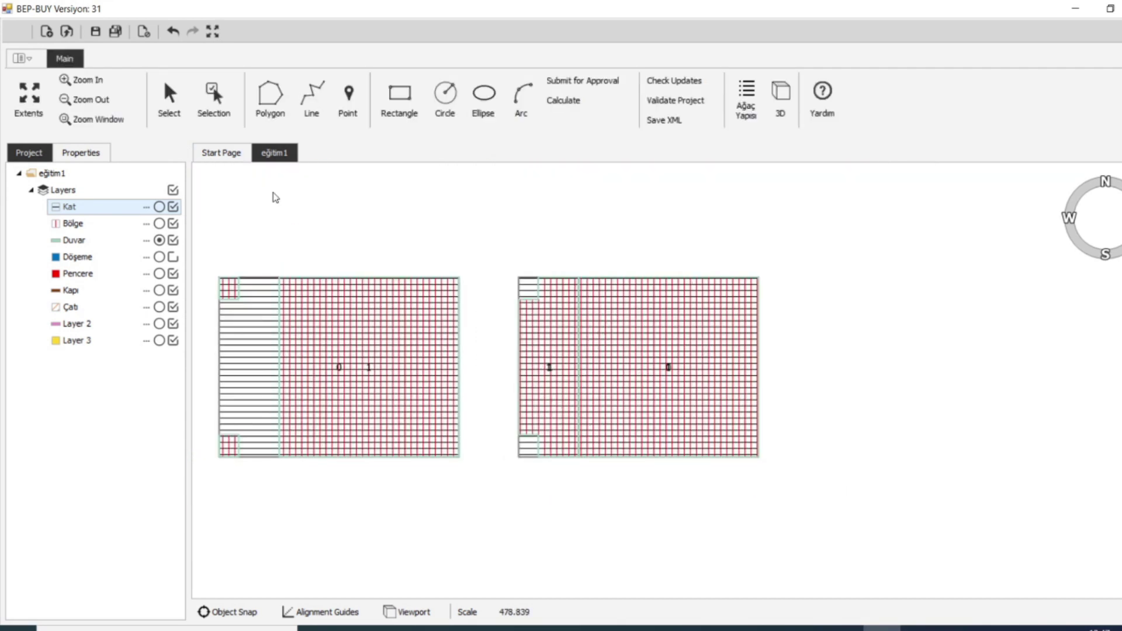
click(169, 97)
click(651, 333)
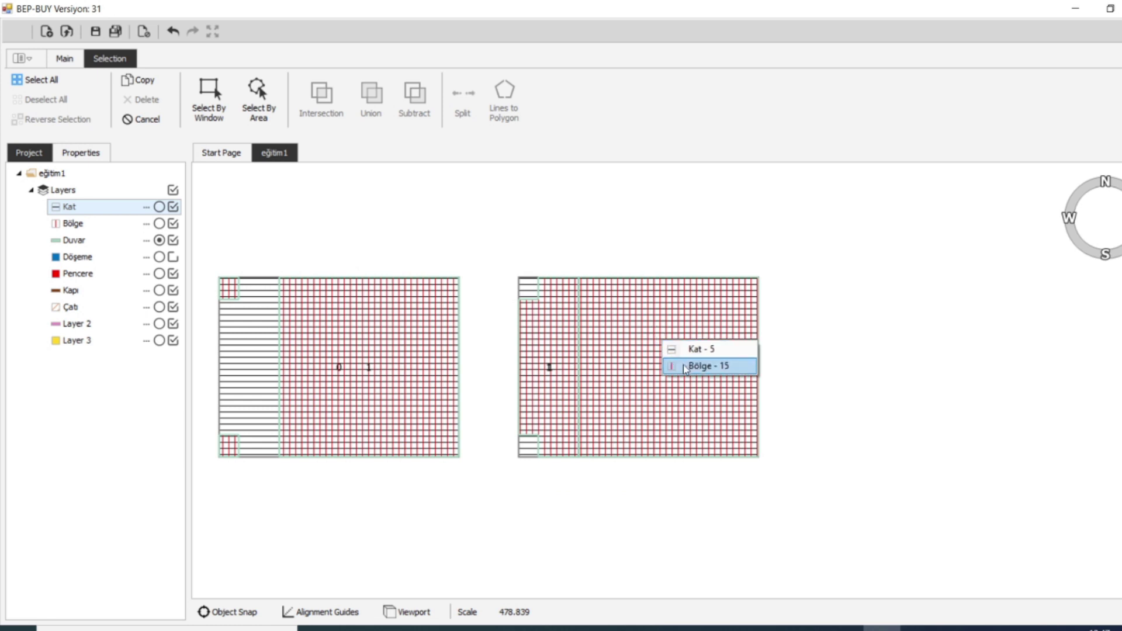
click(696, 366)
click(540, 338)
click(578, 370)
click(386, 340)
click(425, 375)
click(135, 80)
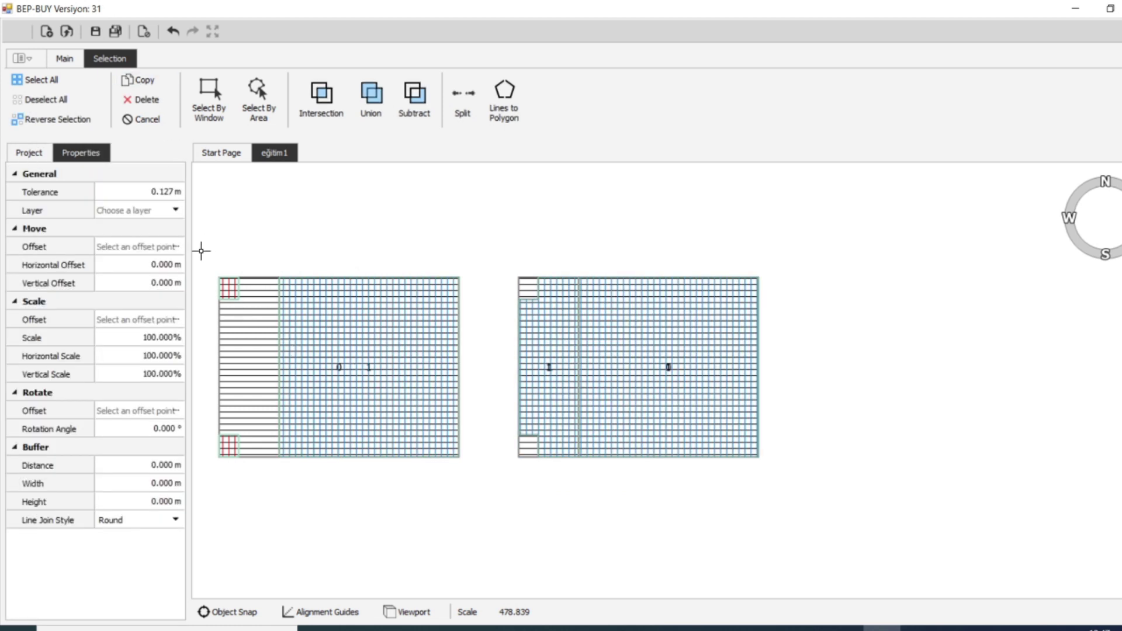
click(251, 276)
Show the Döşeme layer and copy the west strip's notched Bölge zone onto the Döşeme layer
click(174, 258)
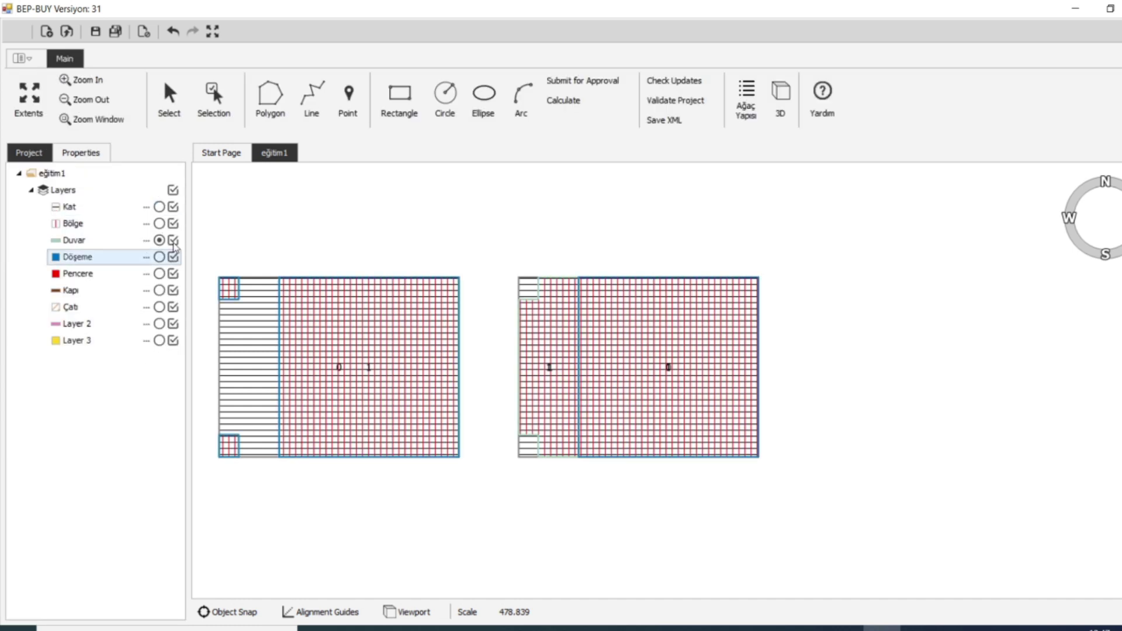
click(213, 96)
click(530, 317)
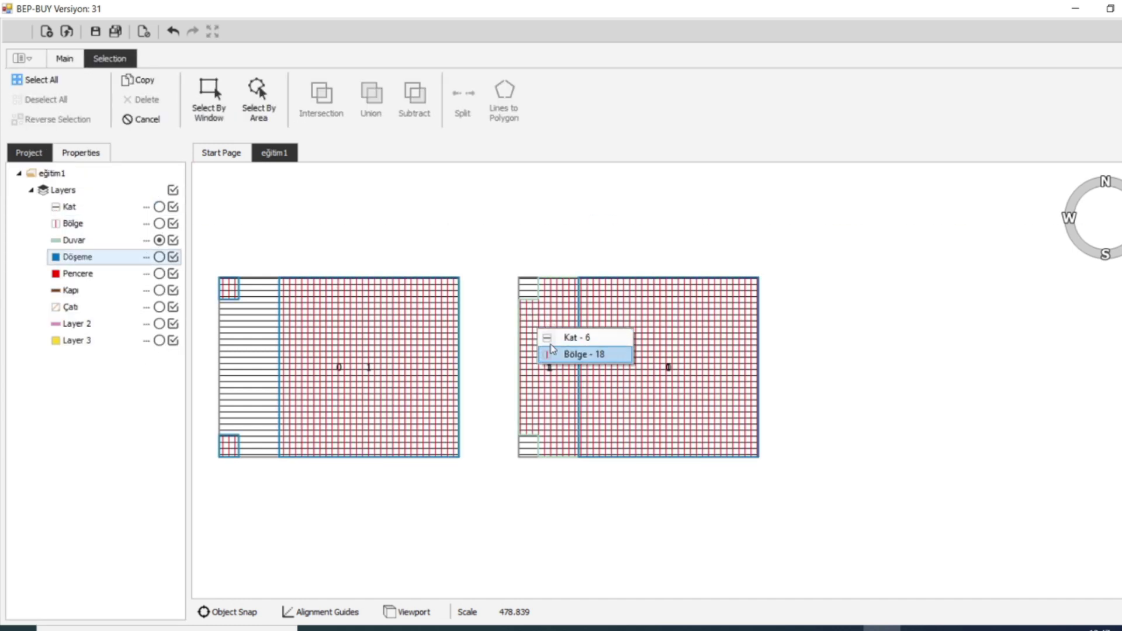
click(561, 353)
click(151, 210)
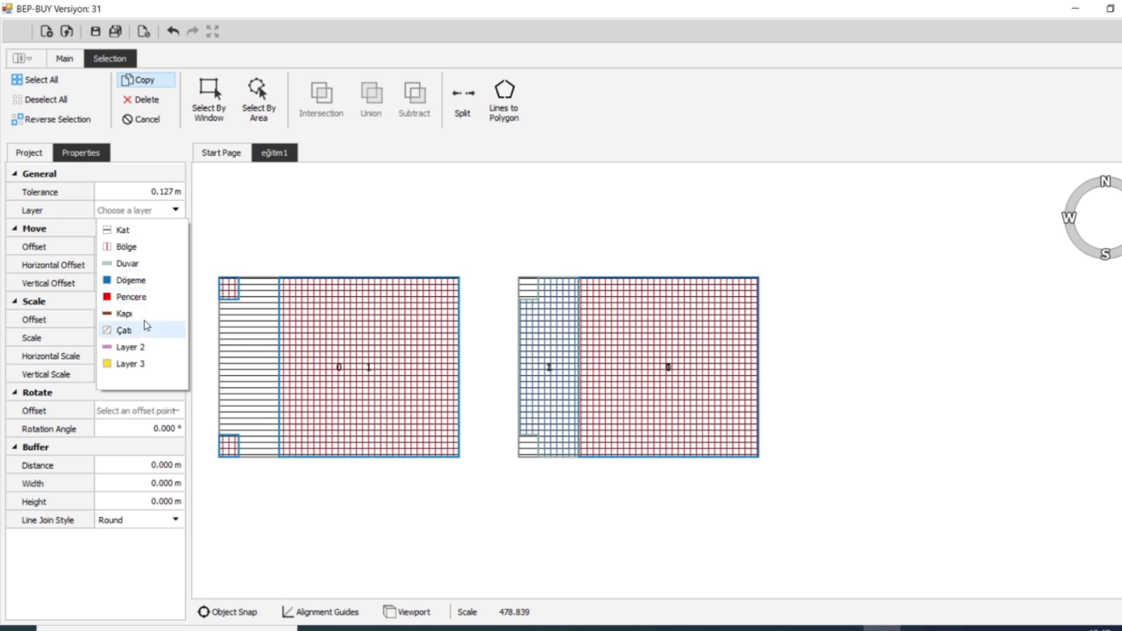
click(130, 280)
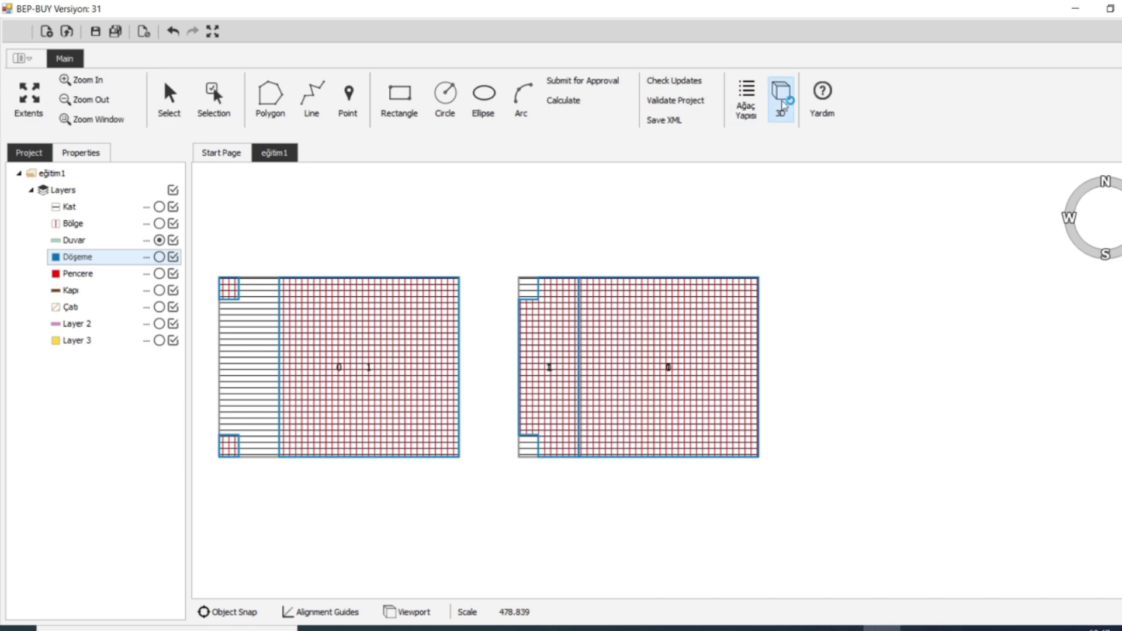
Preview the building in 3D and set the Kat Tipi of the copied plan's west strip to AraKat
click(781, 104)
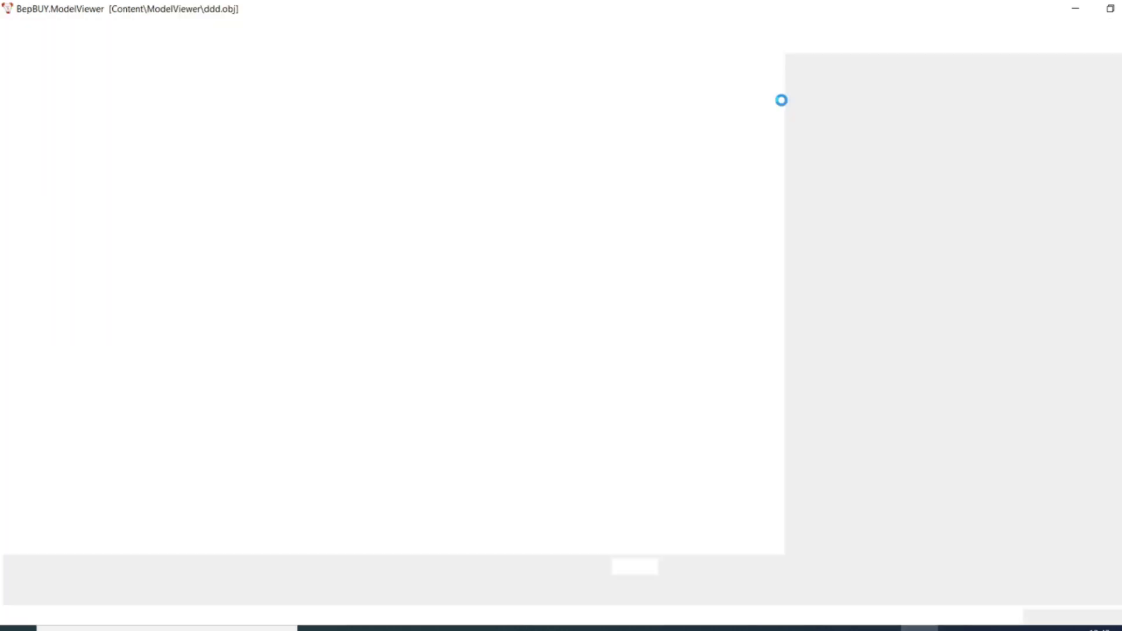
drag(481, 376, 582, 387)
key(alt+F4)
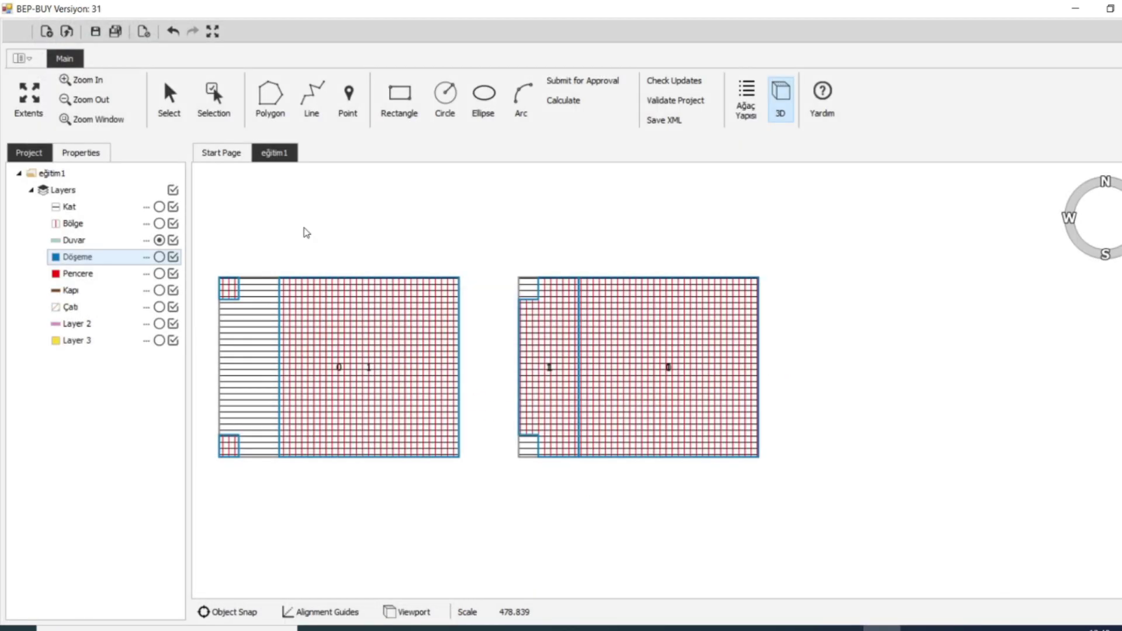
click(167, 100)
click(573, 380)
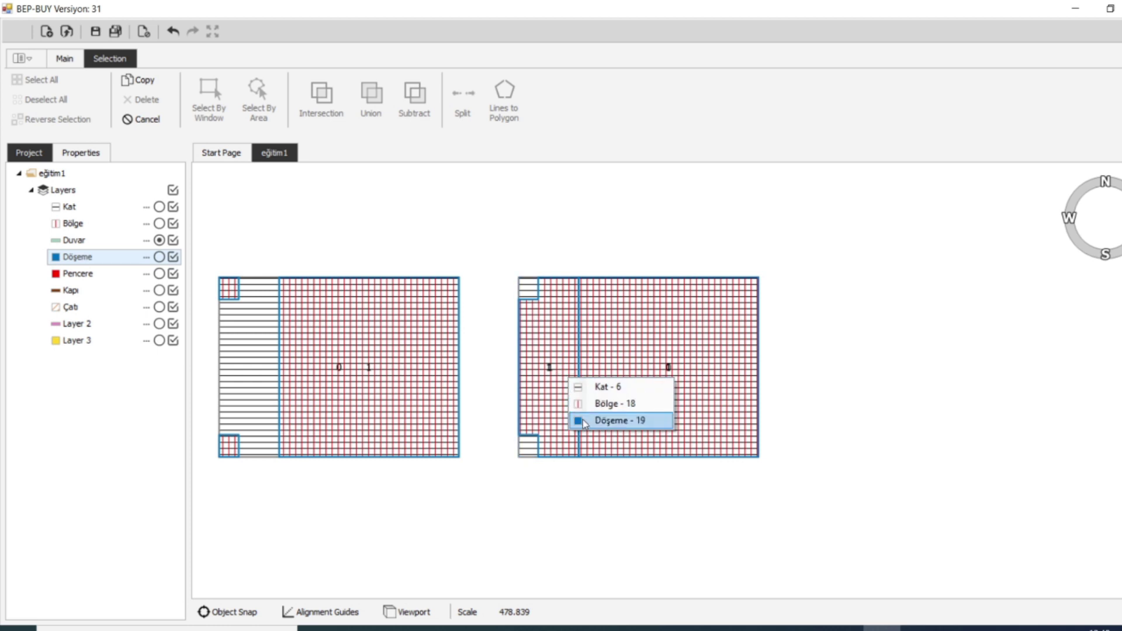
click(584, 387)
click(121, 342)
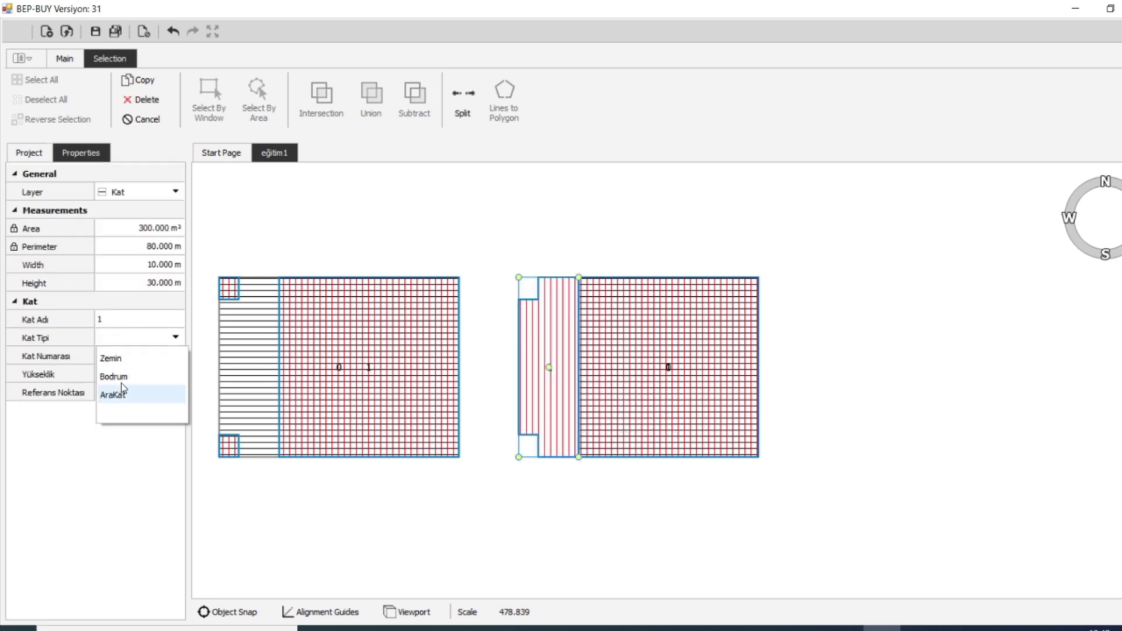
click(123, 395)
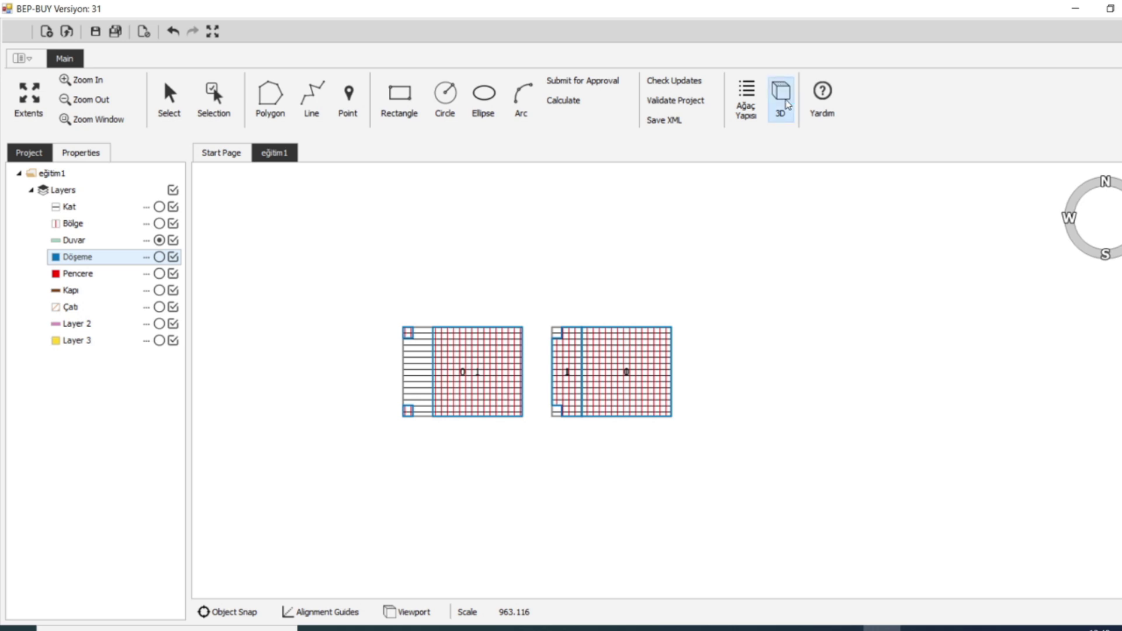
Preview the building in 3D and edit the Yükseklik of the copied plan's main Kat area
click(787, 106)
drag(550, 426, 714, 321)
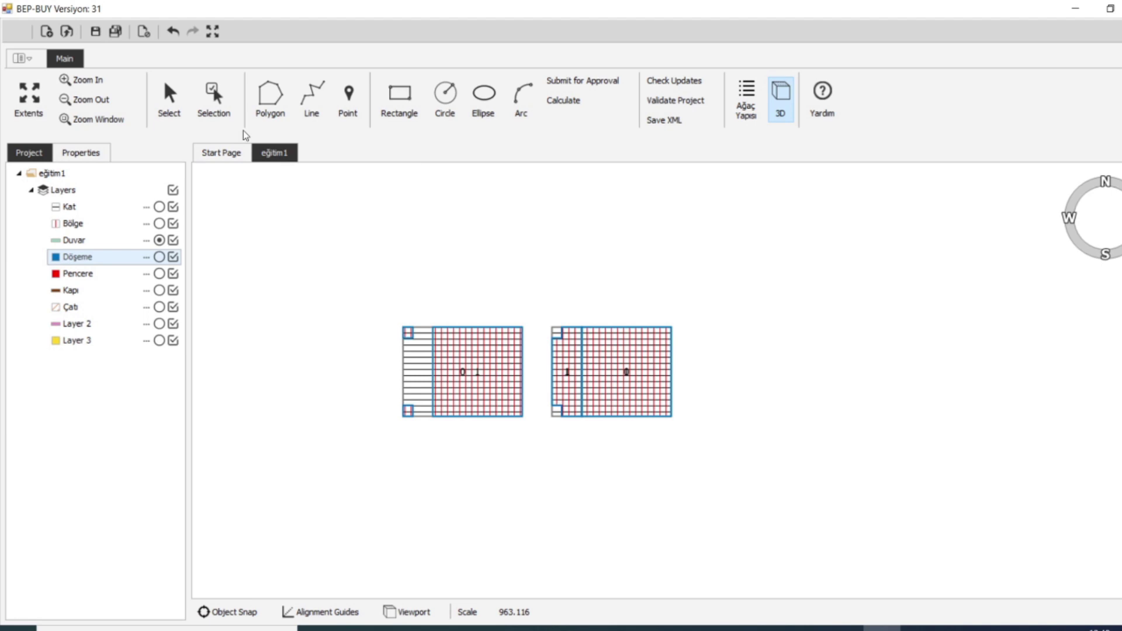
click(176, 100)
click(667, 351)
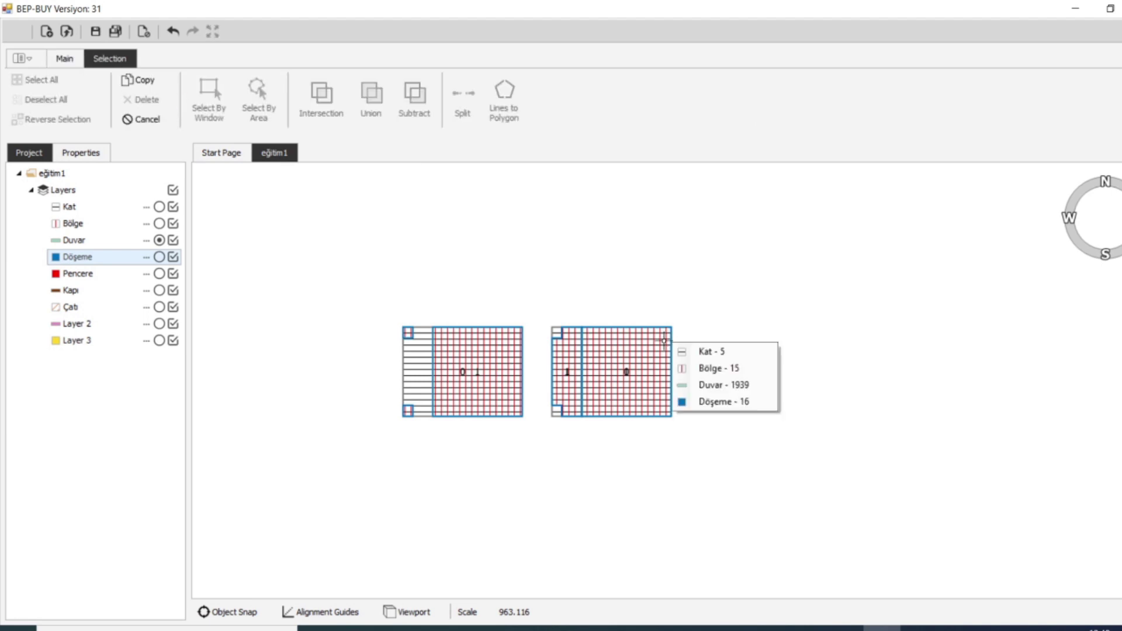
click(695, 358)
click(149, 372)
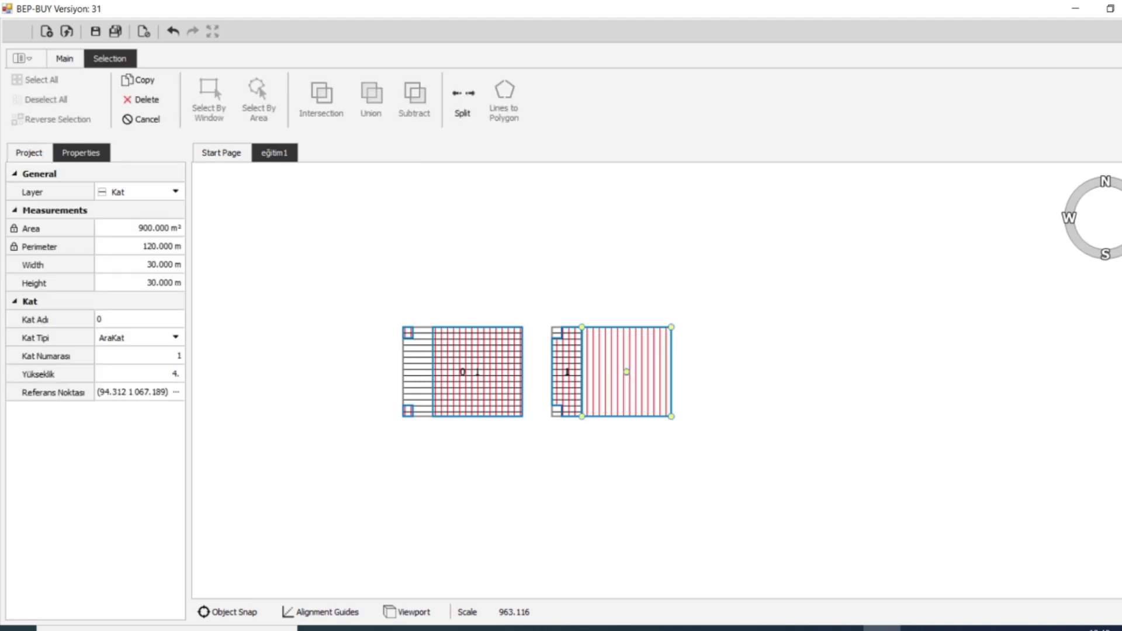
Set the Yükseklik of the ground-floor plan's full-size Kat area to 3.200
scroll(468, 392, up, 2)
click(469, 370)
click(492, 384)
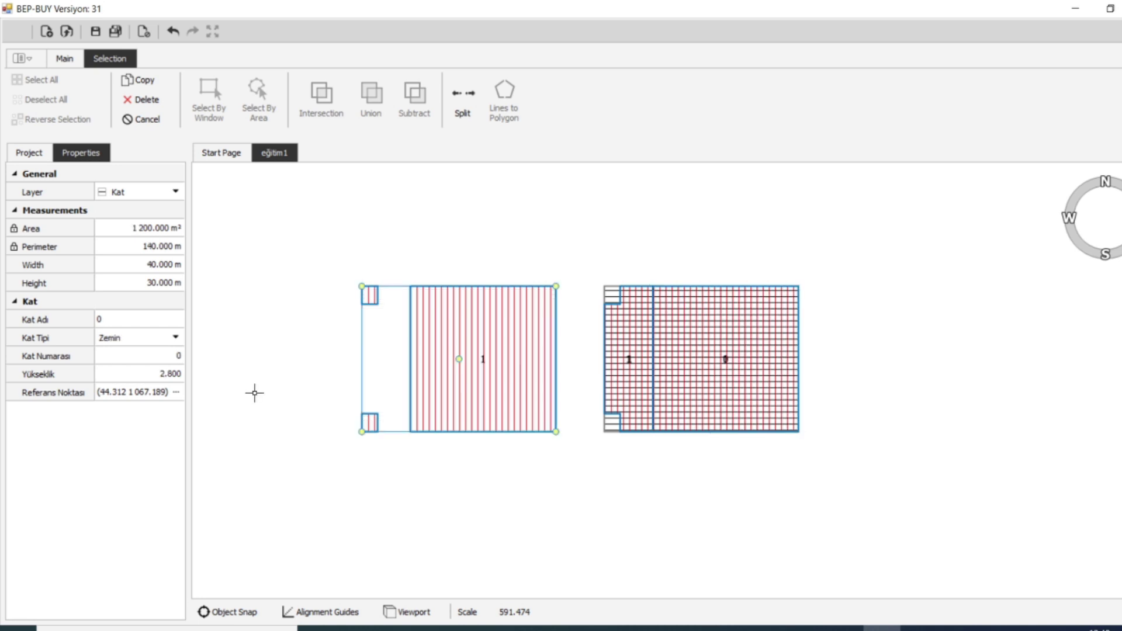
key(Return)
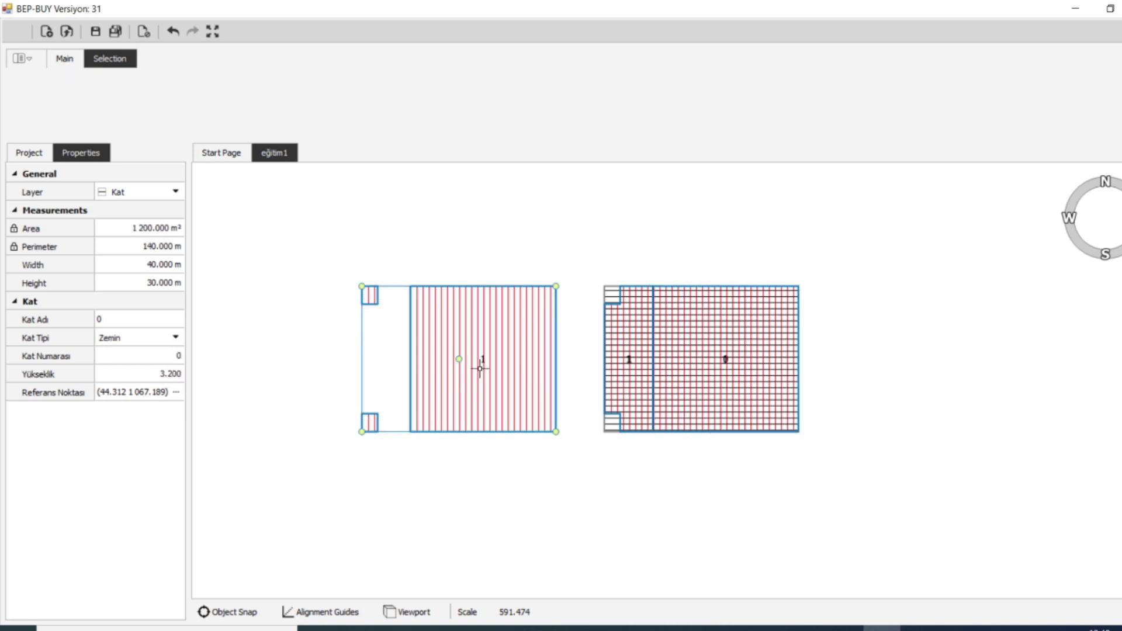
Draw a 30 m window line on the Pencere layer along the copied plan's boundary between west strip and main area
scroll(496, 371, down, 3)
scroll(572, 351, up, 2)
scroll(573, 351, up, 1)
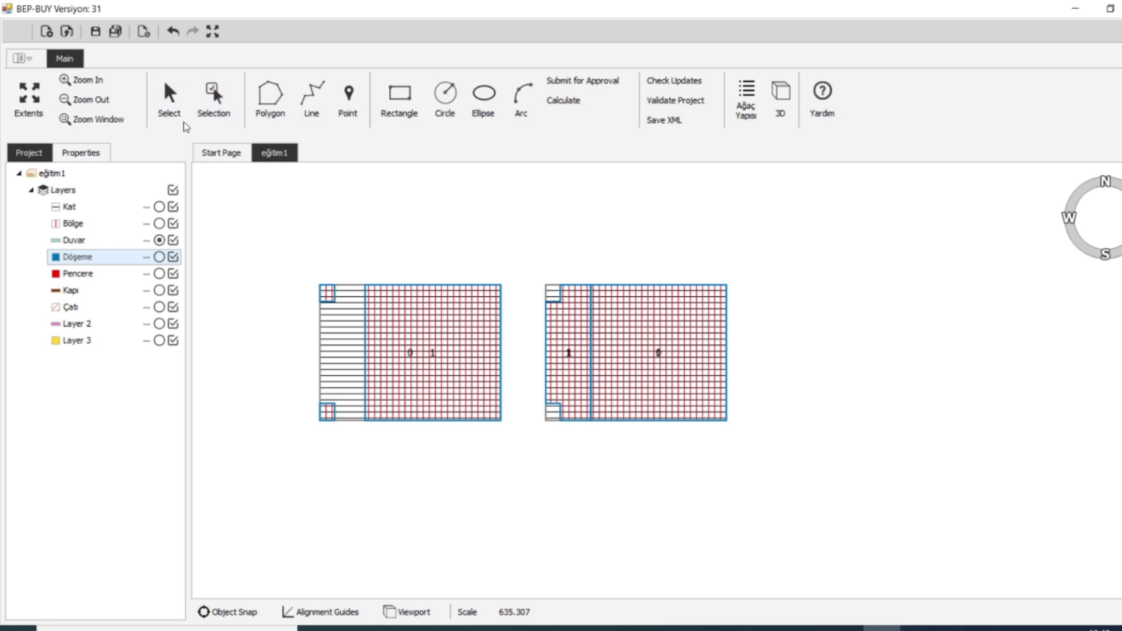
click(159, 274)
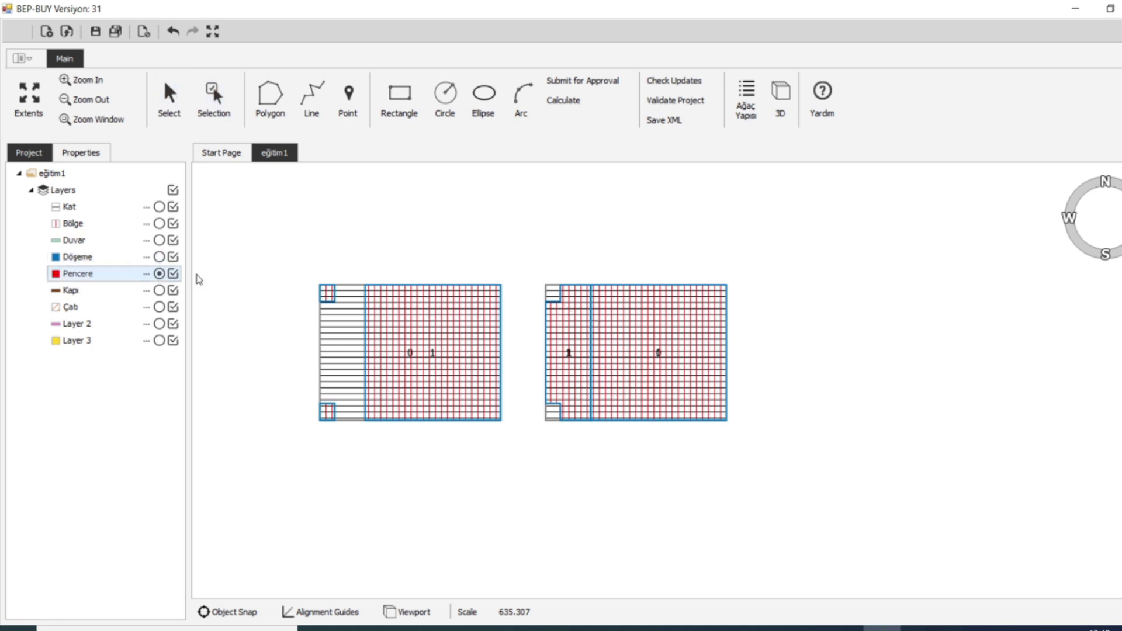
click(399, 104)
click(310, 105)
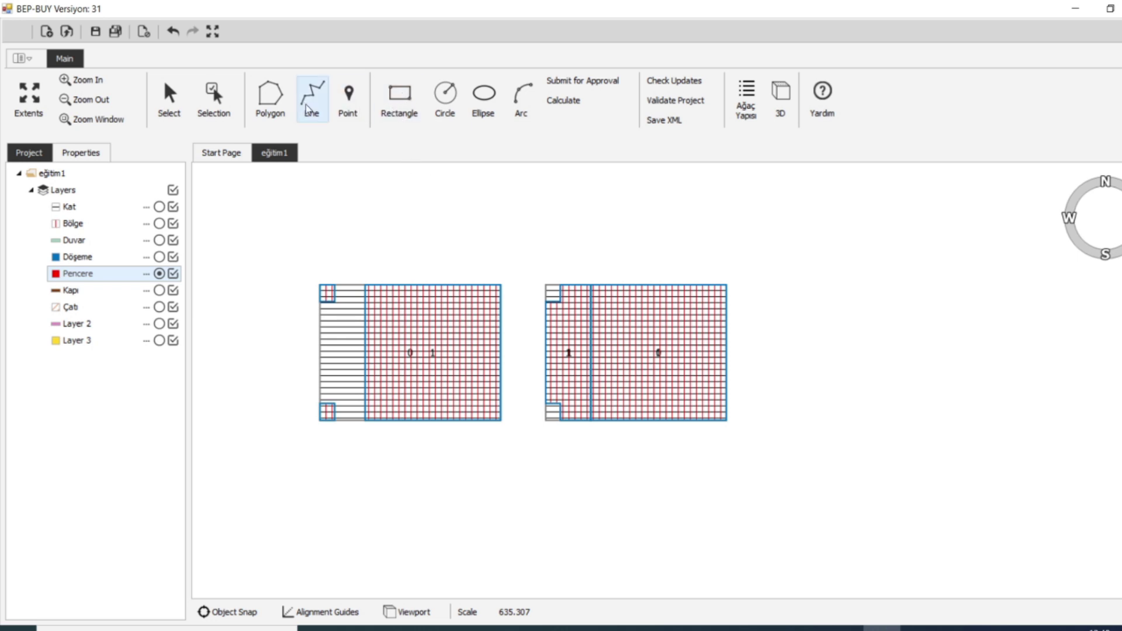
click(591, 284)
click(591, 418)
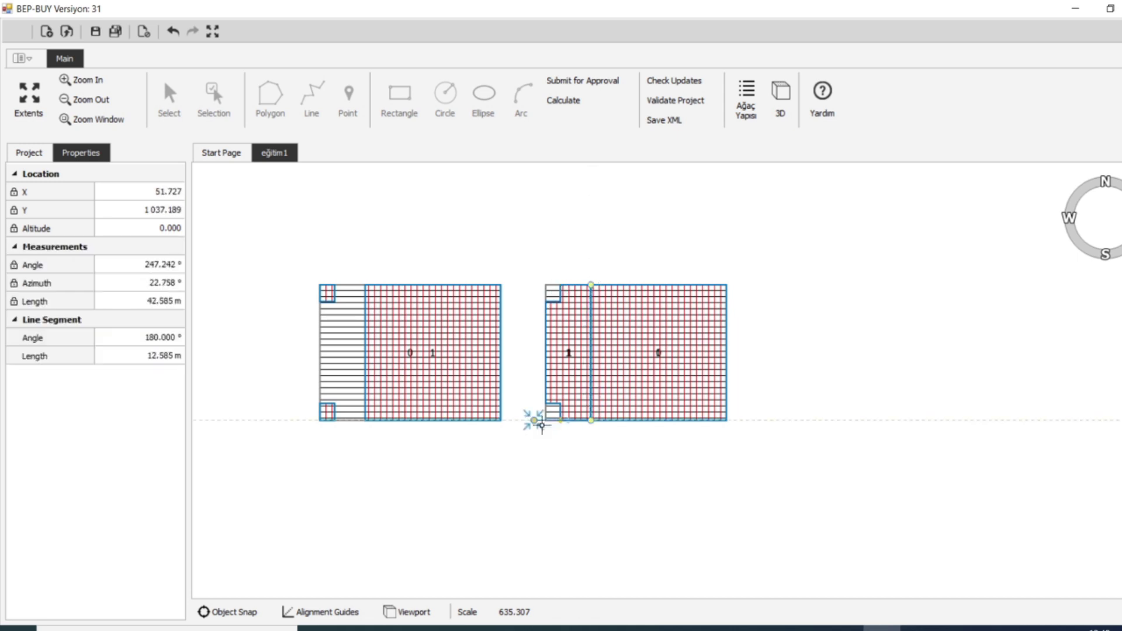
click(151, 301)
click(213, 343)
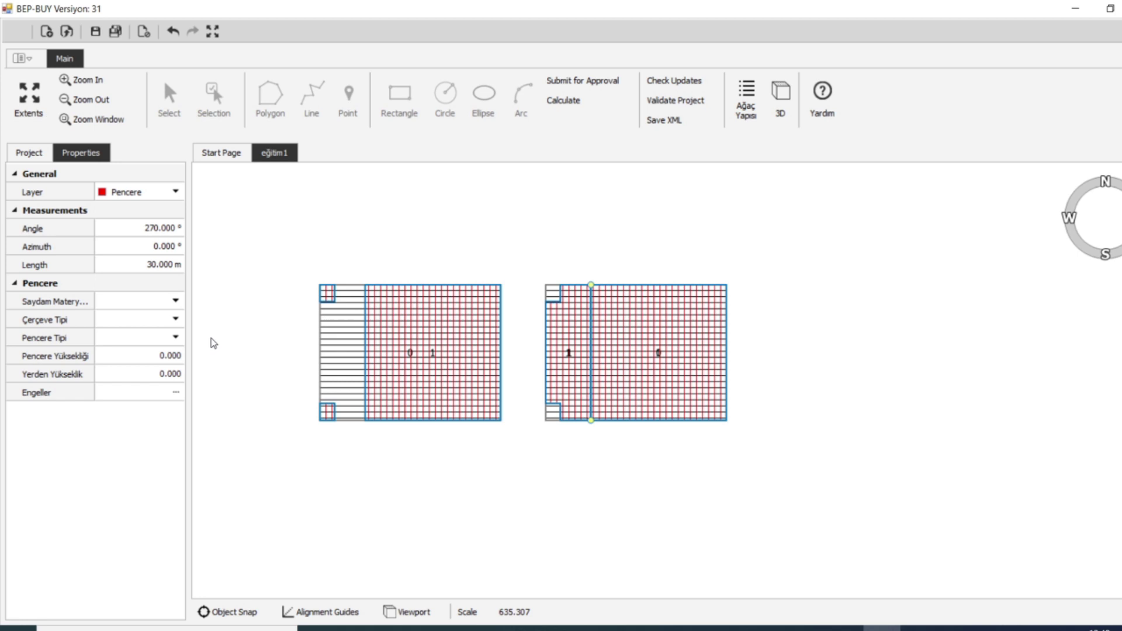
key(Escape)
Give the full-length window insulating glass (Yalıtım Camı) as Saydam Materyal, a PVC Çerçeve Tipi and Açılabilir as Pencere Tipi
click(170, 96)
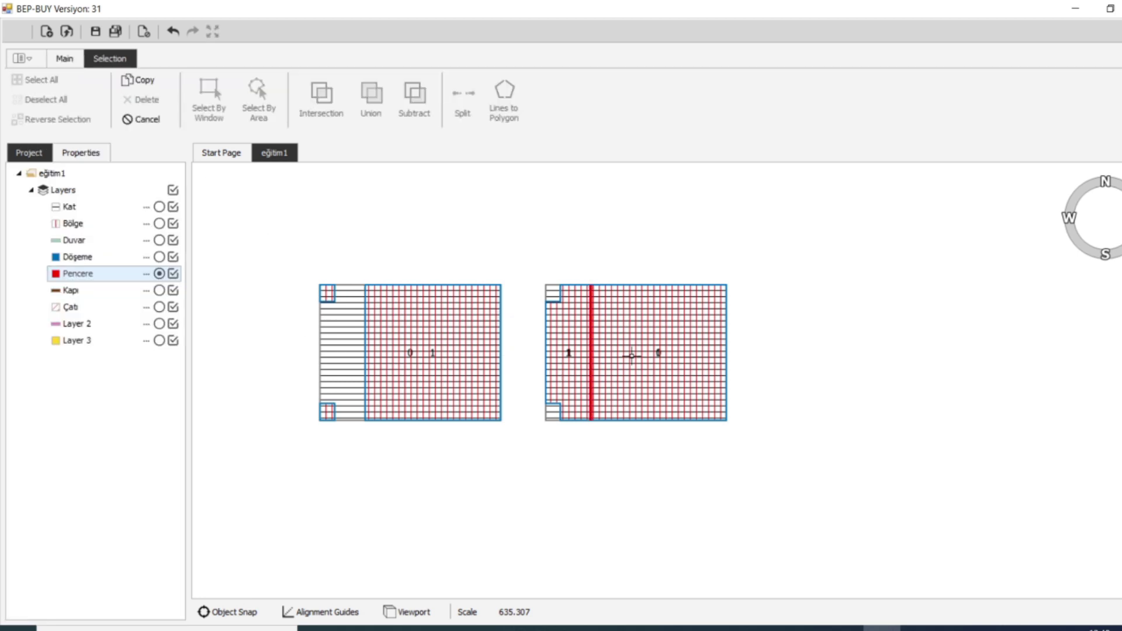
click(596, 340)
click(624, 464)
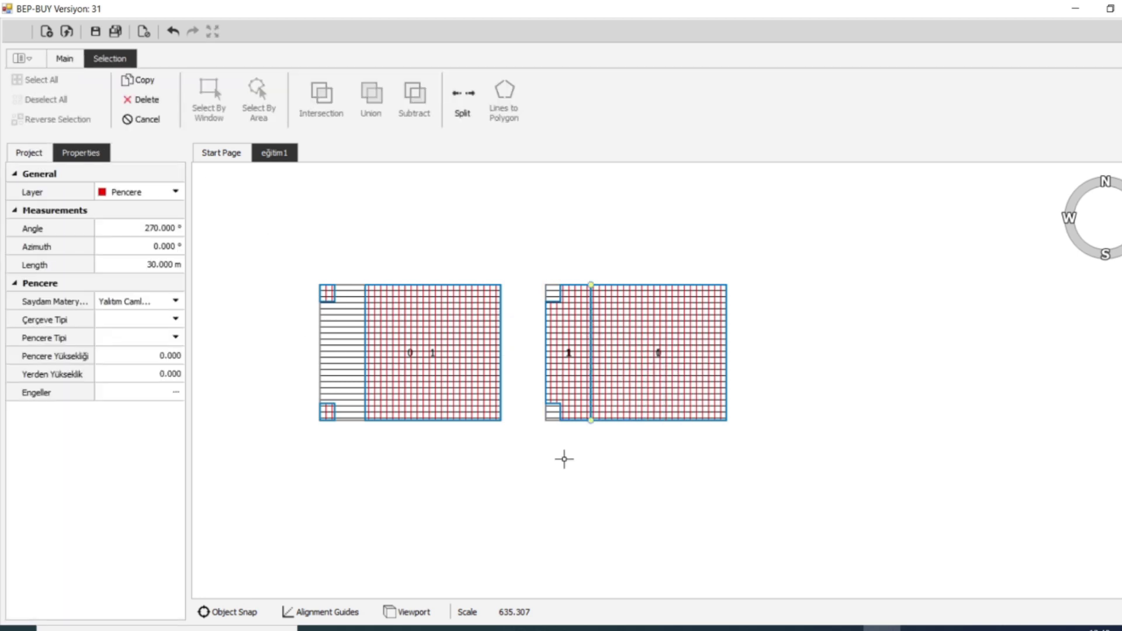
click(146, 325)
click(140, 359)
click(149, 338)
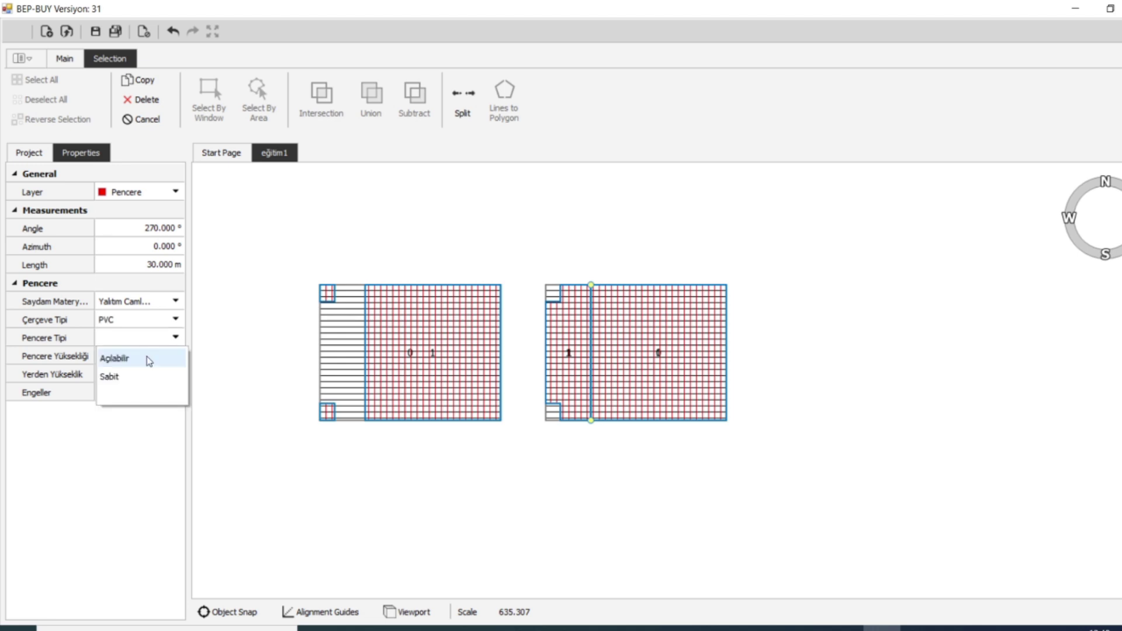
click(140, 376)
click(115, 341)
click(121, 358)
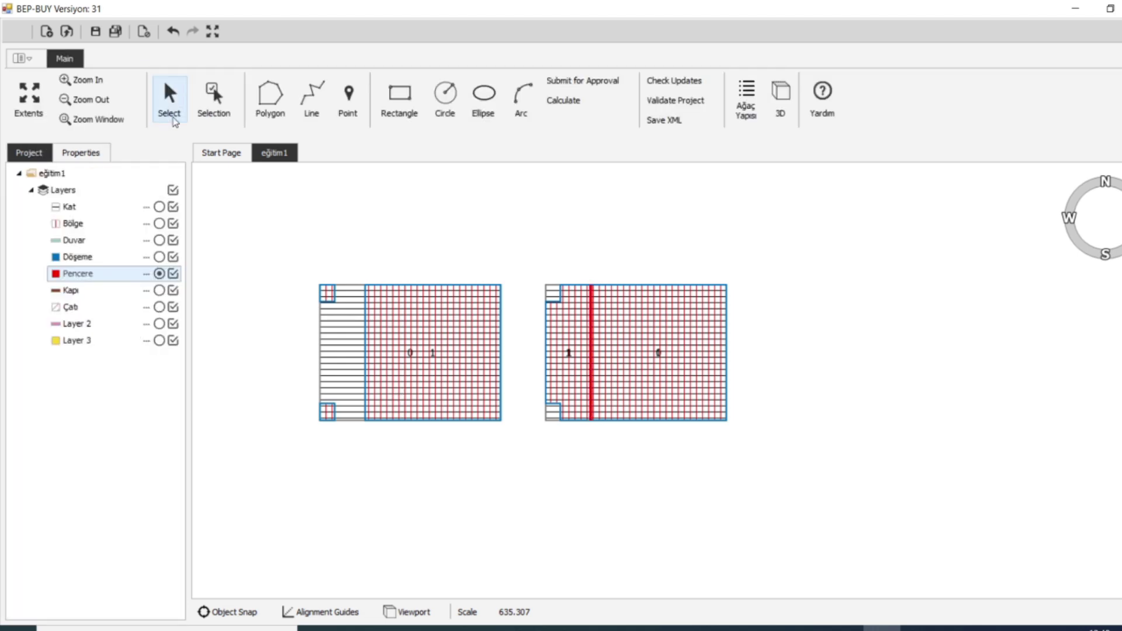
Edit the full-length window's Pencere Yüksekliği and check the building in the 3D viewer
click(170, 97)
click(586, 330)
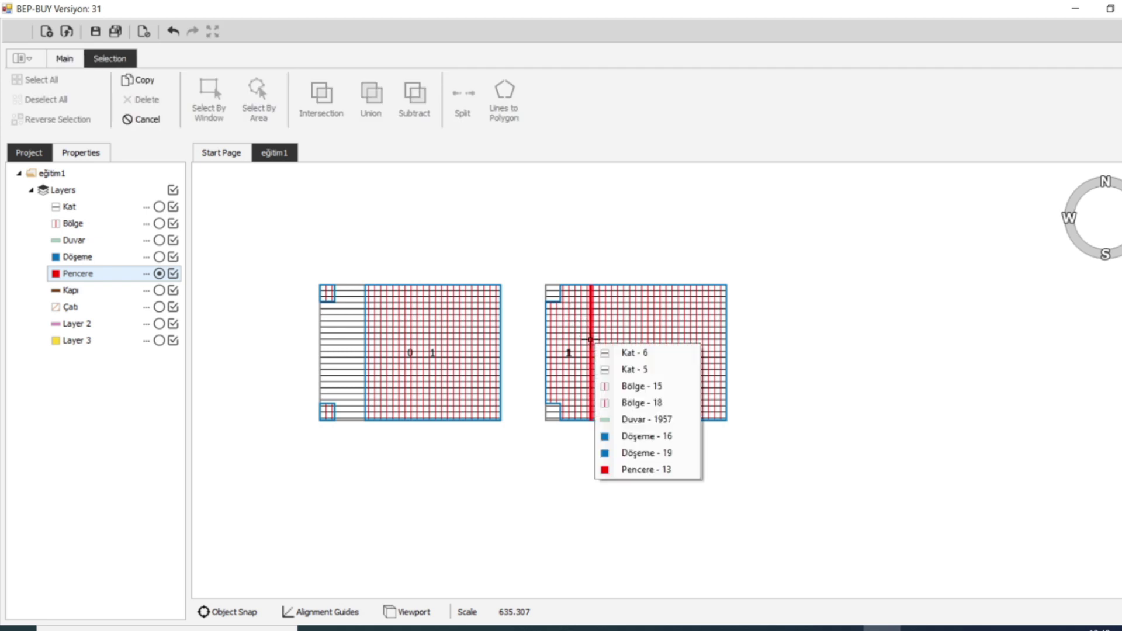
click(619, 472)
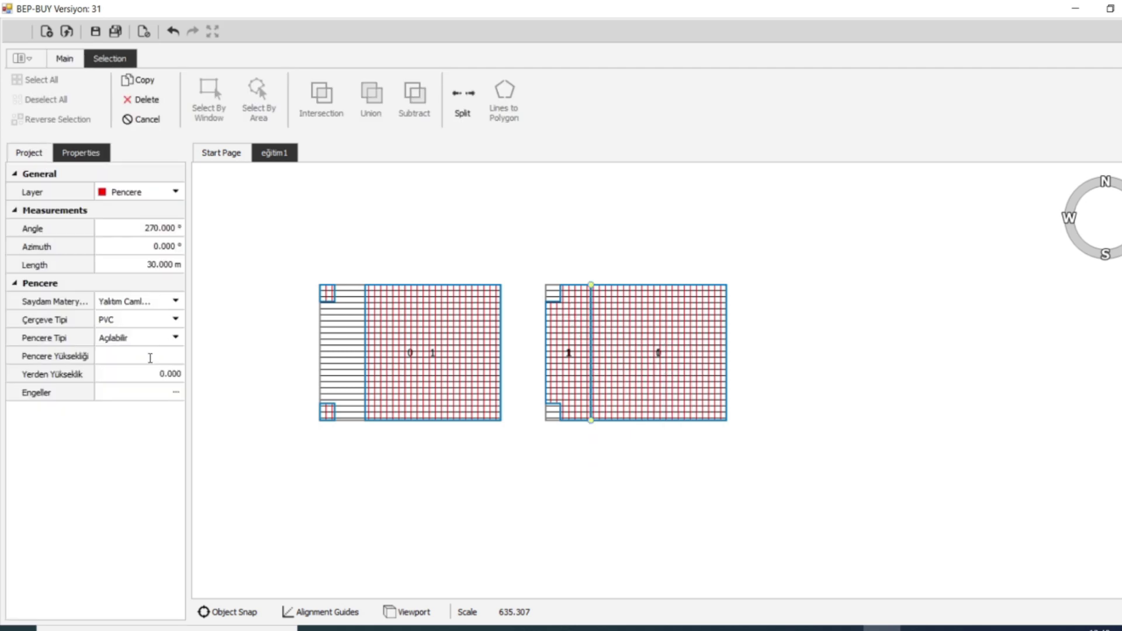
key(Escape)
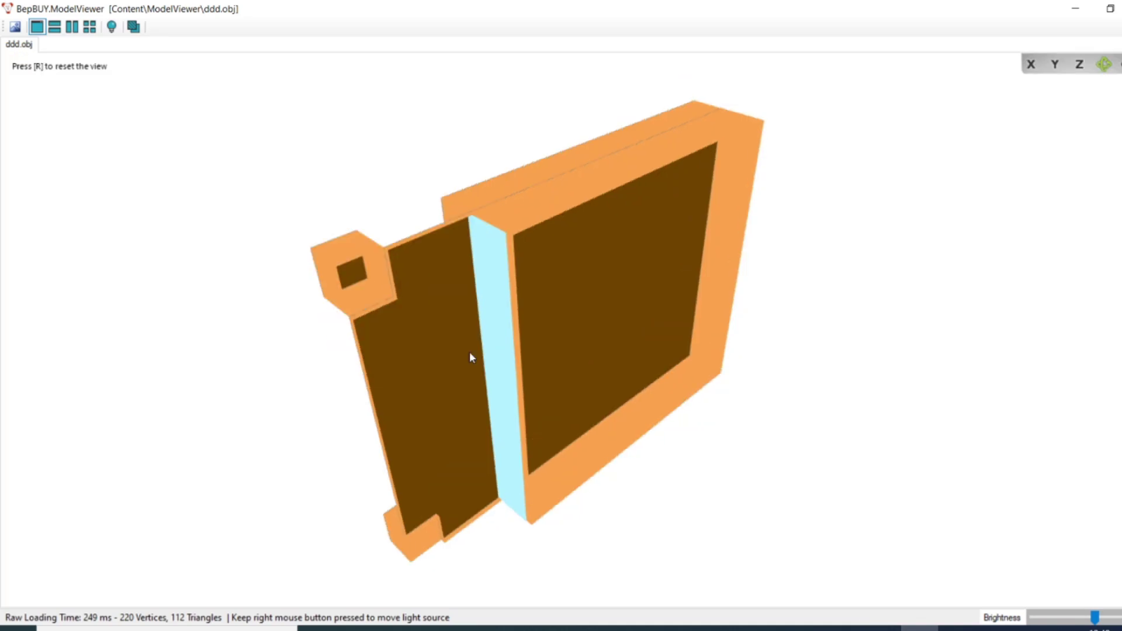
drag(472, 357, 588, 385)
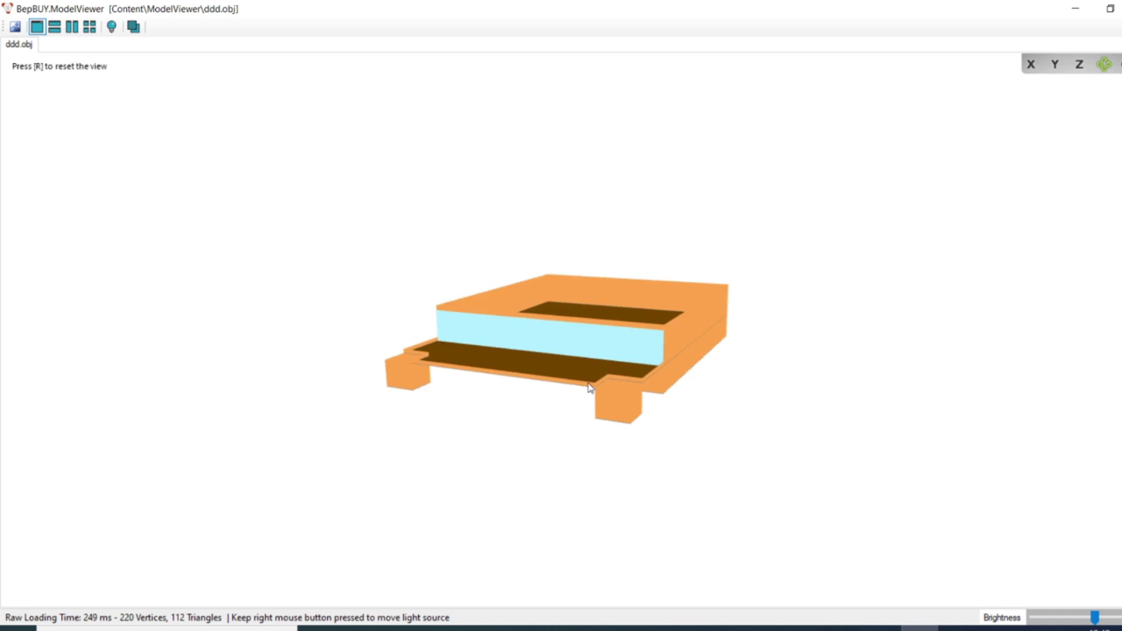
scroll(585, 364, down, 1)
scroll(590, 368, up, 2)
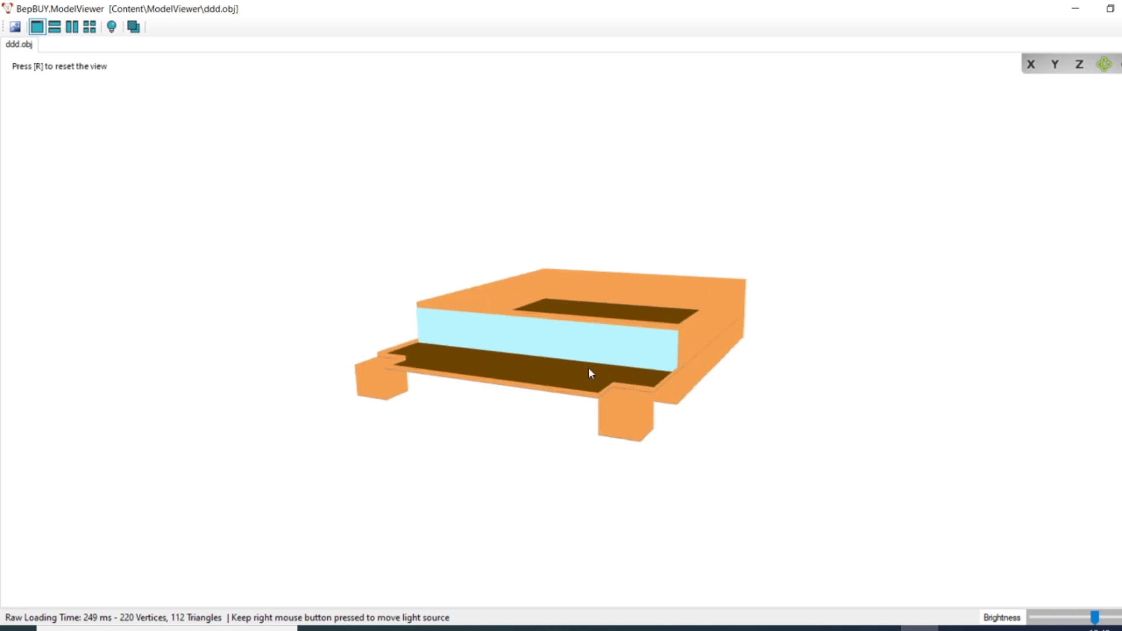
key(alt+F4)
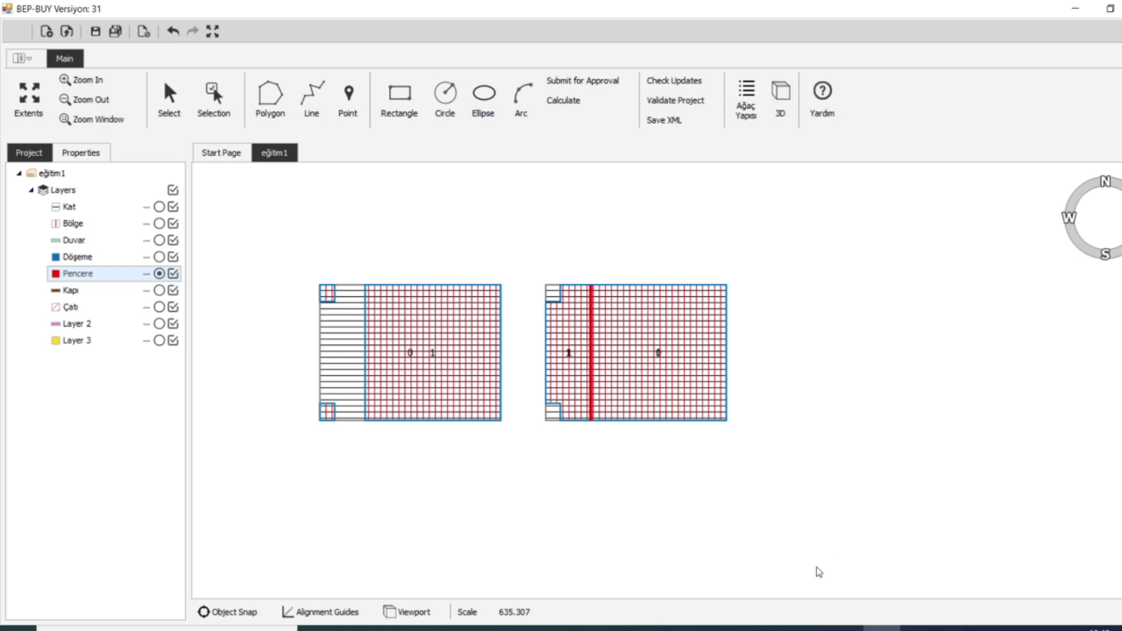
Draw a window on the copied plan's south wall, starting at the full-length window, and set its length to 3.2 m
scroll(714, 455, up, 2)
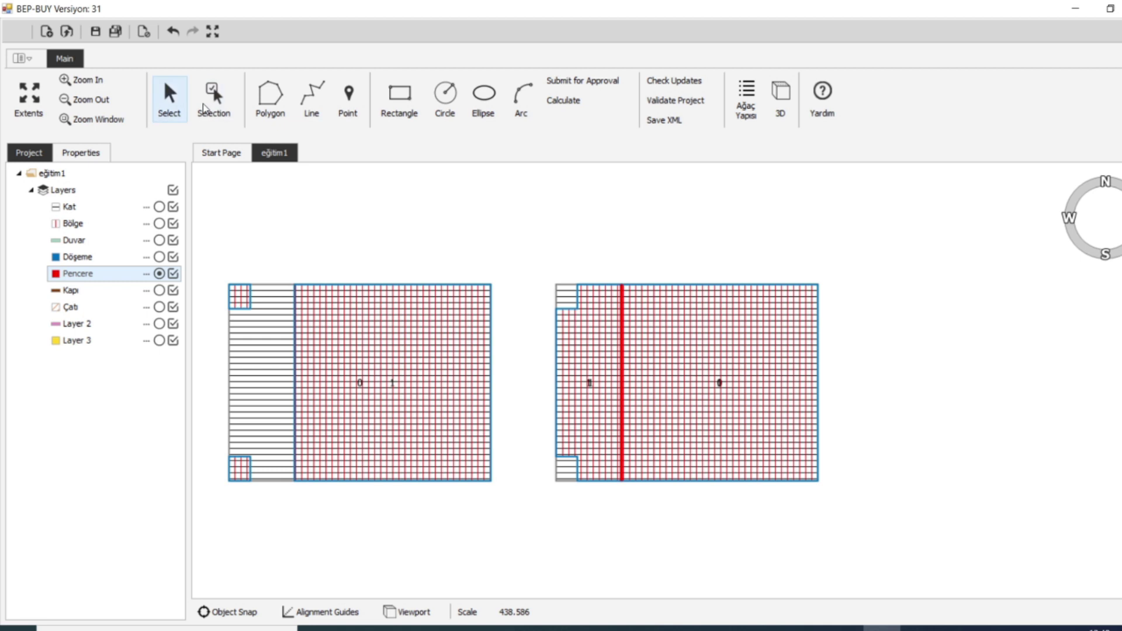
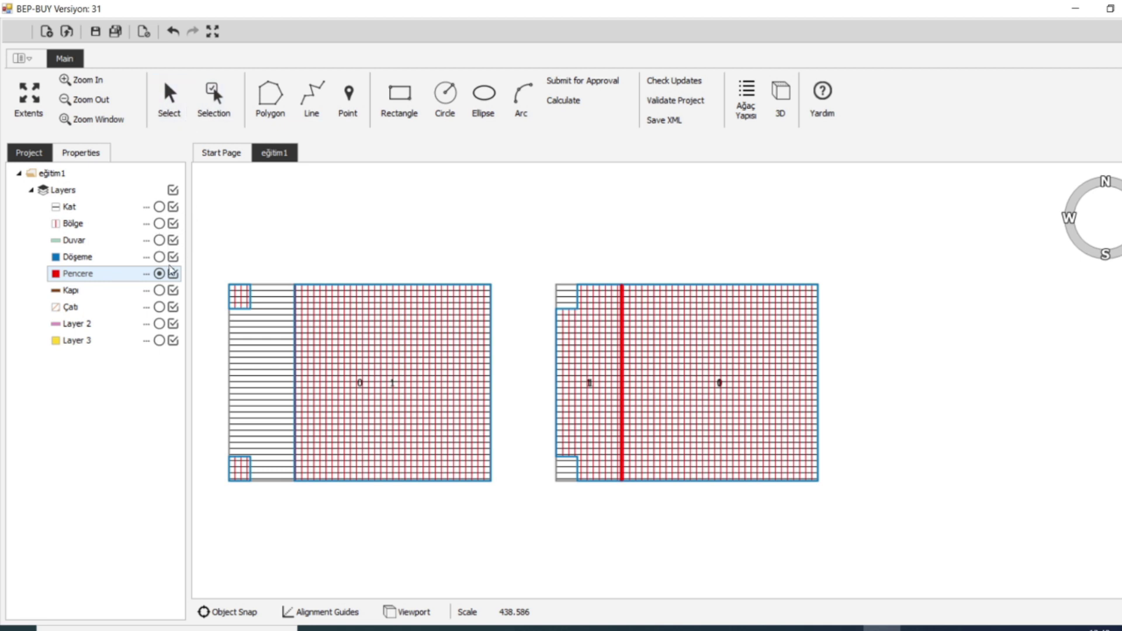
click(300, 95)
scroll(648, 506, up, 1)
click(611, 471)
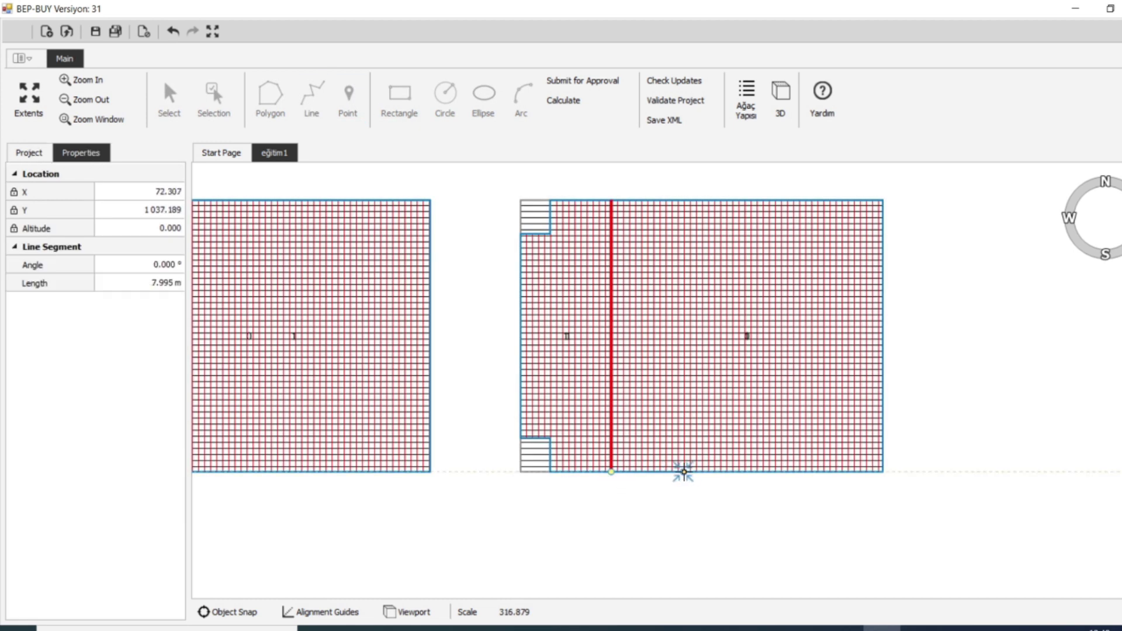
click(668, 471)
click(155, 266)
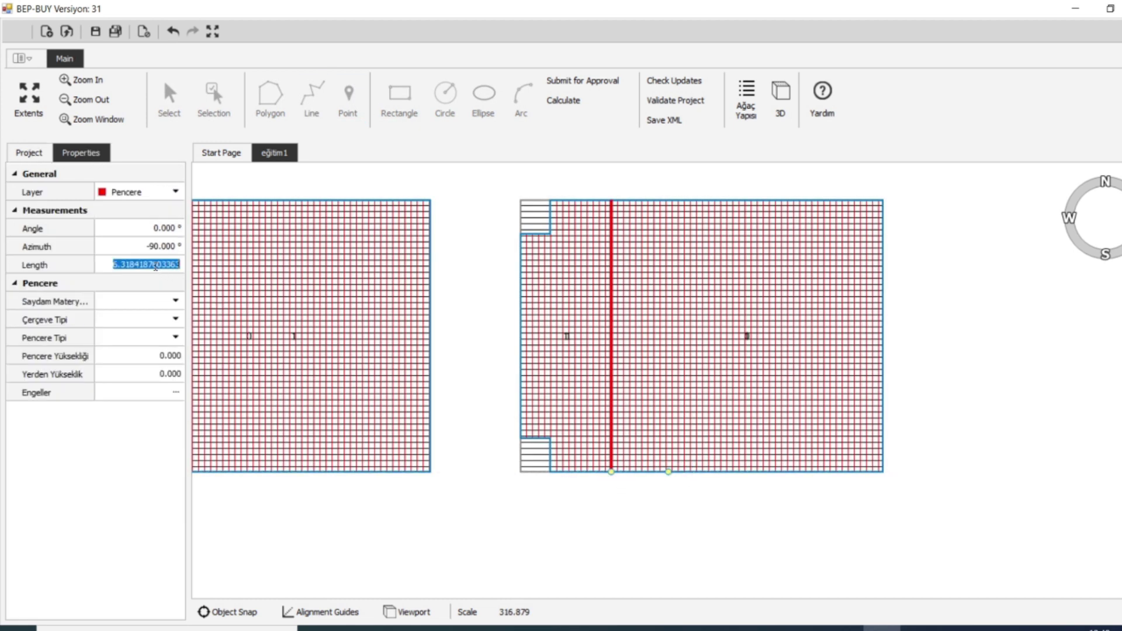
text(3.2)
key(Return)
Give the south window Yalıtım Camı glazing, PVC frame, Açılabilir type, Pencere Yüksekliği 1.800 and Yerden Yükseklik 0.400
click(153, 302)
click(159, 349)
click(158, 320)
click(156, 347)
click(155, 339)
click(138, 357)
click(142, 322)
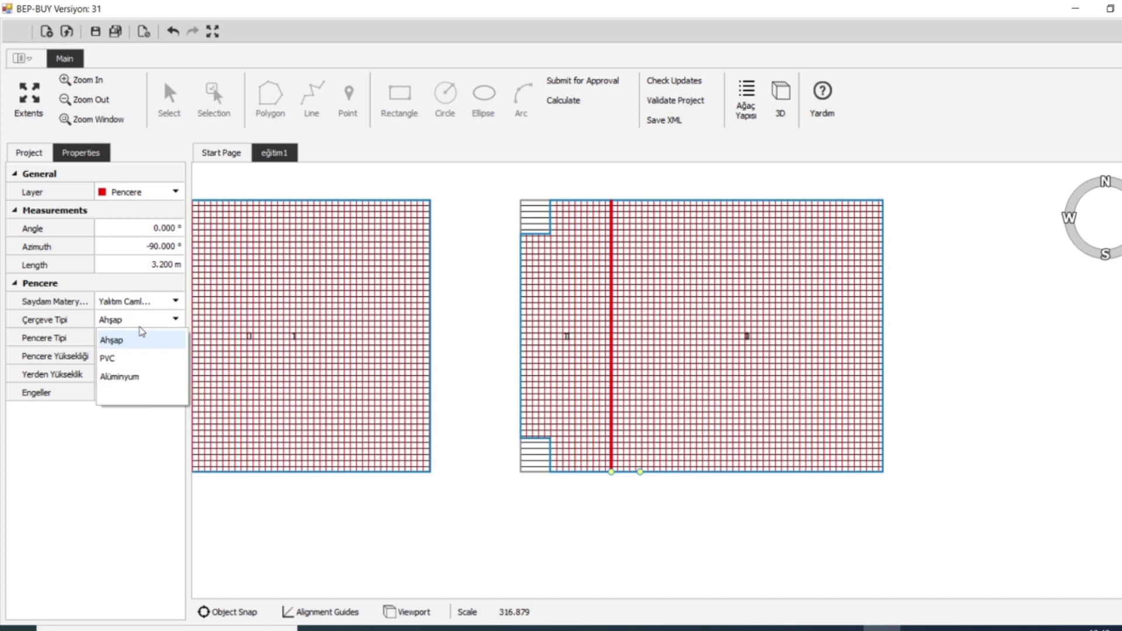
click(135, 360)
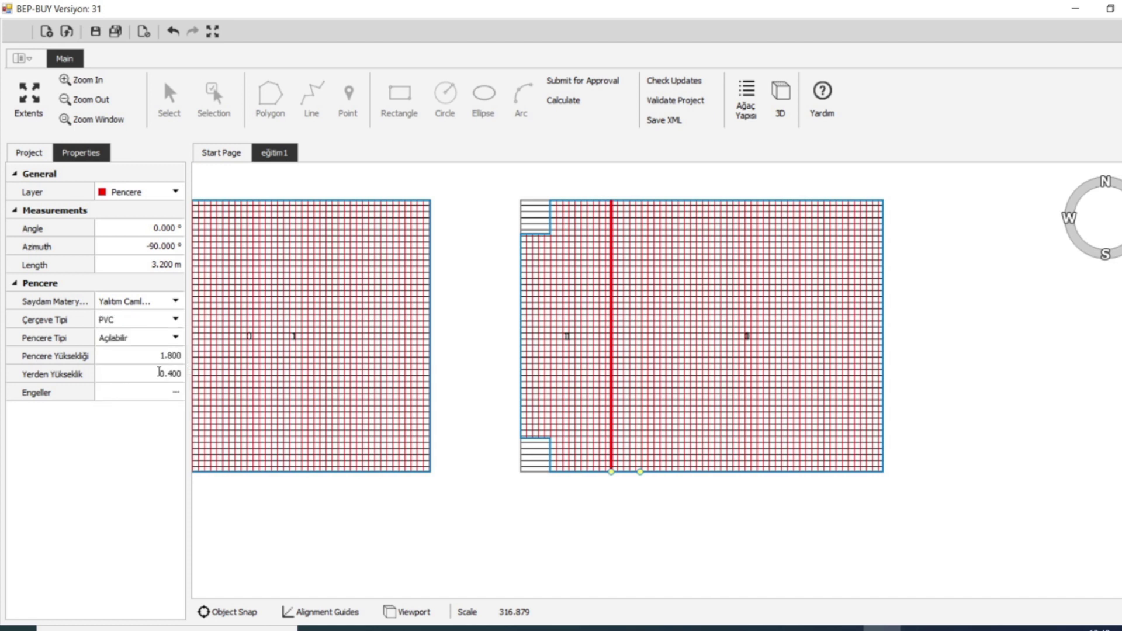
key(Escape)
Move the new south window a short distance east along the wall, away from the full-length window
drag(711, 499, 415, 450)
click(214, 95)
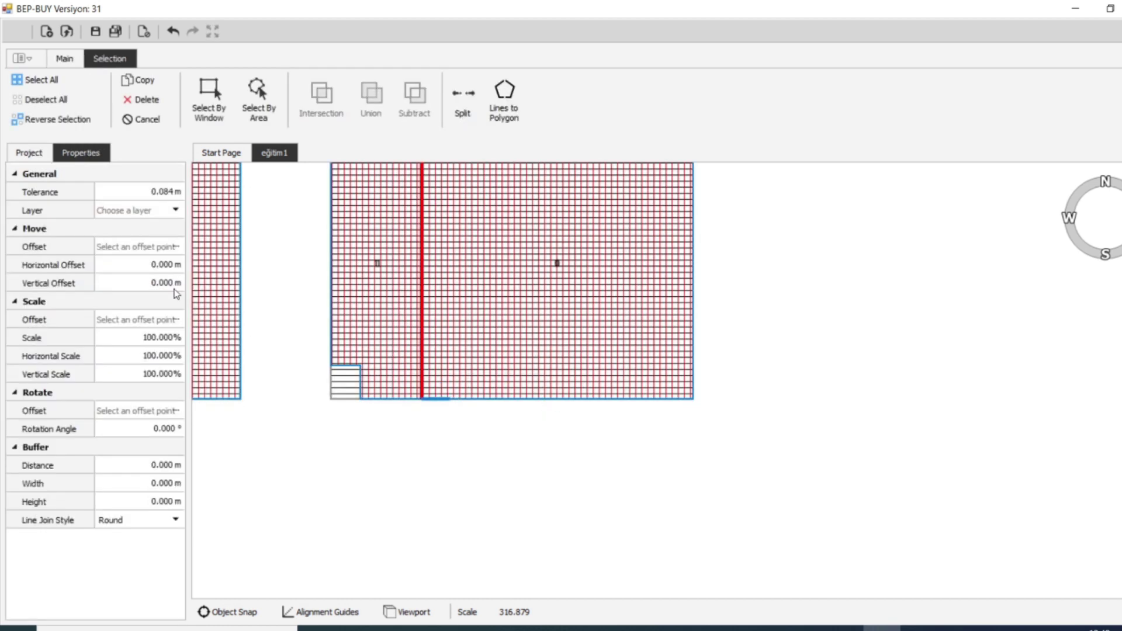
key(Return)
key(Return)
key(Escape)
Place two copies of the south window farther east along the copied plan's south wall
click(213, 96)
drag(413, 440, 489, 396)
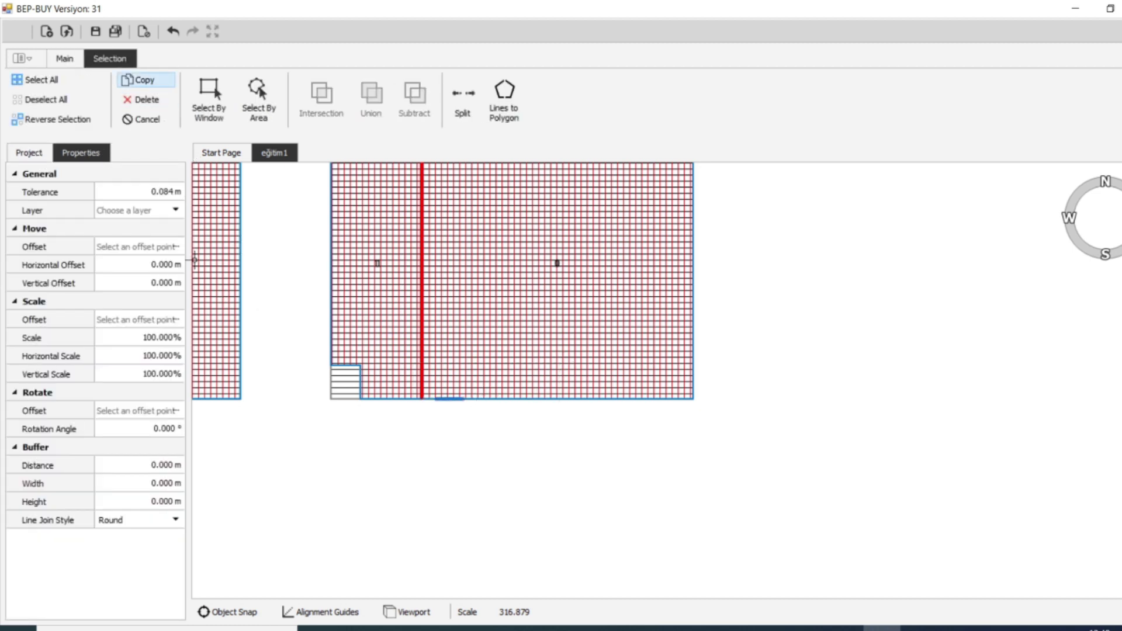
click(421, 399)
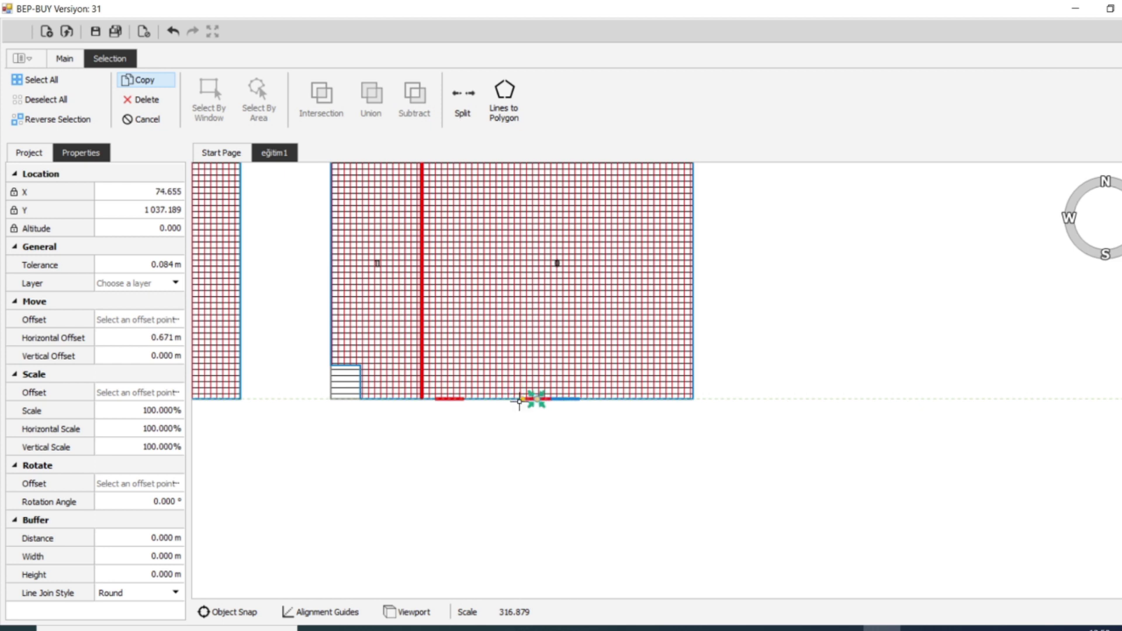
click(586, 433)
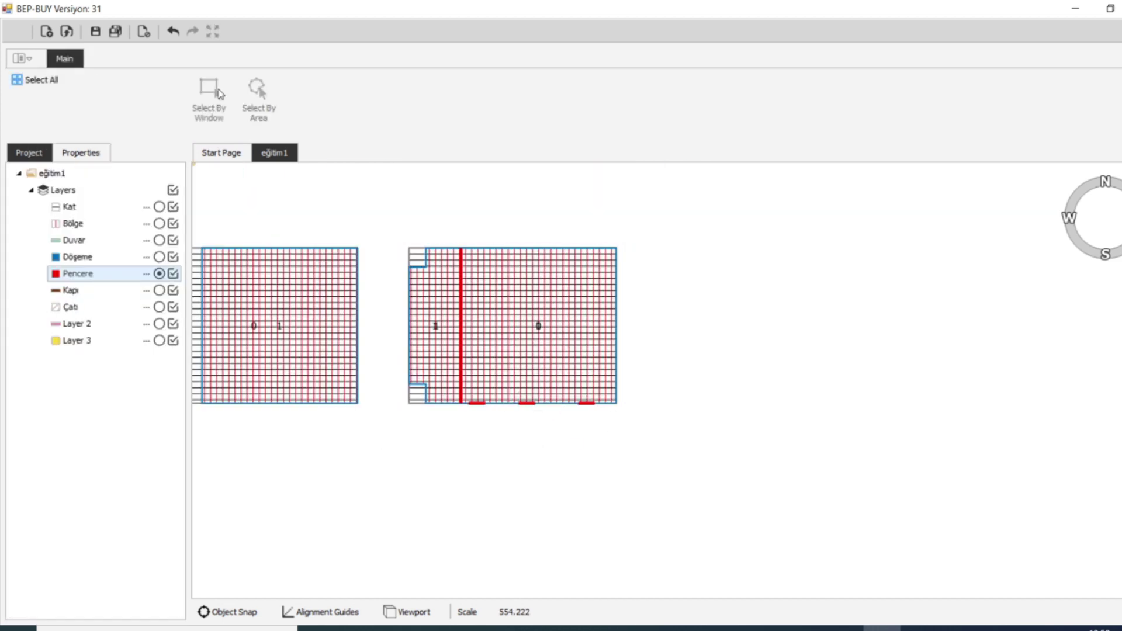
Shift the copied plan's westernmost south window slightly east, and nudge all three south windows slightly east together
click(209, 91)
drag(494, 394, 454, 453)
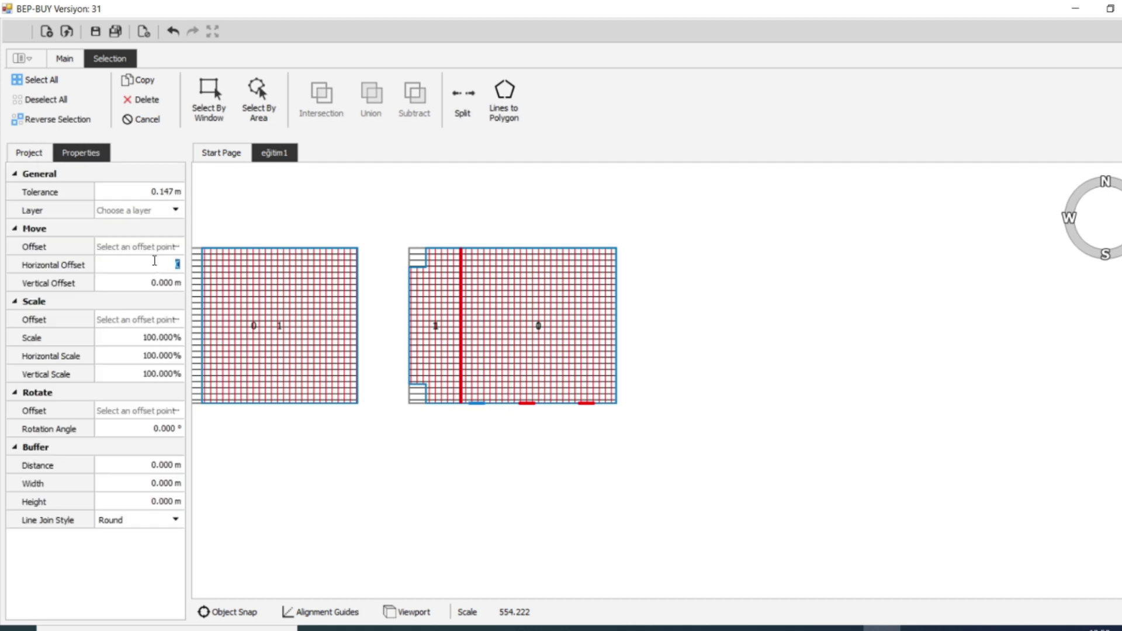
key(Escape)
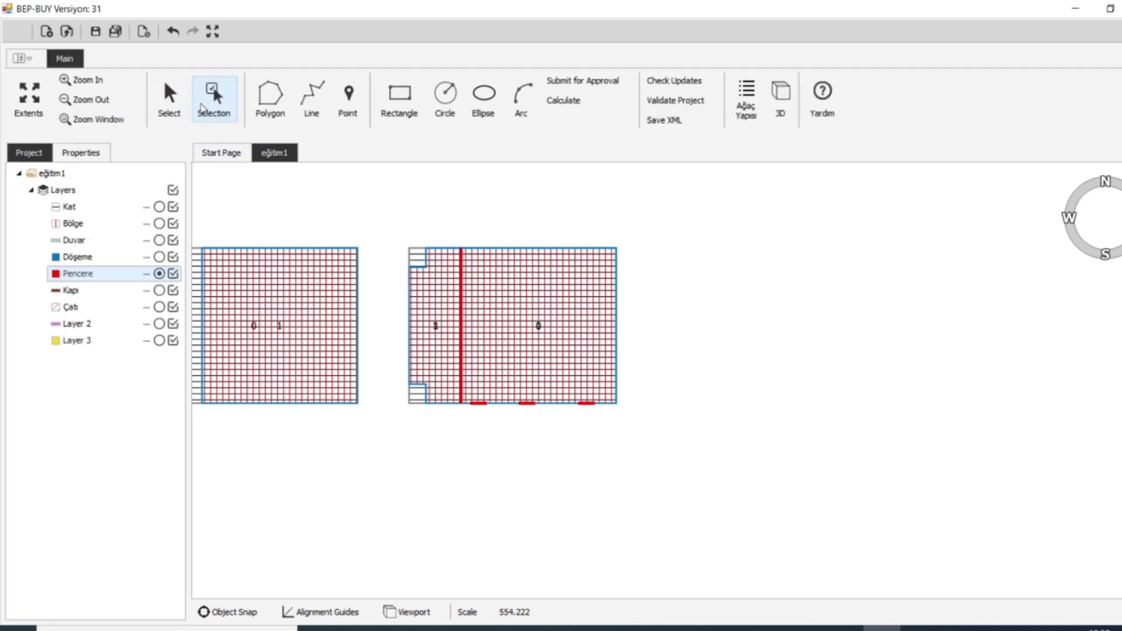
click(212, 88)
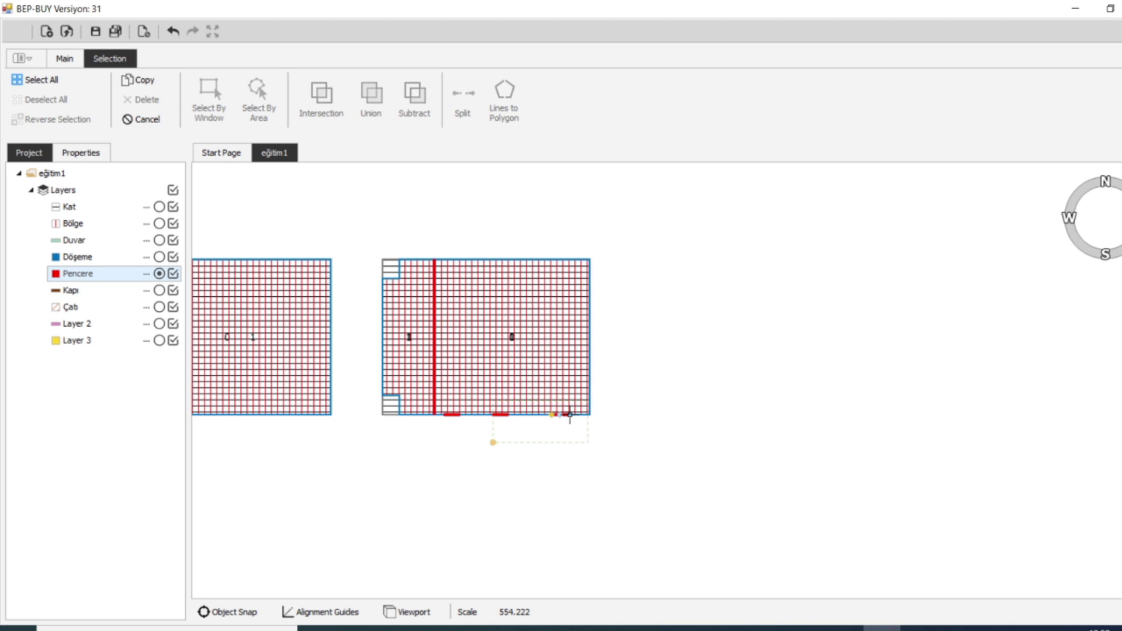
click(440, 485)
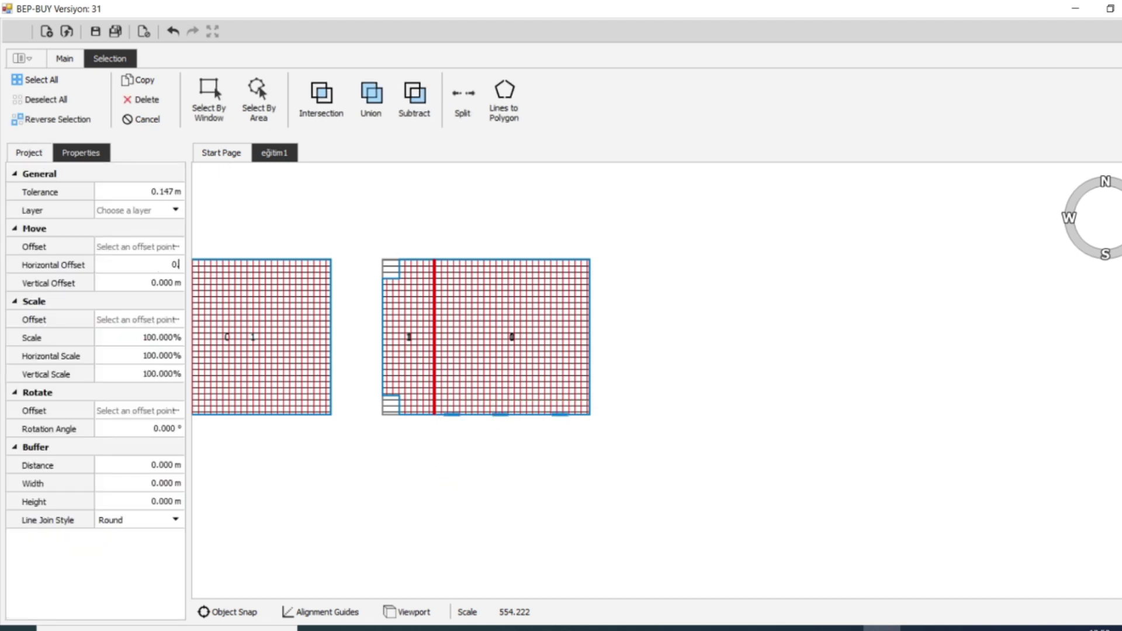
key(Escape)
Copy the three south windows 30 m north onto the copied plan's north wall
click(212, 91)
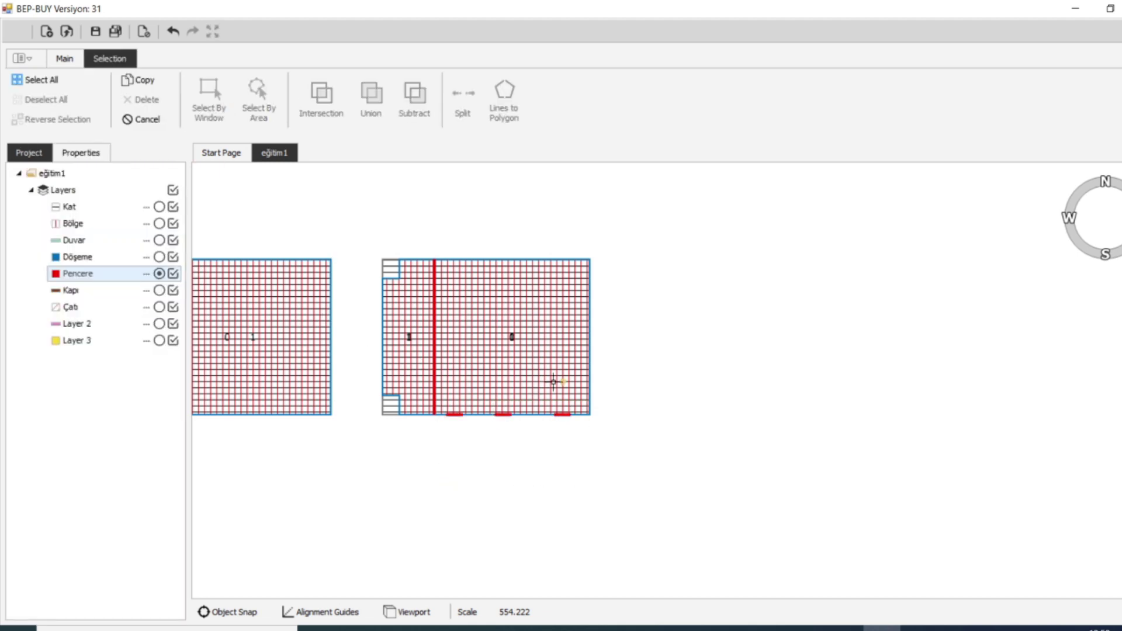
click(434, 485)
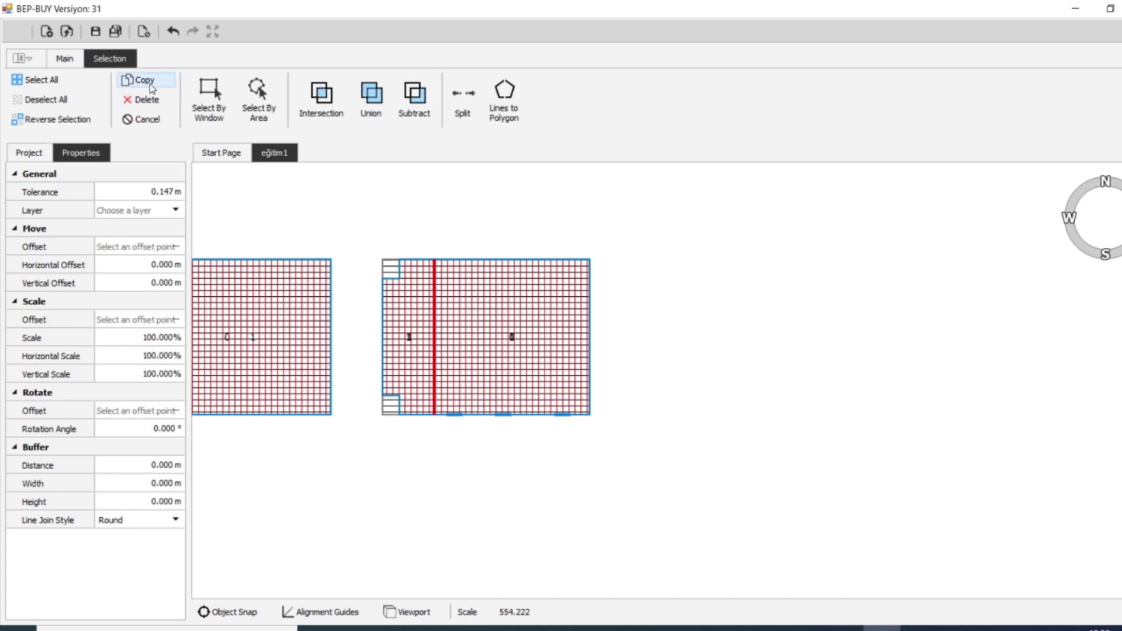
click(588, 415)
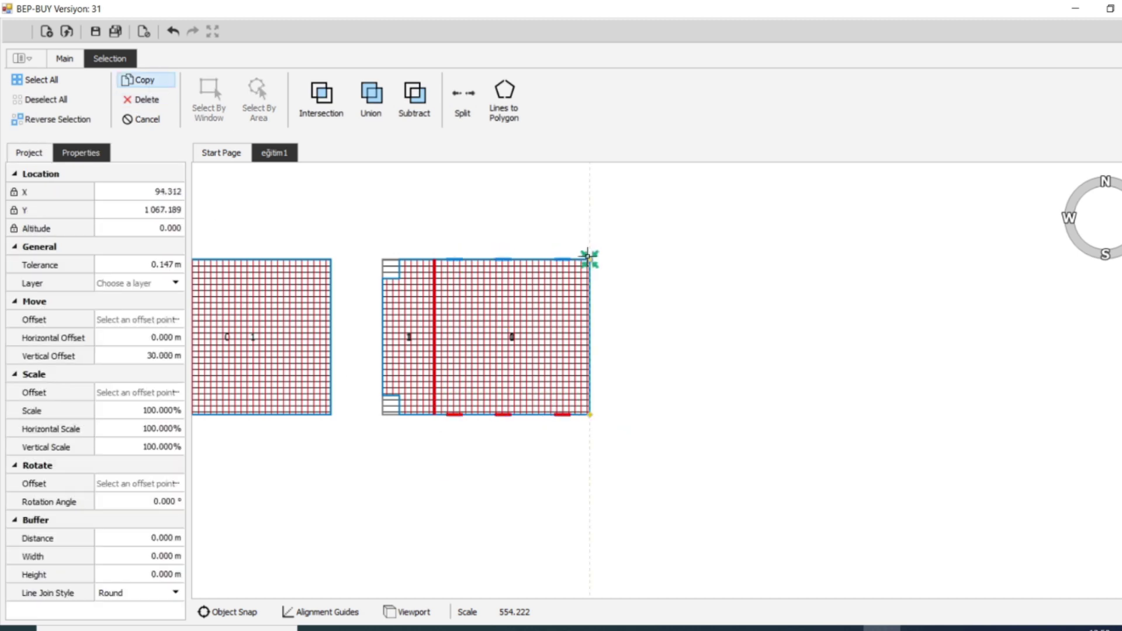
click(588, 258)
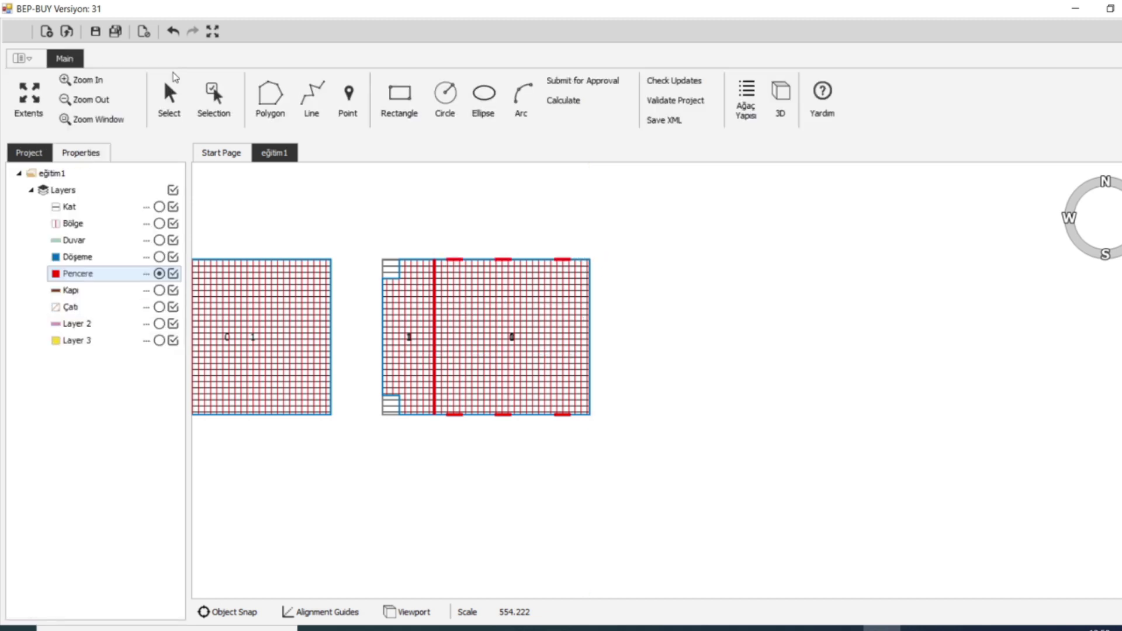
Select the easternmost window on the copied plan's south wall
click(208, 97)
scroll(571, 481, up, 2)
drag(590, 397, 525, 456)
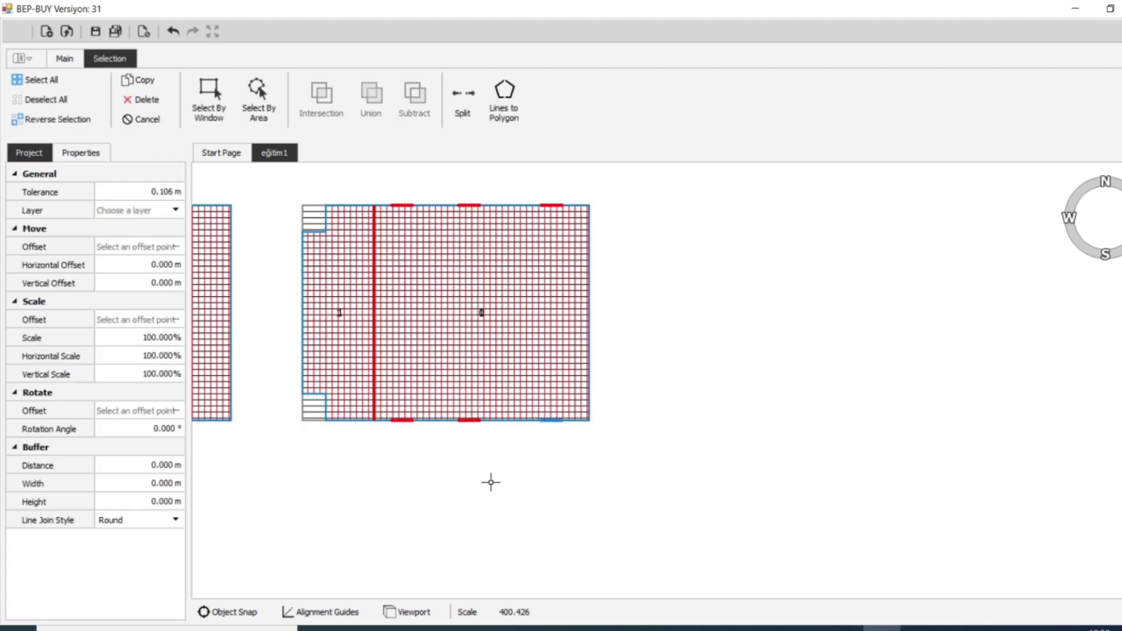
click(155, 260)
text(90)
key(Return)
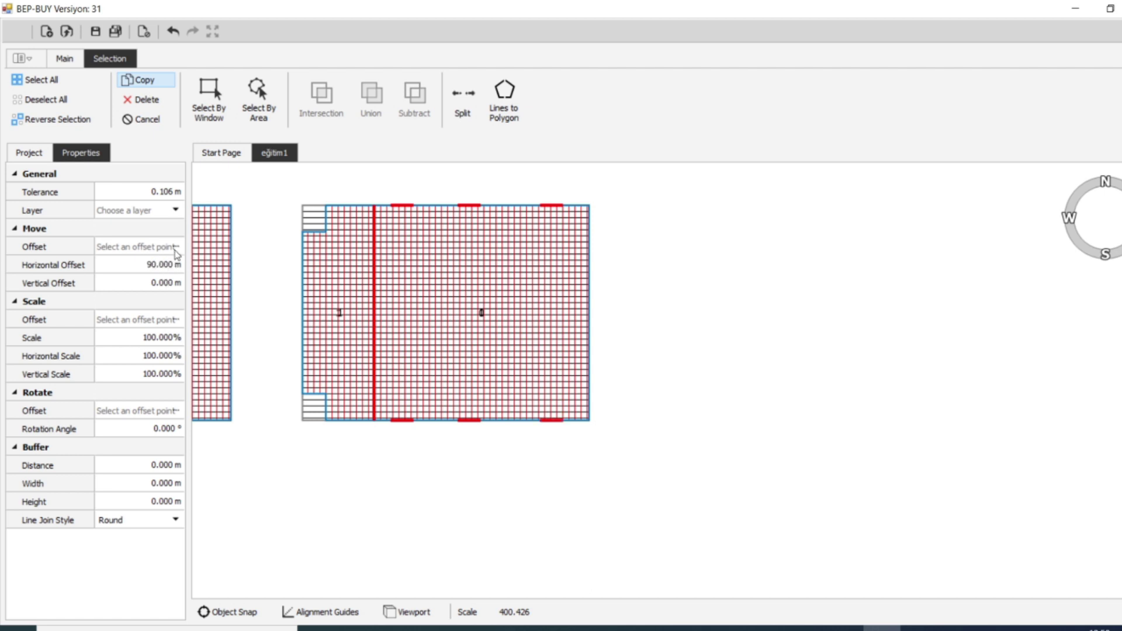
click(587, 419)
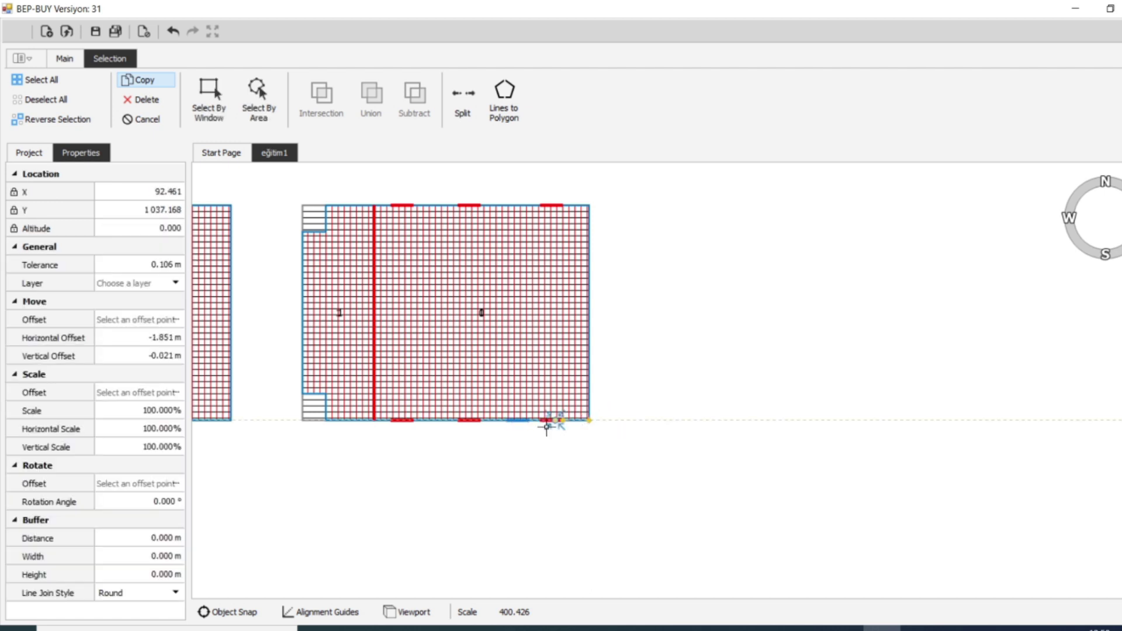
key(Escape)
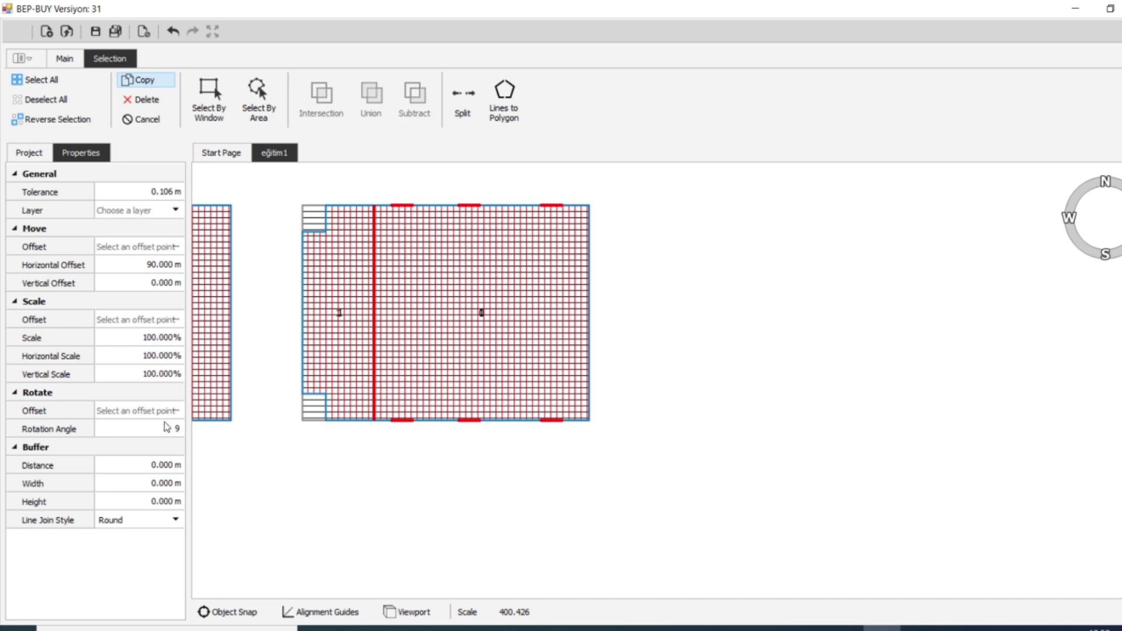
Copy the selected window onto the east wall by rotating it 90° about the copied plan's southeast corner
click(177, 411)
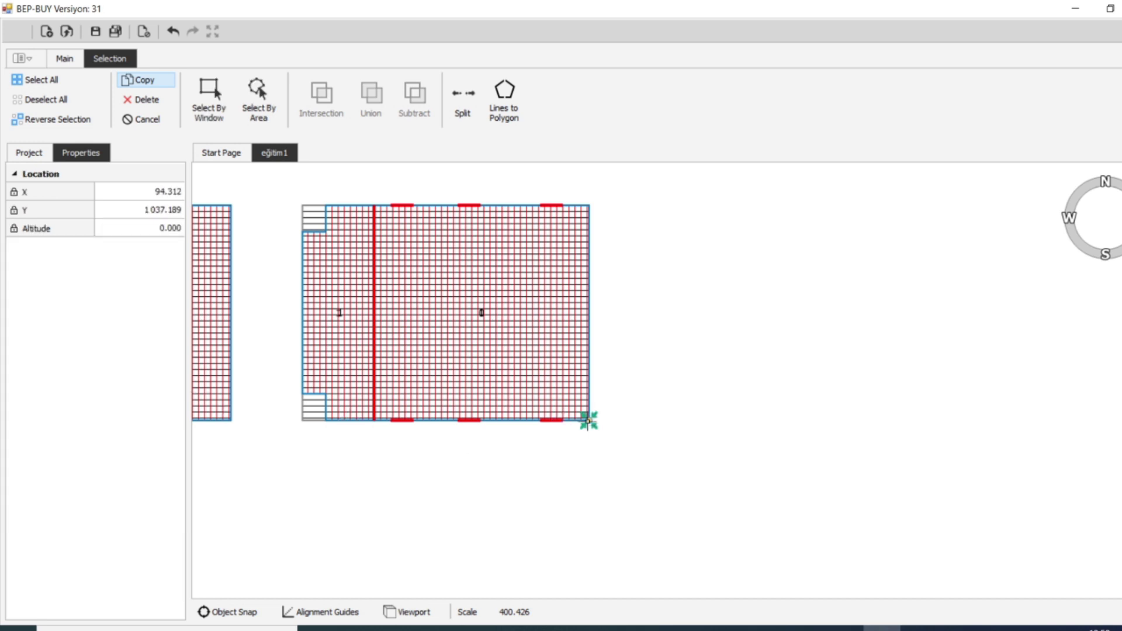
click(588, 419)
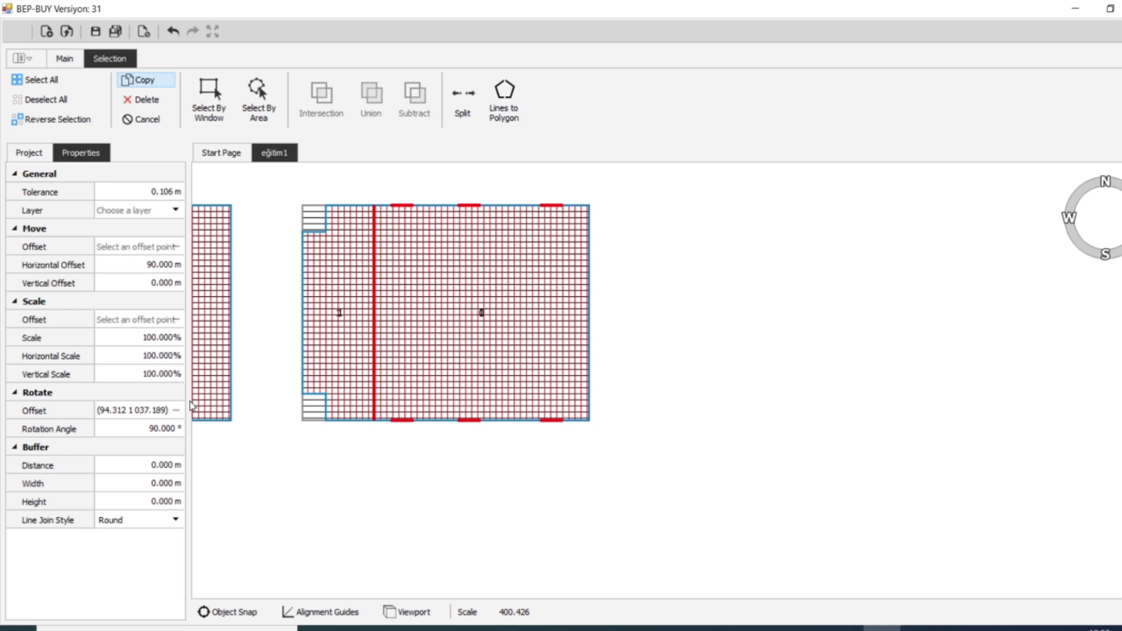
scroll(404, 397, down, 3)
key(Return)
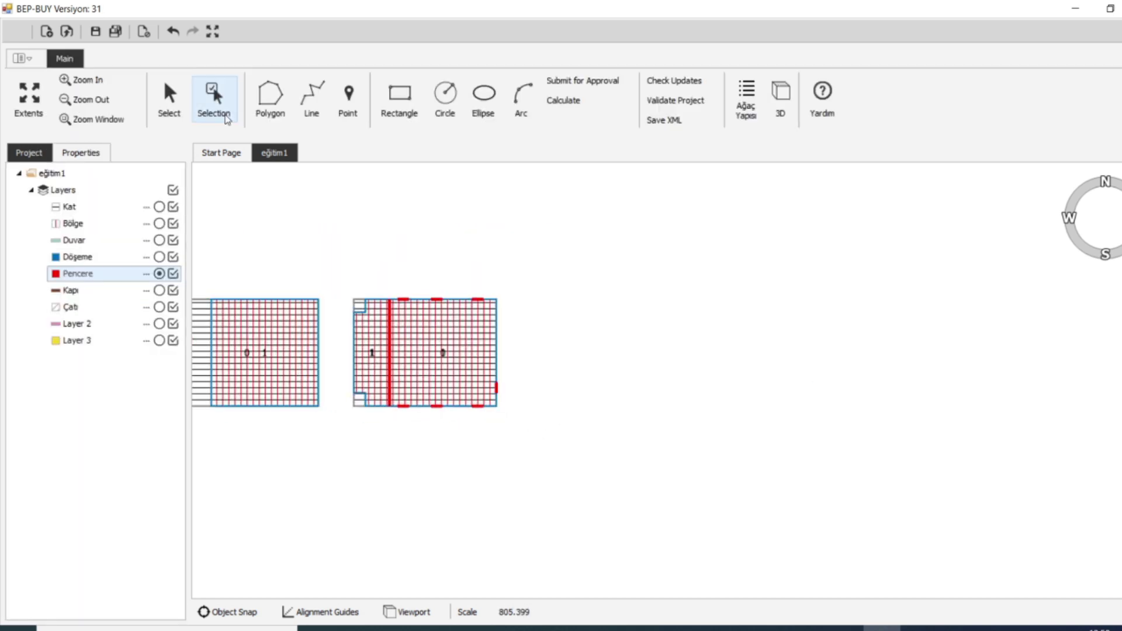
Place three more copies of the east window farther north along the copied plan's east wall
click(226, 118)
scroll(513, 433, up, 4)
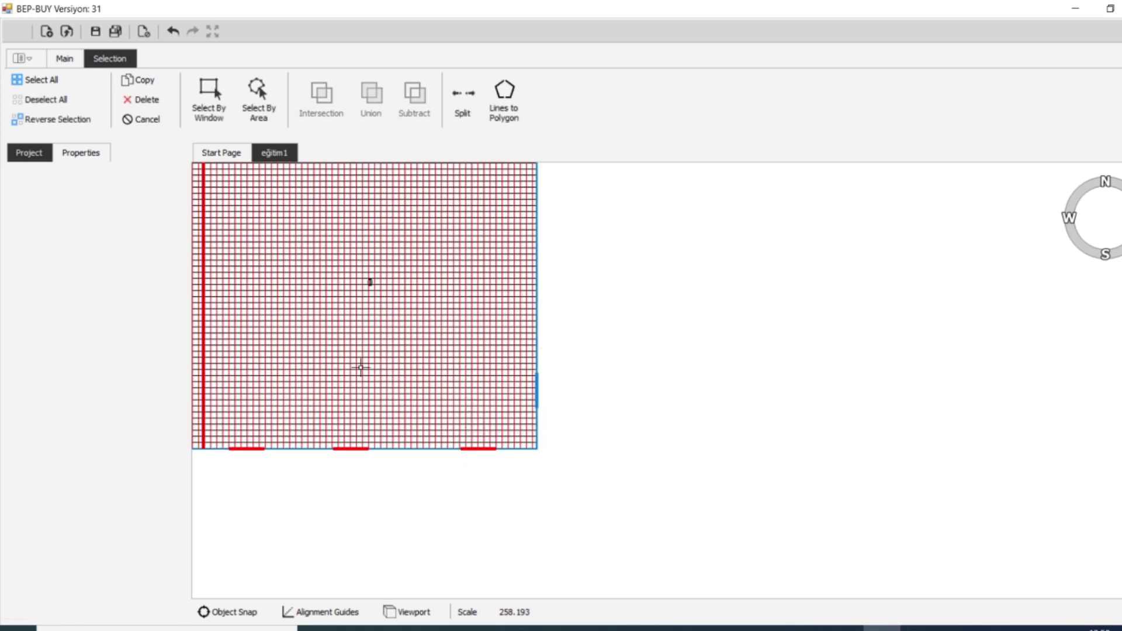
click(145, 80)
click(175, 250)
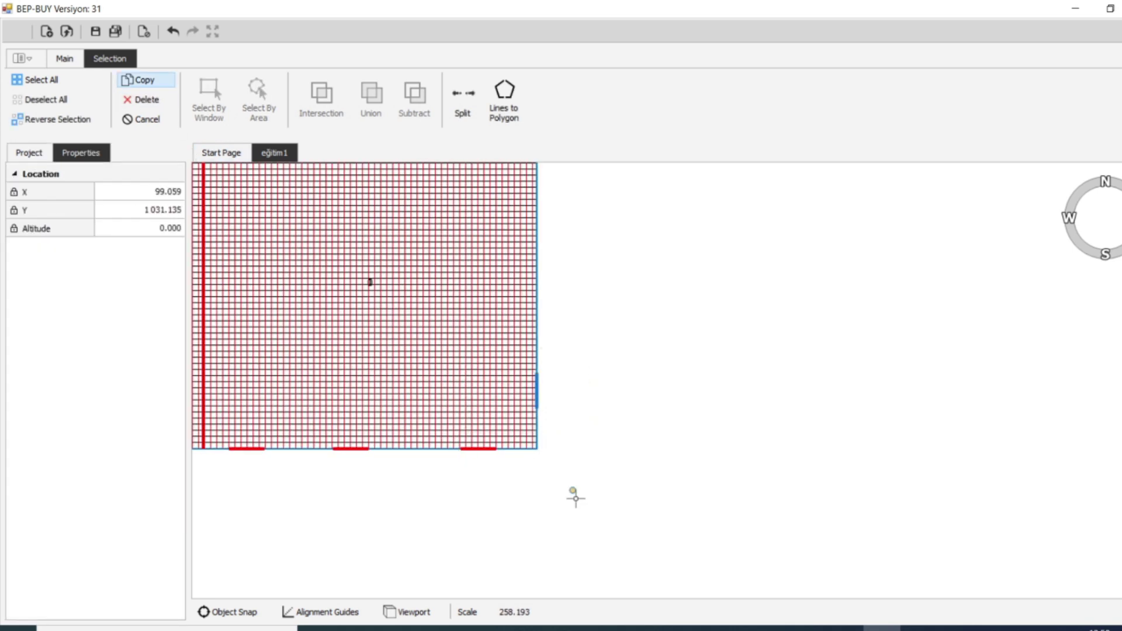
click(536, 448)
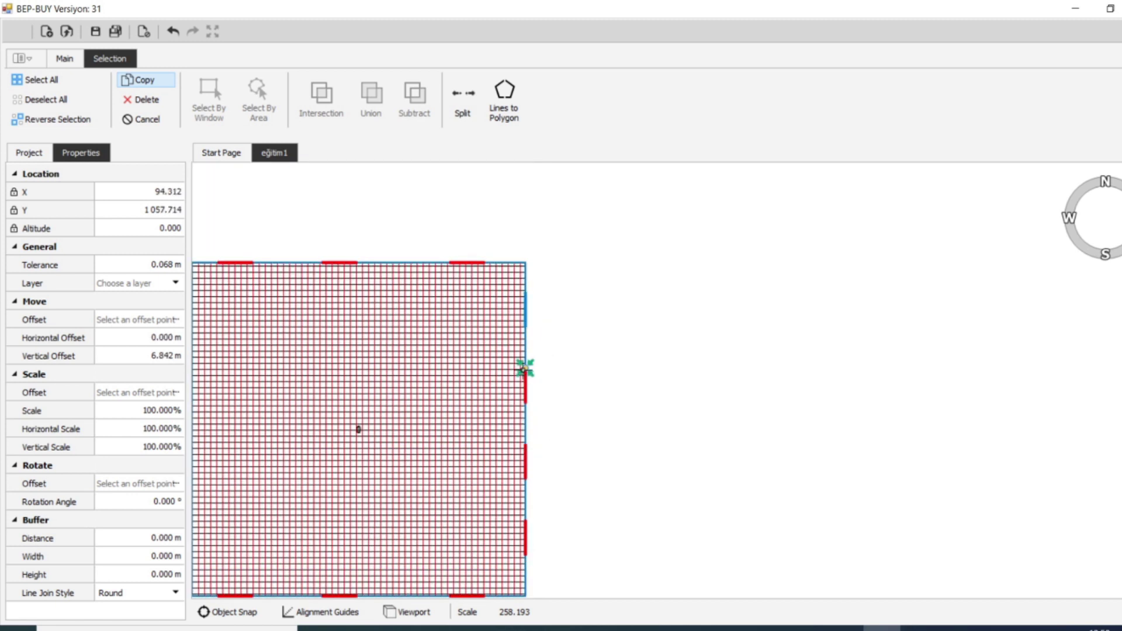
scroll(631, 377, down, 3)
scroll(631, 377, down, 1)
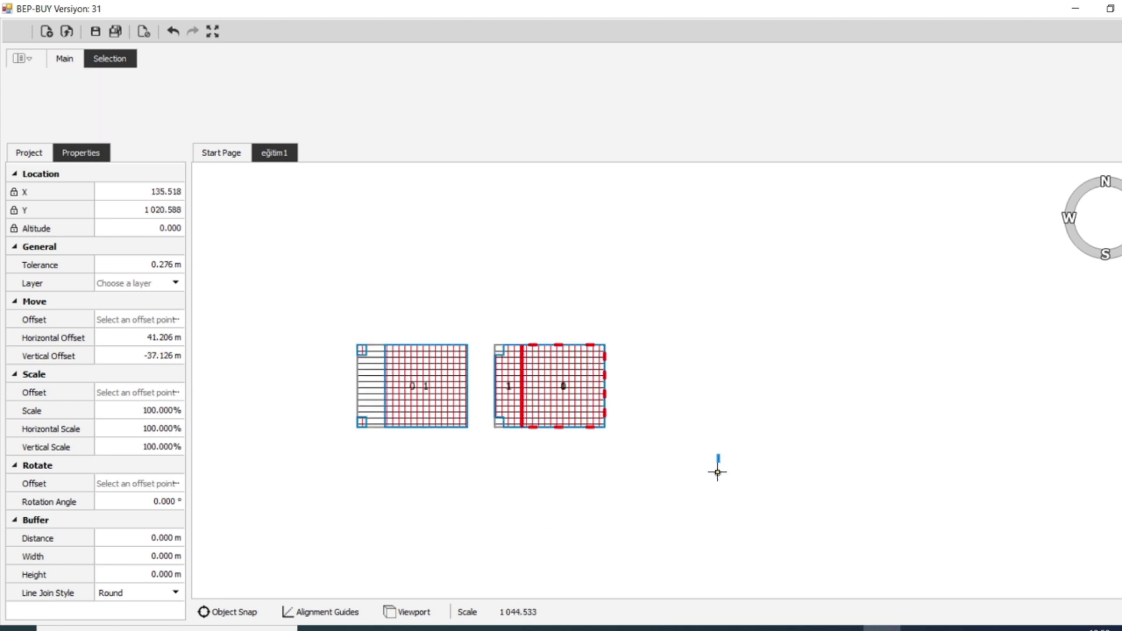
key(Escape)
Copy all the short north, east and south windows from the copied plan onto the matching walls of the original plan
drag(498, 438, 489, 402)
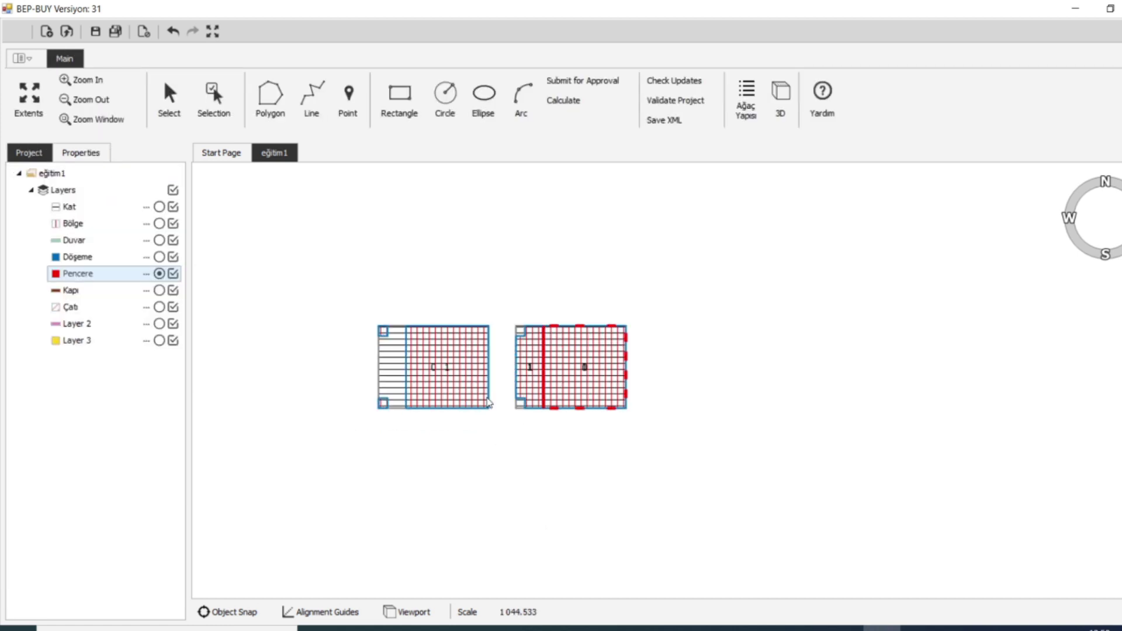
click(211, 96)
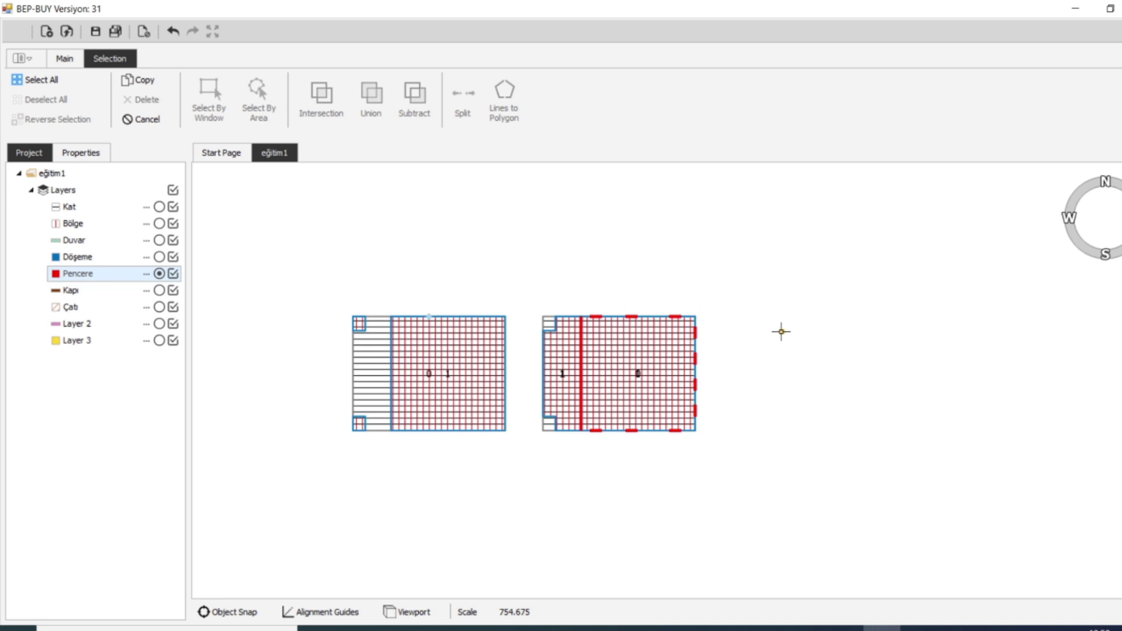
scroll(779, 331, up, 2)
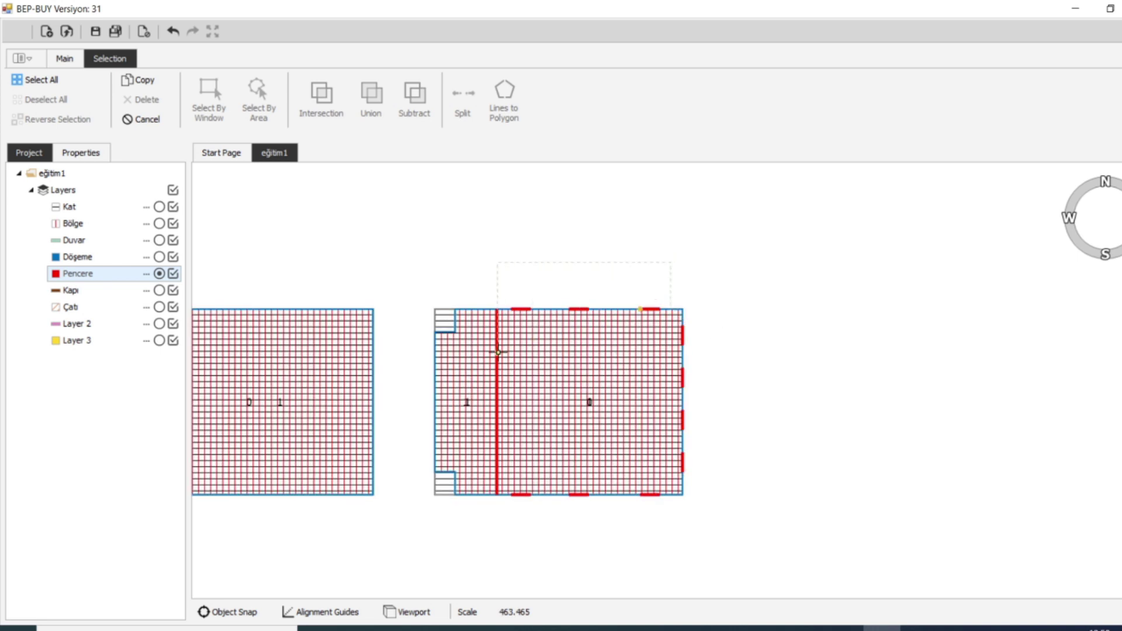
click(498, 352)
click(724, 317)
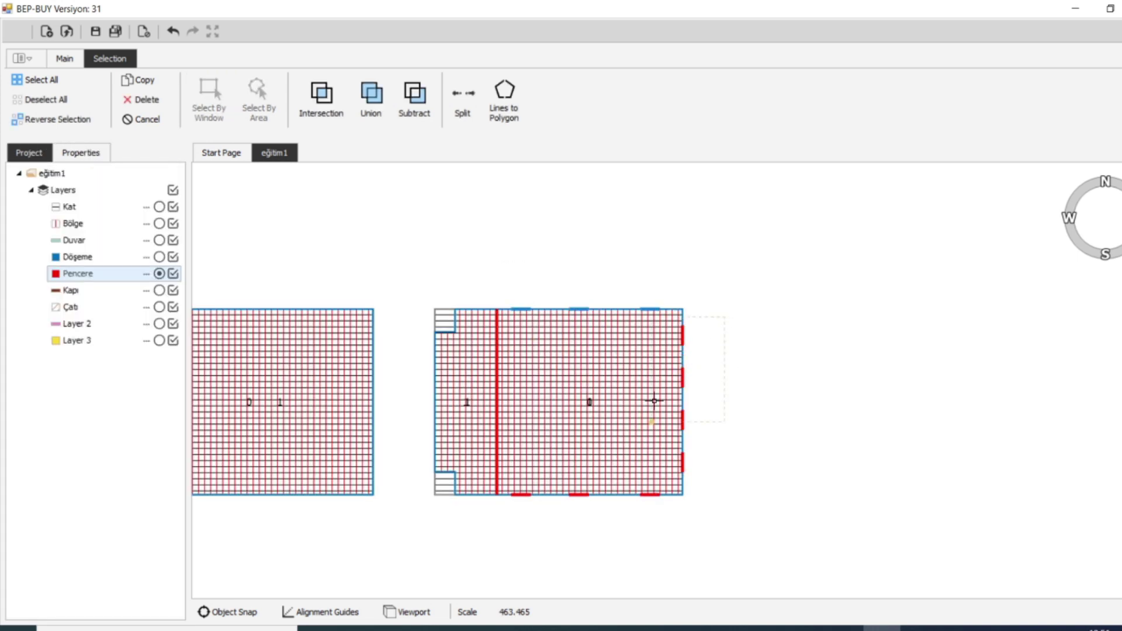
click(646, 493)
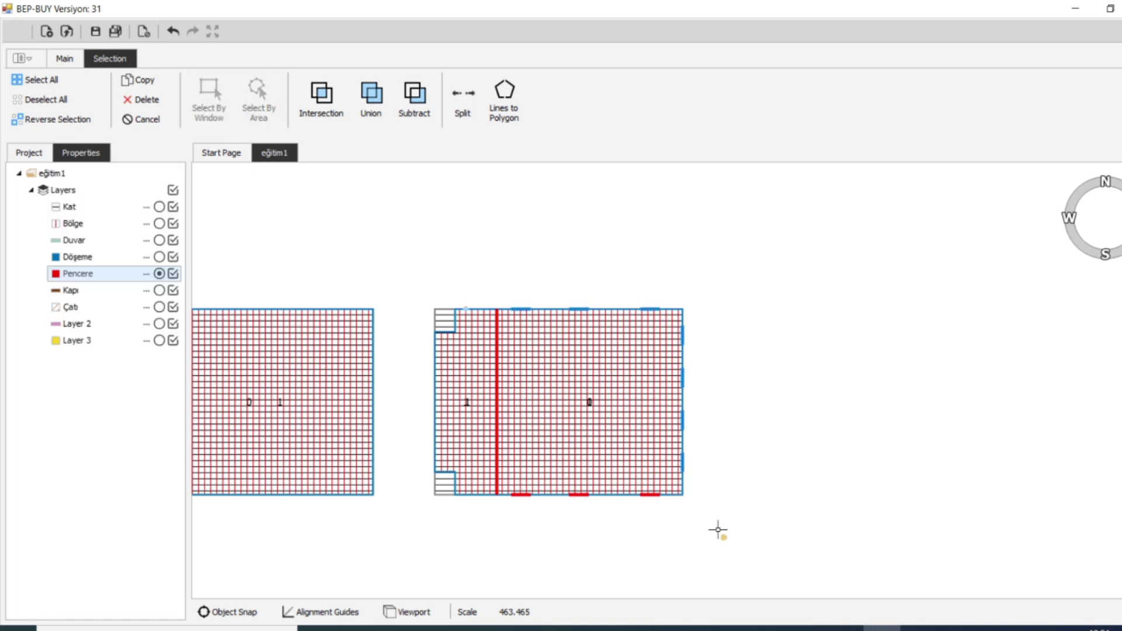
click(738, 488)
click(495, 572)
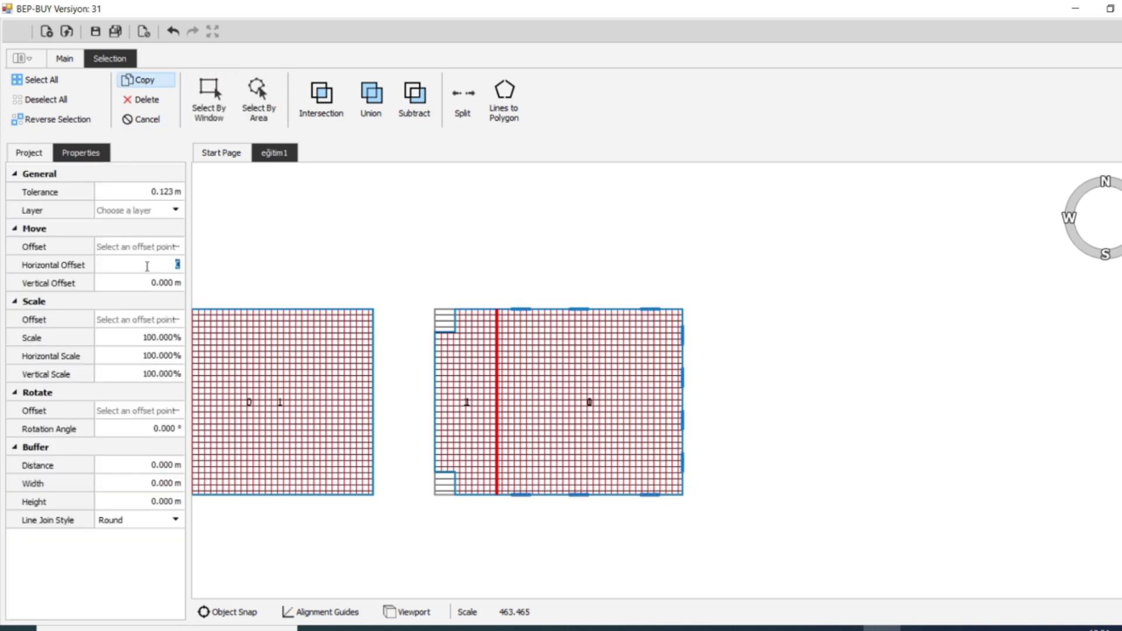
scroll(596, 400, down, 2)
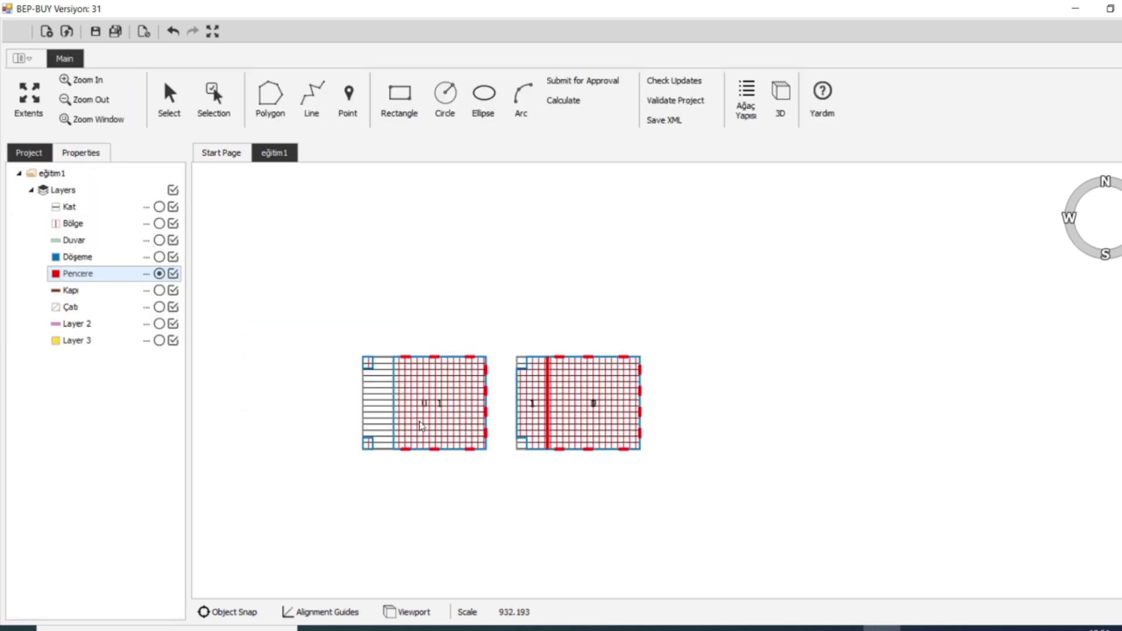
On the Kapı layer, draw a door northward from the midpoint of the original plan's recessed west wall, 4.2 m long
click(213, 96)
scroll(426, 392, up, 2)
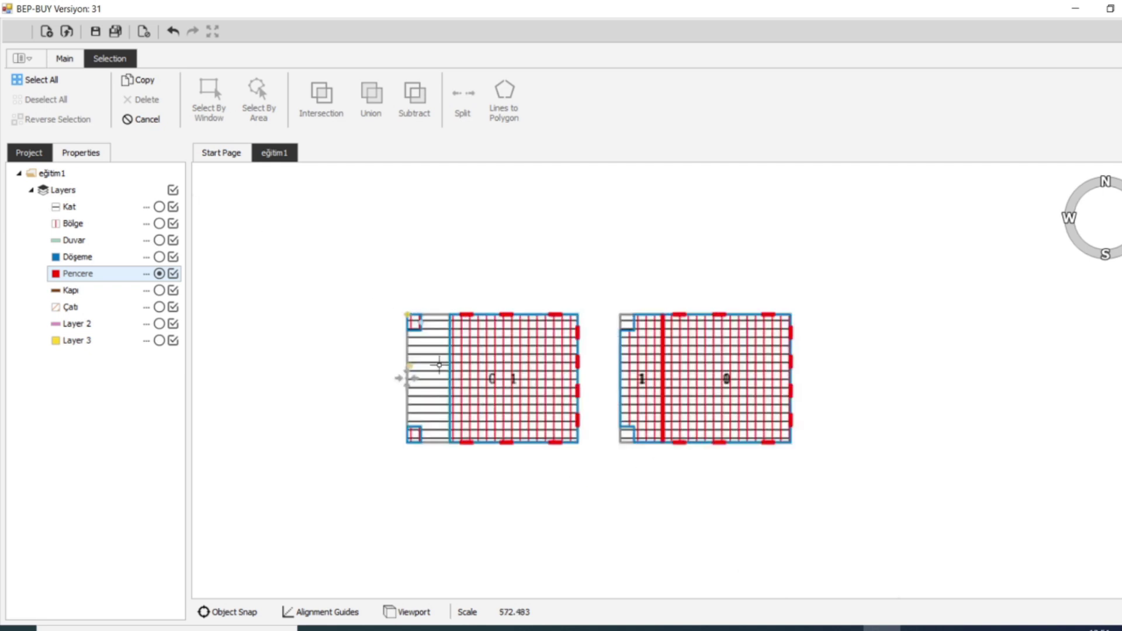
click(159, 291)
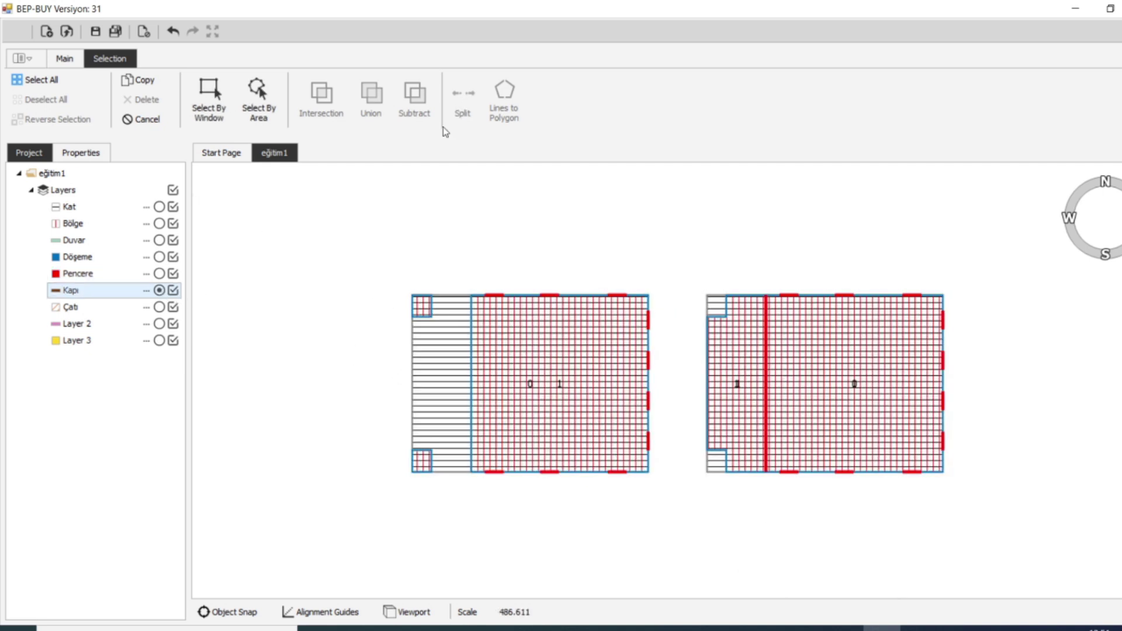
key(Escape)
click(311, 97)
scroll(526, 385, up, 2)
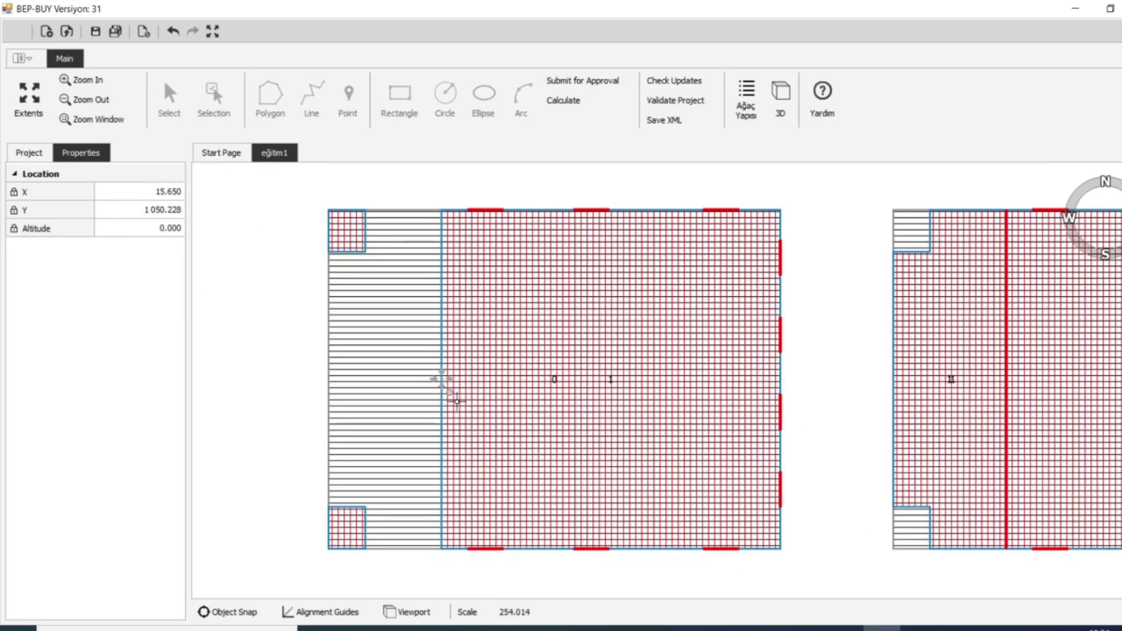
click(441, 379)
click(440, 328)
click(157, 265)
text(4.200)
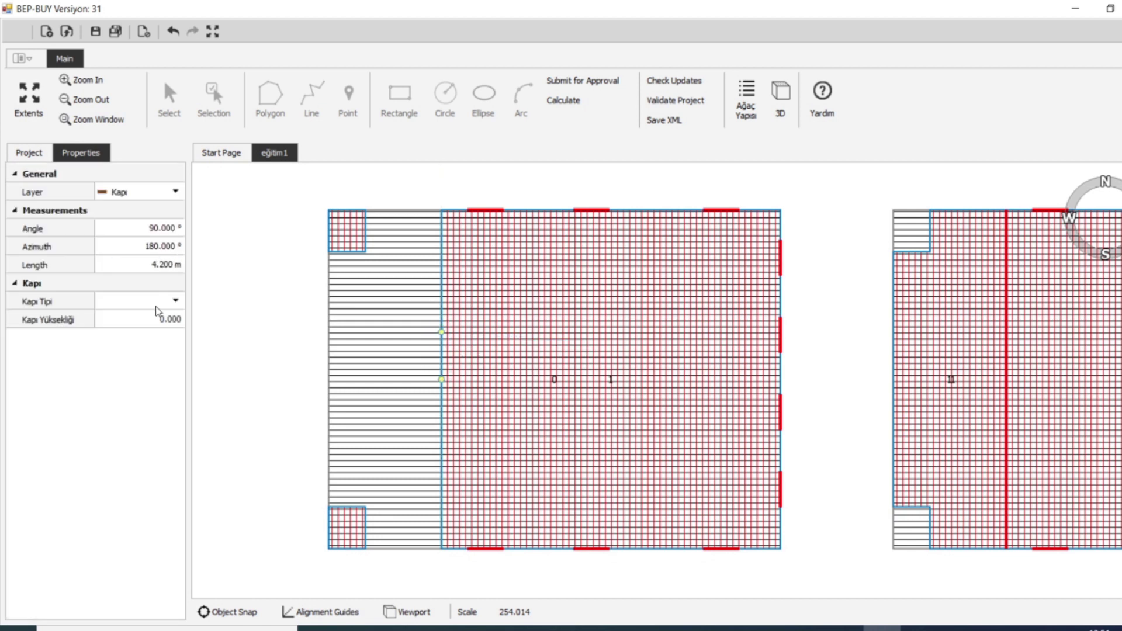
Choose a Kapı Tipi for the new door and set its Kapı Yüksekliği to 3.200
click(156, 304)
click(156, 339)
click(154, 324)
text(3.200)
key(Return)
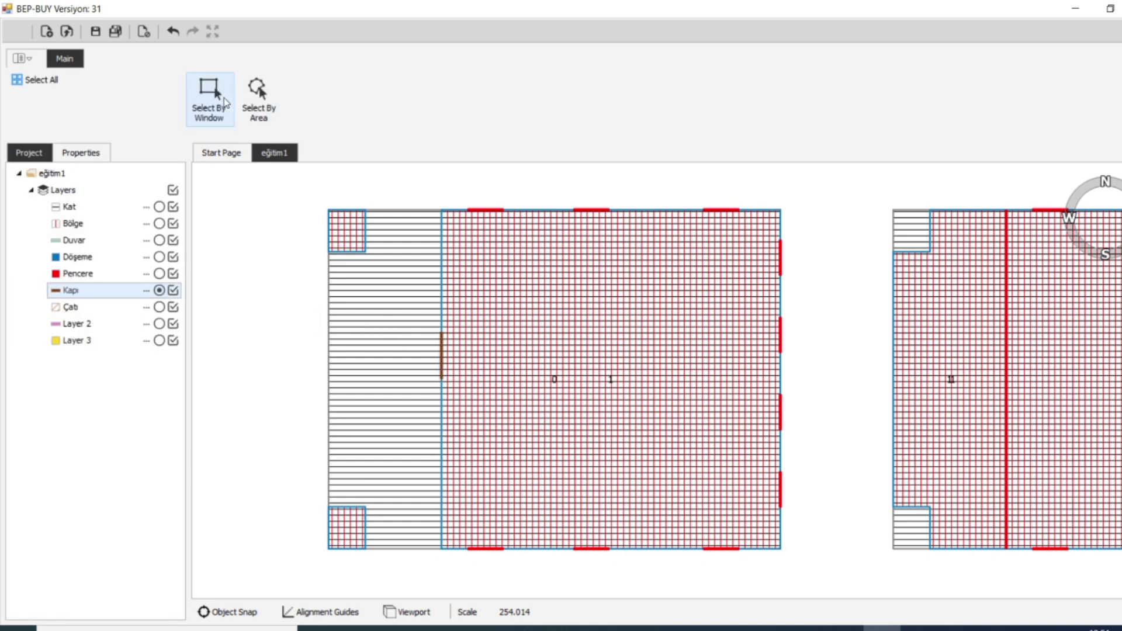
Move the door 2.1 m south along the recessed west wall
click(441, 348)
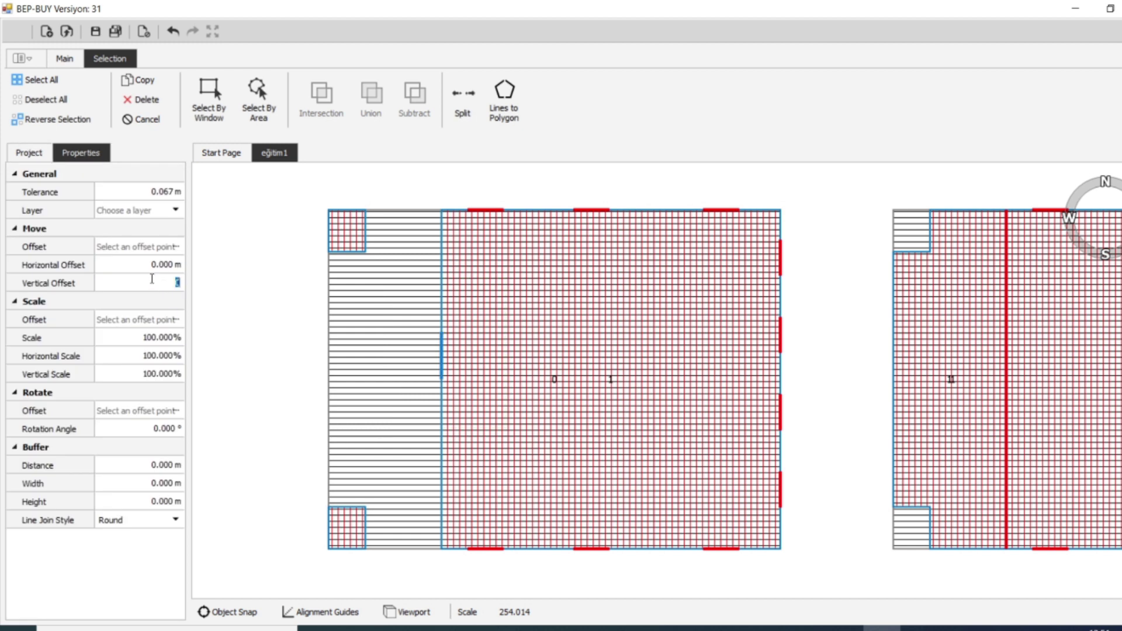
key(Escape)
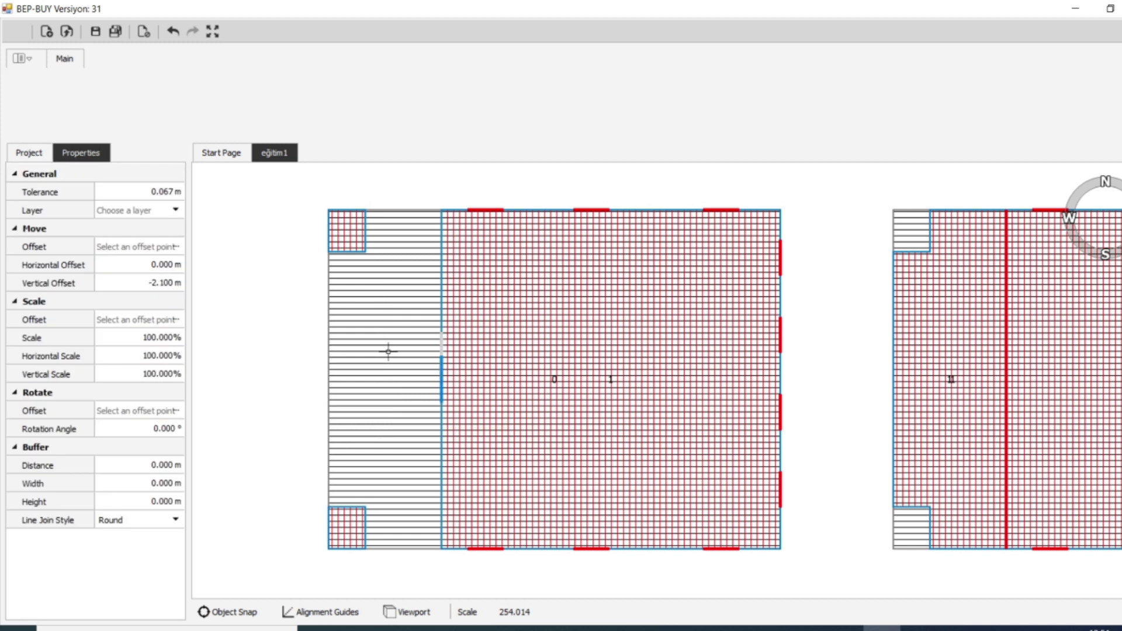
Open the 3D view of the building model
scroll(409, 338, down, 8)
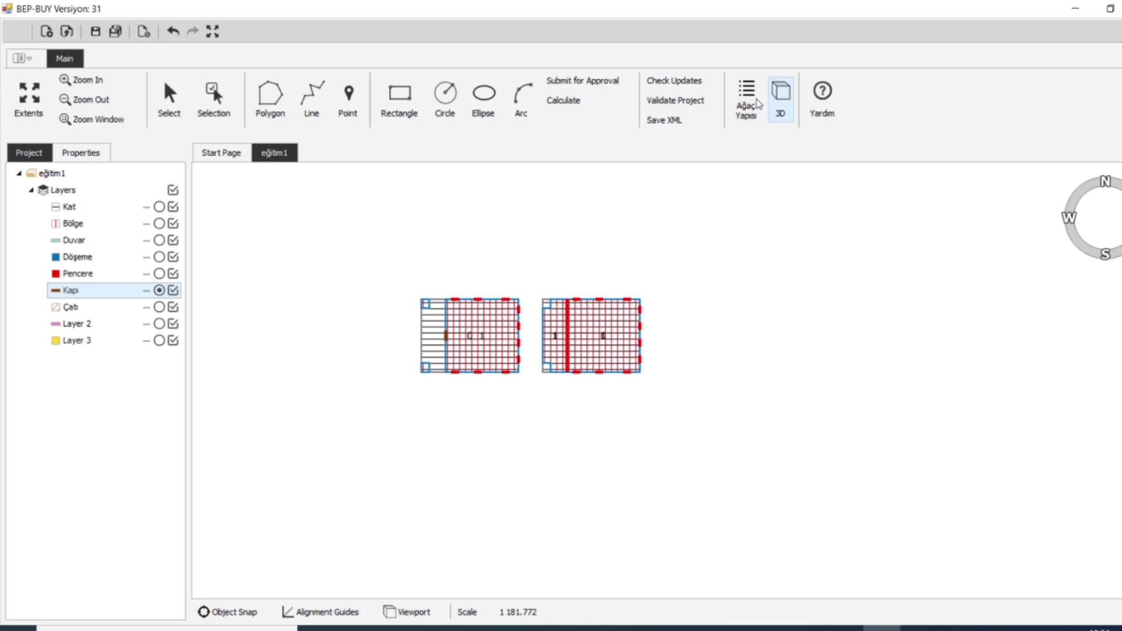
click(785, 110)
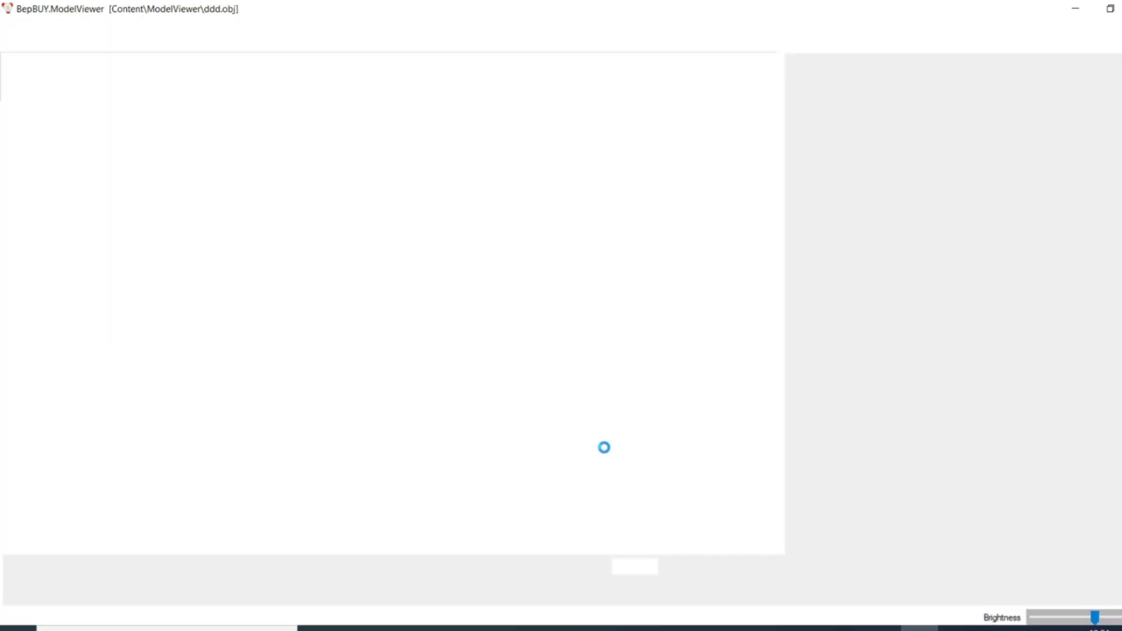
Inspect the building's west entrance side and adjoining facade in the 3D view, and close the viewer
drag(444, 379, 700, 343)
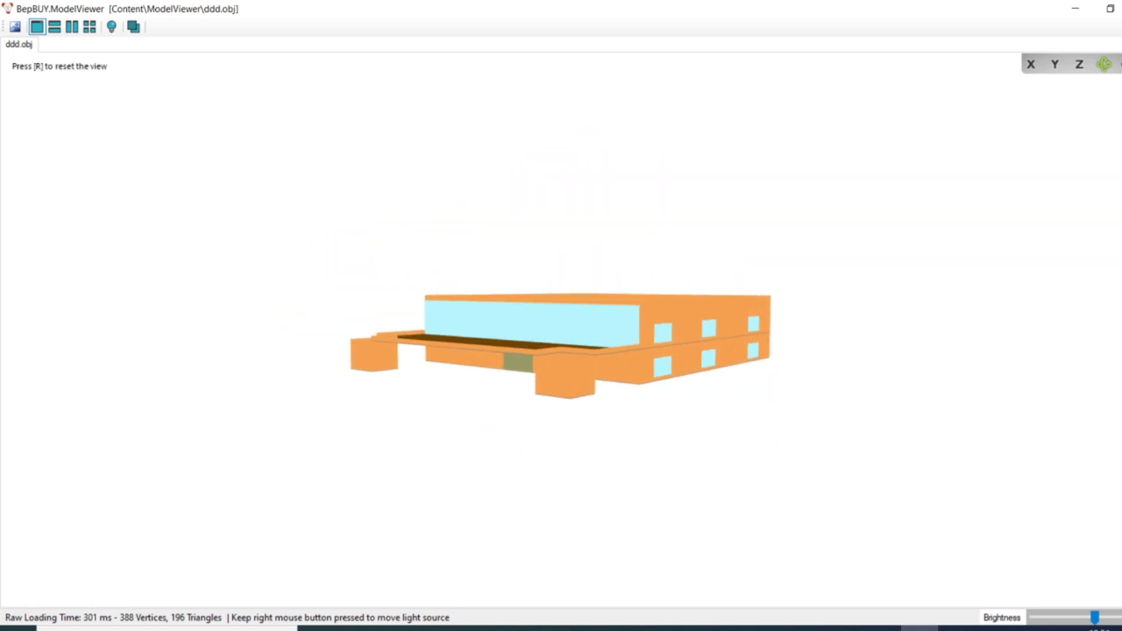
key(alt+F4)
Delete the three windows on the upper floor plan's north wall
click(165, 94)
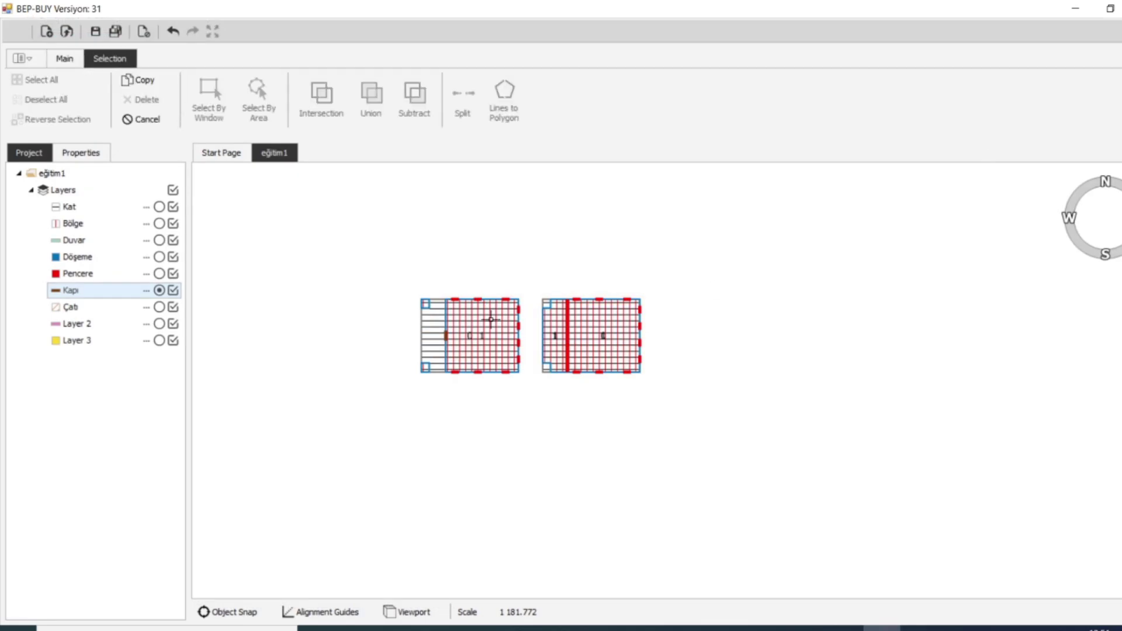
scroll(496, 276, up, 1)
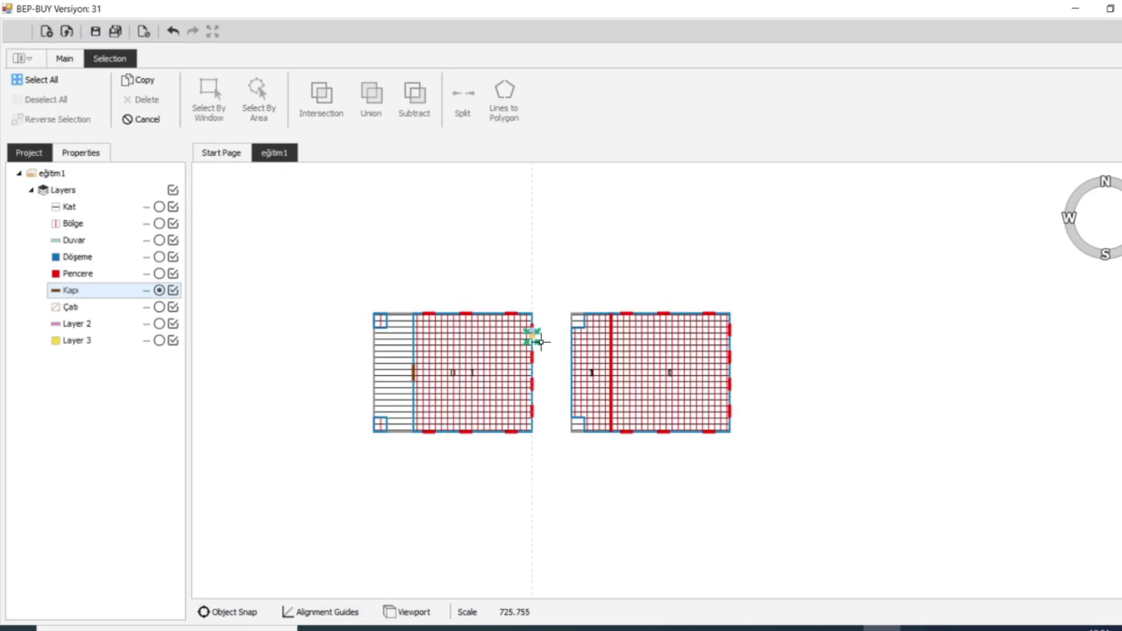
scroll(599, 350, up, 1)
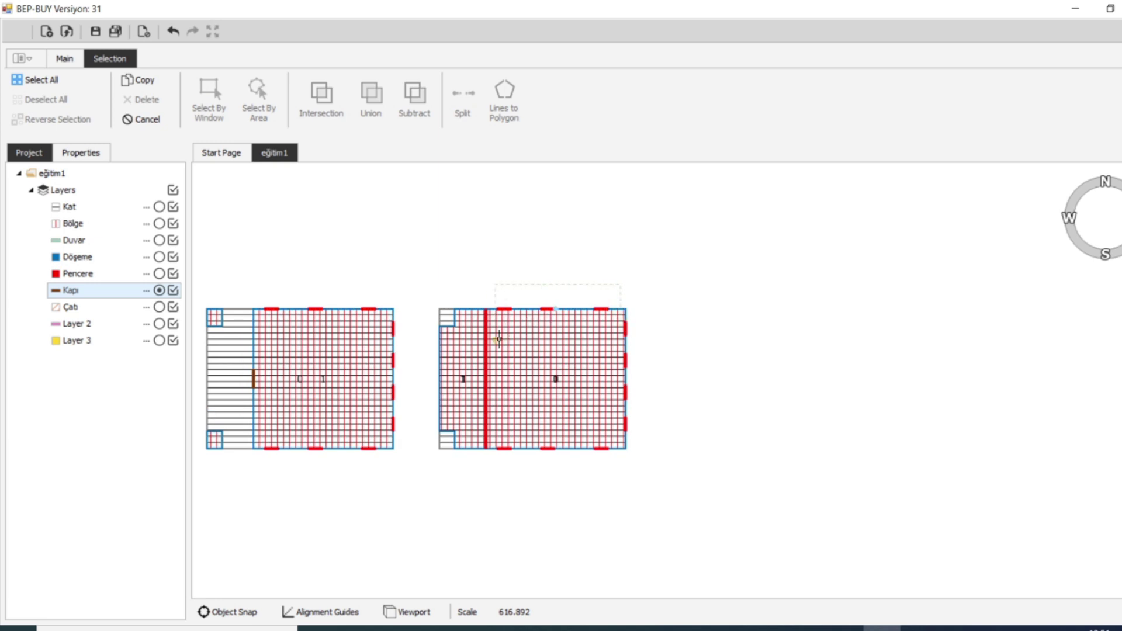
click(141, 99)
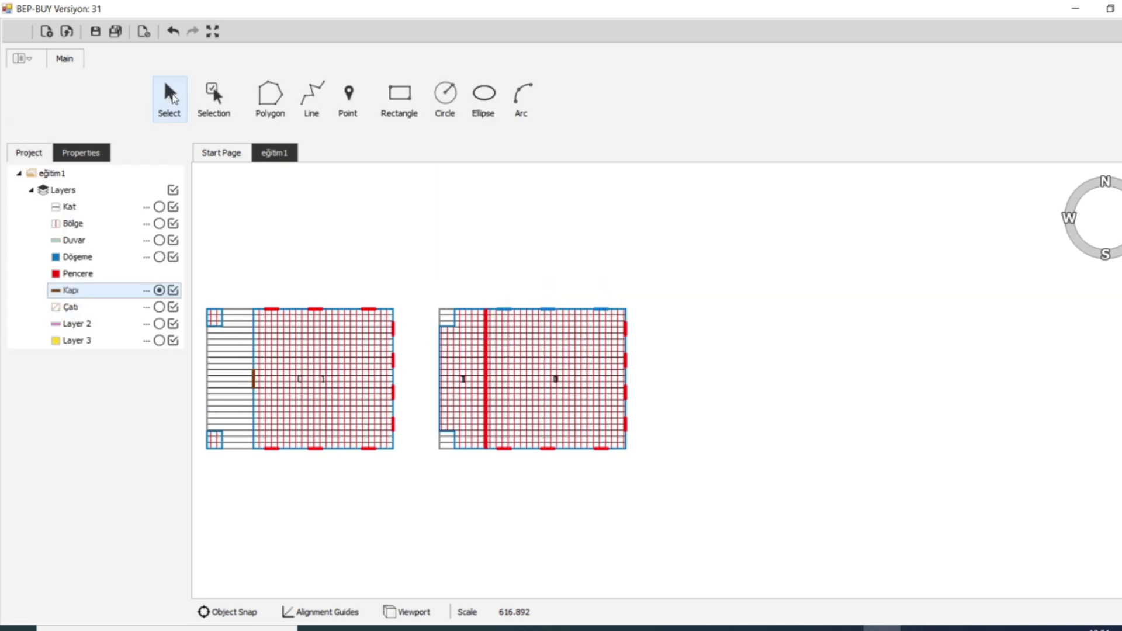
Check the Pencere Yüksekliği and Yerden Yükseklik of the upper floor's three south-wall windows and southernmost east-wall window
click(170, 96)
scroll(468, 447, up, 2)
click(506, 458)
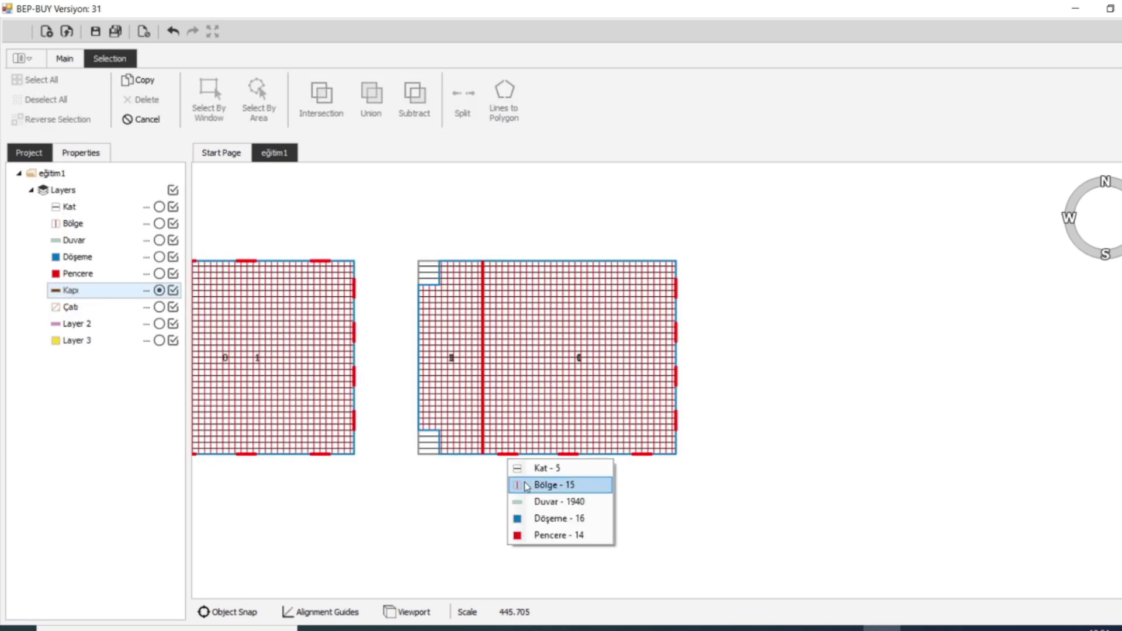
click(528, 534)
click(151, 374)
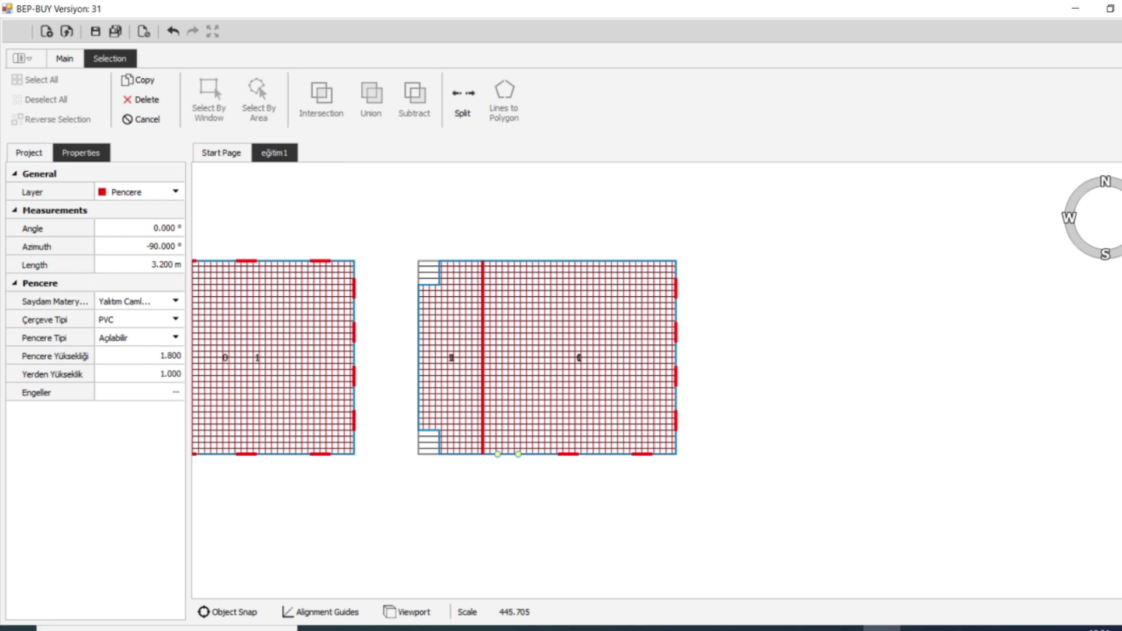
click(562, 456)
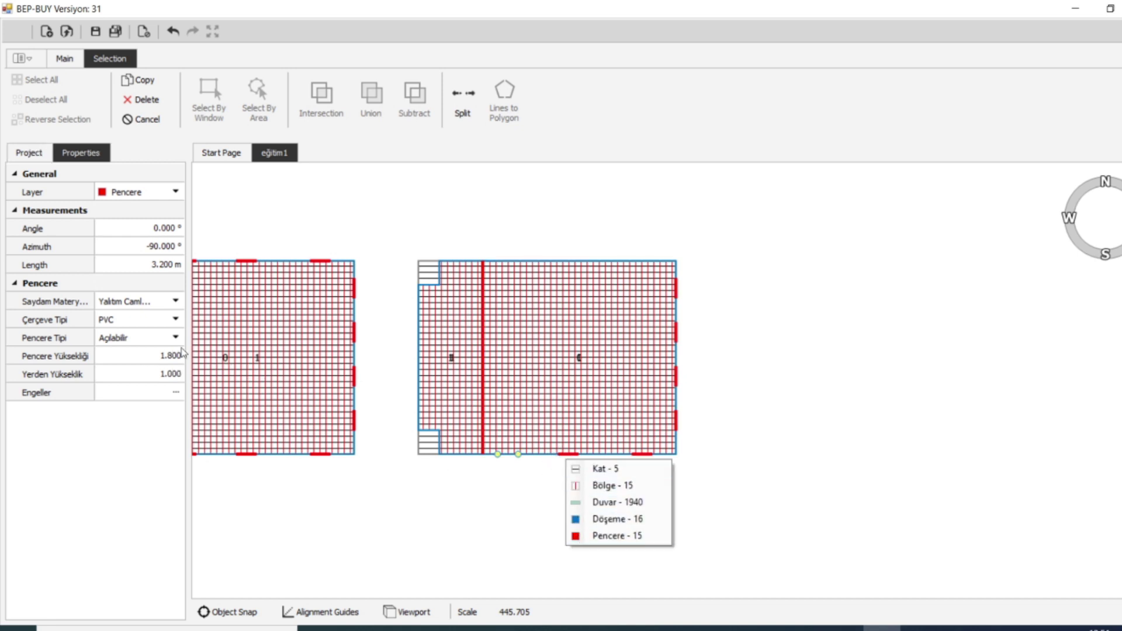
click(152, 371)
click(564, 455)
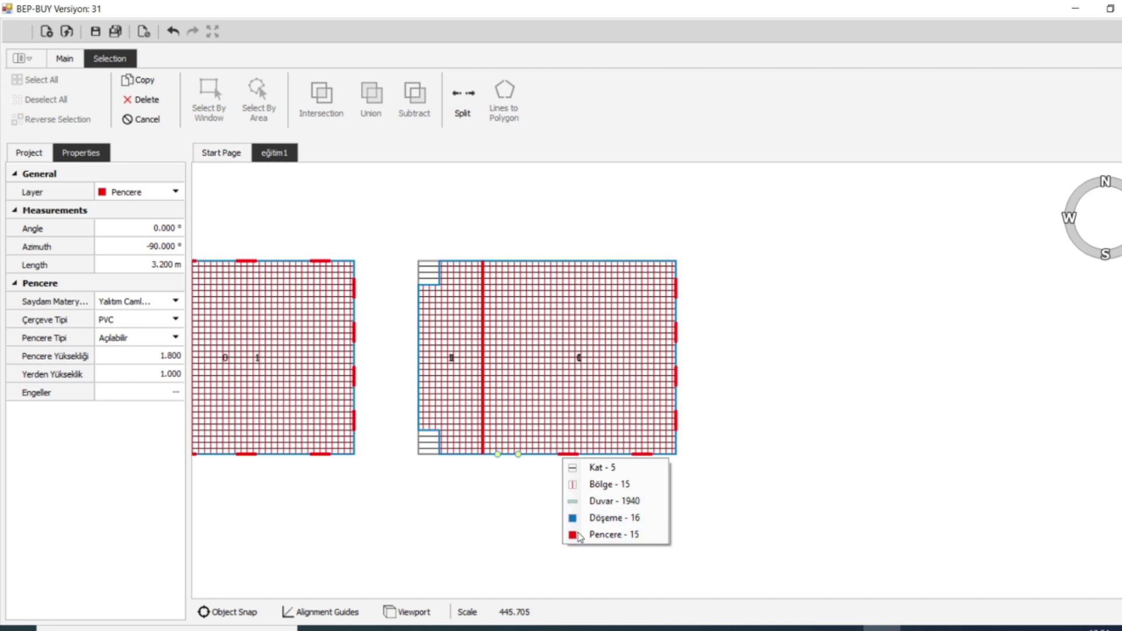
click(602, 533)
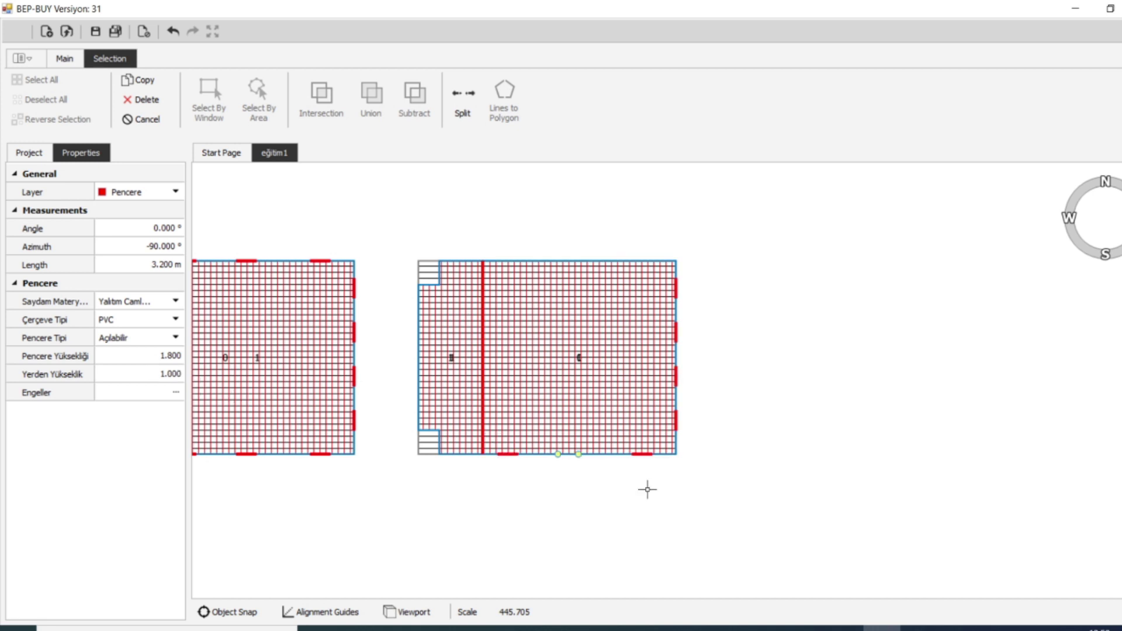
click(649, 459)
click(666, 533)
click(654, 410)
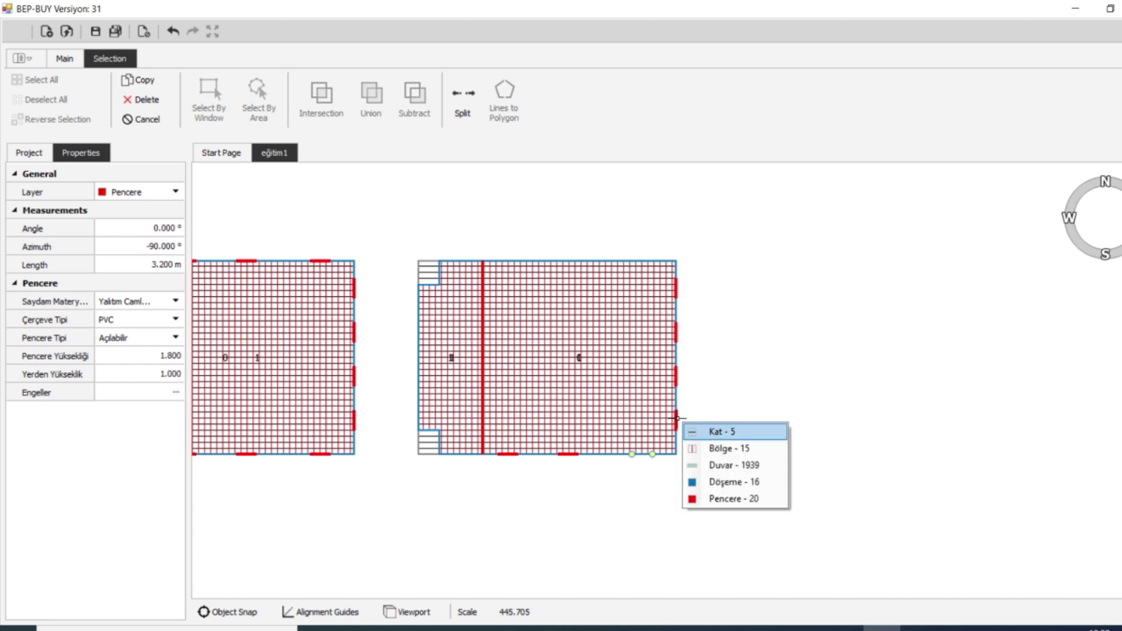
click(730, 498)
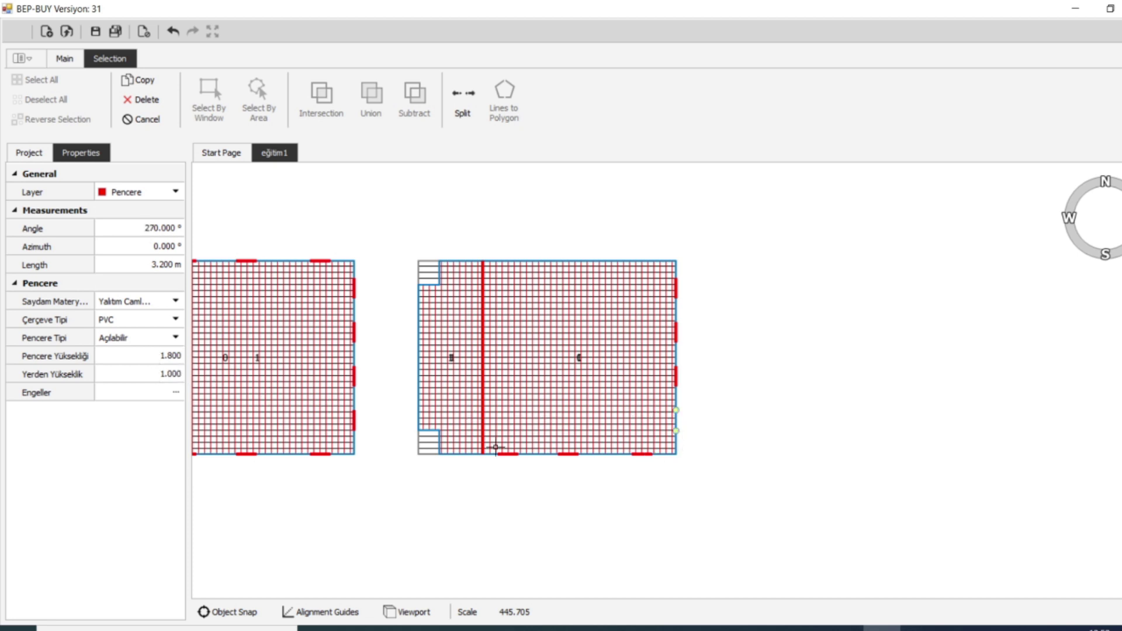
key(Escape)
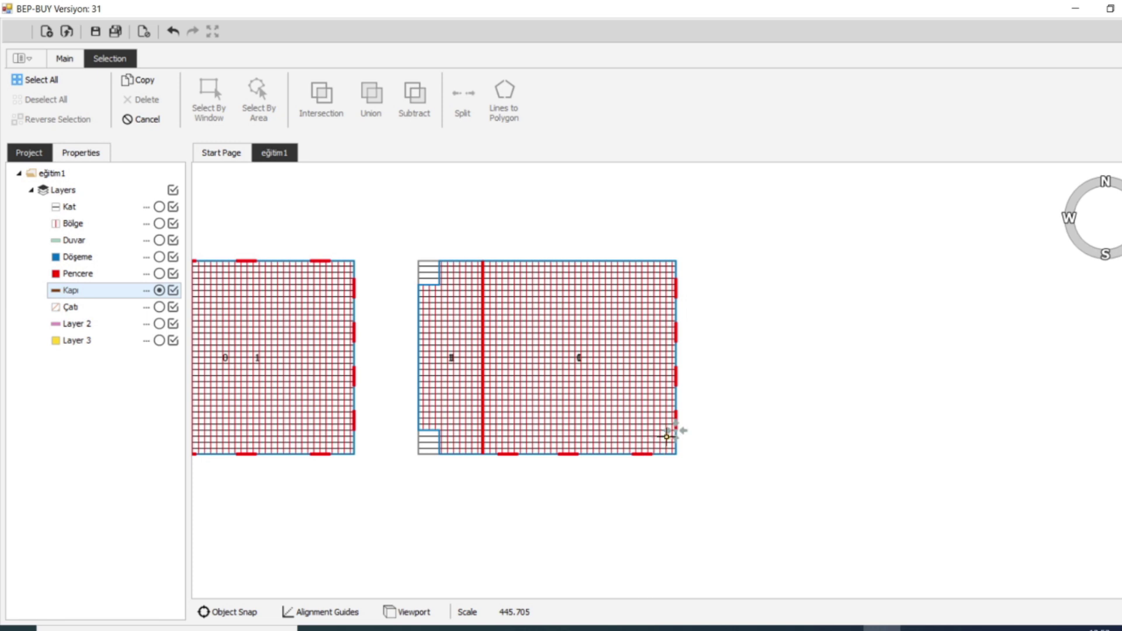
Copy the upper floor's three south-wall windows to its north wall, offsetting from the southeast corner to the northeast corner
drag(490, 526, 490, 527)
click(177, 247)
click(676, 454)
click(675, 261)
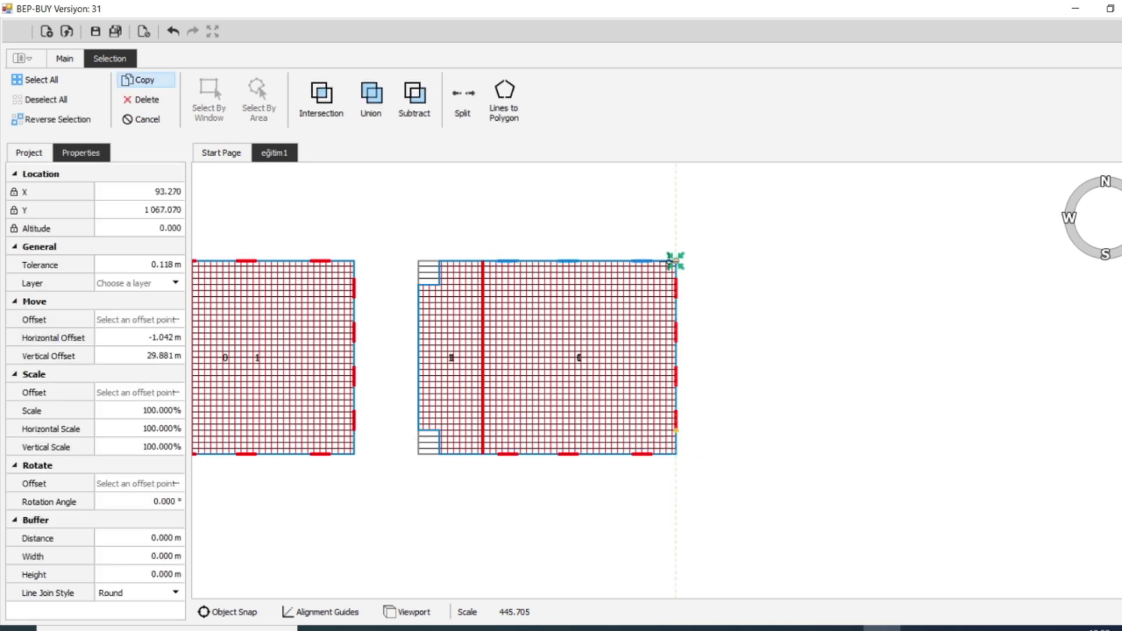
key(Escape)
Check the upper floor's windows on all sides in the 3D view and close the viewer
scroll(754, 275, down, 3)
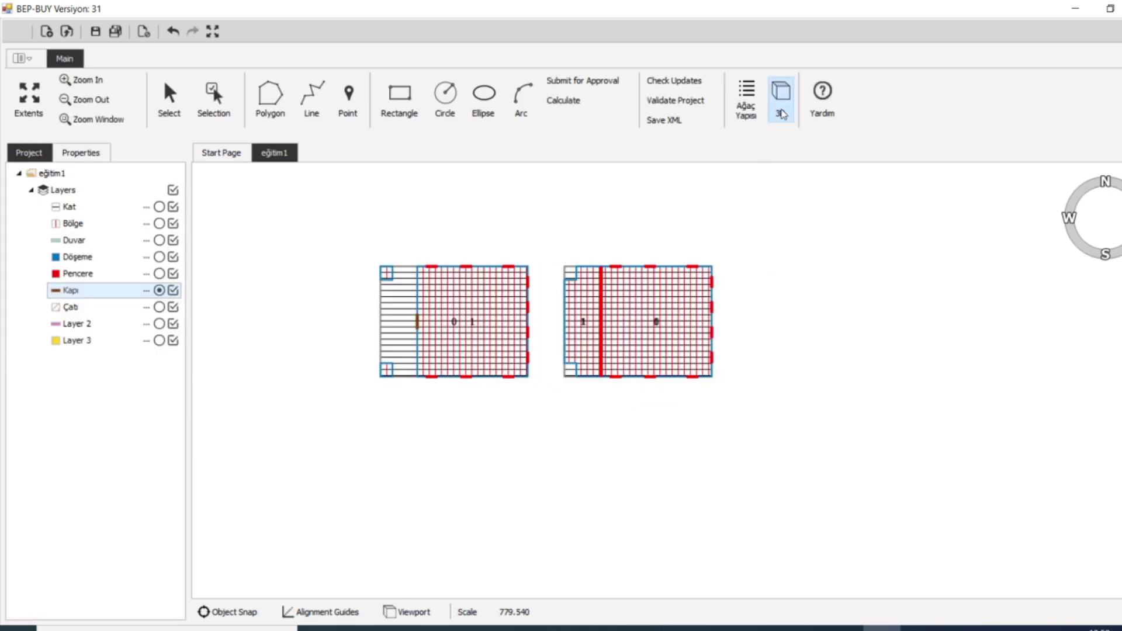
click(783, 111)
drag(521, 446, 495, 295)
scroll(565, 347, down, 2)
scroll(593, 355, up, 1)
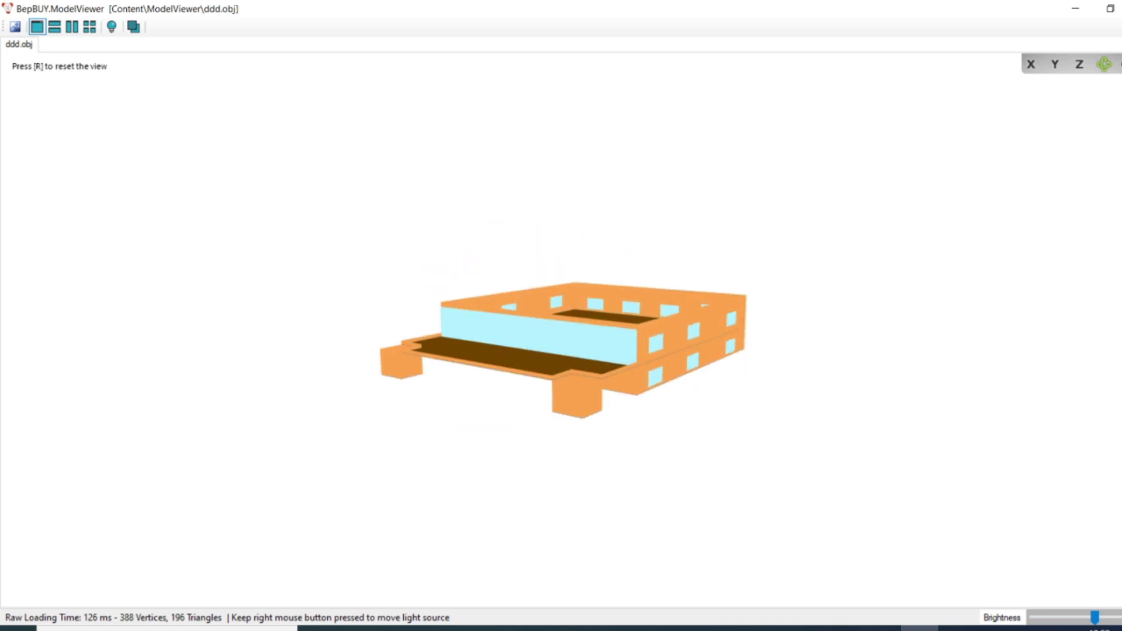
click(1121, 9)
Set the upper floor's Kat Yükseklik to 4 and check the west facade in the 3D view
click(168, 97)
scroll(609, 309, up, 2)
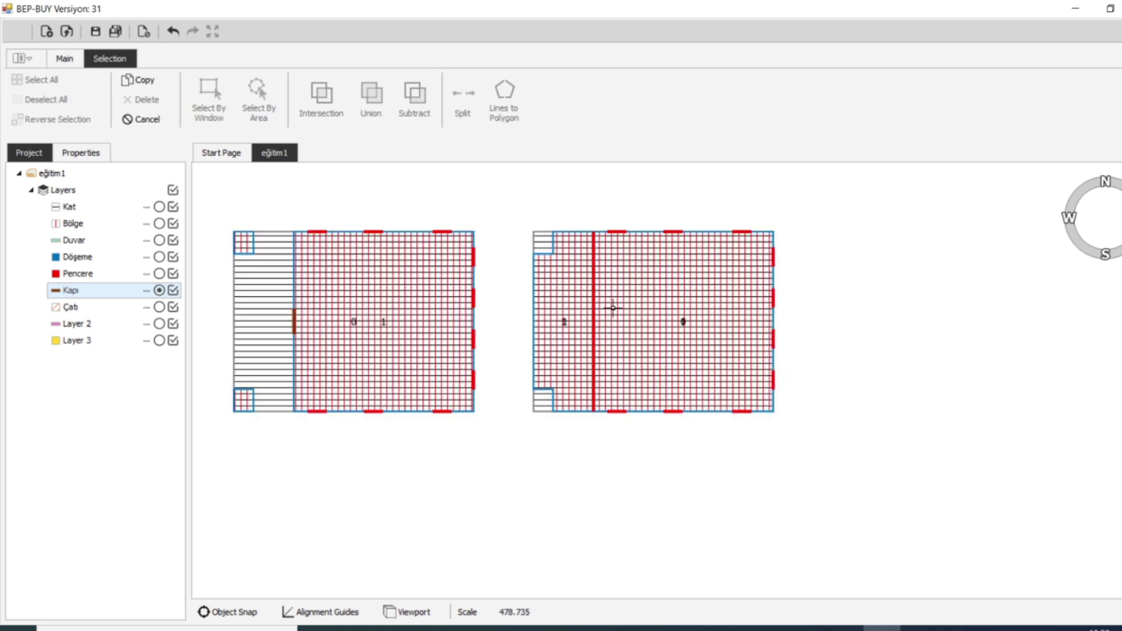
click(638, 325)
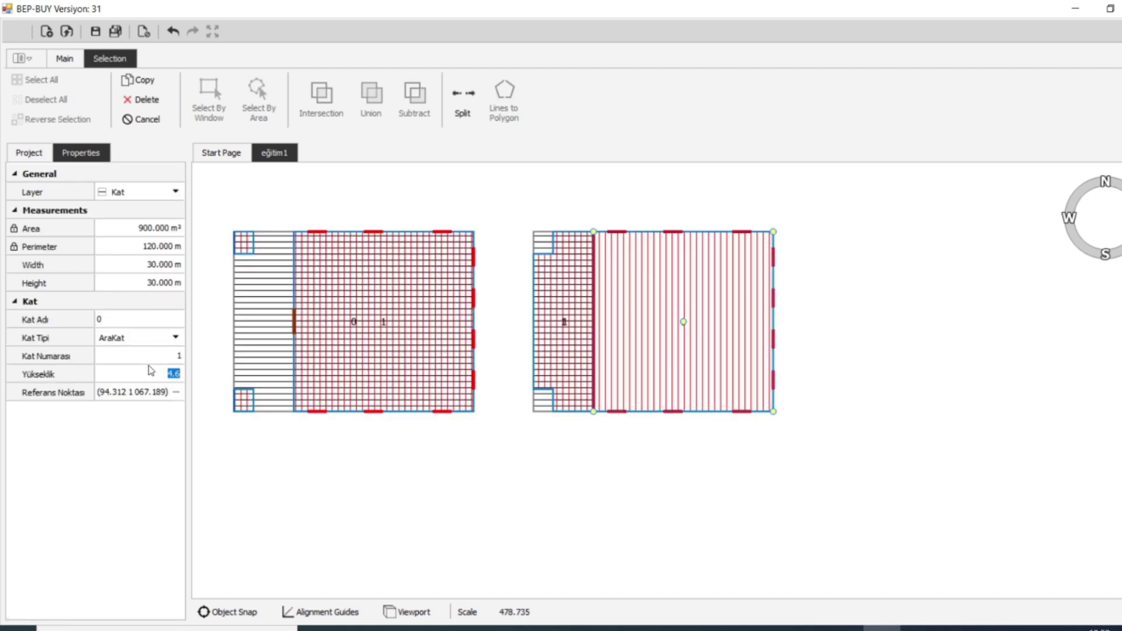
text(4)
key(Escape)
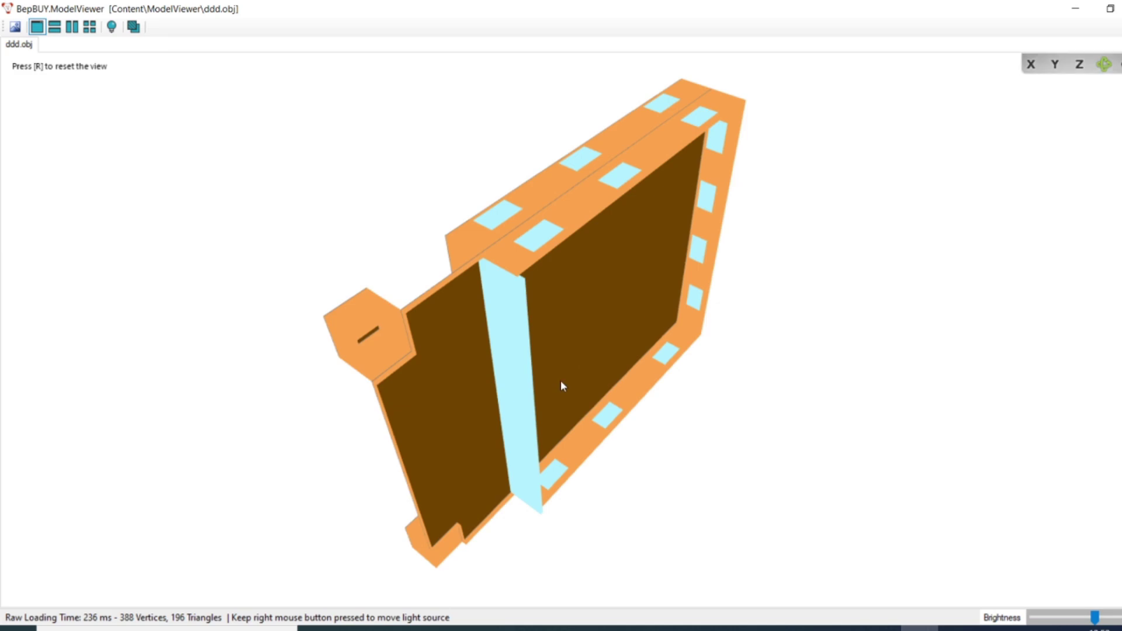
drag(561, 386, 634, 244)
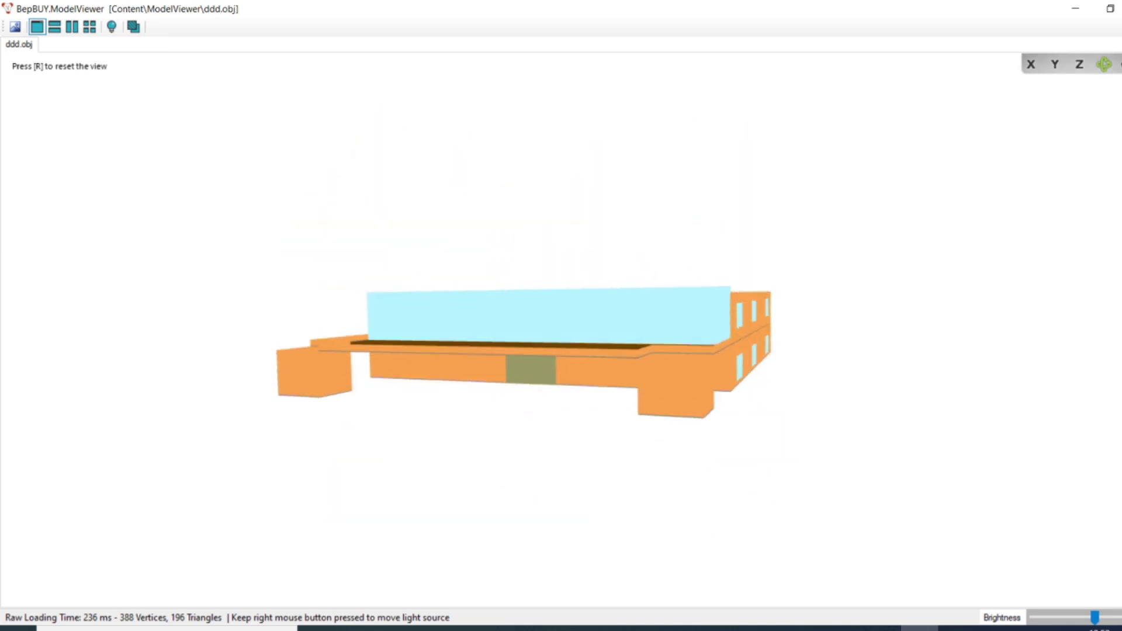
click(1121, 8)
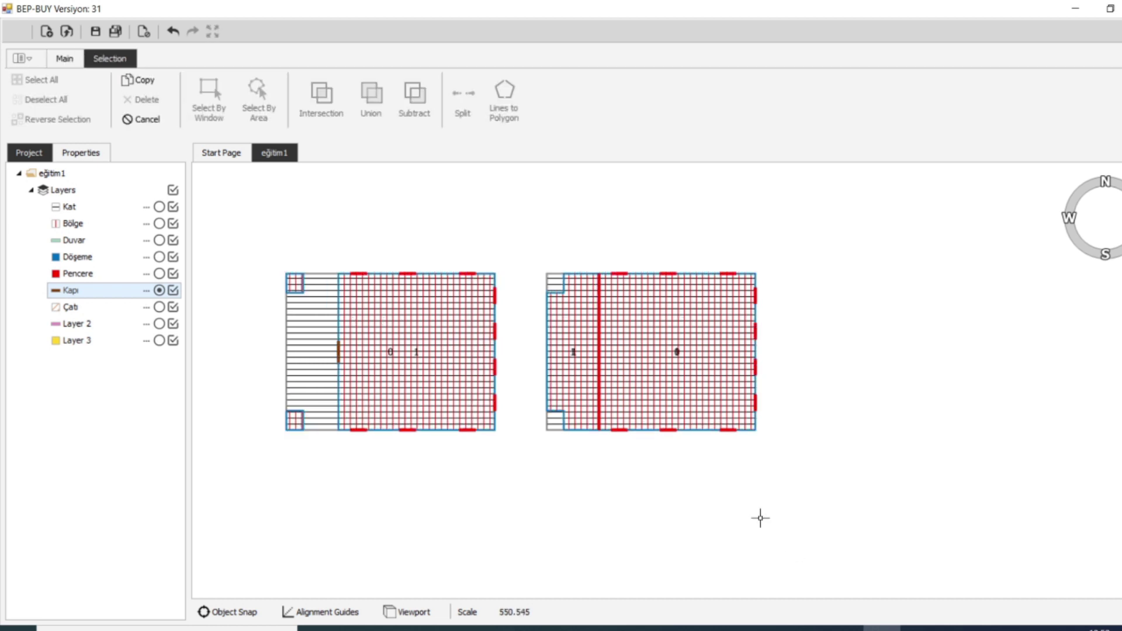
Set the Pencere Yüksekliği of the upper floor's 30 m window on the recessed west wall to 3.2
scroll(621, 365, up, 3)
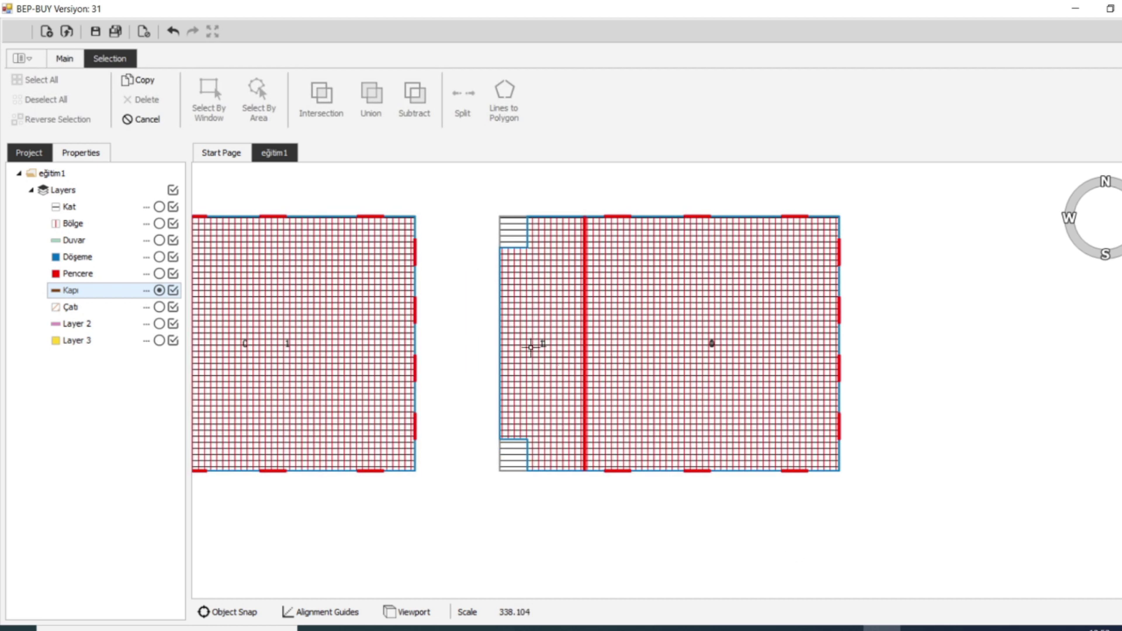
click(585, 307)
click(636, 434)
click(167, 357)
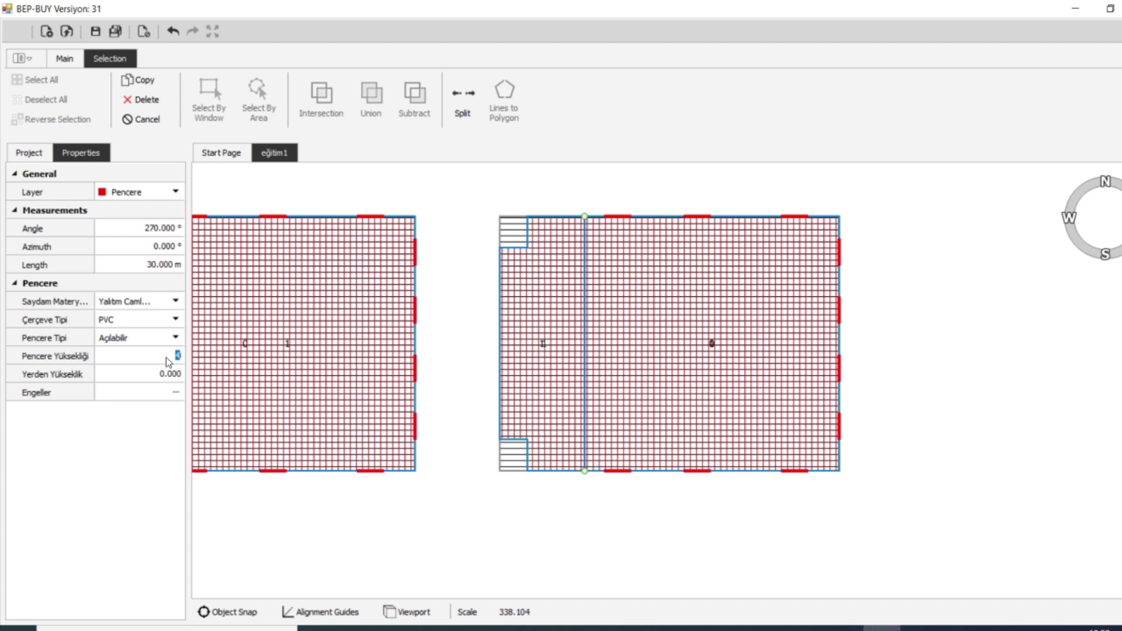
text(3.2)
key(Return)
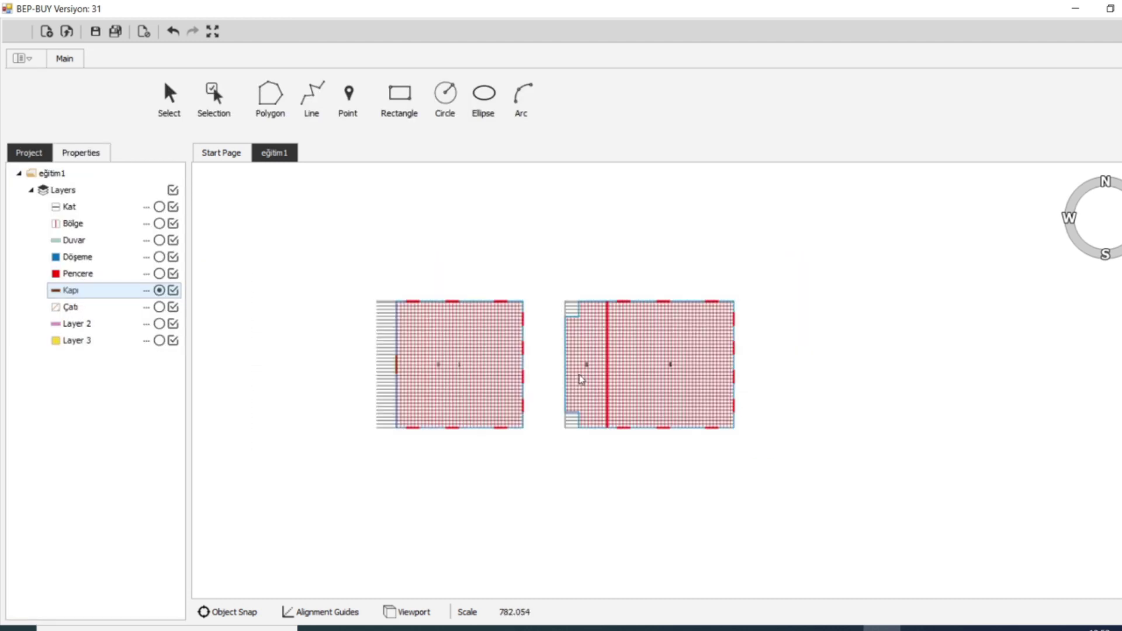
Copy the upper floor's main Bölge area onto the Çatı layer
scroll(646, 358, up, 3)
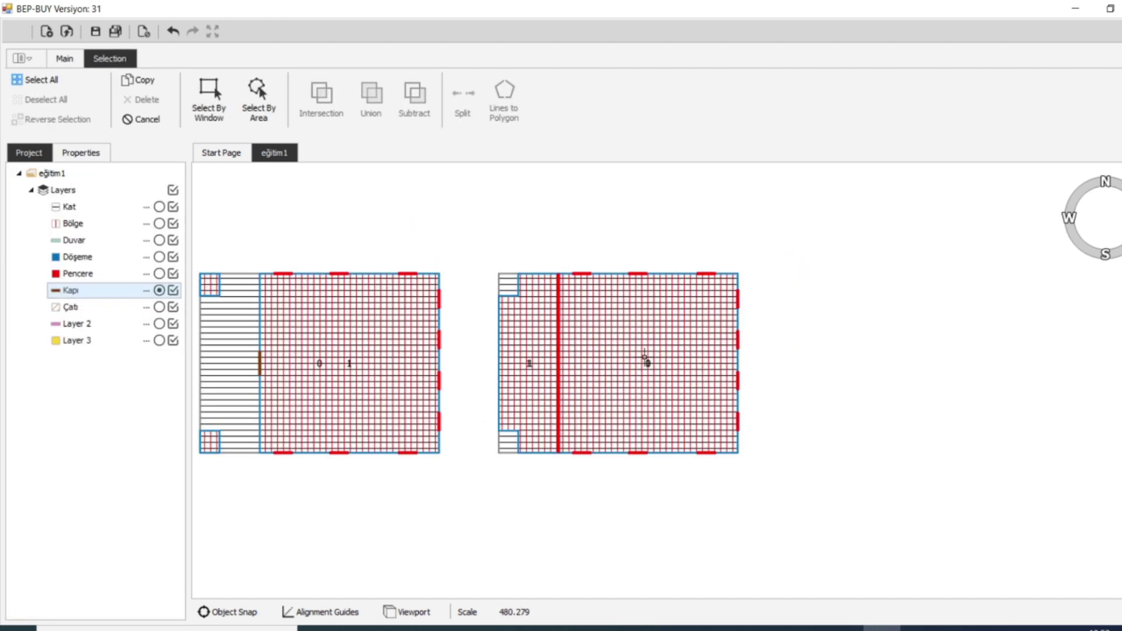
click(646, 359)
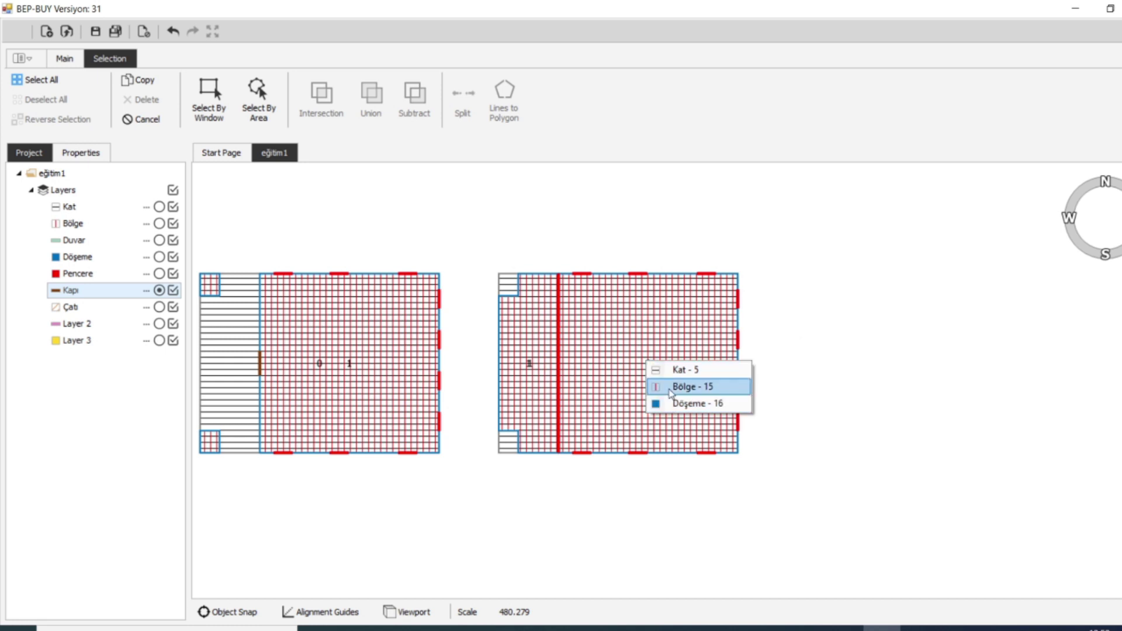
click(666, 385)
click(176, 210)
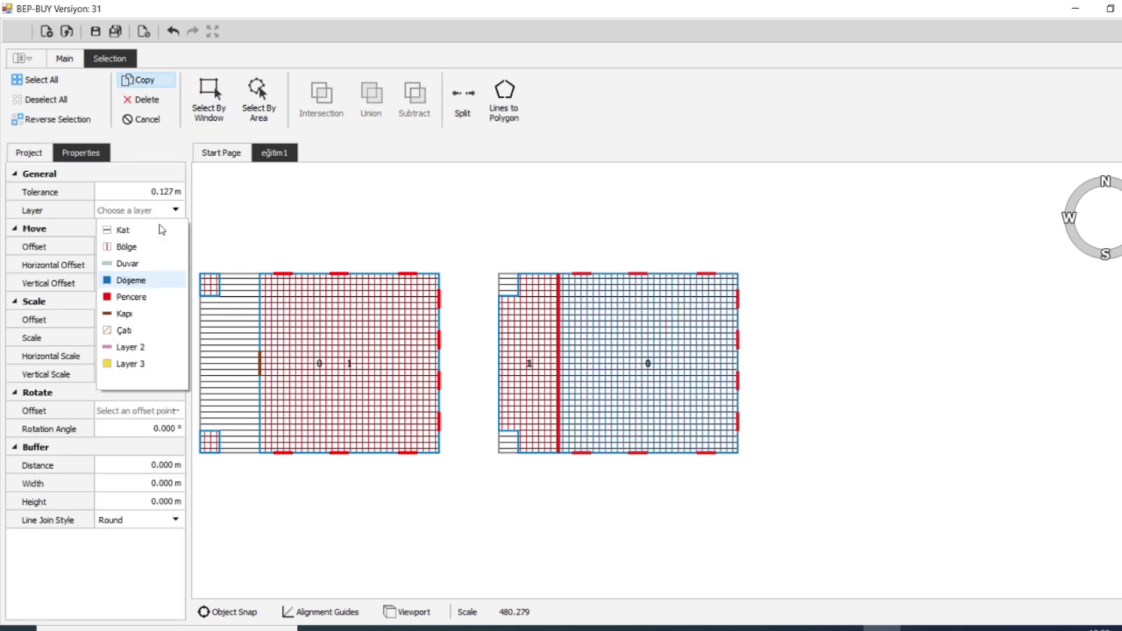
click(148, 328)
Inspect the main roof and the west facade's glazing in the 3D view, and close the viewer
scroll(569, 374, down, 5)
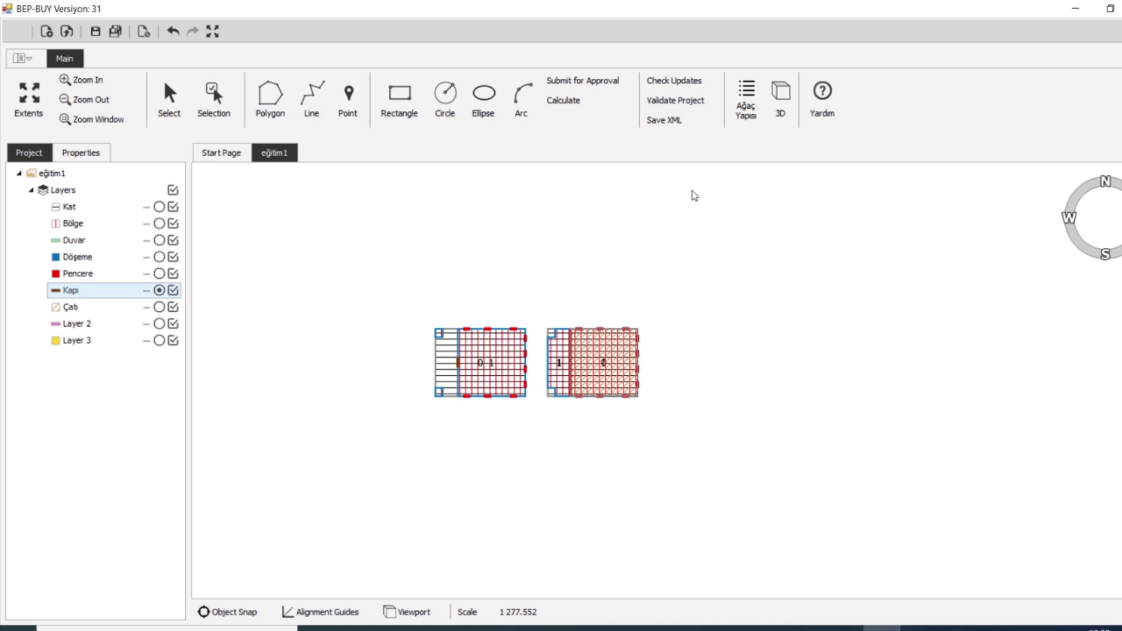
click(777, 110)
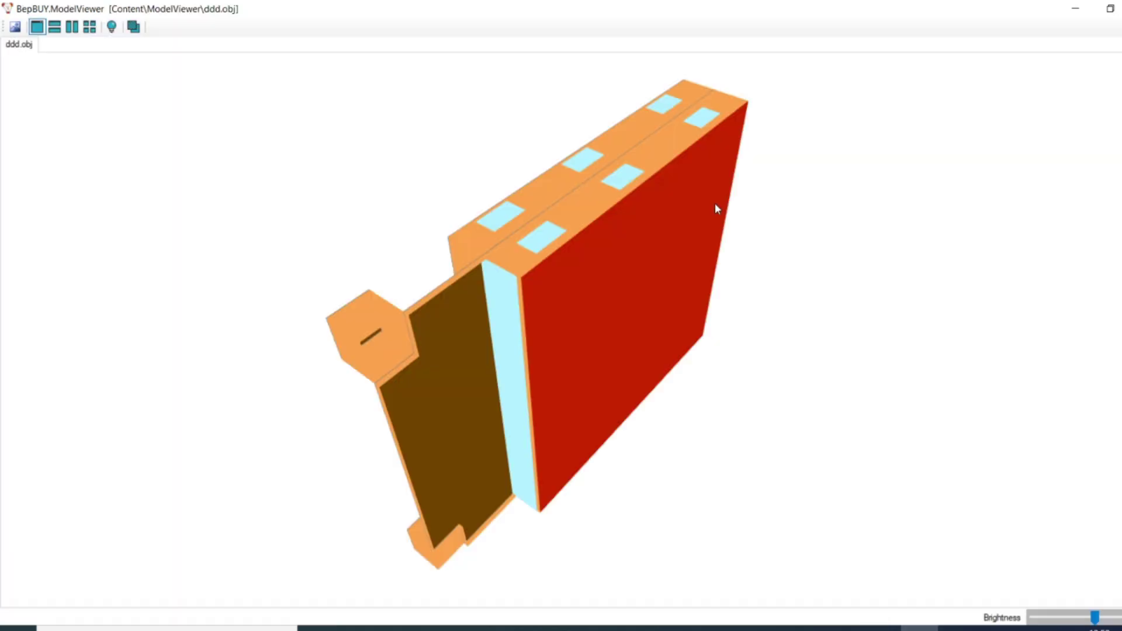
drag(476, 435, 553, 354)
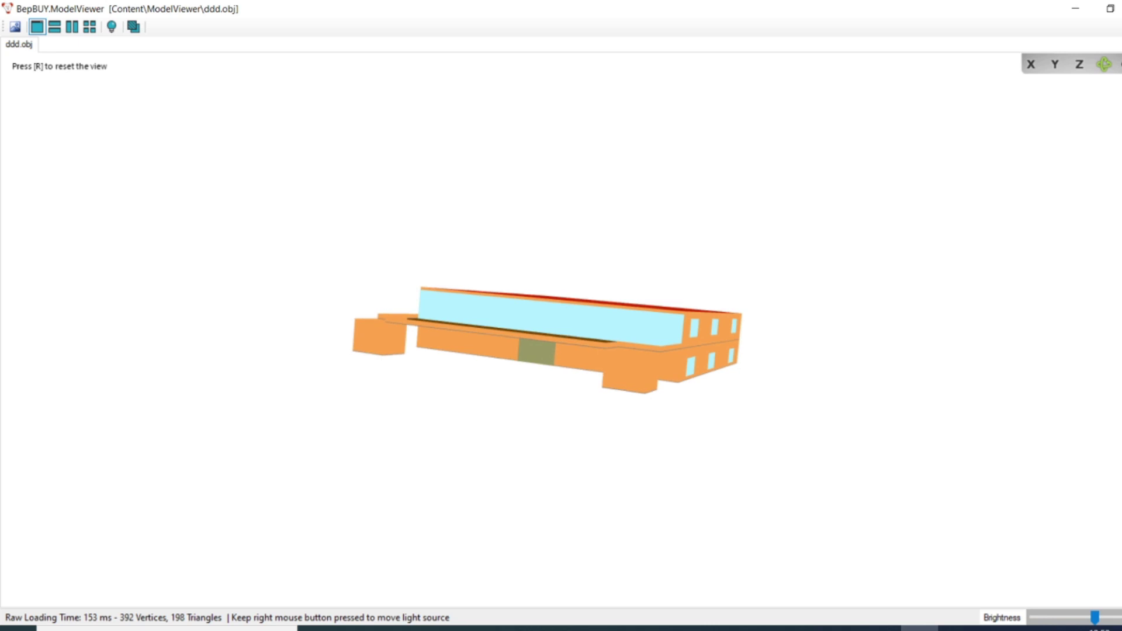
key(alt+F4)
Copy the ground floor's two small Bölge squares at the northwest and southwest corners onto the Çatı layer
scroll(438, 353, up, 5)
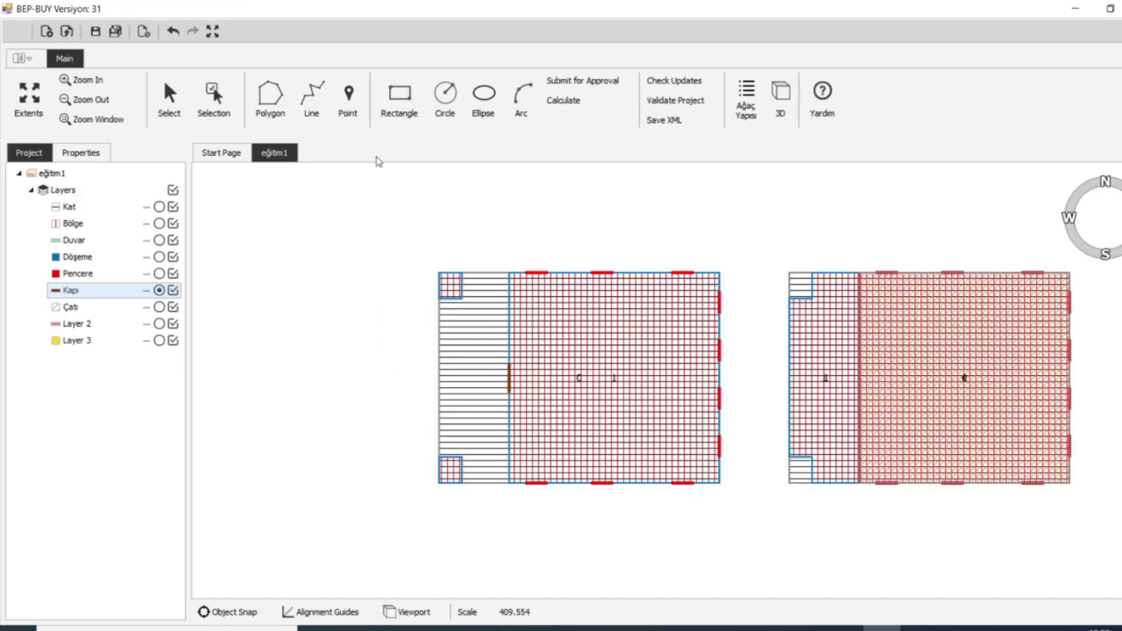
scroll(436, 256, up, 3)
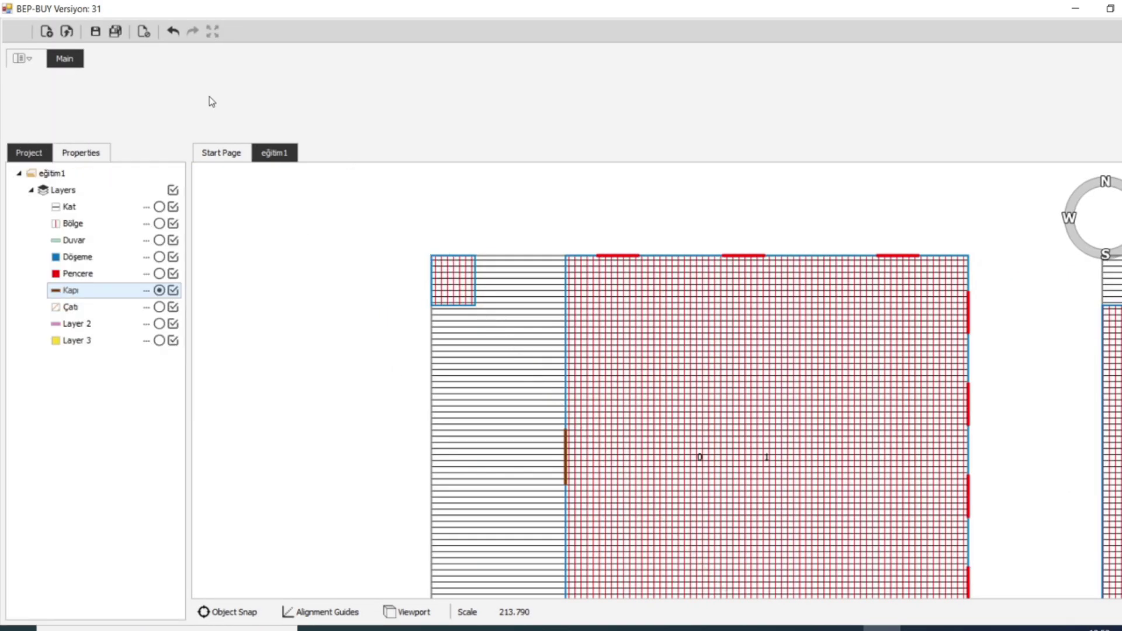
click(462, 303)
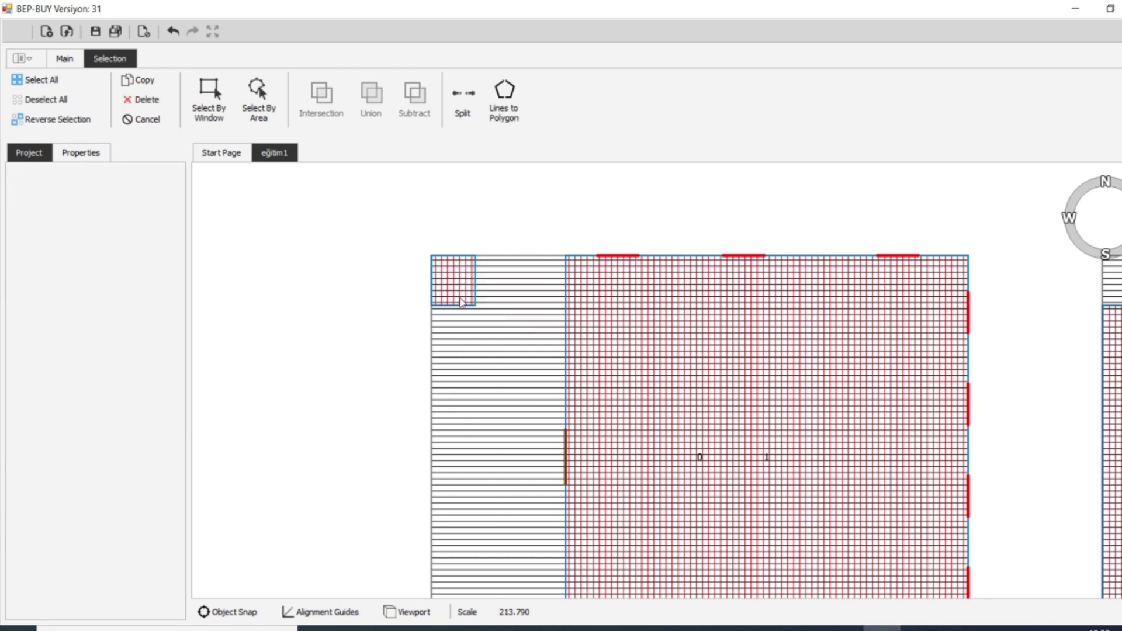
scroll(461, 302, down, 3)
click(441, 381)
click(459, 415)
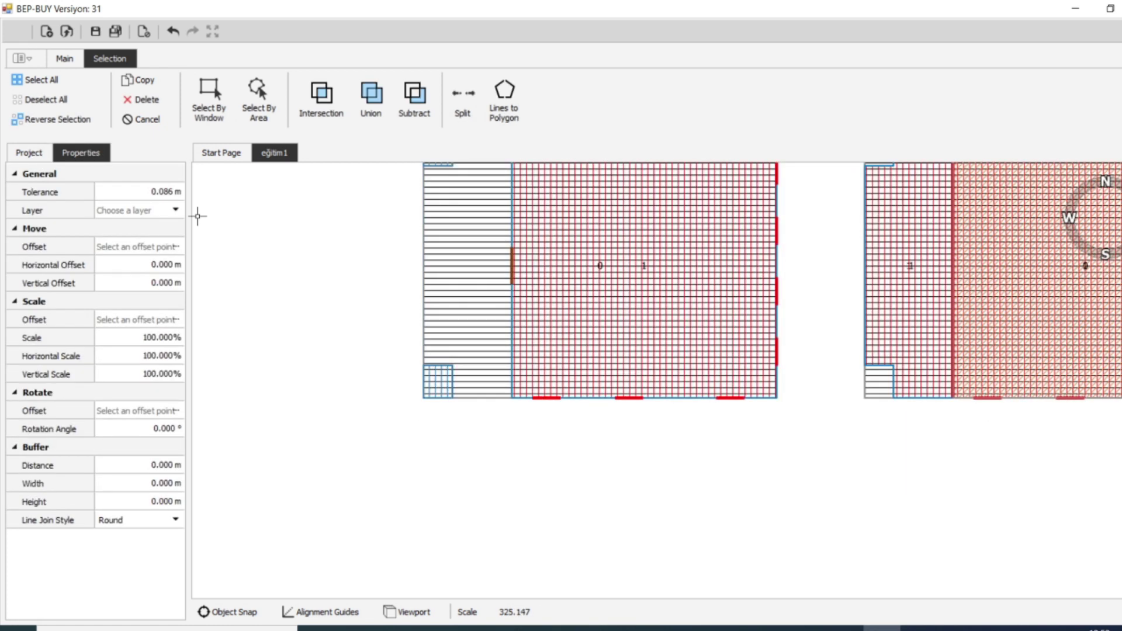
click(166, 212)
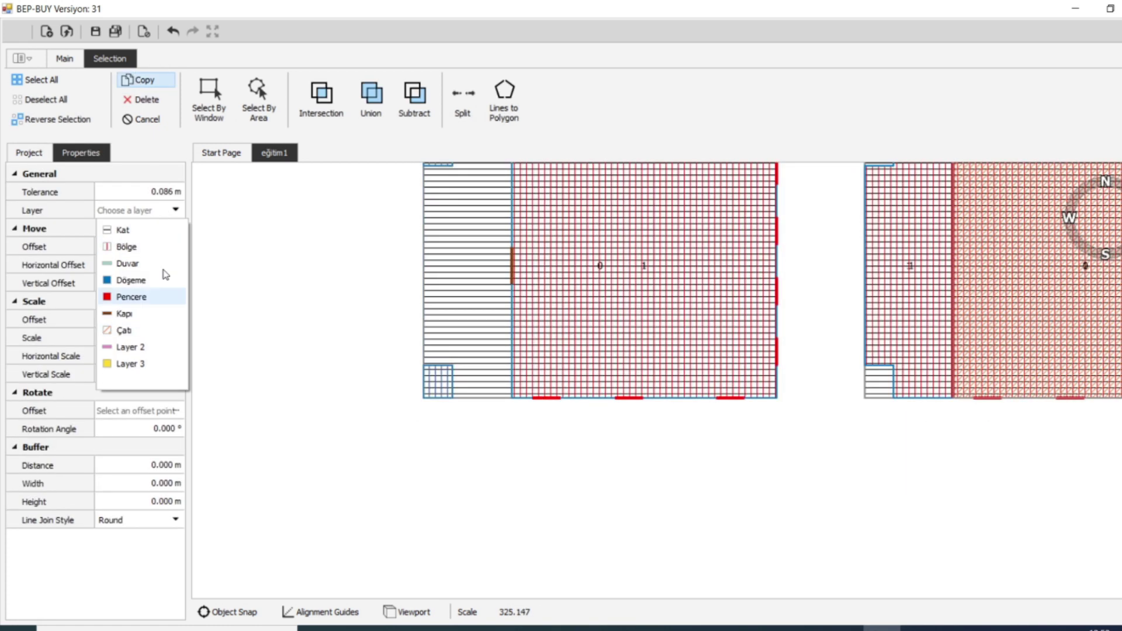
click(143, 331)
click(519, 436)
scroll(486, 415, down, 8)
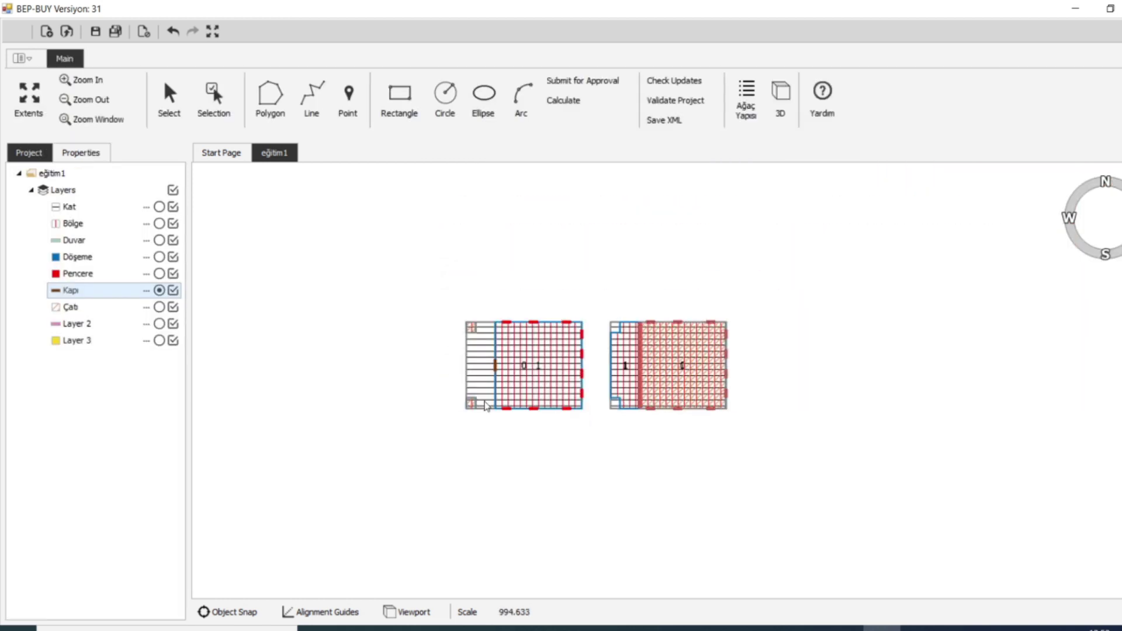
Check the roofs over the two corner blocks on the west side in the 3D view, and close the viewer
click(782, 93)
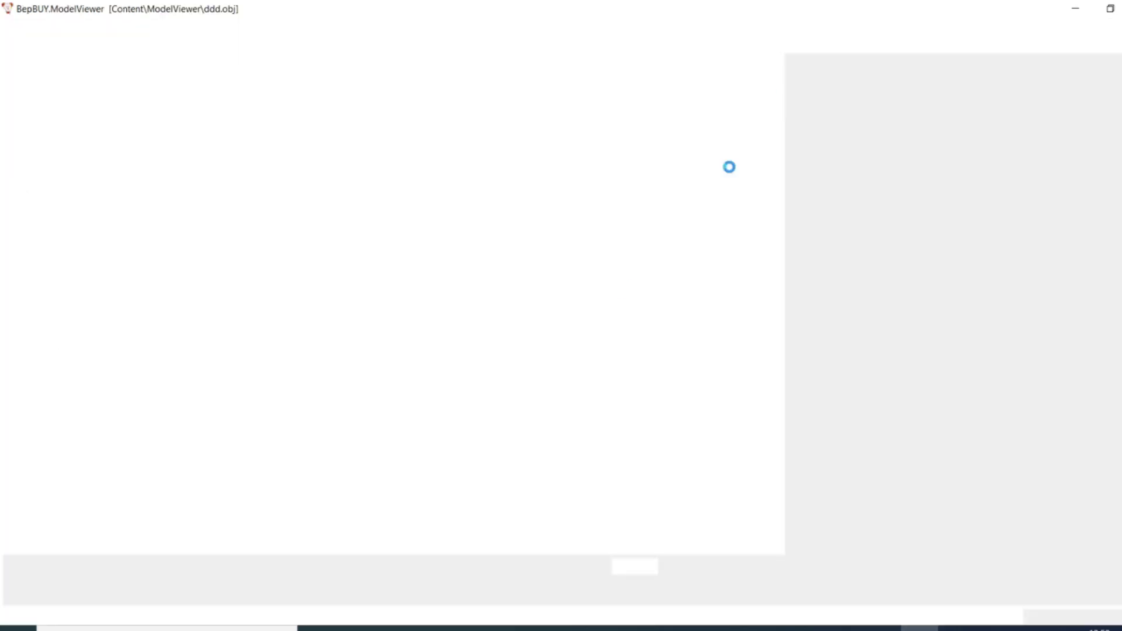
drag(460, 416, 643, 354)
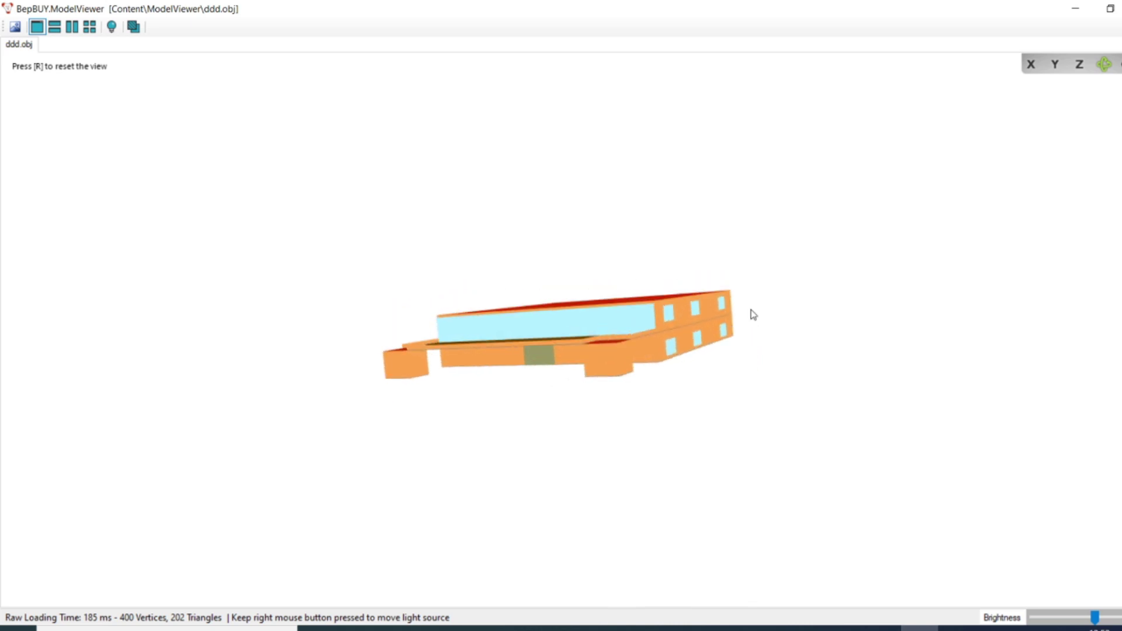
key(Escape)
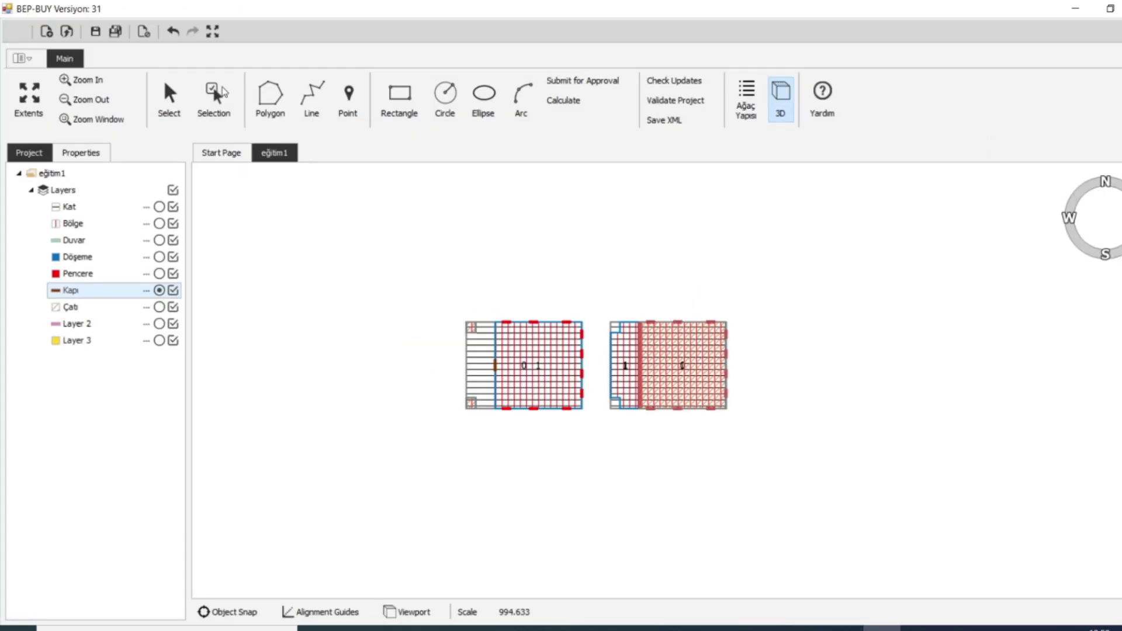
Copy the upper floor's northernmost east-wall window onto the ground floor's recessed west wall, once north and once south of the entrance door
click(218, 94)
scroll(784, 365, up, 4)
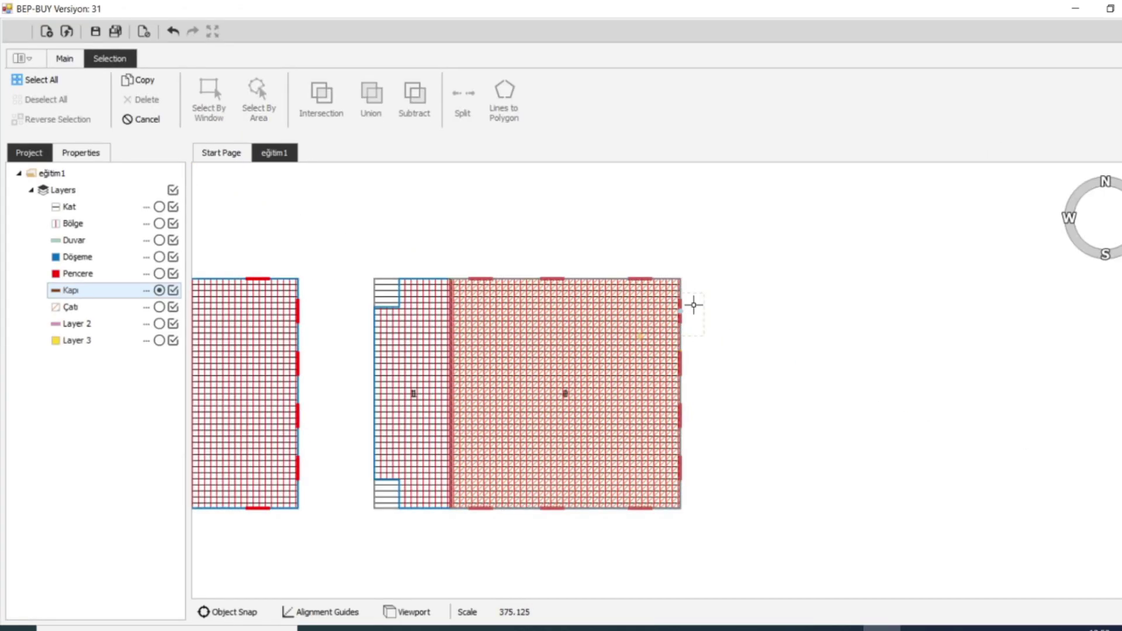
click(694, 305)
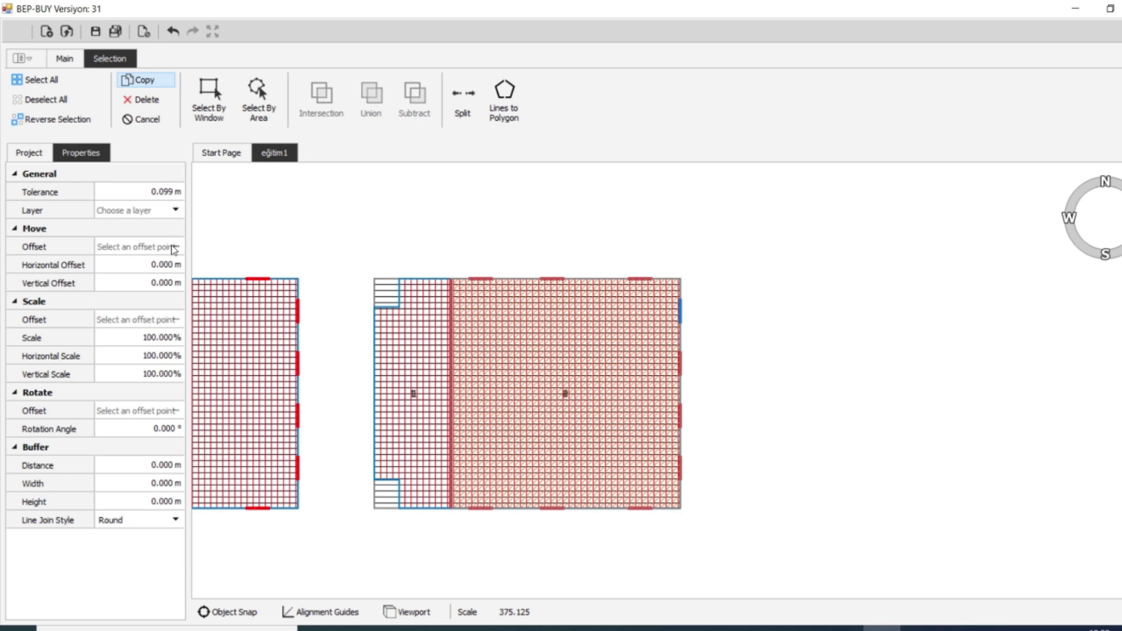
click(174, 250)
click(813, 360)
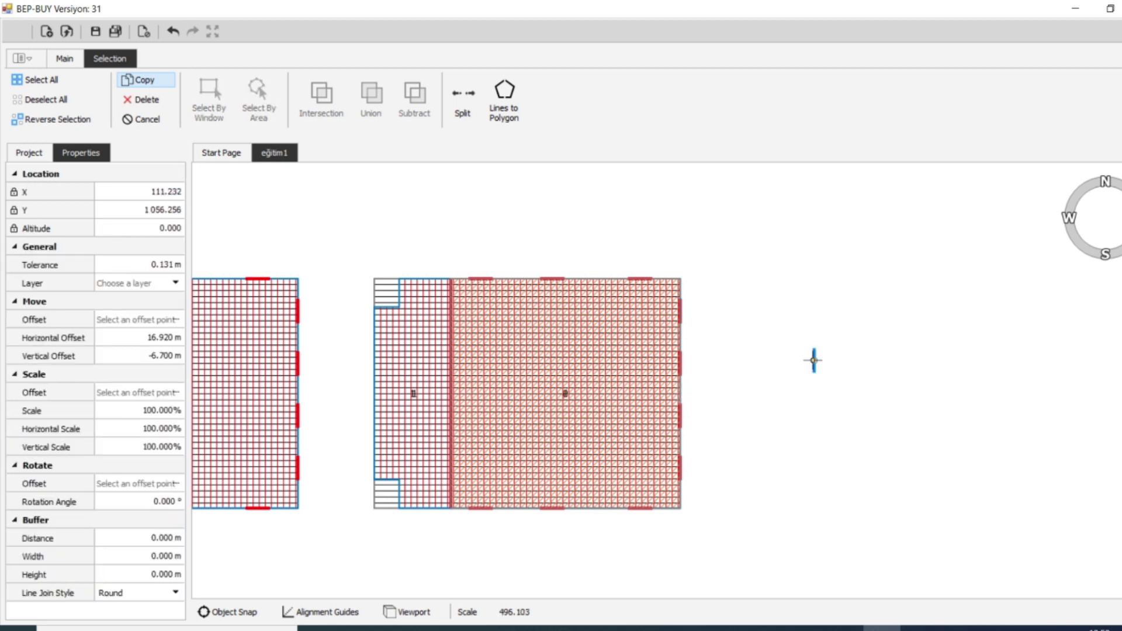
scroll(814, 361, down, 3)
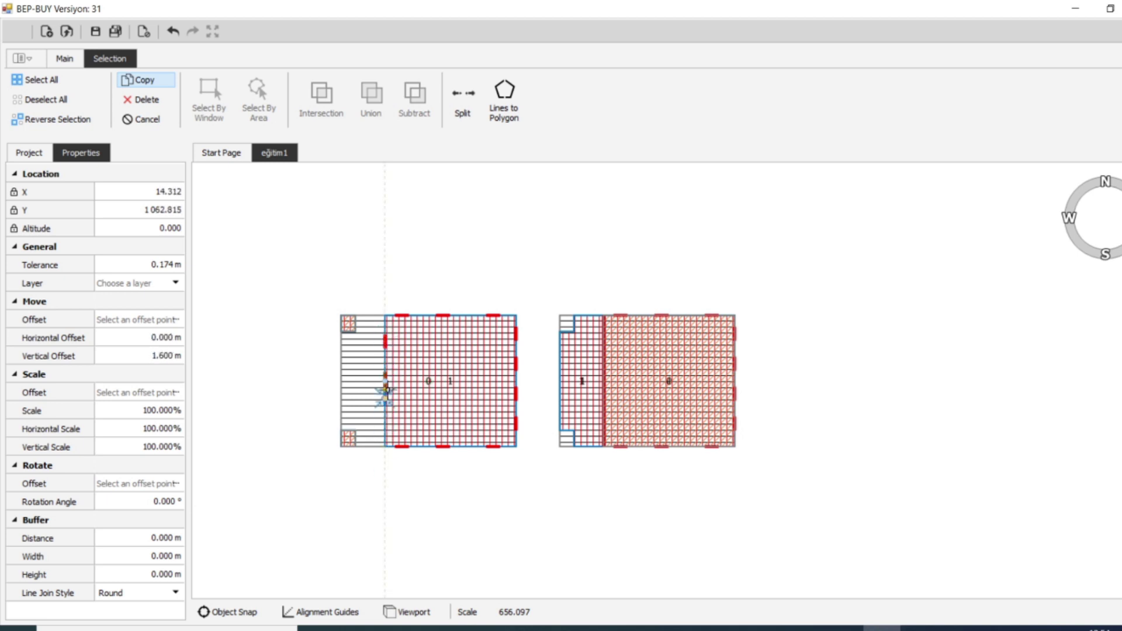
click(386, 415)
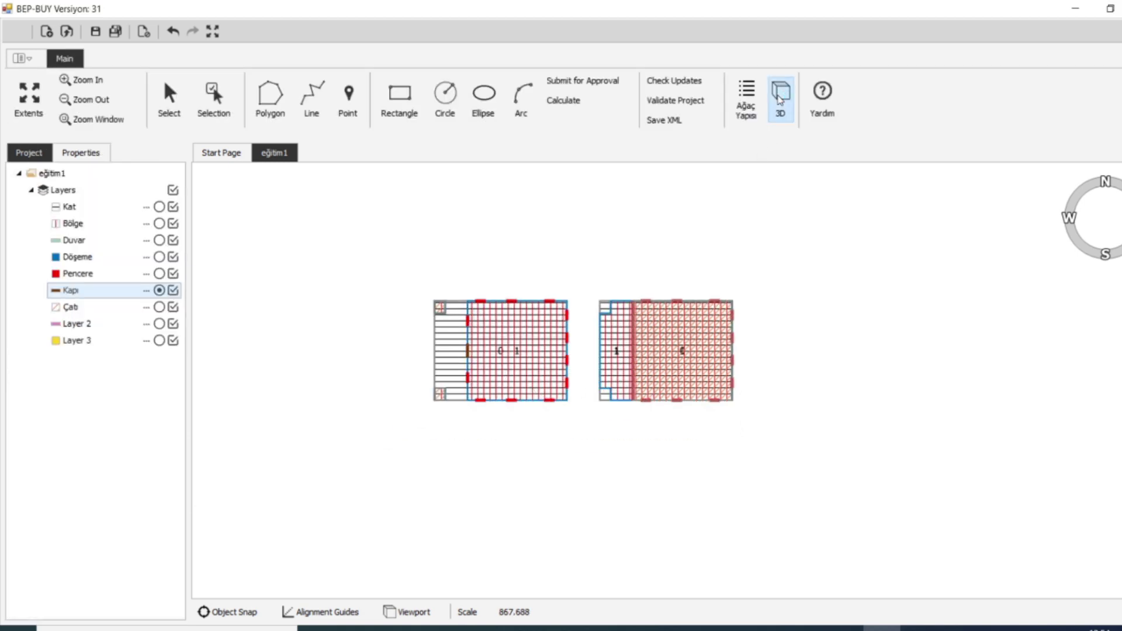
Inspect the ground-floor west facade with its windows beside the entrance door in the 3D view, and close the viewer
click(779, 100)
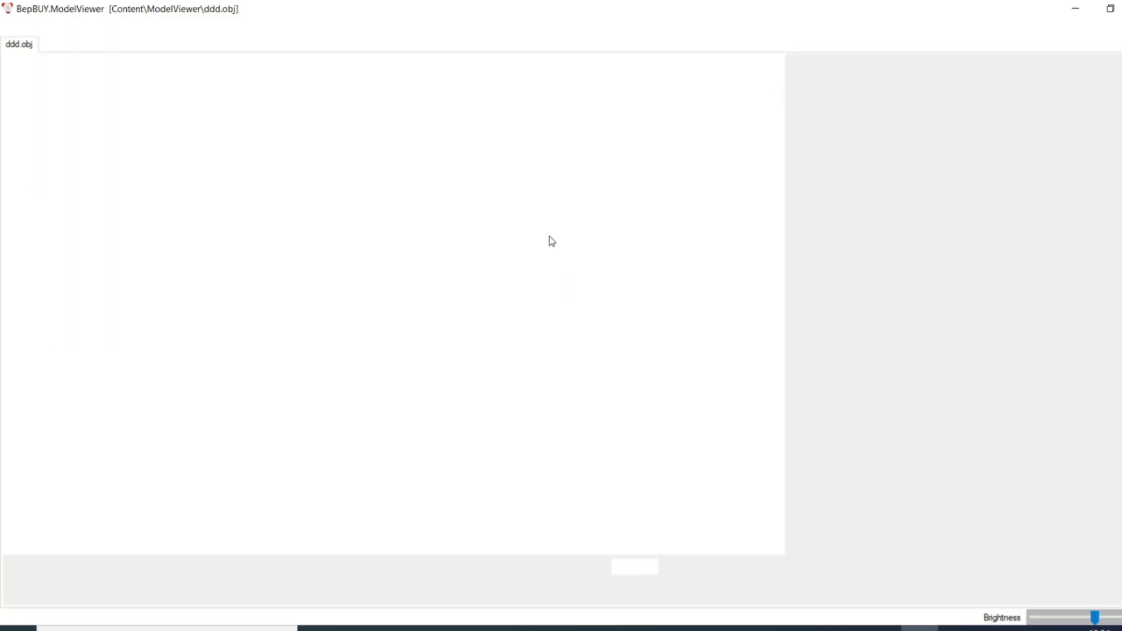
drag(554, 250, 542, 354)
scroll(491, 358, down, 2)
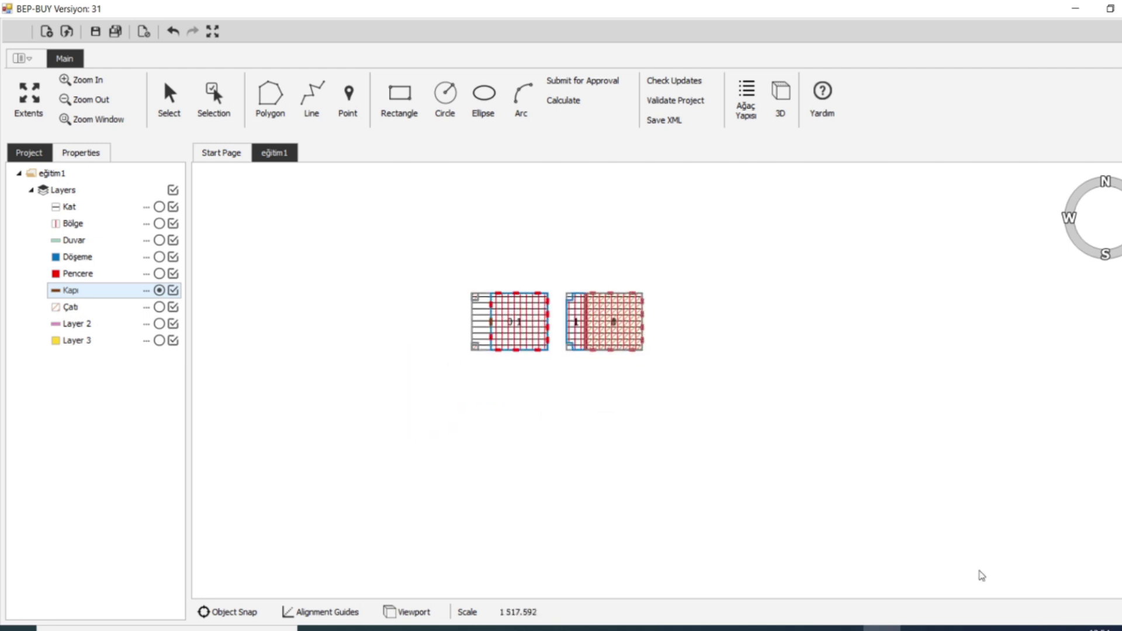
click(845, 628)
click(933, 498)
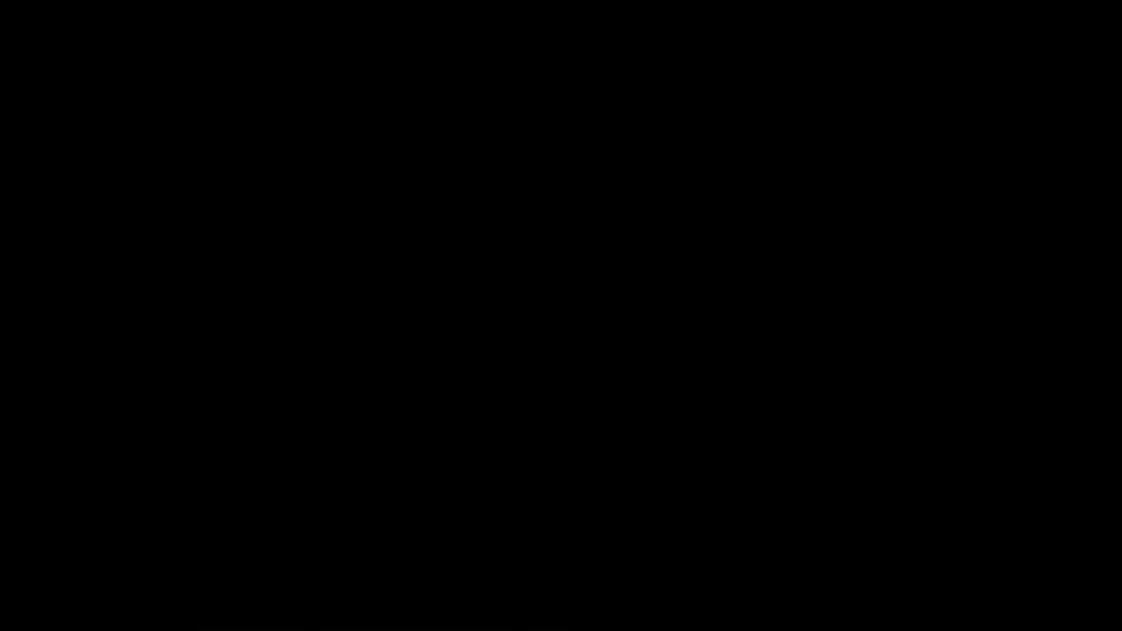